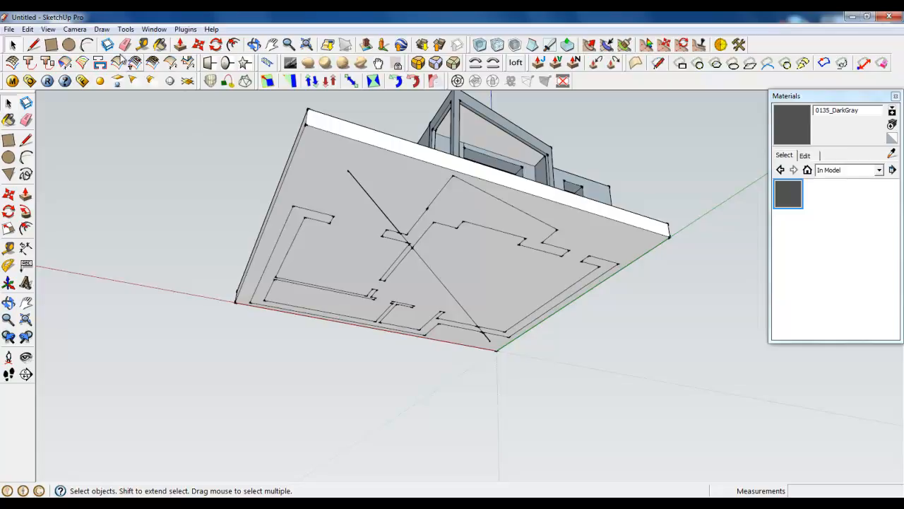
Erase the wall outline edges and the diagonal line across the red-axis side of the slab's underside
click(124, 45)
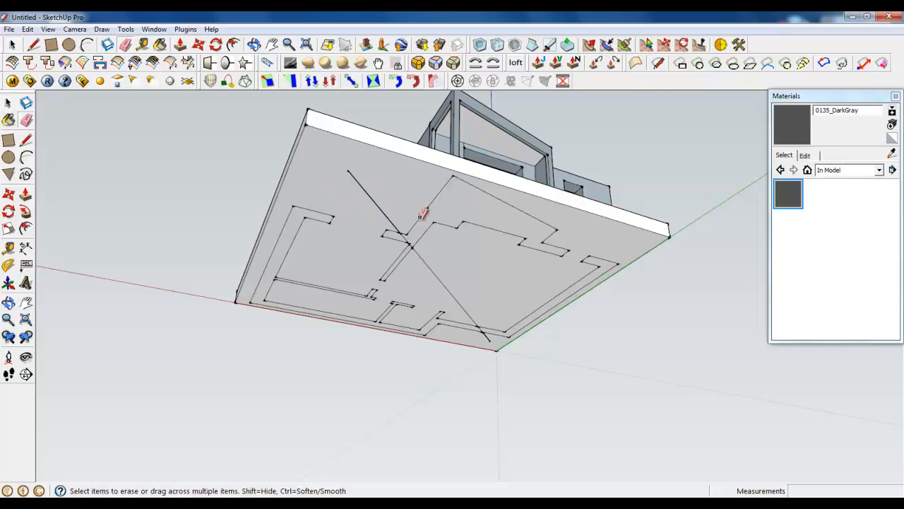
drag(426, 204, 393, 237)
mouse_move(395, 277)
mouse_down()
mouse_move(370, 284)
mouse_move(375, 291)
mouse_up()
drag(323, 221, 285, 218)
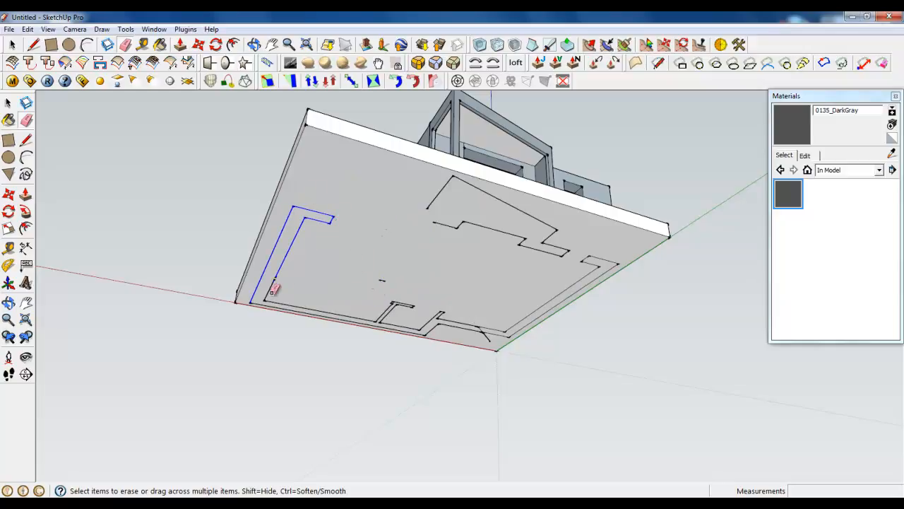
mouse_move(273, 289)
mouse_down()
mouse_move(287, 298)
mouse_move(283, 307)
mouse_move(359, 289)
mouse_move(384, 307)
mouse_up()
mouse_move(382, 275)
mouse_down()
mouse_move(385, 319)
mouse_move(409, 313)
mouse_up()
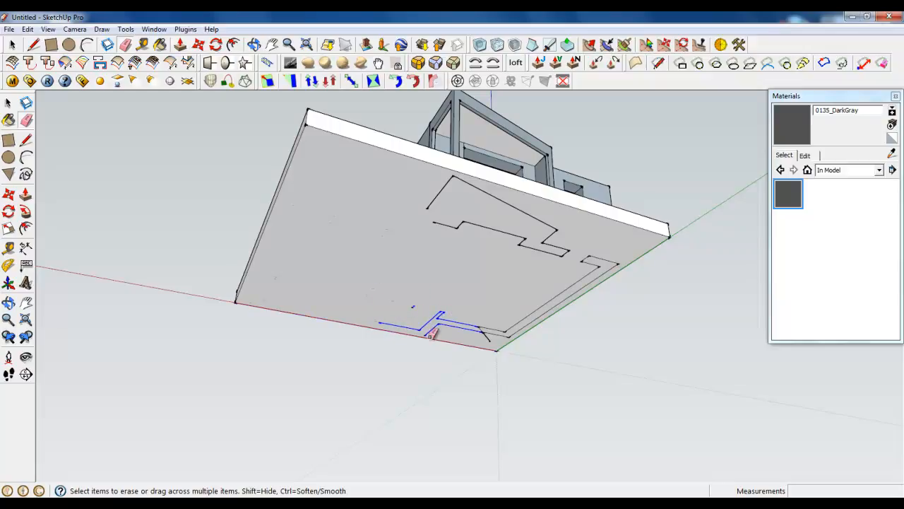
drag(483, 339, 517, 320)
key(ctrl+z)
key(ctrl+z)
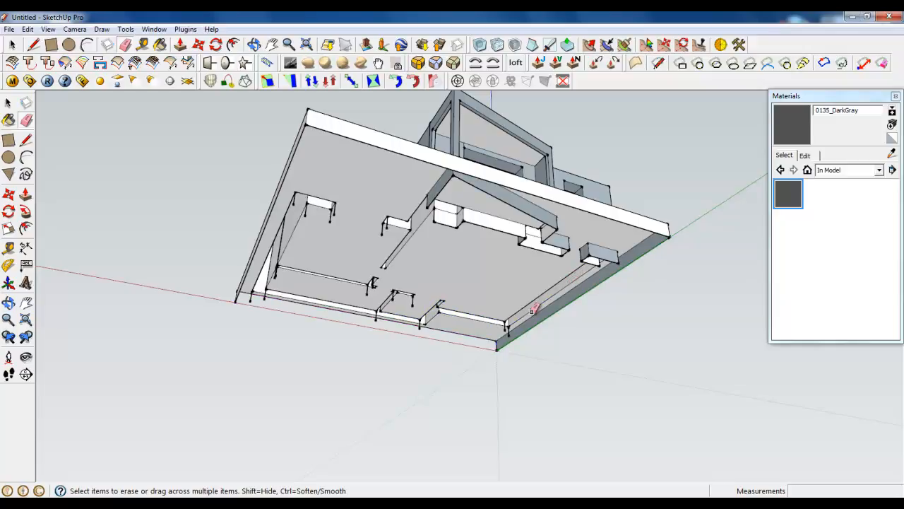
Erase the remaining wall outline edges from the slab's underside, keeping the slab's outer border
scroll(531, 312, up, 4)
scroll(531, 312, down, 2)
mouse_move(462, 344)
mouse_down()
mouse_move(456, 330)
mouse_move(410, 322)
mouse_move(409, 311)
mouse_move(372, 309)
mouse_move(378, 329)
mouse_up()
drag(392, 194, 417, 134)
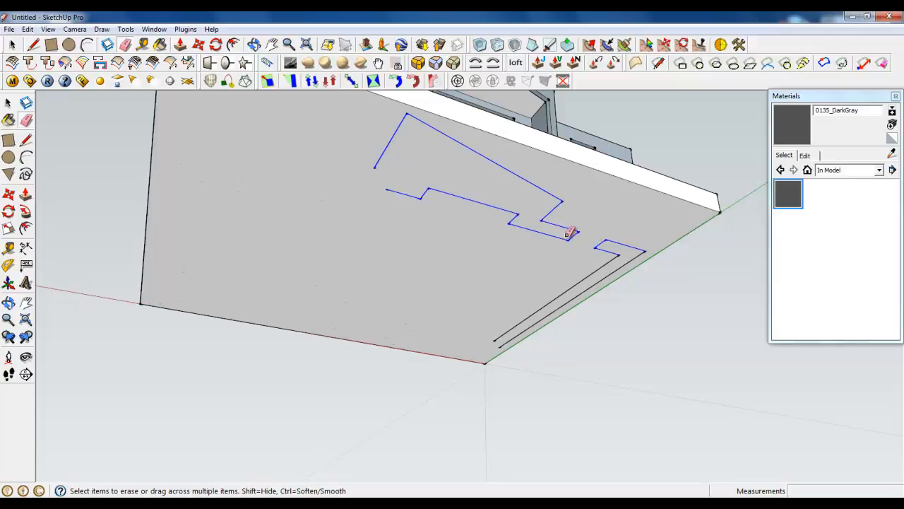
drag(569, 233, 614, 248)
drag(622, 259, 629, 260)
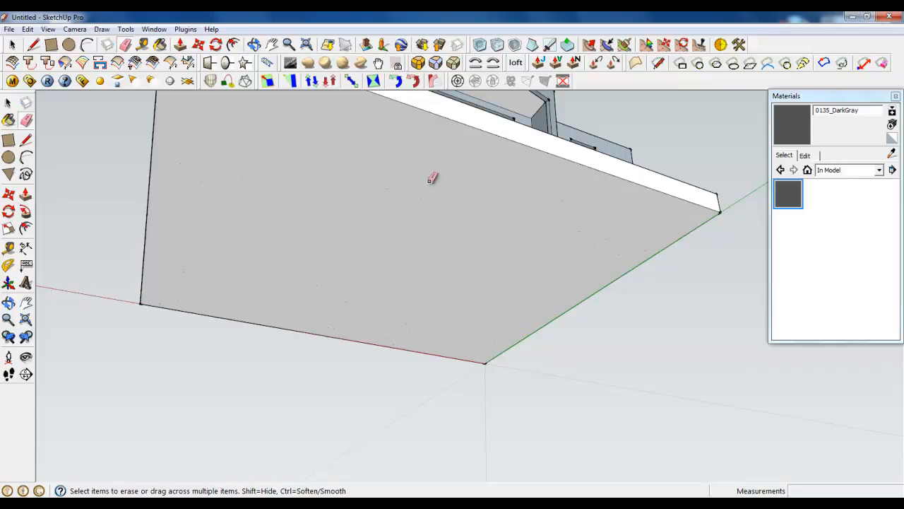
Hide the ceiling group that covers the rooms inside the walls
middle_drag(432, 178, 485, 389)
click(13, 45)
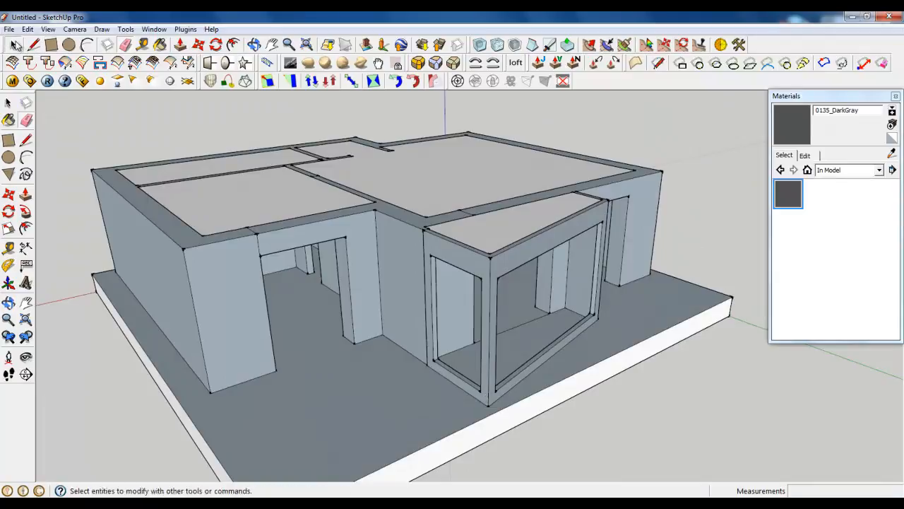
click(15, 44)
scroll(221, 205, down, 3)
middle_drag(440, 173, 365, 214)
right_click(407, 144)
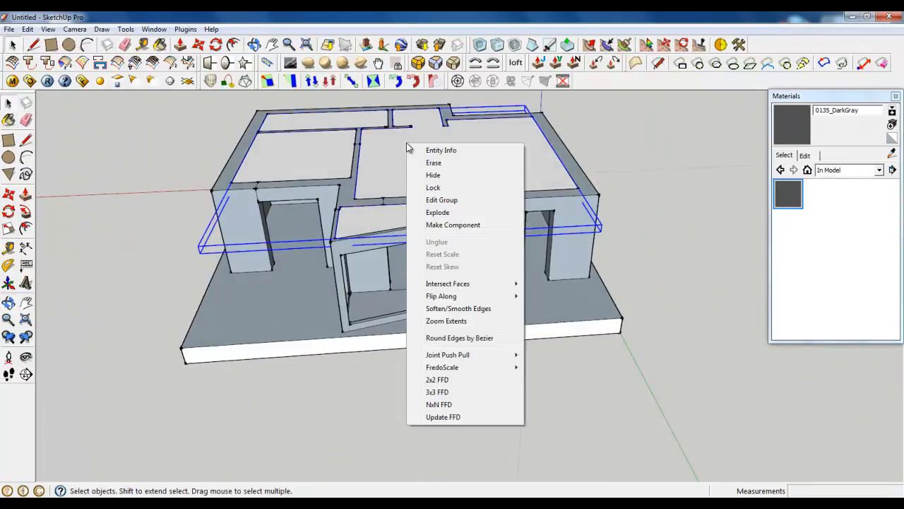
click(431, 176)
Examine the door and window openings of the house from inside the rooms and from the outside
scroll(536, 300, down, 3)
middle_drag(536, 300, 467, 237)
scroll(465, 235, up, 5)
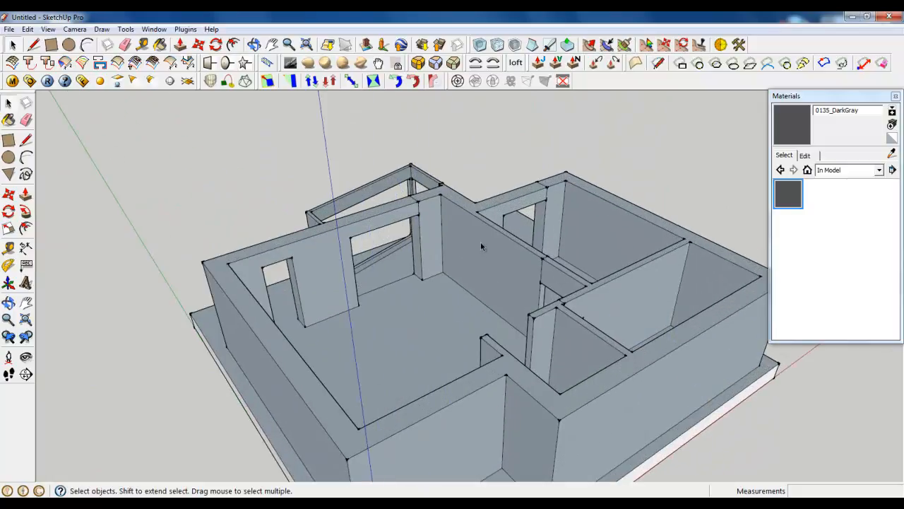
middle_drag(516, 279, 283, 323)
scroll(339, 183, up, 5)
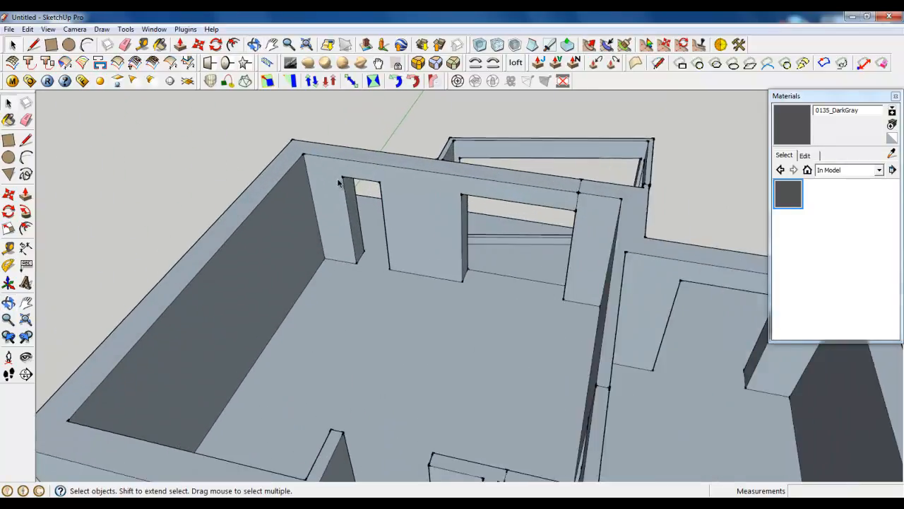
scroll(339, 182, down, 3)
mouse_move(338, 182)
middle_down()
mouse_move(384, 238)
mouse_move(316, 216)
middle_up()
scroll(316, 215, up, 3)
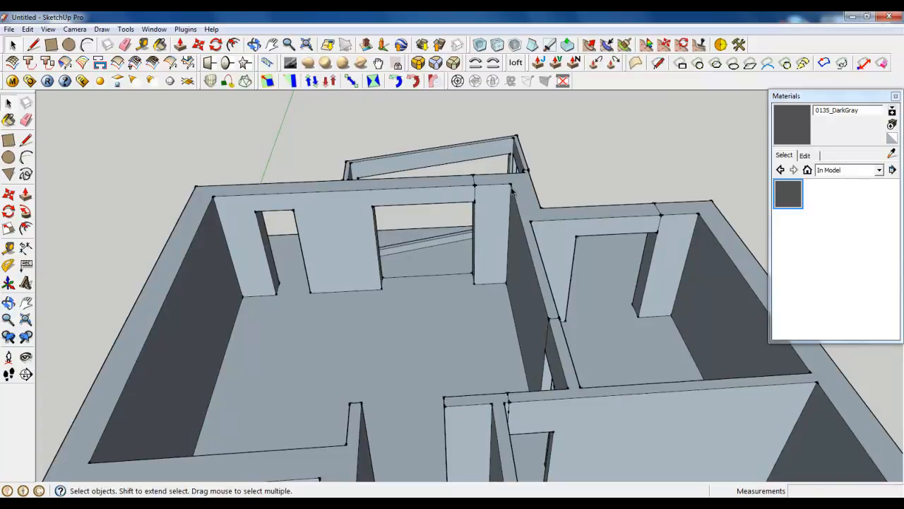
scroll(618, 271, down, 3)
scroll(535, 238, up, 5)
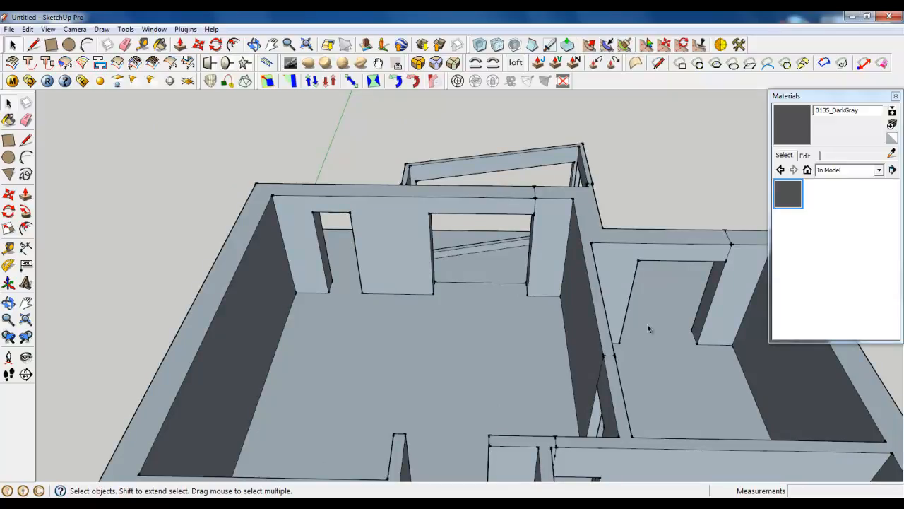
scroll(647, 323, down, 3)
scroll(625, 326, up, 3)
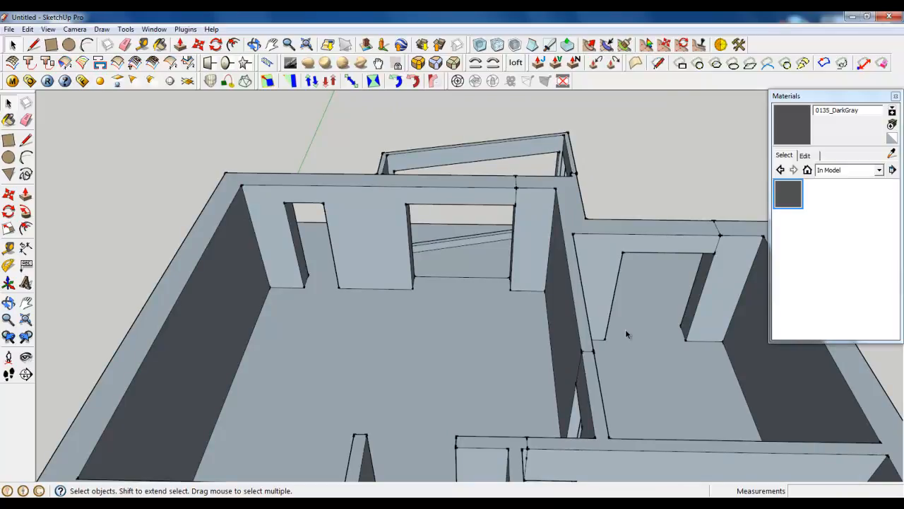
mouse_move(626, 331)
middle_down()
mouse_move(428, 285)
mouse_move(617, 310)
middle_up()
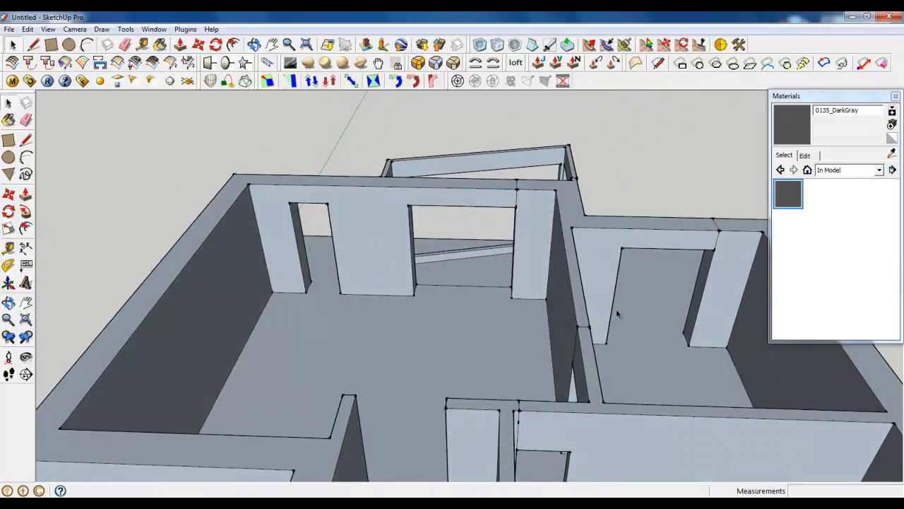
mouse_move(440, 290)
middle_down()
mouse_move(390, 297)
mouse_move(412, 337)
mouse_move(645, 288)
middle_up()
scroll(375, 293, down, 3)
scroll(381, 296, up, 3)
middle_drag(396, 325, 535, 309)
middle_drag(428, 320, 609, 332)
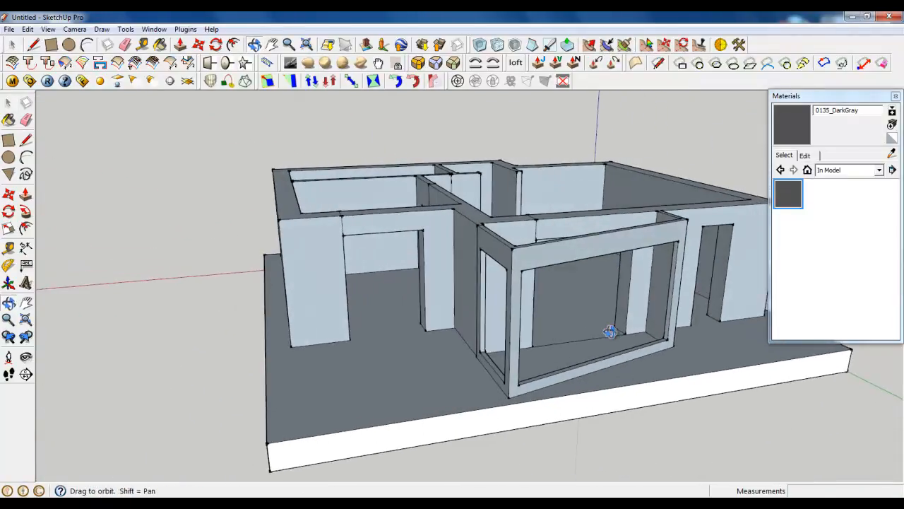
middle_drag(406, 325, 630, 324)
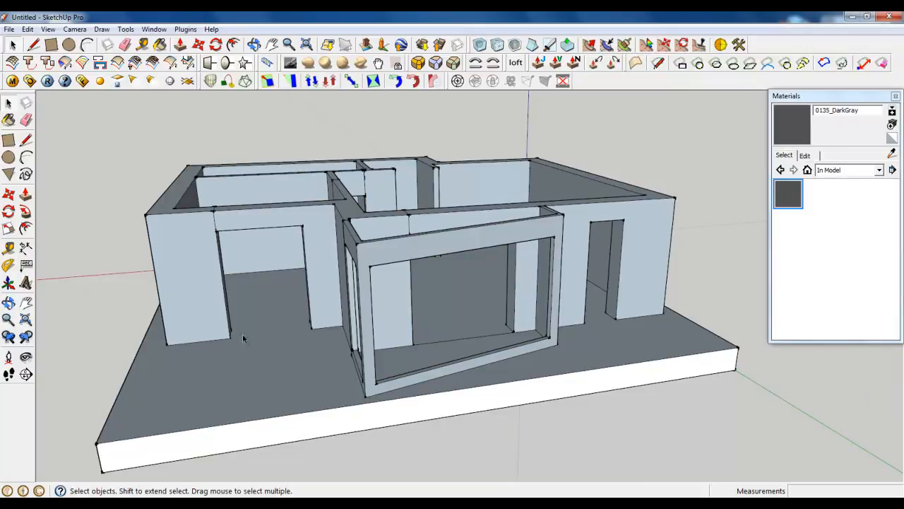
middle_drag(491, 269, 686, 317)
scroll(522, 186, up, 3)
scroll(521, 186, up, 3)
scroll(507, 380, down, 3)
scroll(435, 201, up, 3)
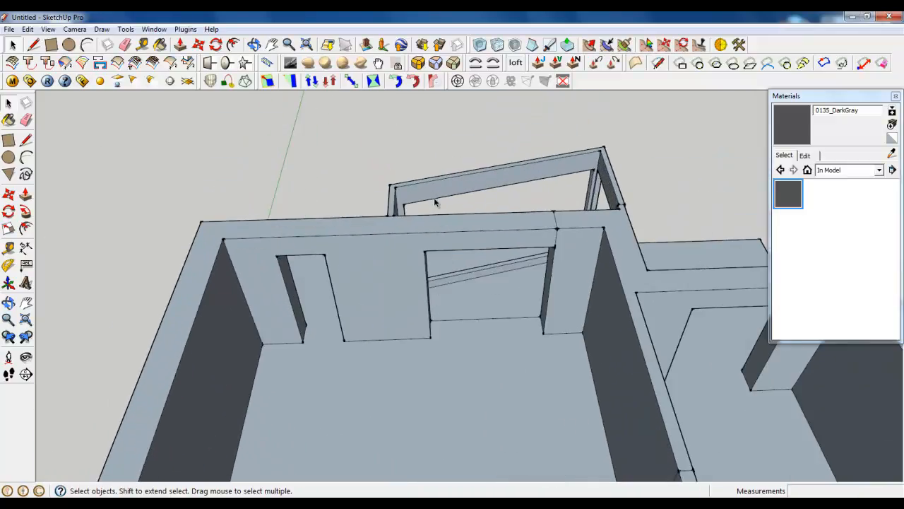
scroll(433, 304, up, 2)
mouse_move(490, 276)
middle_down()
mouse_move(464, 262)
mouse_move(474, 233)
mouse_move(488, 263)
middle_up()
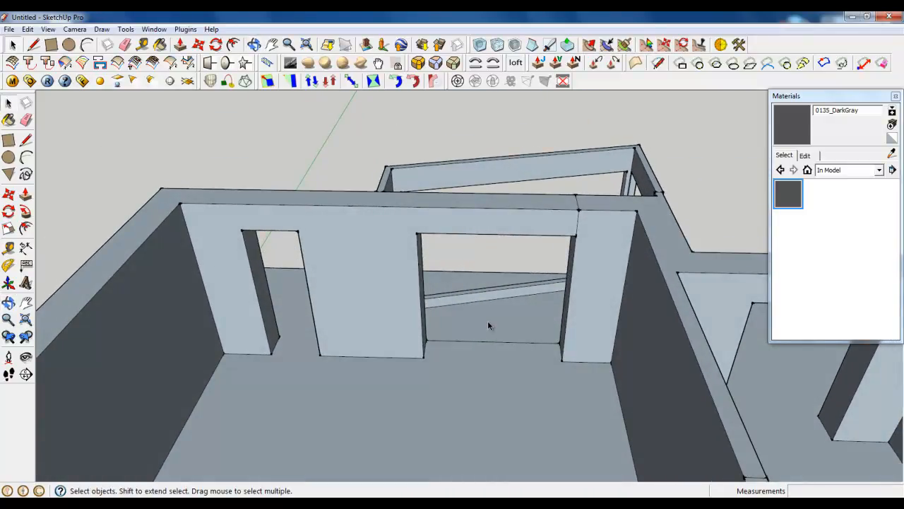
middle_drag(487, 320, 565, 344)
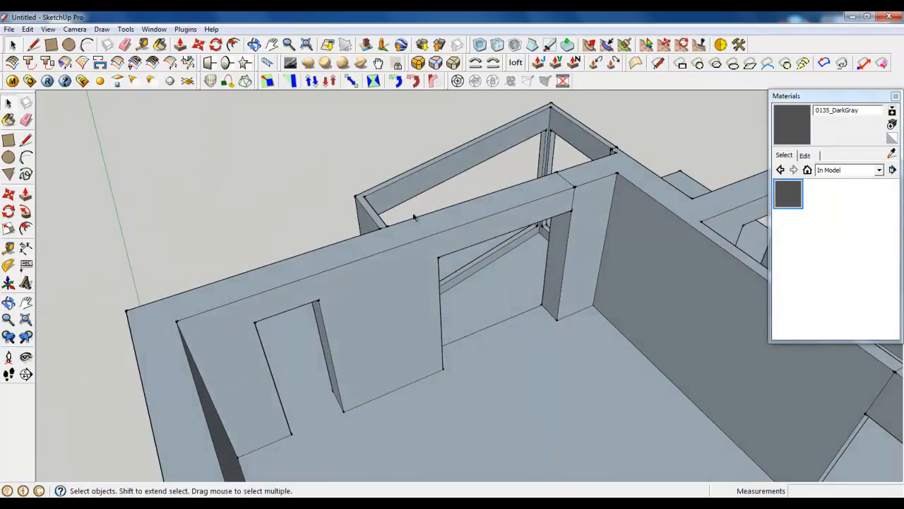
scroll(357, 151, down, 2)
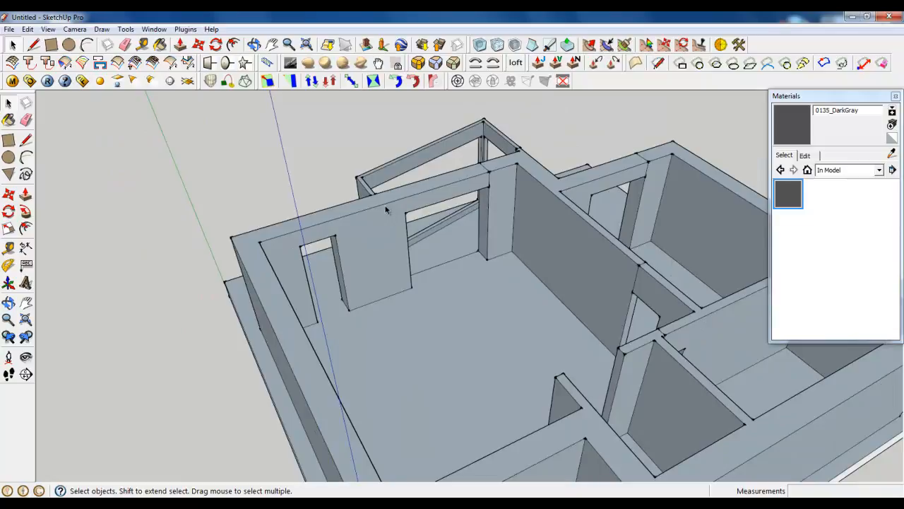
Draw a line across the floor of the narrow exterior doorway, between the midpoints of the two jambs' base edges
click(34, 44)
middle_drag(182, 151, 367, 359)
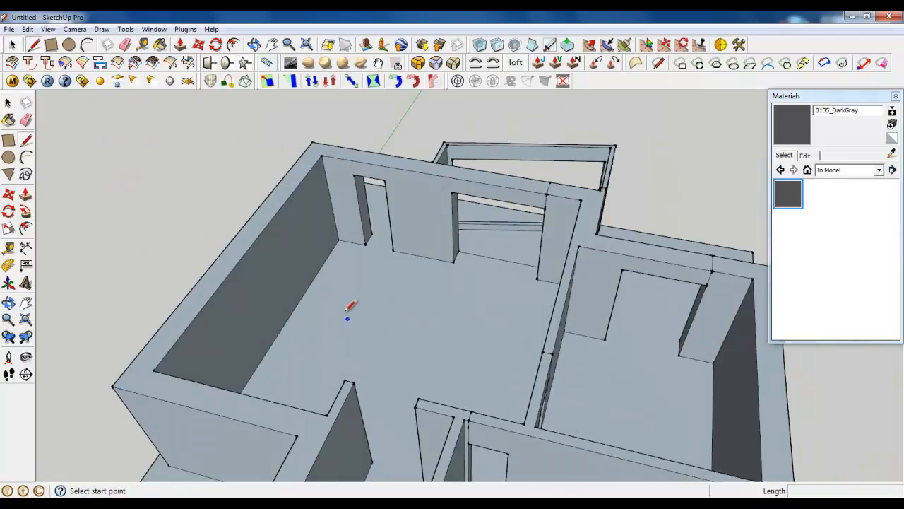
scroll(349, 307, up, 3)
middle_drag(365, 151, 430, 238)
scroll(396, 244, up, 2)
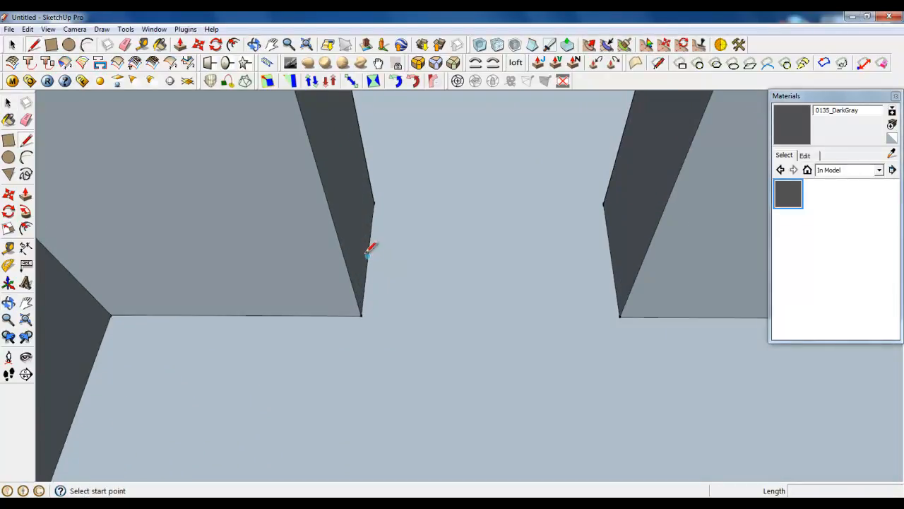
click(366, 256)
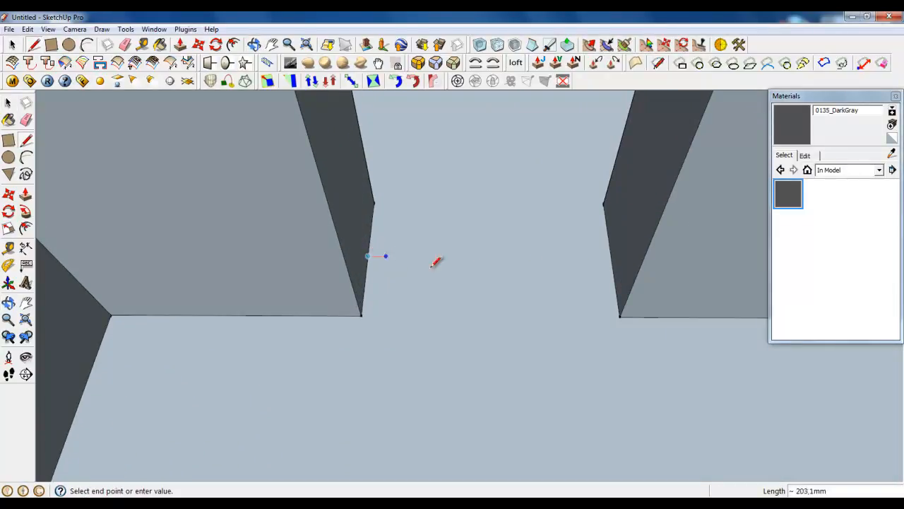
click(607, 255)
Draw a 60 mm segment from the line's end along the jamb's base edge, towards the outside of the doorway
scroll(596, 282, up, 3)
click(594, 303)
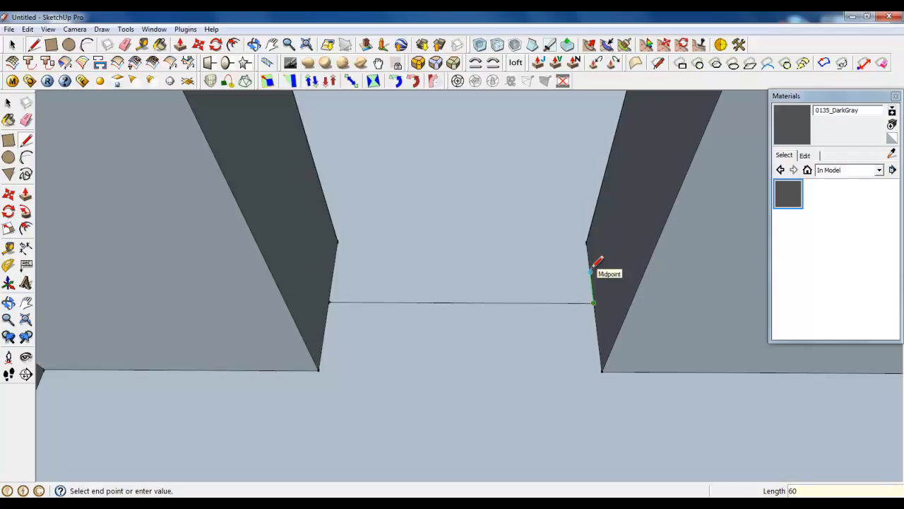
click(591, 269)
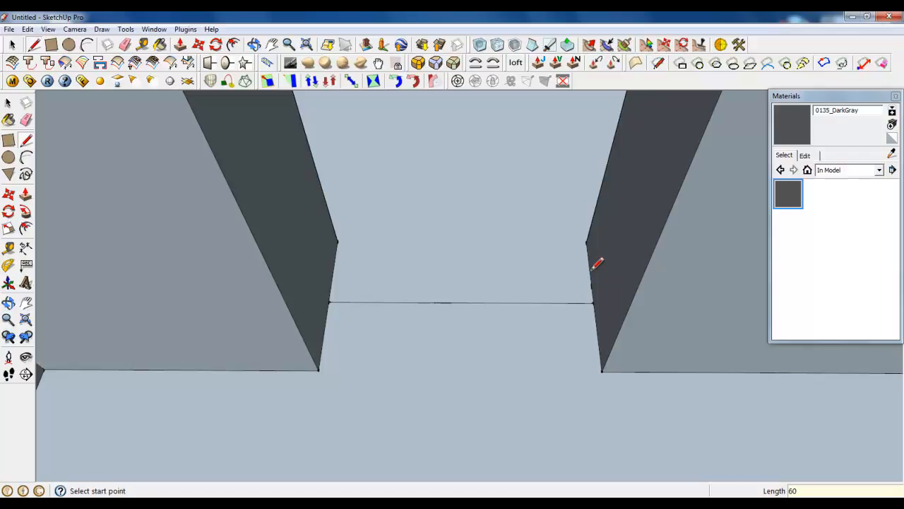
click(592, 286)
click(332, 286)
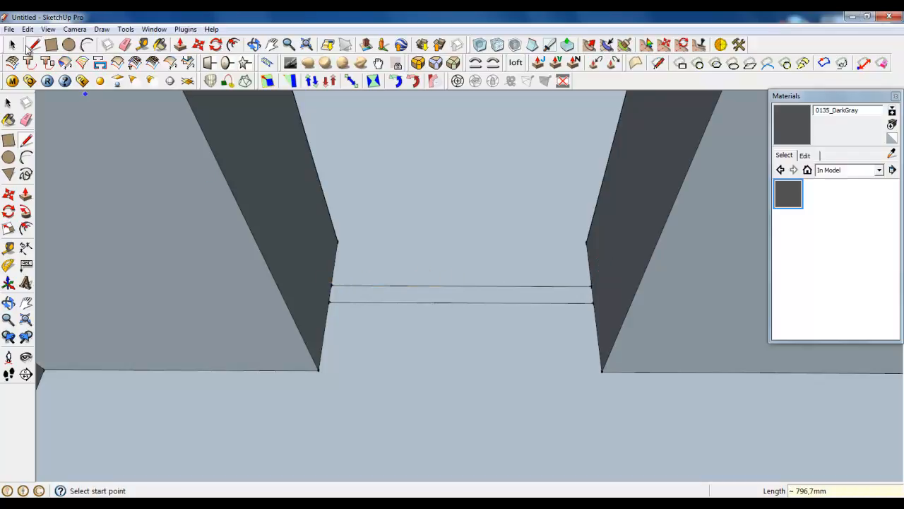
key(ctrl+z)
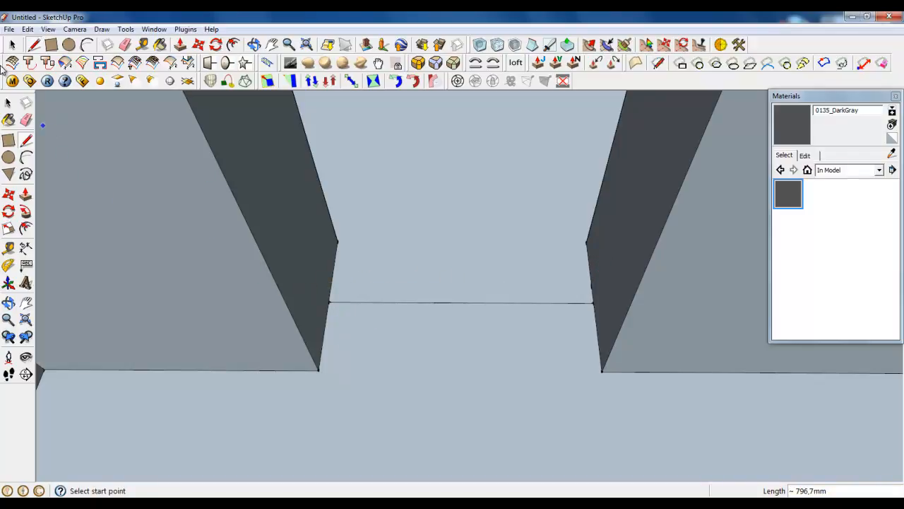
Draw a second line across the doorway floor from the 60 mm segment's end, parallel to the first line
click(592, 286)
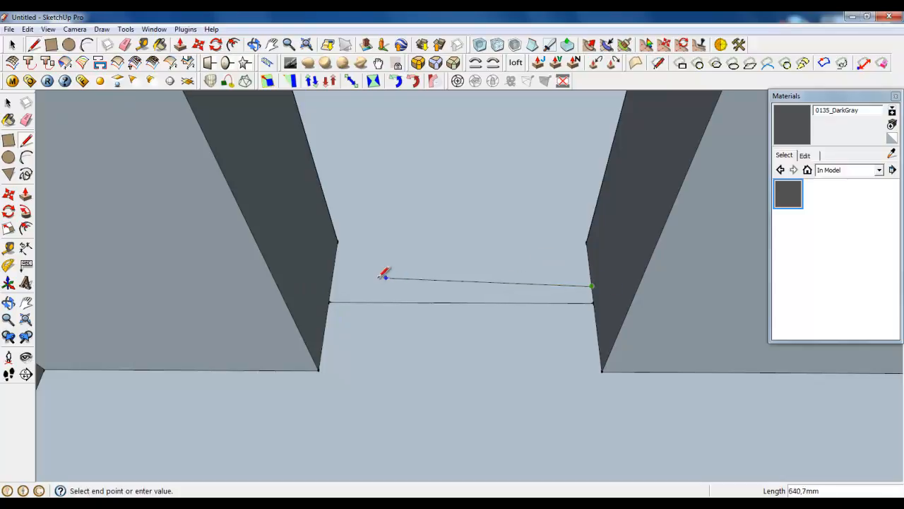
click(332, 286)
key(space)
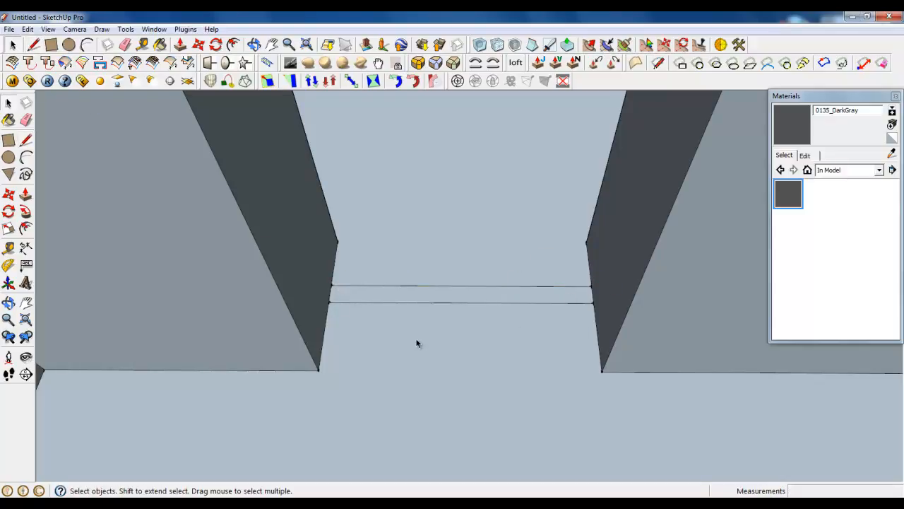
Make a group from the narrow strip face and its edges on the doorway floor
scroll(416, 343, up, 2)
double_click(422, 284)
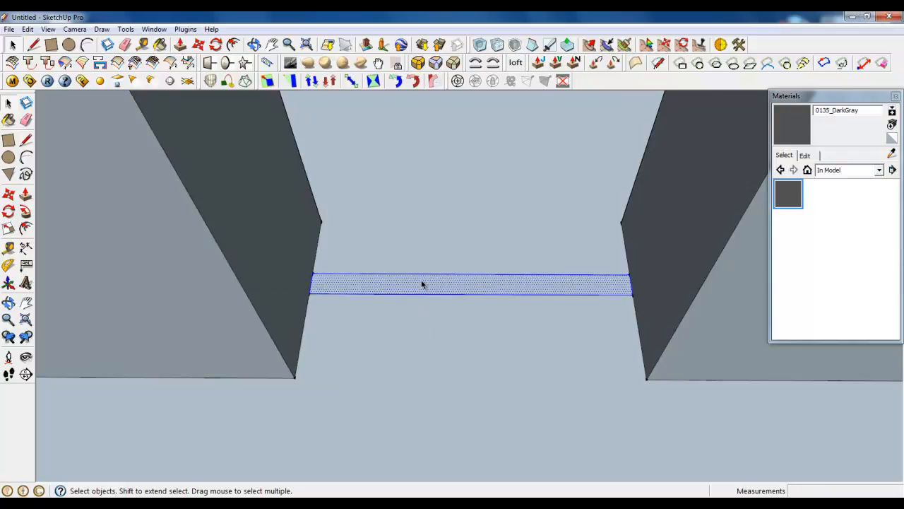
right_click(421, 282)
click(459, 123)
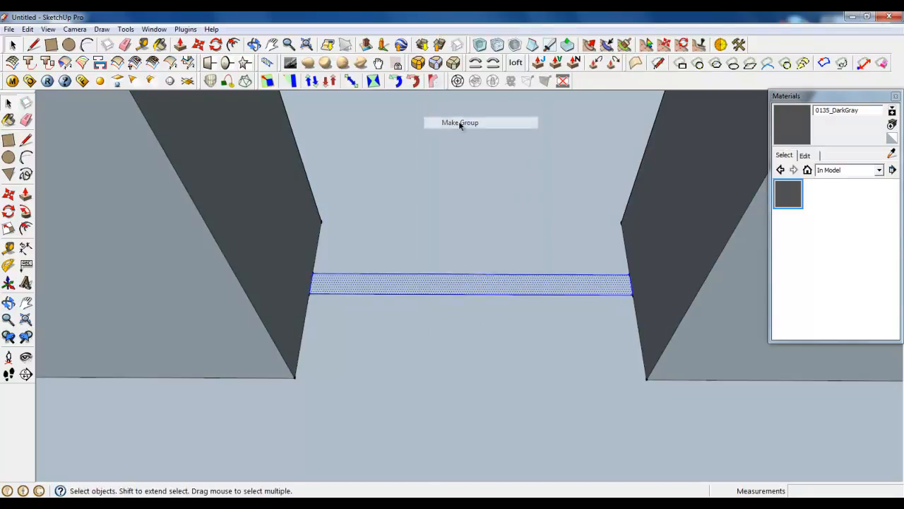
Open the strip group and Push/Pull its face up 2300 mm to the top of the doorway, forming a door panel
click(400, 285)
middle_drag(399, 286, 331, 295)
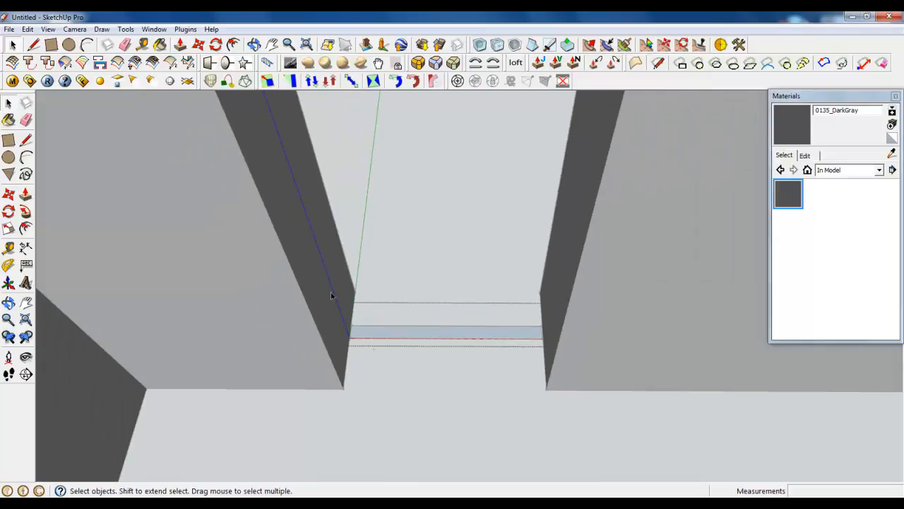
click(181, 45)
click(370, 339)
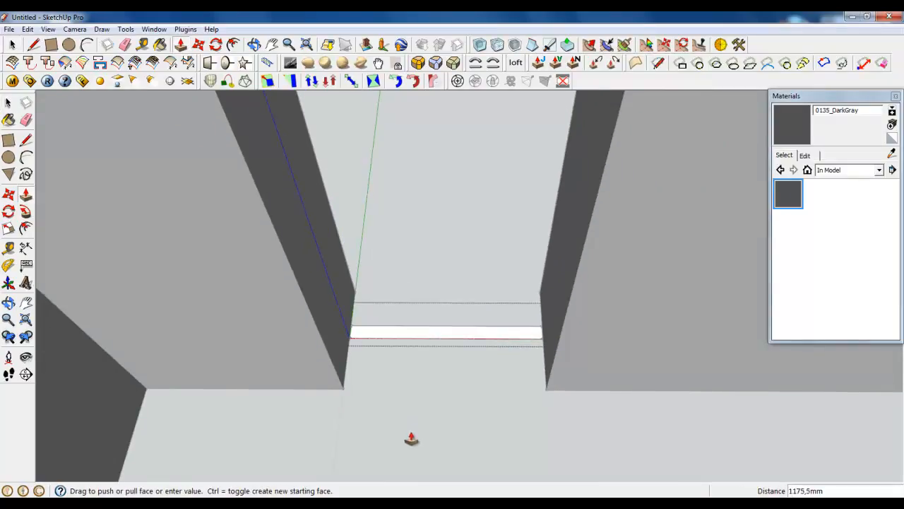
scroll(409, 452, down, 3)
middle_drag(409, 452, 374, 344)
scroll(359, 204, up, 4)
middle_drag(359, 204, 376, 152)
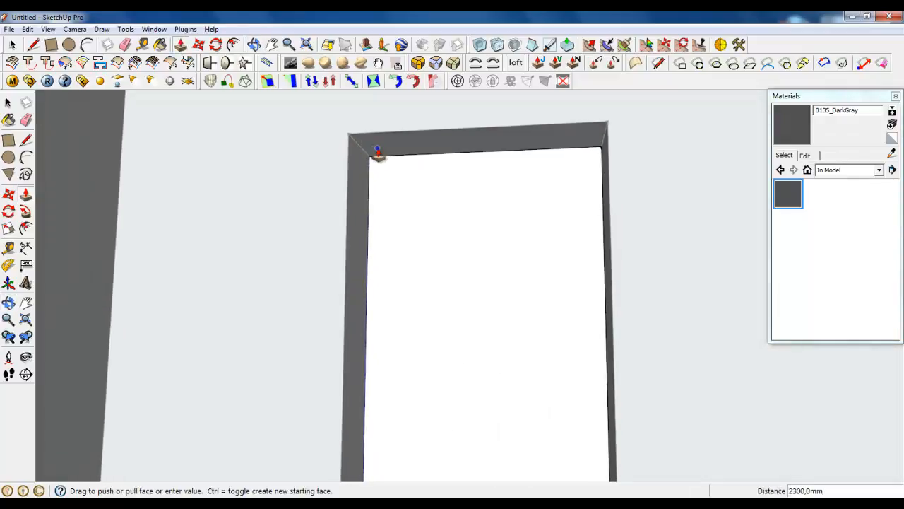
click(446, 143)
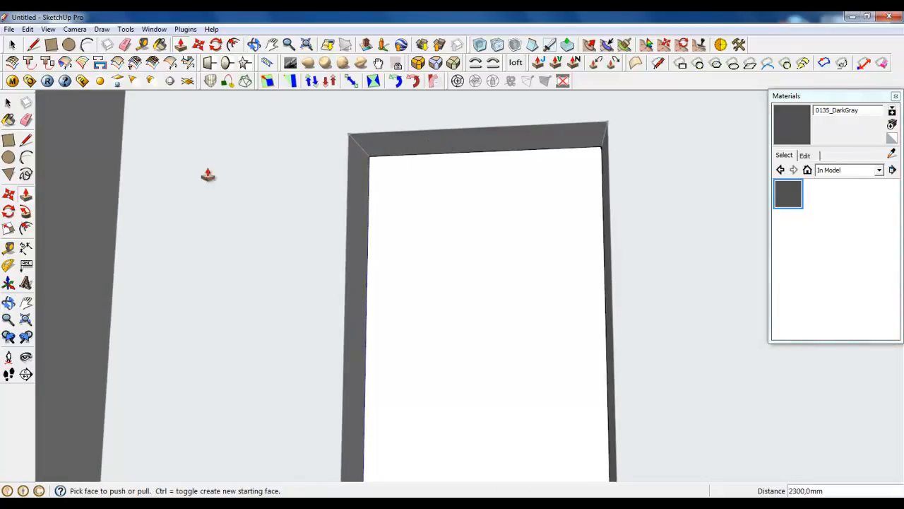
Offset the outline of the door panel's large face 60 mm inward
click(13, 46)
middle_drag(222, 101, 274, 169)
scroll(275, 169, down, 1)
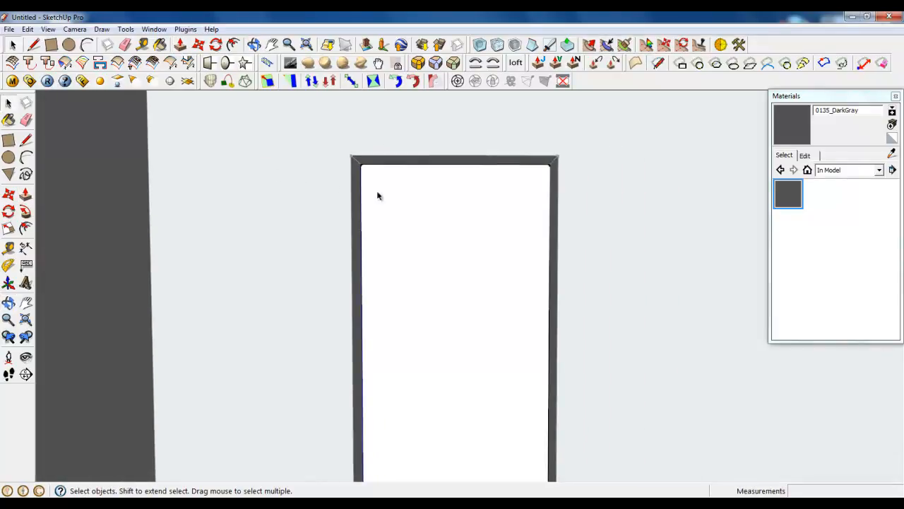
scroll(258, 94, down, 1)
click(365, 225)
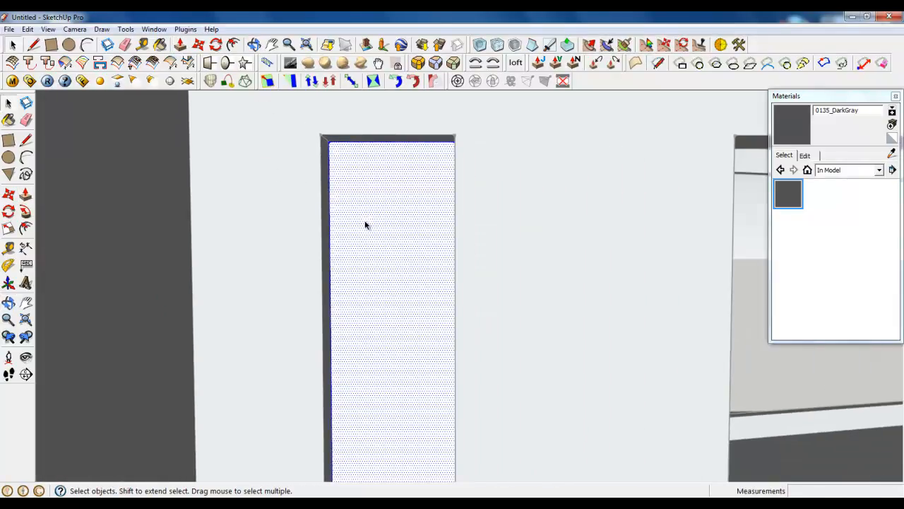
scroll(412, 173, down, 1)
middle_drag(412, 174, 290, 281)
click(233, 44)
scroll(346, 145, up, 3)
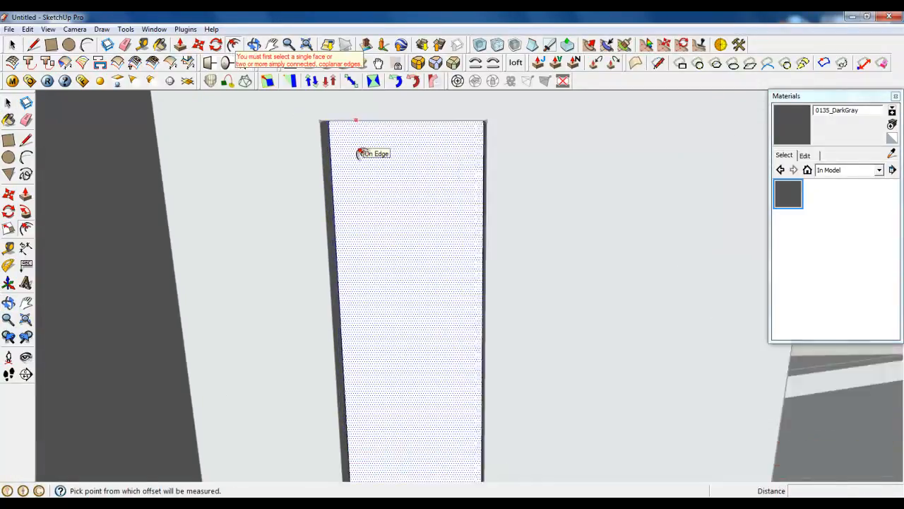
middle_drag(358, 155, 352, 135)
click(351, 134)
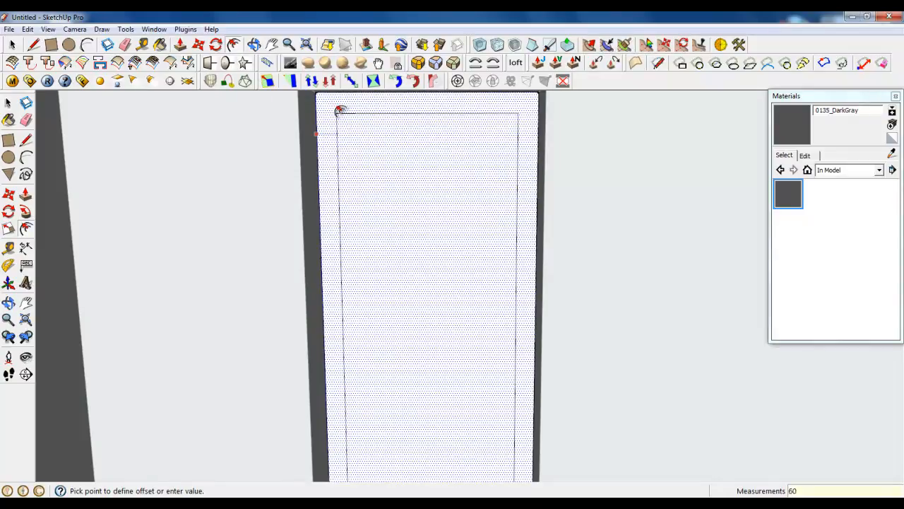
text(60)
key(Return)
Push/Pull the panel's inner face back 60 mm to cut an opening that leaves a door frame, and close its group
key(p)
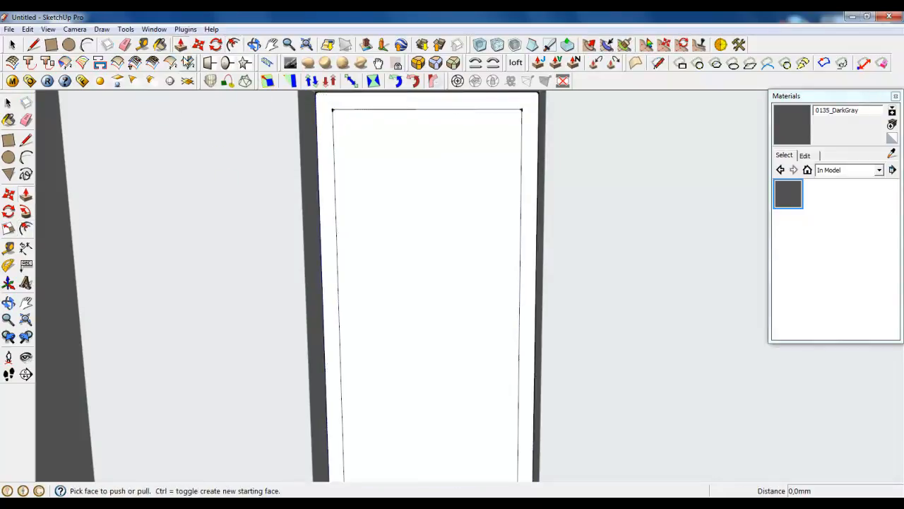
middle_drag(286, 254, 312, 236)
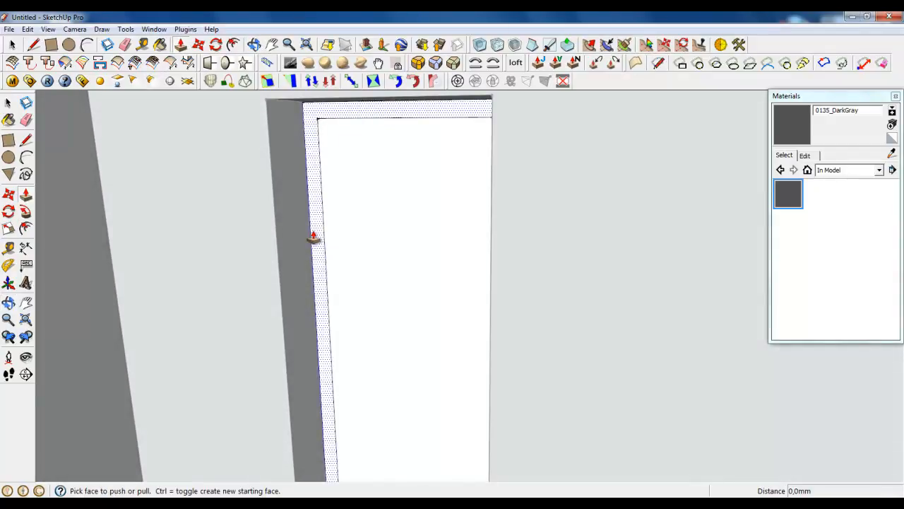
click(329, 176)
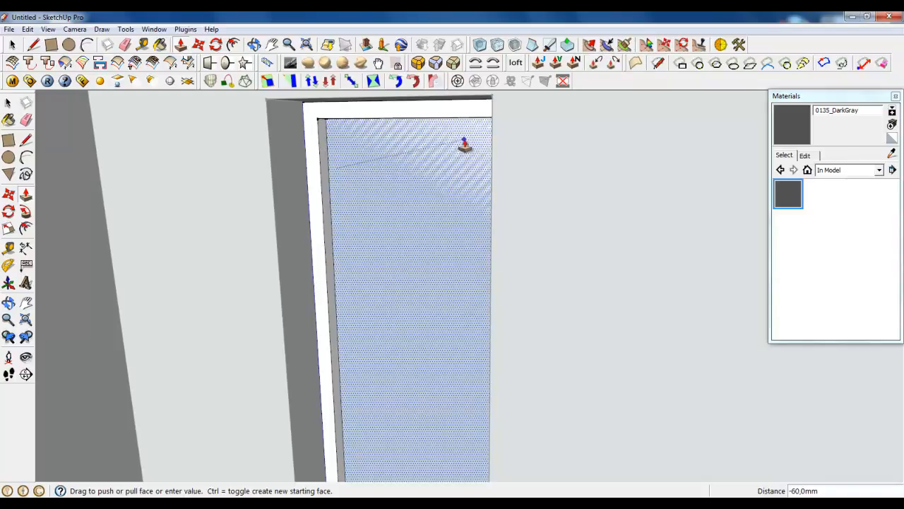
middle_drag(456, 196, 480, 206)
middle_drag(475, 311, 333, 250)
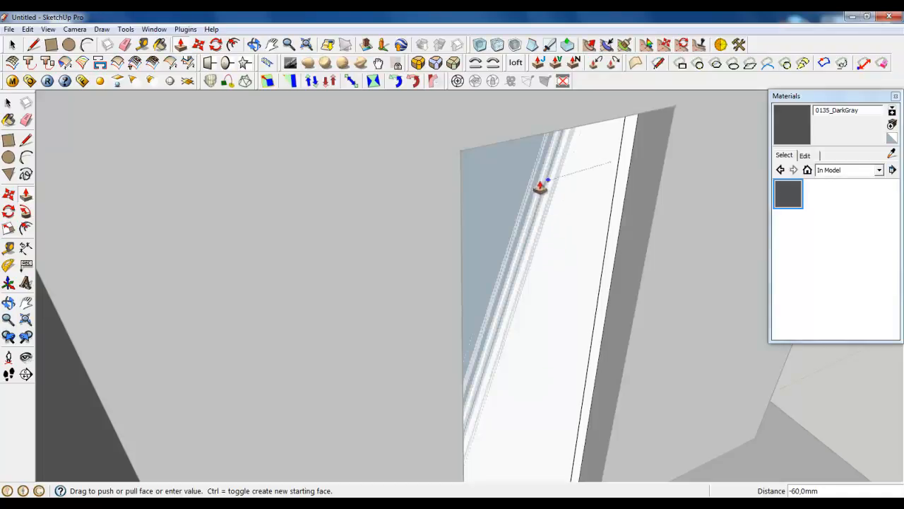
click(531, 204)
scroll(333, 276, down, 5)
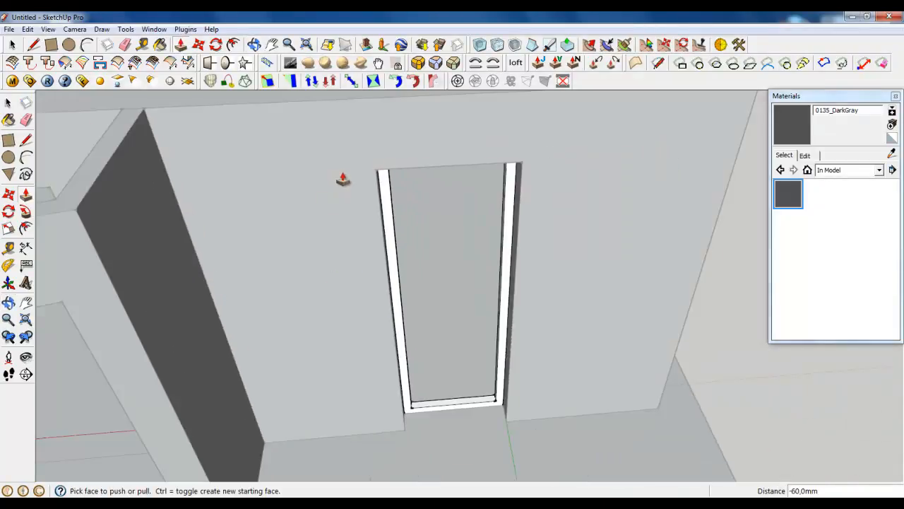
middle_drag(342, 180, 554, 222)
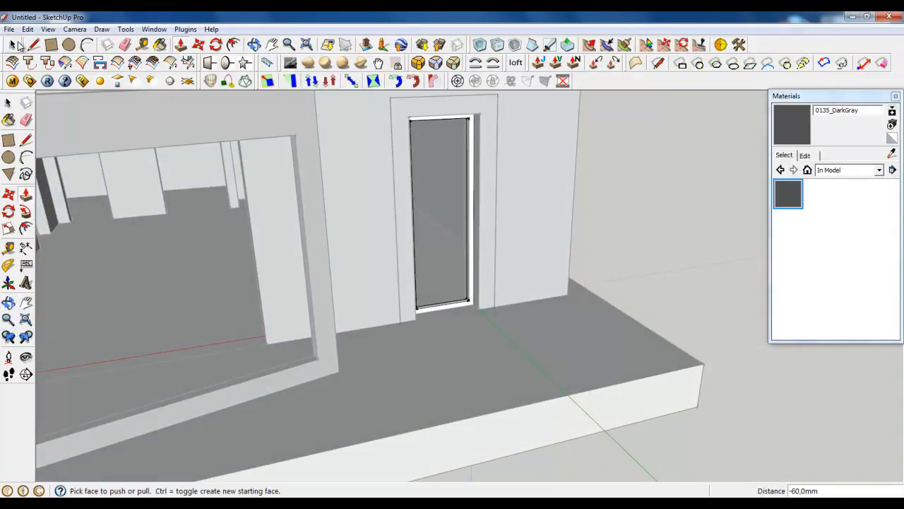
click(13, 43)
right_click(490, 167)
click(512, 169)
Draw a 3 mm segment near the middle of the depth edge at the door frame's lower inner corner
scroll(462, 302, up, 3)
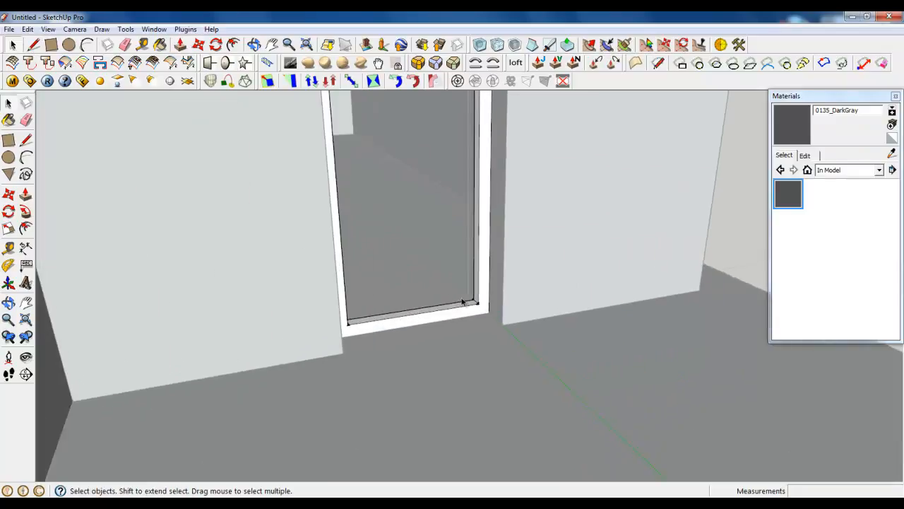
scroll(463, 301, up, 3)
middle_drag(476, 312, 530, 364)
click(33, 44)
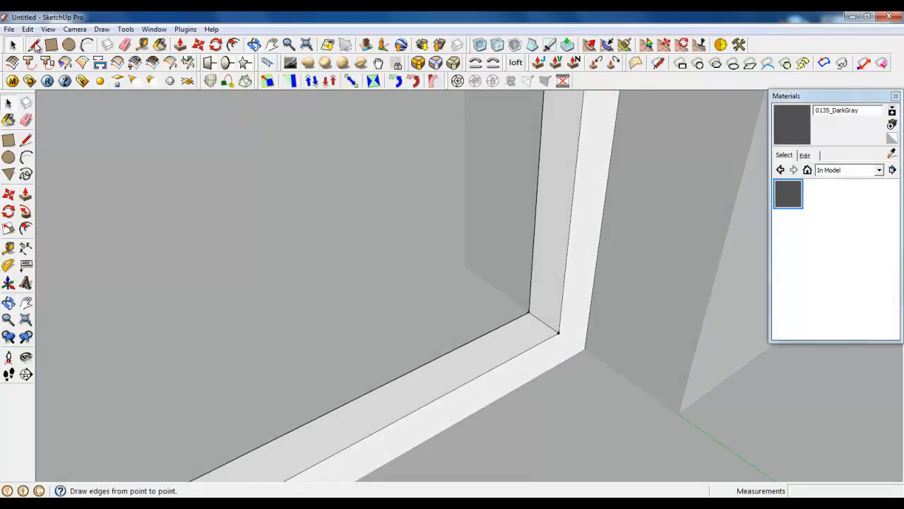
scroll(540, 315, up, 4)
click(539, 318)
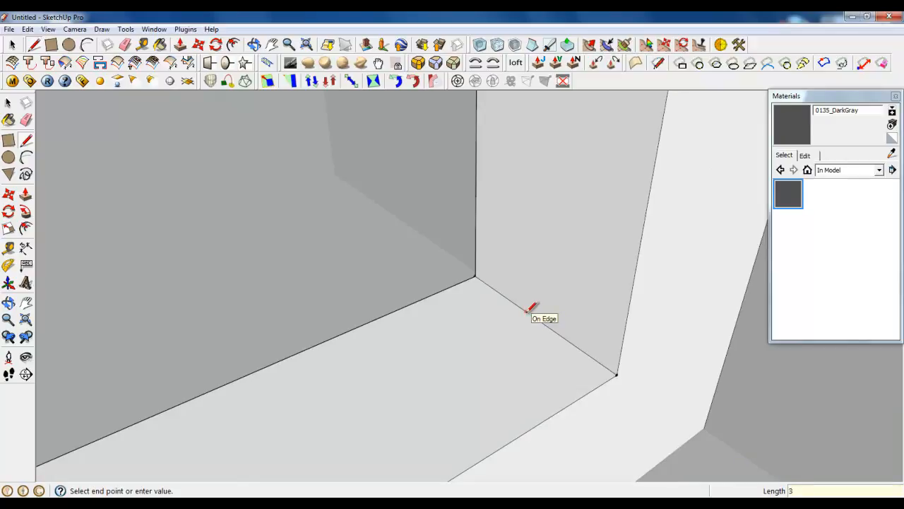
key(Escape)
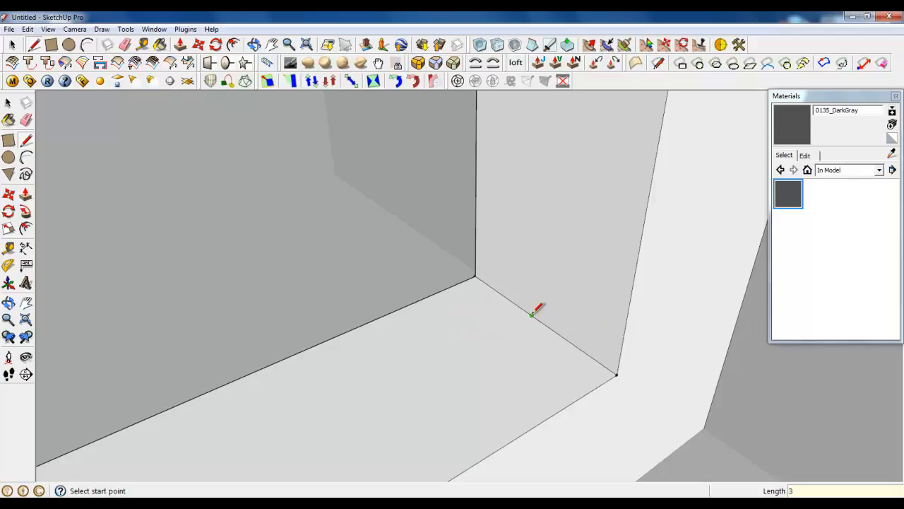
Draw a line along the frame's bottom rail from the 3 mm segment's end to the opposite inner side
click(532, 315)
scroll(642, 314, down, 3)
middle_drag(636, 318, 452, 374)
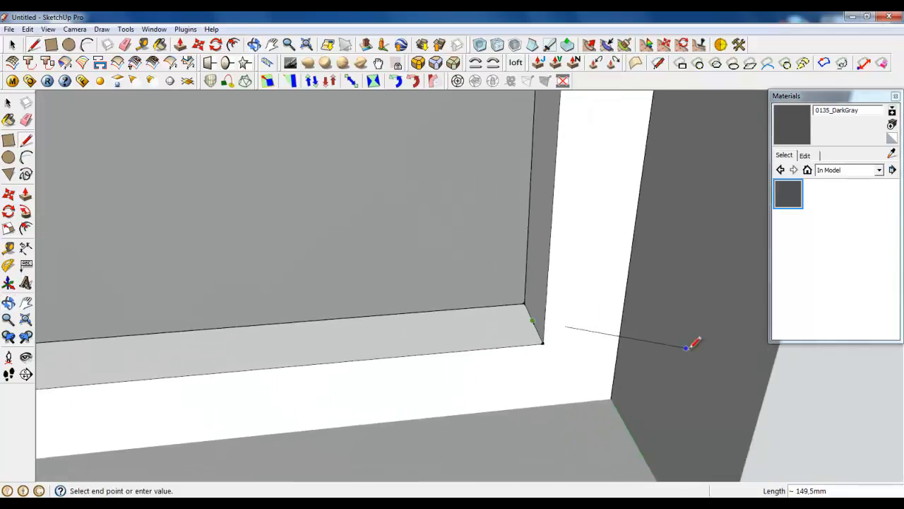
scroll(693, 346, down, 3)
click(90, 369)
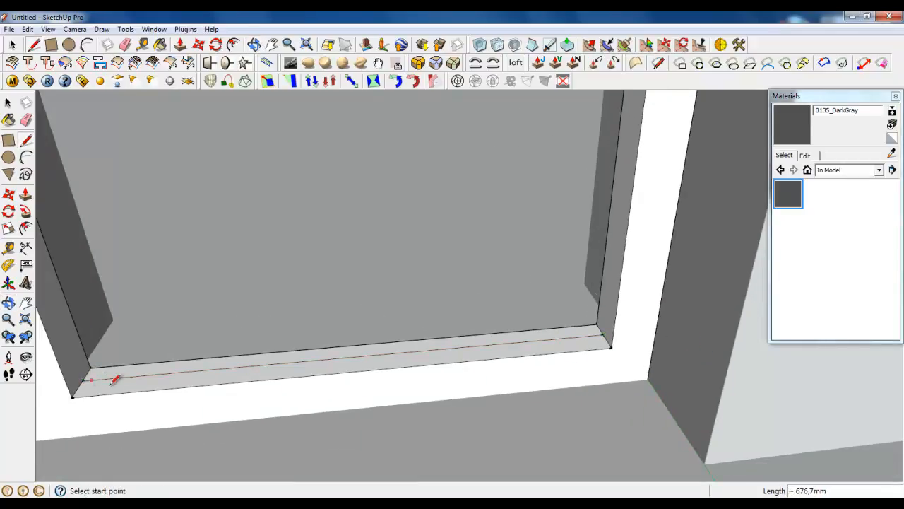
Draw a second parallel line along the bottom rail from the 3 mm segment's other end, closing a thin strip
scroll(484, 393, up, 3)
scroll(494, 395, up, 3)
click(638, 302)
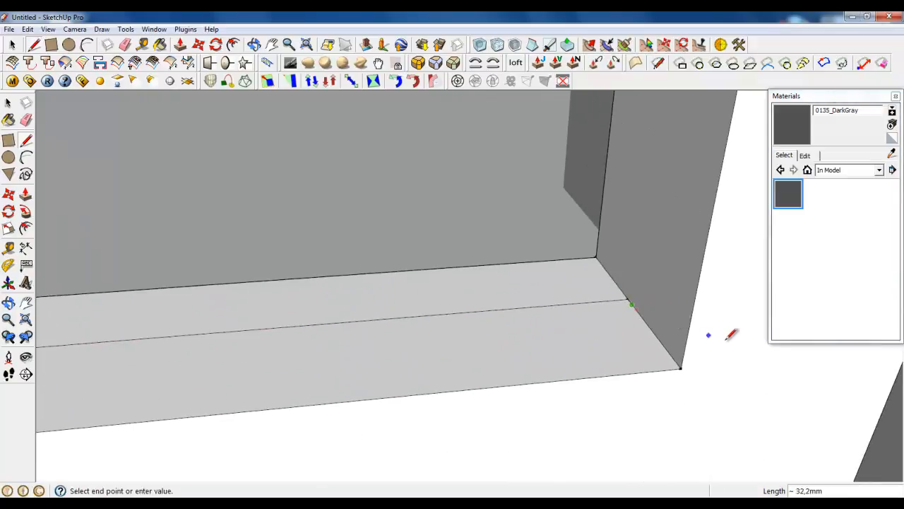
scroll(747, 339, down, 5)
scroll(187, 379, up, 5)
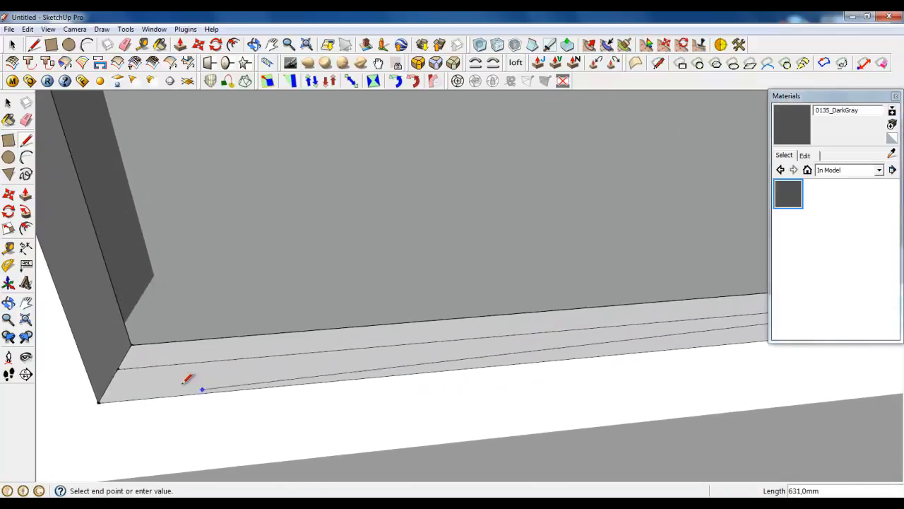
click(117, 371)
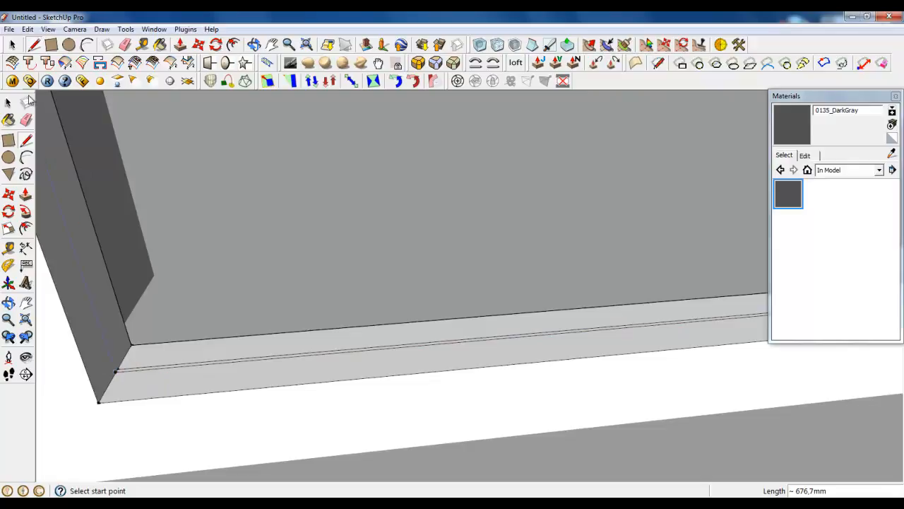
Make a group from the thin strip on the door frame's bottom rail
click(8, 103)
scroll(98, 319, up, 4)
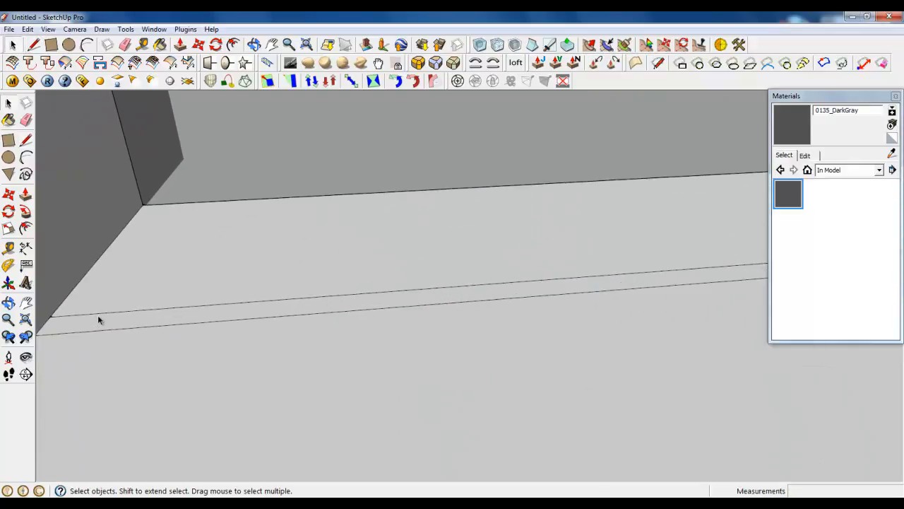
right_click(98, 319)
click(152, 158)
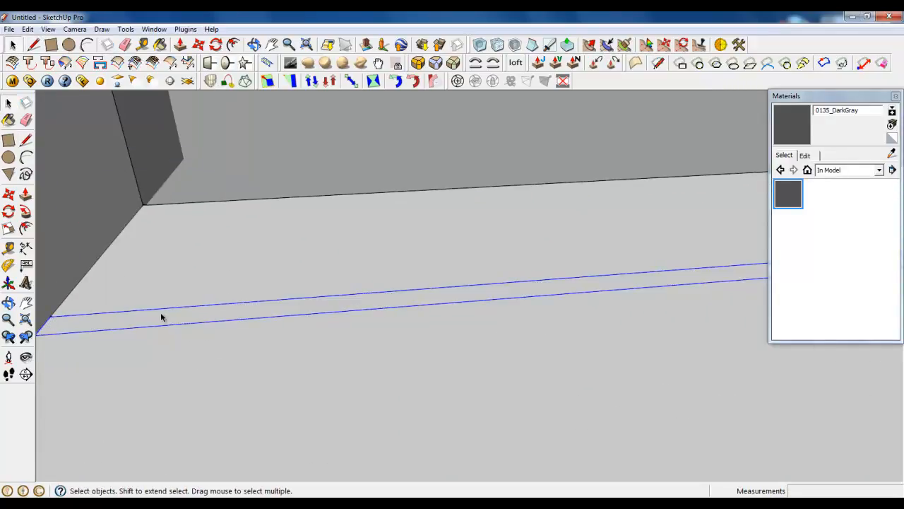
Open the thin strip's group and Push/Pull its face up 2180 mm to the underside of the frame's top rail, forming a pane
double_click(161, 318)
click(180, 45)
drag(222, 313, 270, 458)
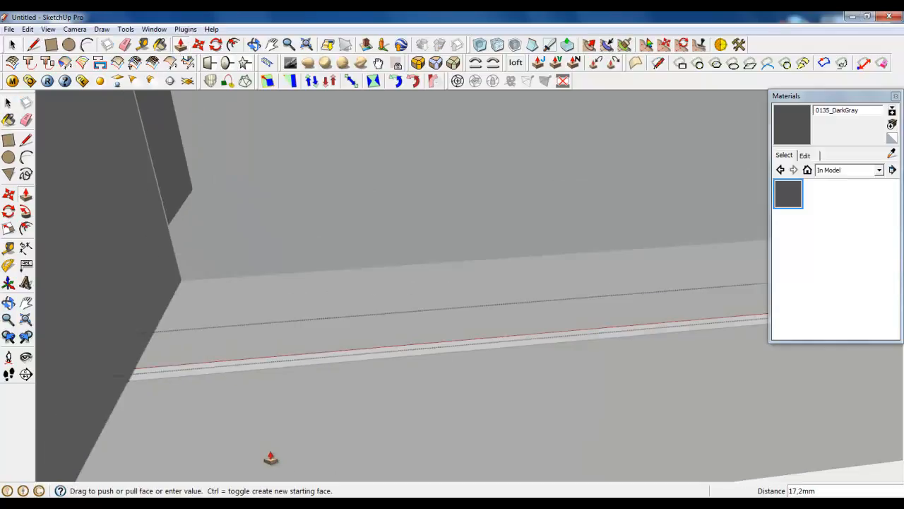
scroll(271, 458, down, 10)
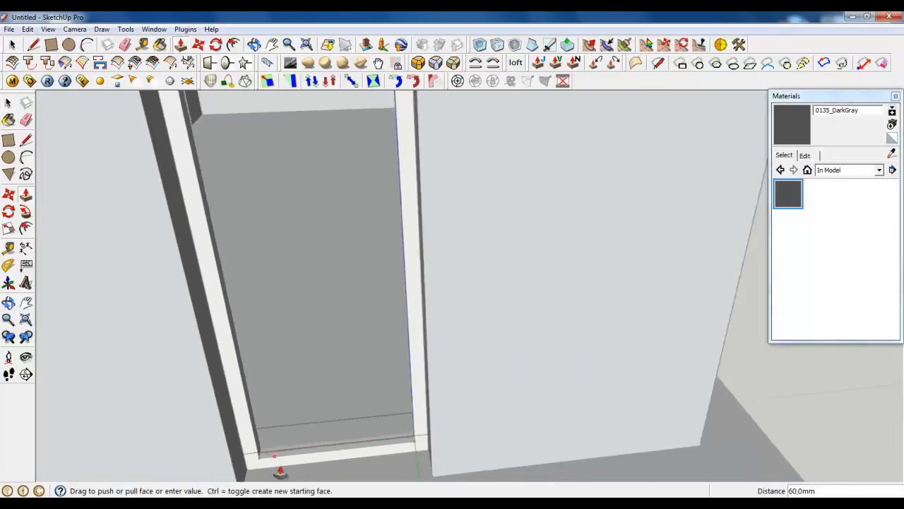
scroll(280, 472, down, 5)
scroll(195, 200, up, 3)
scroll(230, 209, up, 4)
middle_drag(301, 383, 261, 246)
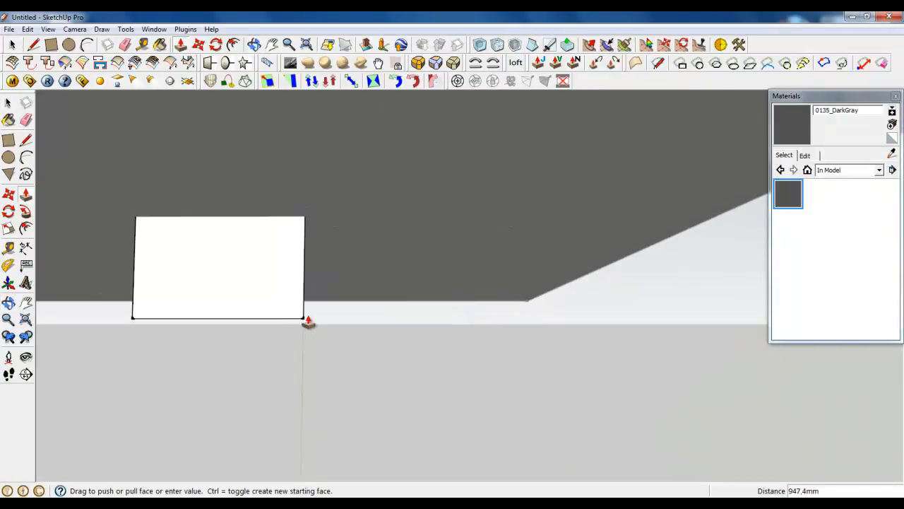
middle_drag(308, 321, 377, 428)
scroll(438, 455, up, 3)
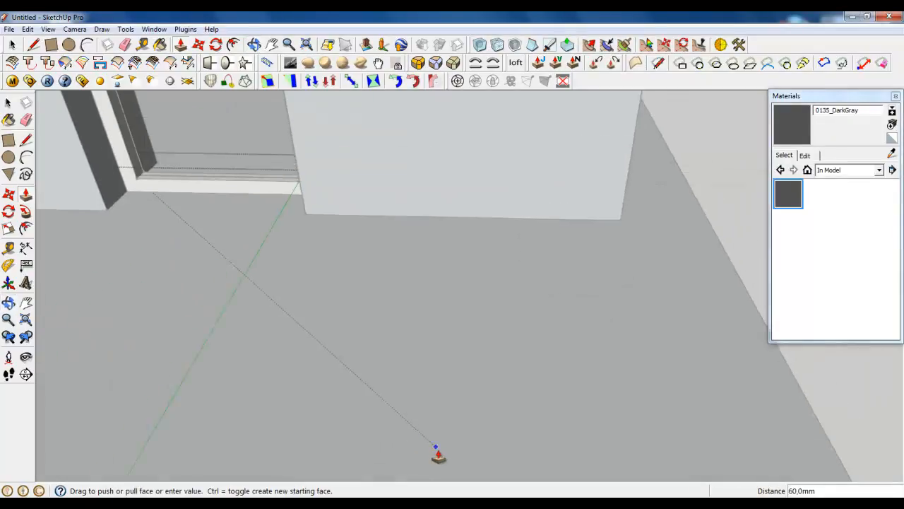
scroll(438, 456, down, 3)
middle_drag(529, 440, 339, 179)
scroll(410, 309, up, 6)
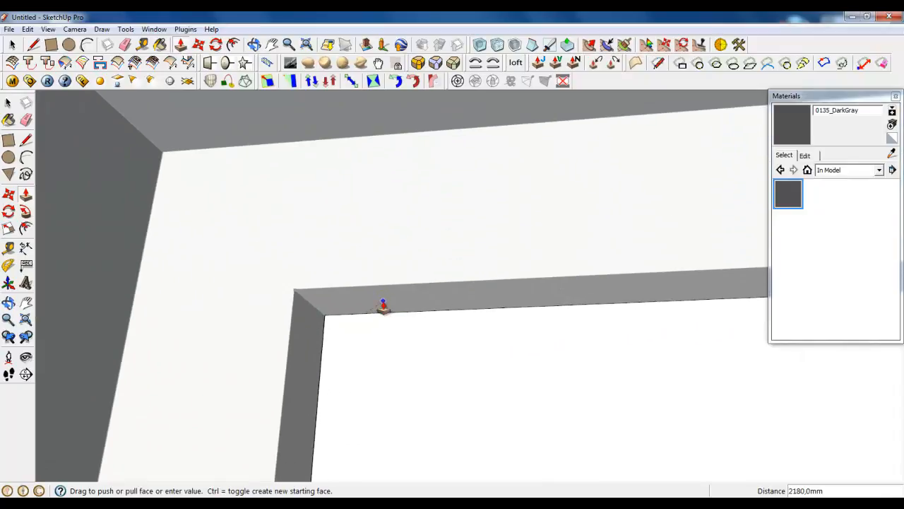
click(382, 305)
Select the large face of the thin pane inside the door frame
click(12, 43)
scroll(196, 196, down, 2)
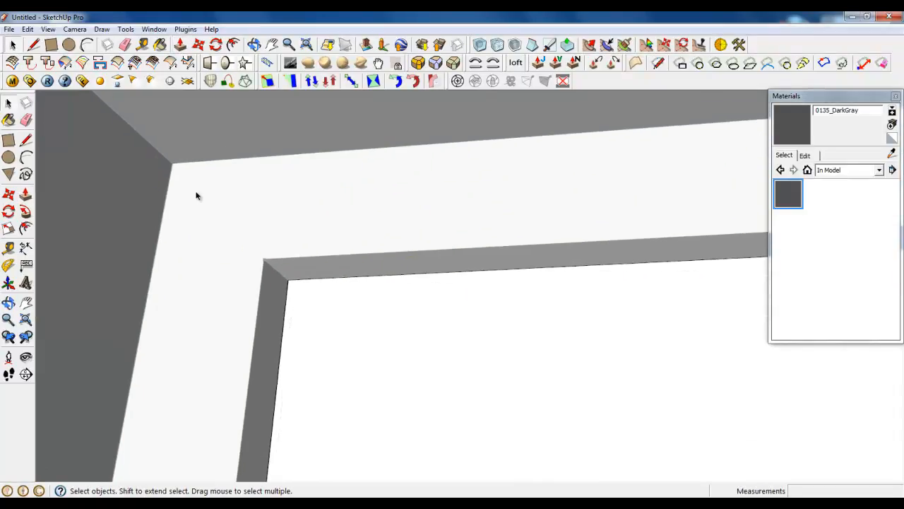
scroll(196, 196, down, 1)
click(378, 311)
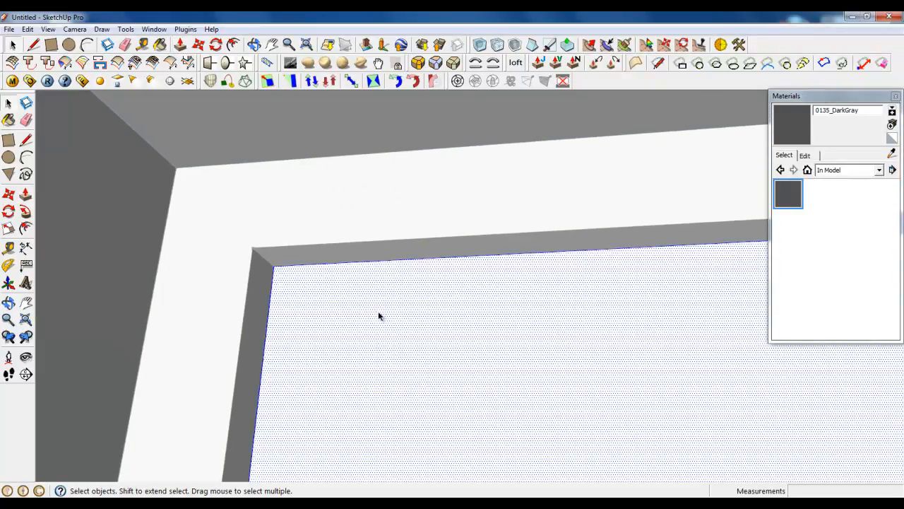
Draw a small triangle at the pane's upper corner against the frame, with one side about 2 mm long
mouse_move(276, 212)
middle_down()
mouse_move(327, 286)
mouse_move(250, 226)
mouse_move(285, 246)
mouse_move(257, 229)
mouse_move(274, 216)
middle_up()
middle_drag(276, 230, 293, 233)
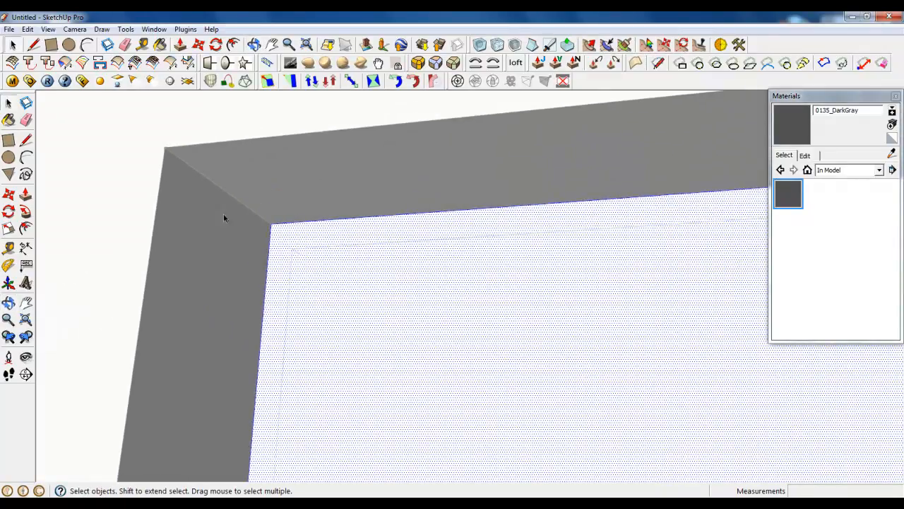
click(33, 44)
scroll(264, 235, up, 3)
middle_drag(264, 236, 226, 252)
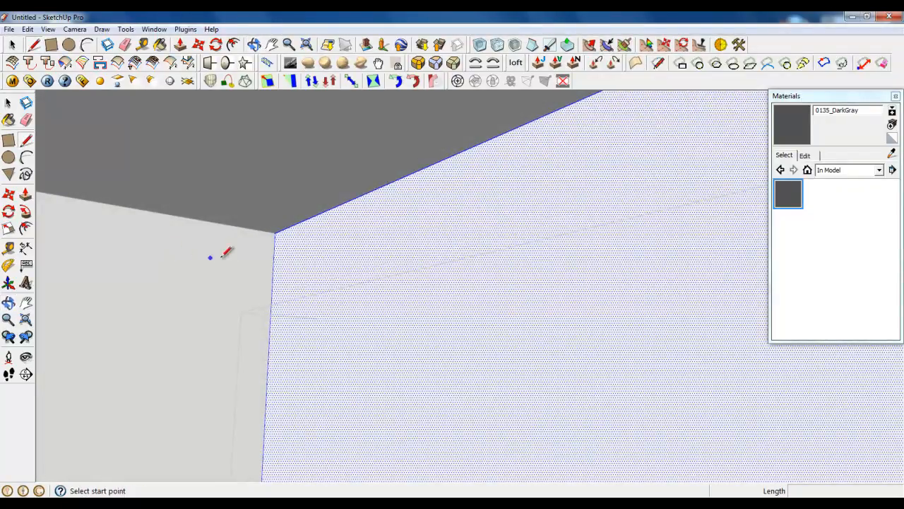
click(256, 229)
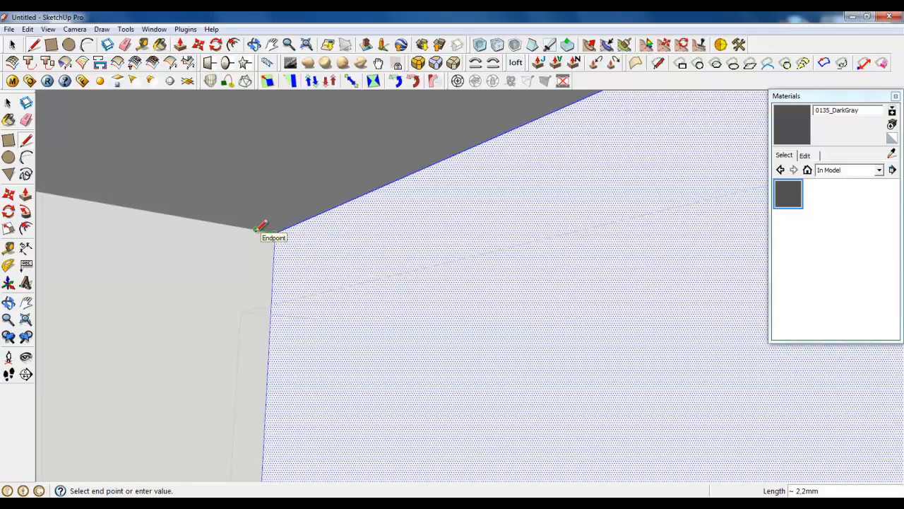
click(260, 228)
click(256, 230)
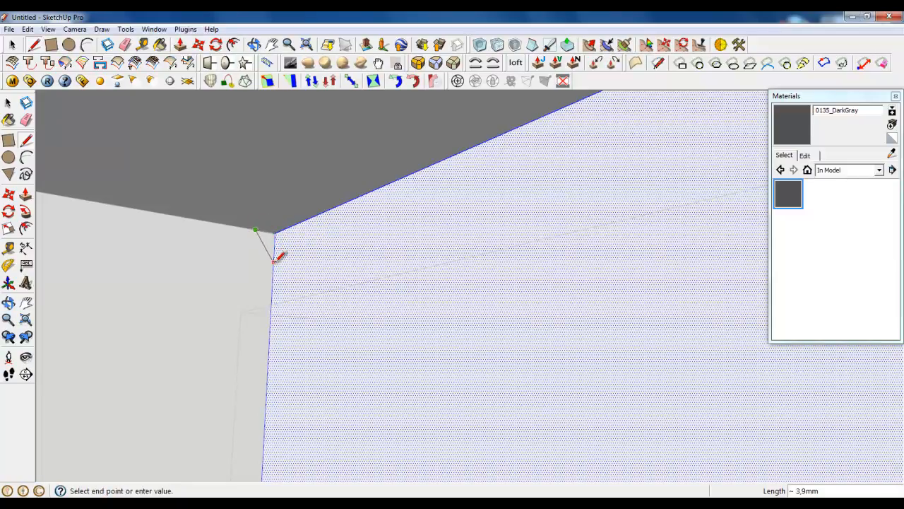
click(272, 256)
key(space)
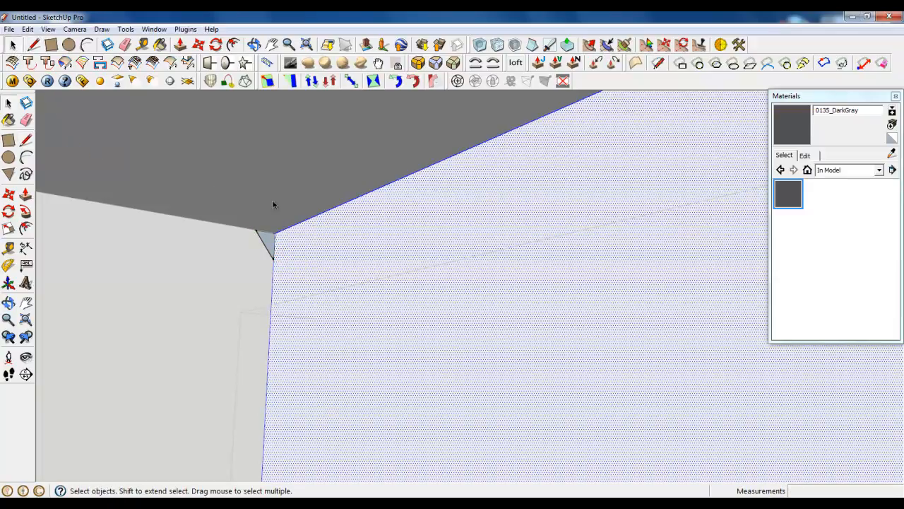
middle_drag(306, 229, 440, 458)
scroll(344, 219, down, 8)
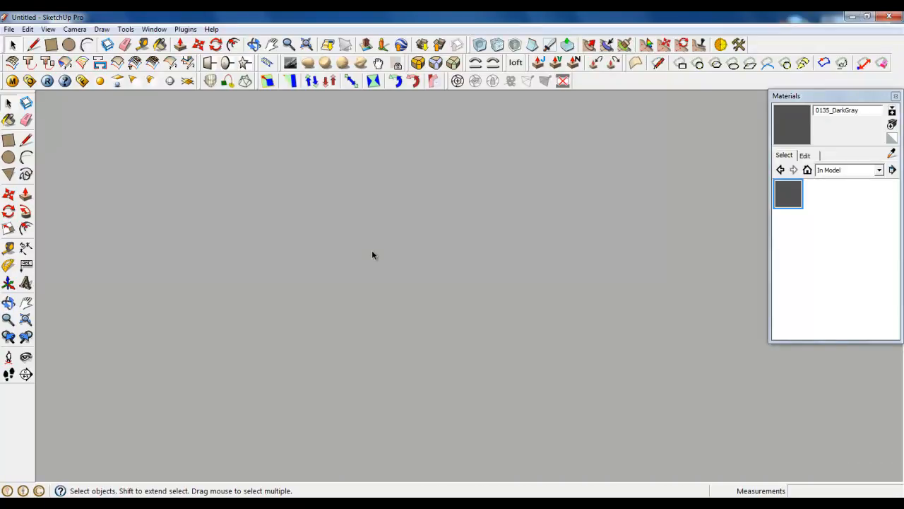
scroll(341, 229, down, 8)
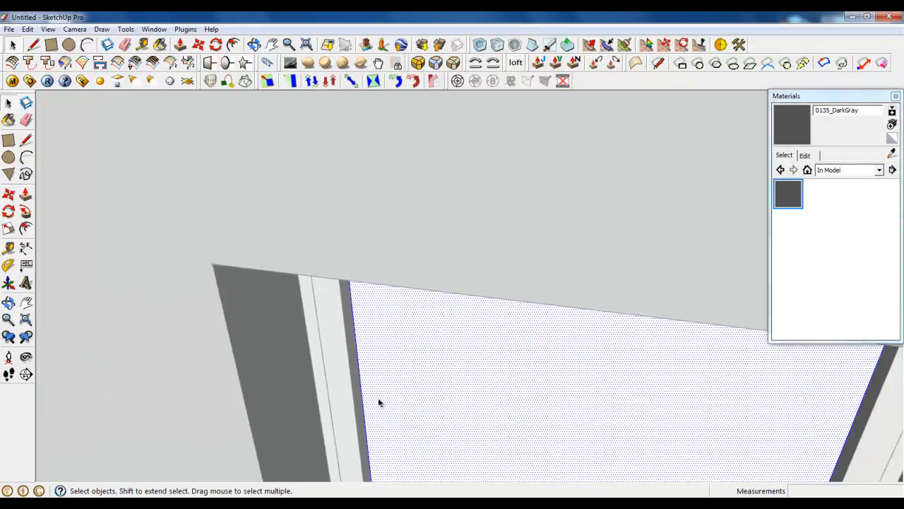
Draw a small triangle with a 2 mm side at the pane's opposite upper corner, on the frame's inner side
scroll(332, 254, down, 6)
middle_drag(400, 246, 353, 257)
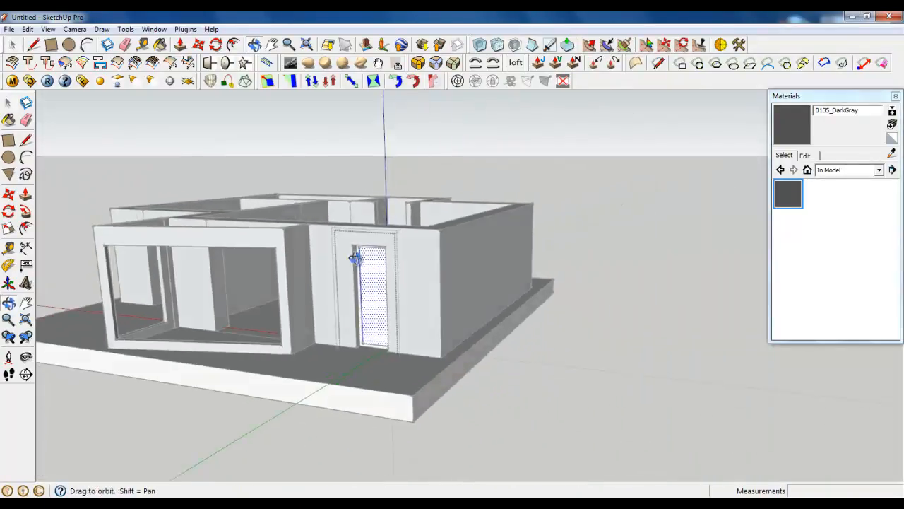
scroll(319, 262, up, 8)
scroll(336, 241, up, 4)
middle_drag(382, 330, 388, 212)
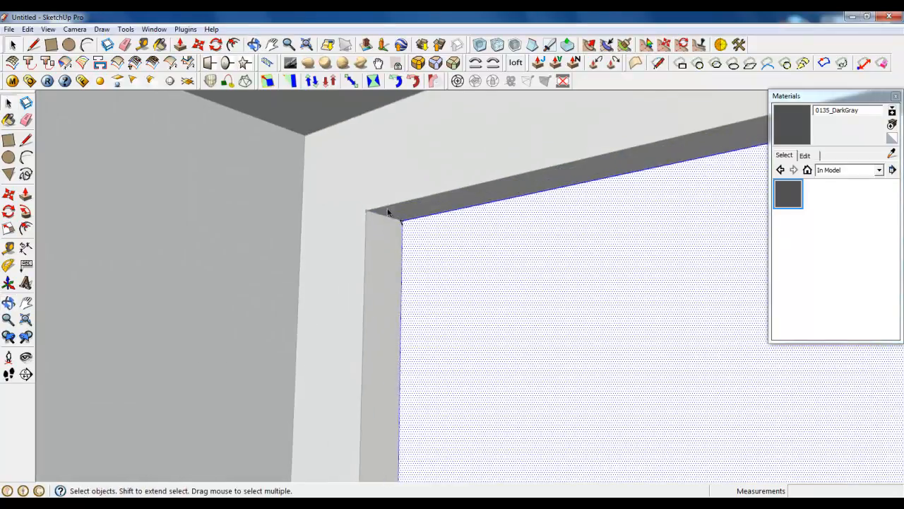
scroll(402, 223, up, 7)
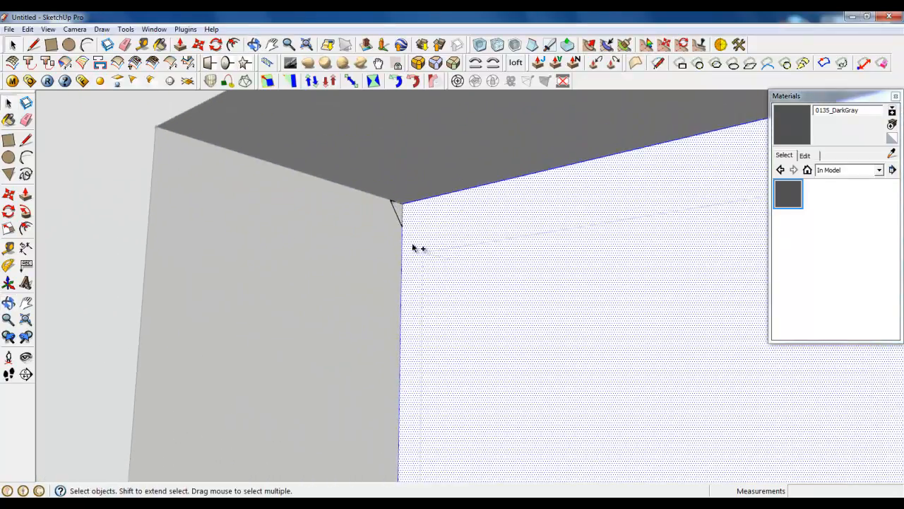
middle_drag(404, 243, 187, 273)
middle_drag(518, 243, 487, 242)
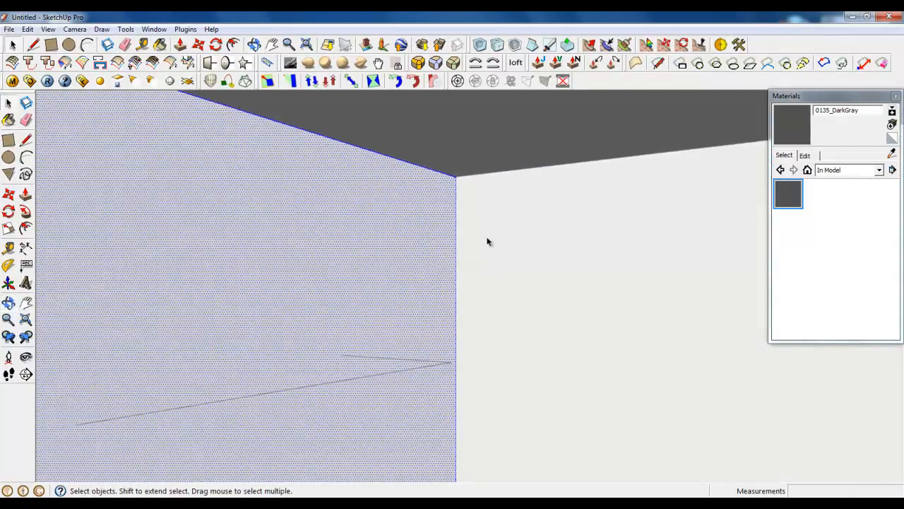
click(34, 44)
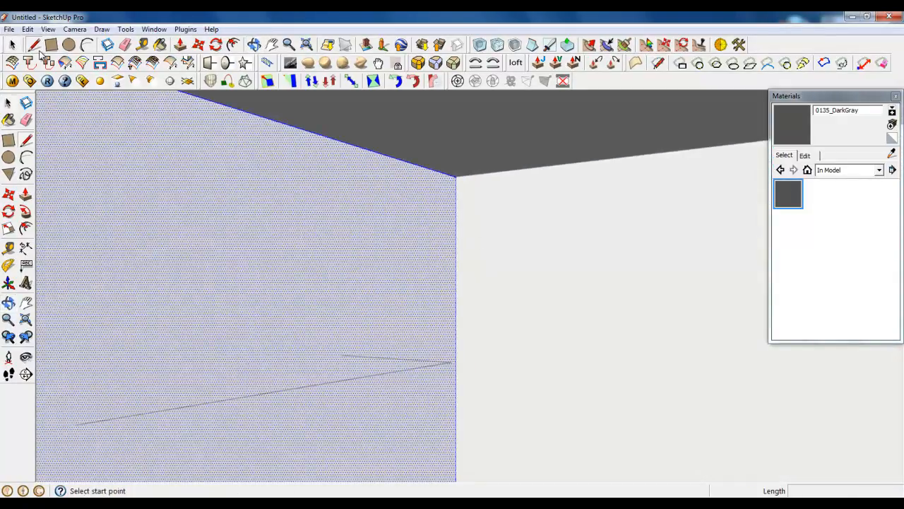
click(456, 176)
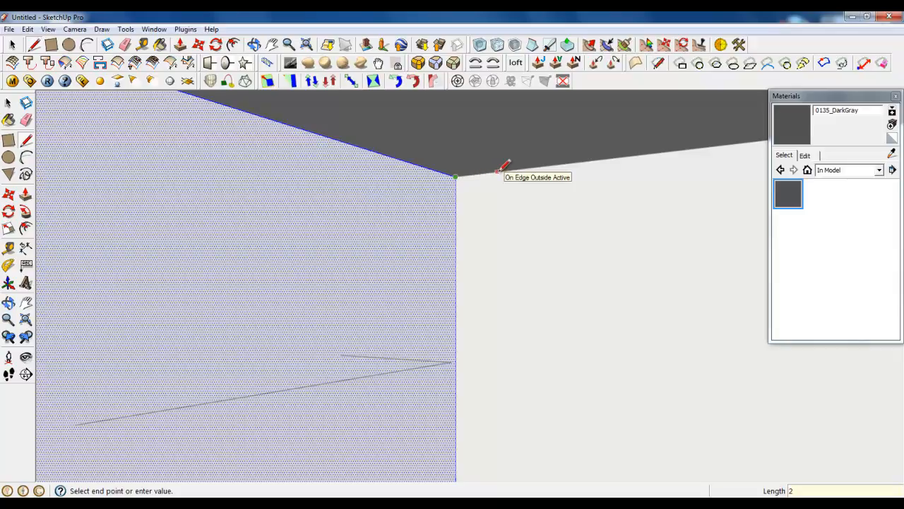
click(493, 172)
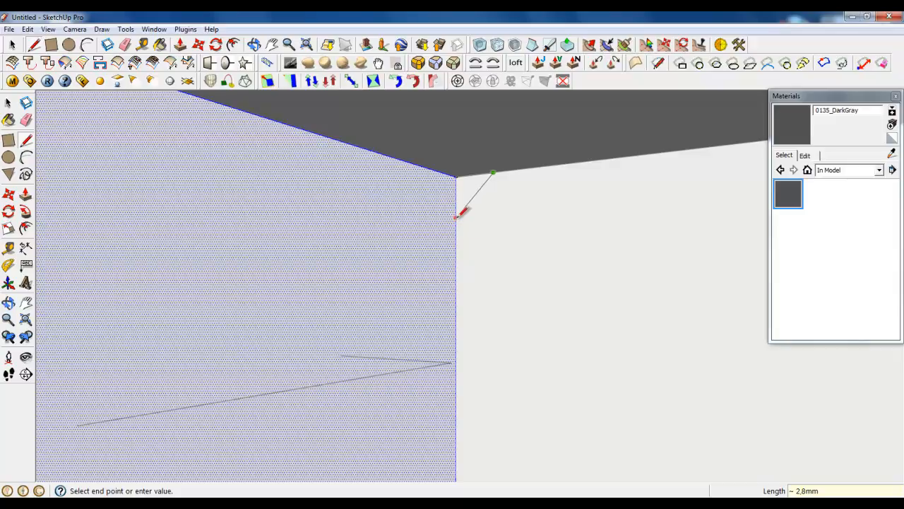
click(456, 216)
mouse_move(460, 211)
middle_down()
mouse_move(561, 185)
mouse_move(477, 251)
mouse_move(389, 236)
mouse_move(371, 256)
middle_up()
Use Follow Me to sweep the small corner triangle around the pane's border edges, leaving the pane's face out of the path
click(13, 45)
scroll(442, 236, down, 4)
scroll(535, 195, down, 8)
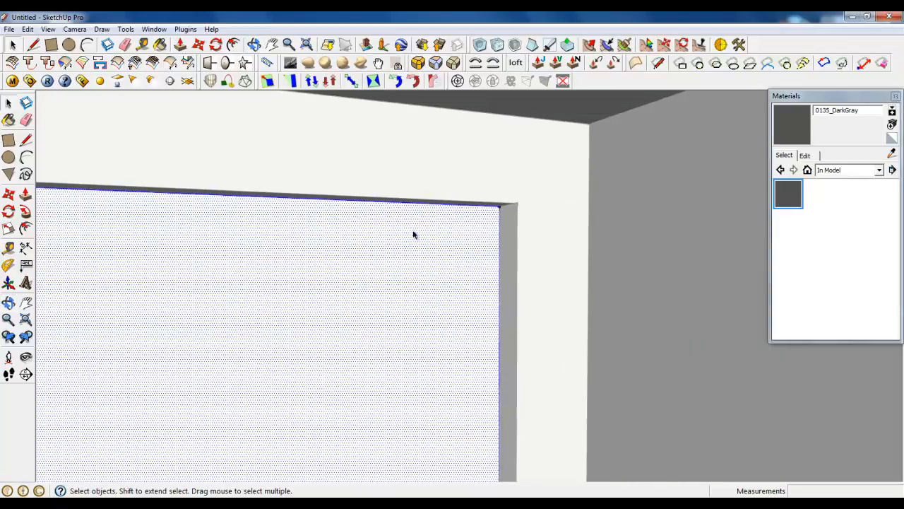
scroll(414, 239, up, 3)
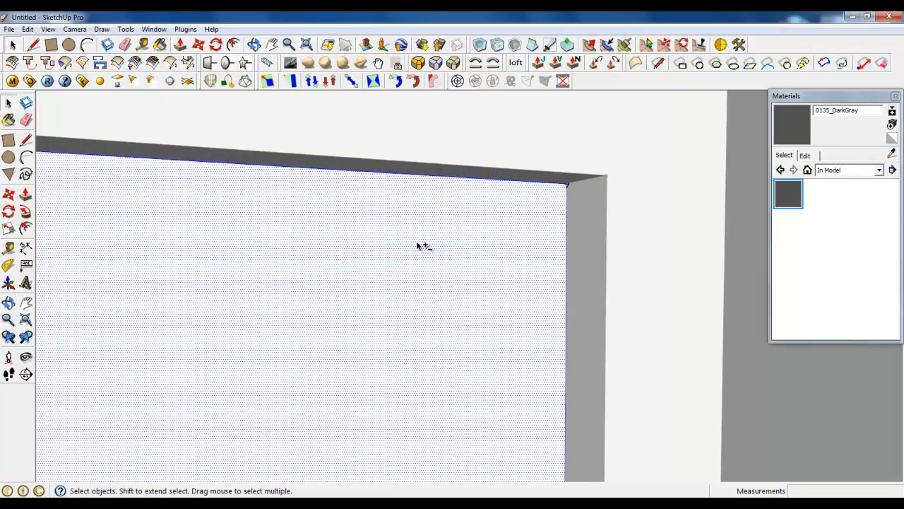
shift+scroll(472, 214, up, 4)
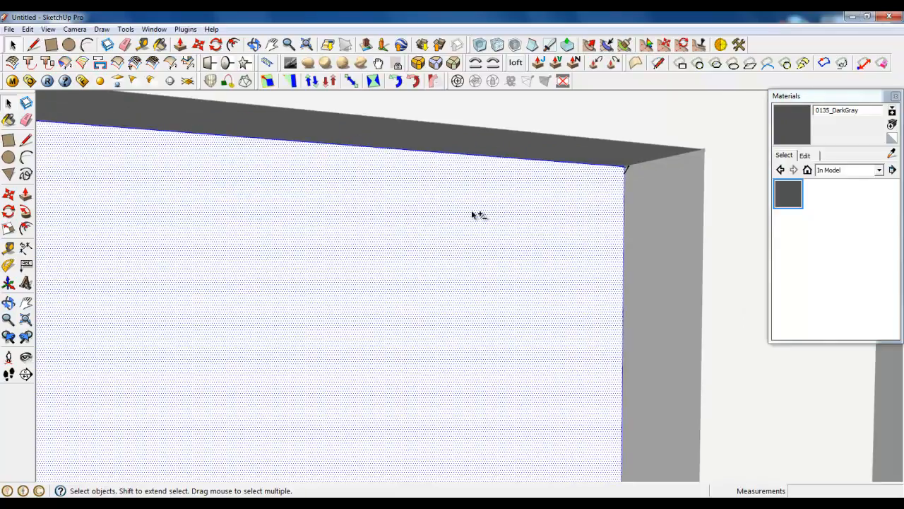
shift+click(473, 214)
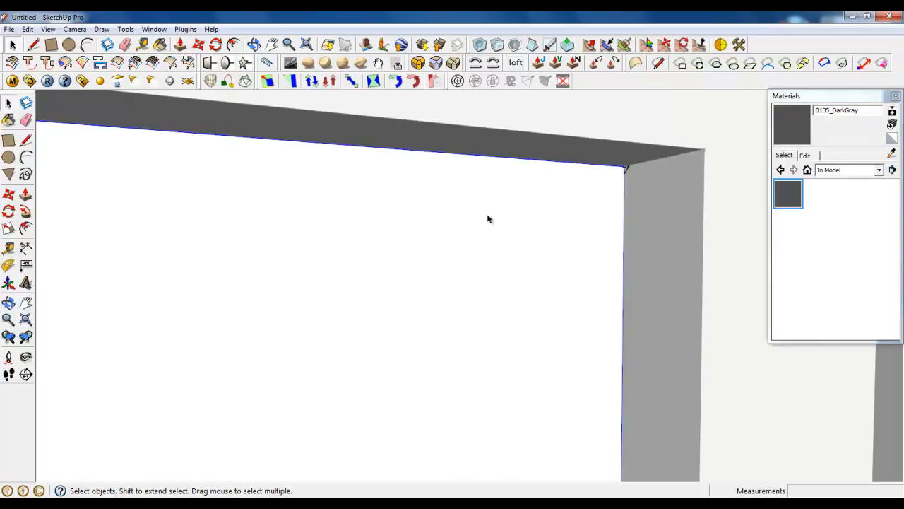
middle_drag(488, 216, 524, 199)
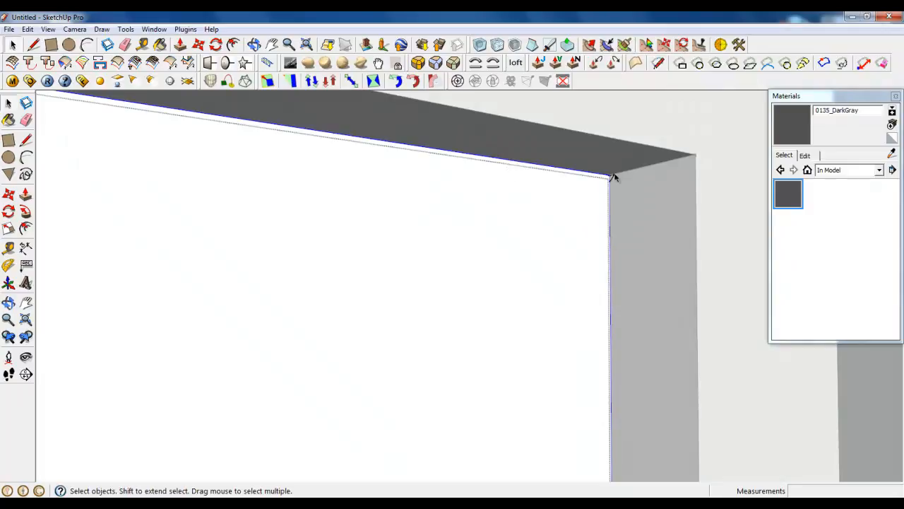
middle_drag(422, 130, 632, 182)
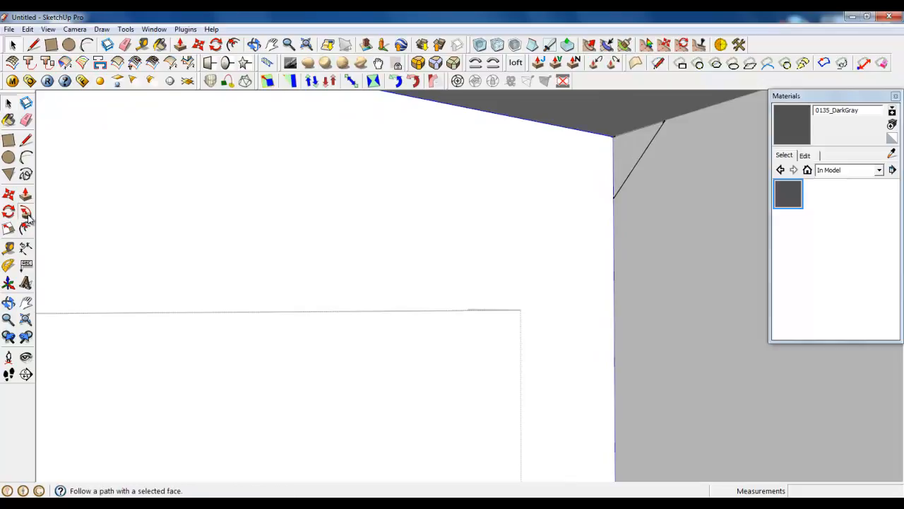
key(p)
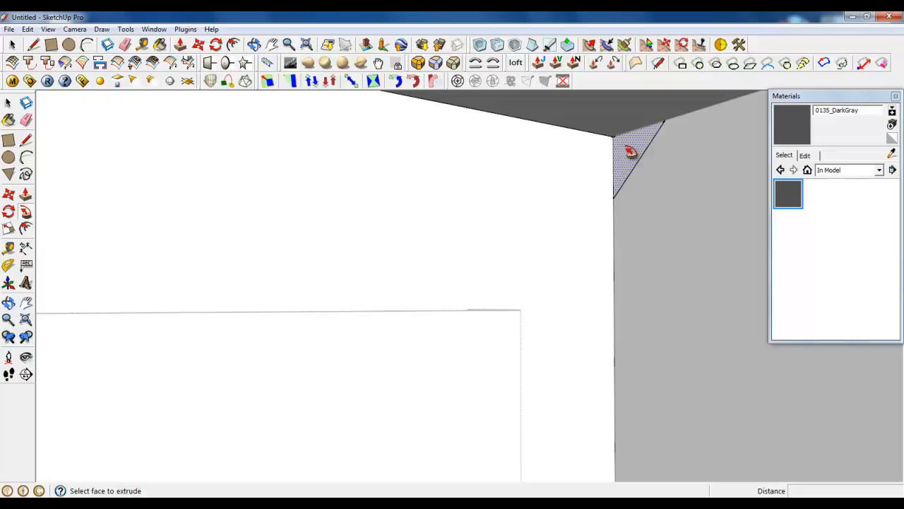
click(628, 148)
scroll(627, 150, down, 3)
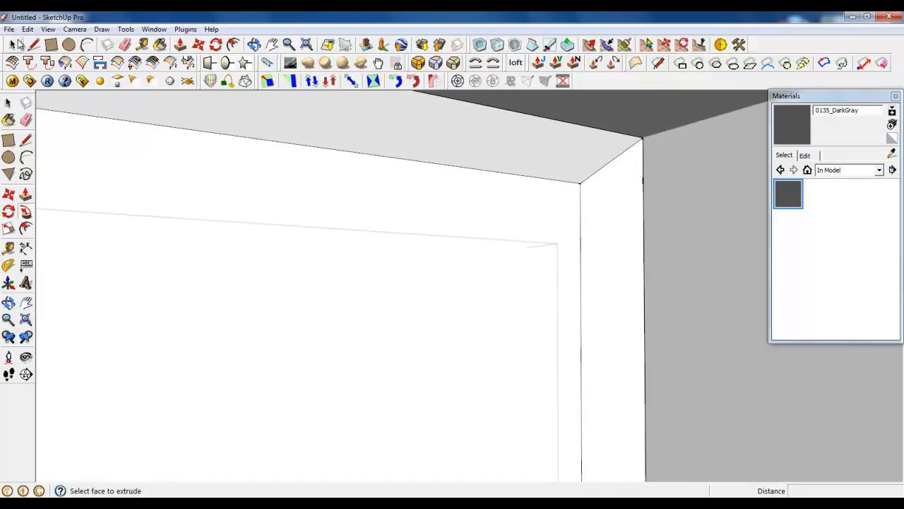
click(12, 45)
Close the pane's group to leave its editing mode
scroll(329, 166, down, 1)
scroll(330, 165, down, 2)
scroll(478, 148, down, 5)
middle_drag(482, 150, 458, 152)
scroll(458, 152, down, 3)
right_click(539, 151)
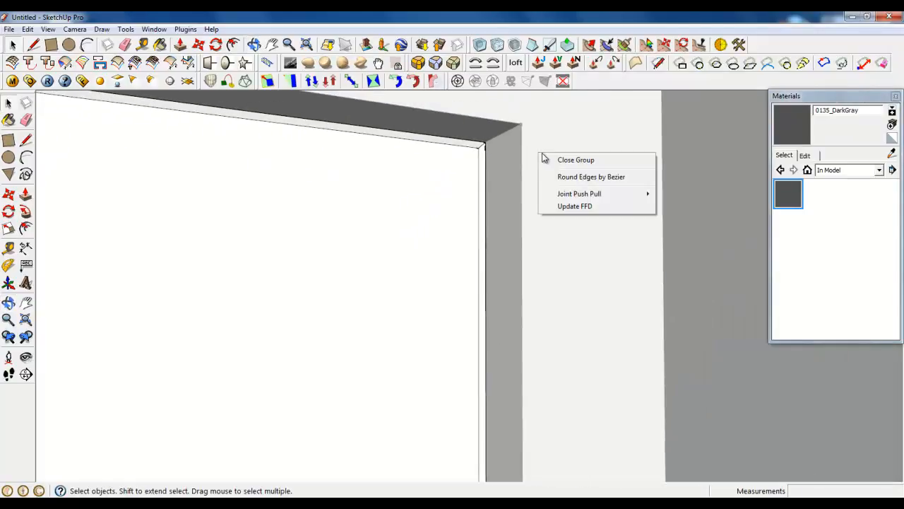
click(550, 158)
Select the door frame's large face and draw a diagonal mitre line from inner to outer corner at its upper left
middle_drag(537, 154, 501, 133)
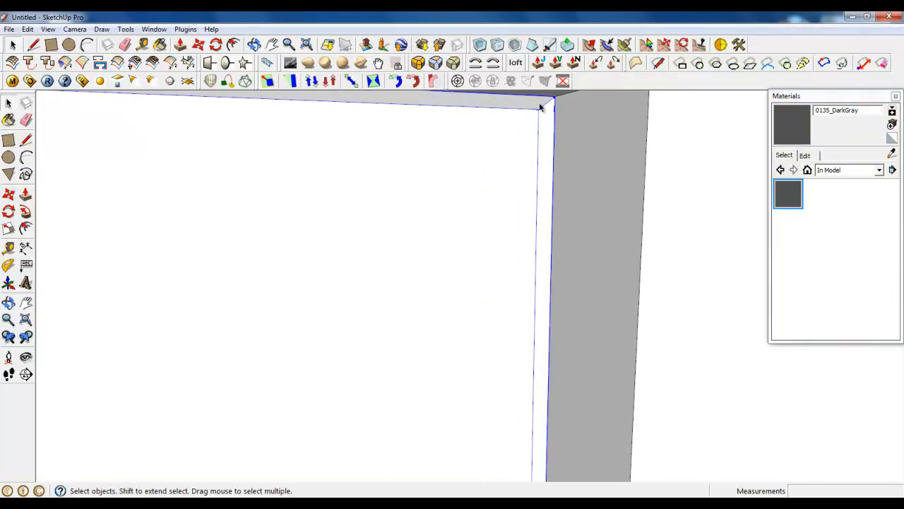
middle_drag(551, 110, 332, 110)
scroll(527, 166, down, 5)
scroll(332, 109, up, 4)
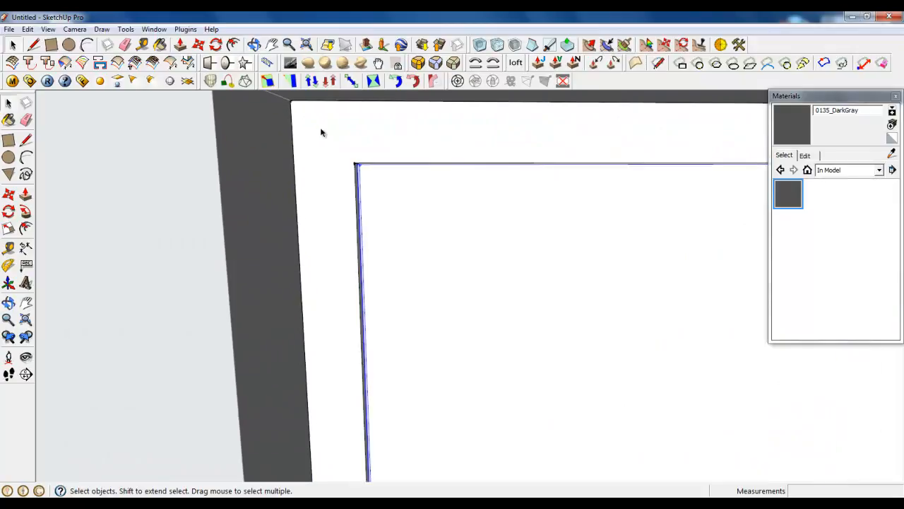
scroll(323, 113, down, 9)
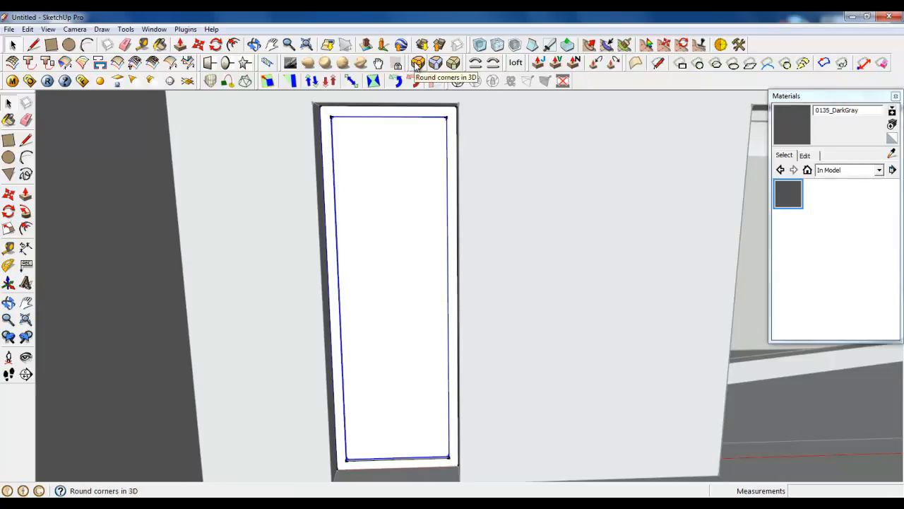
scroll(334, 106, up, 1)
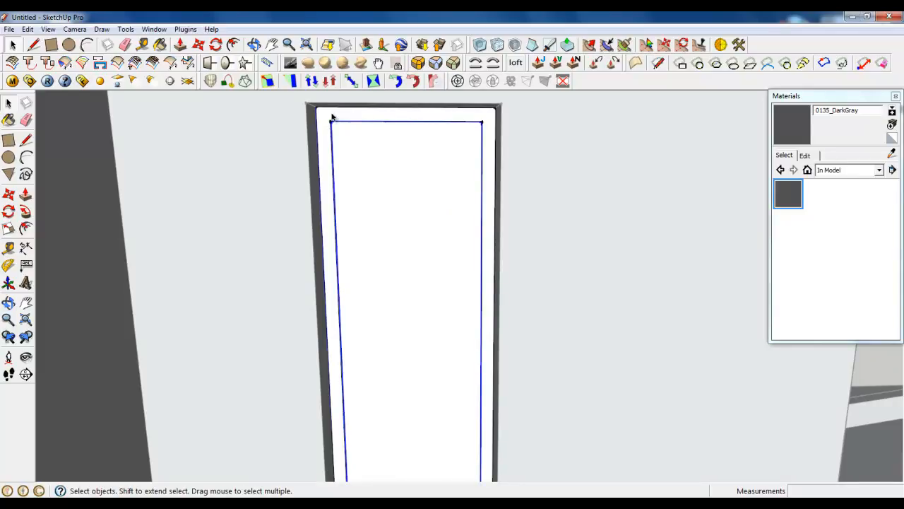
scroll(332, 117, up, 3)
key(l)
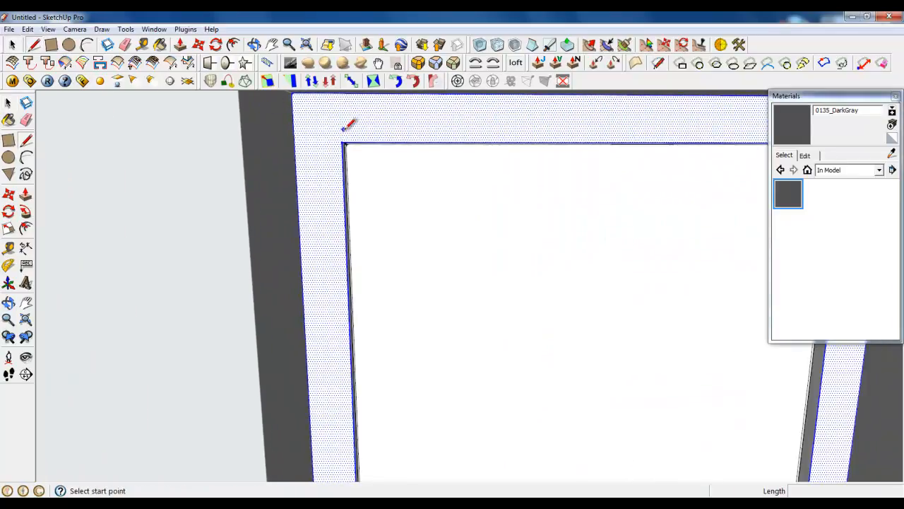
click(344, 141)
middle_drag(335, 178, 307, 121)
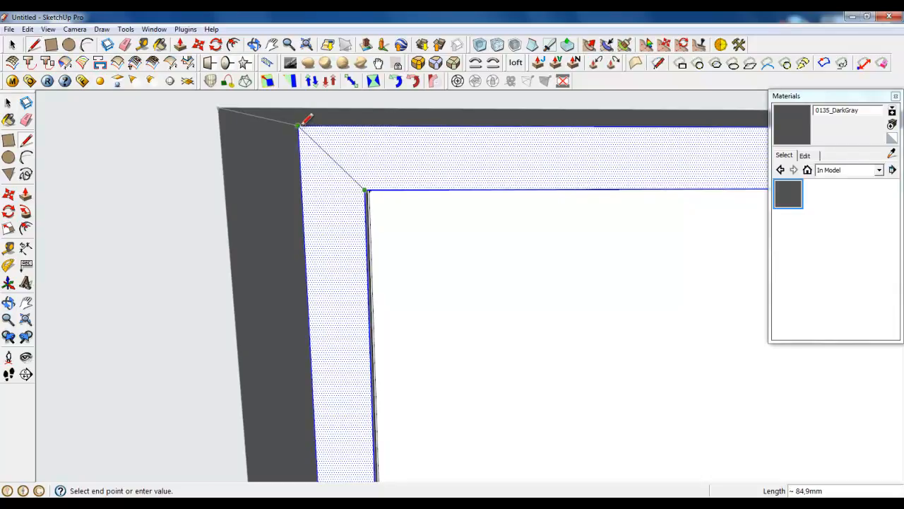
click(298, 126)
Draw a matching diagonal mitre line from inner to outer corner at the frame's upper right
scroll(228, 128, down, 4)
middle_drag(188, 137, 474, 165)
scroll(632, 125, up, 4)
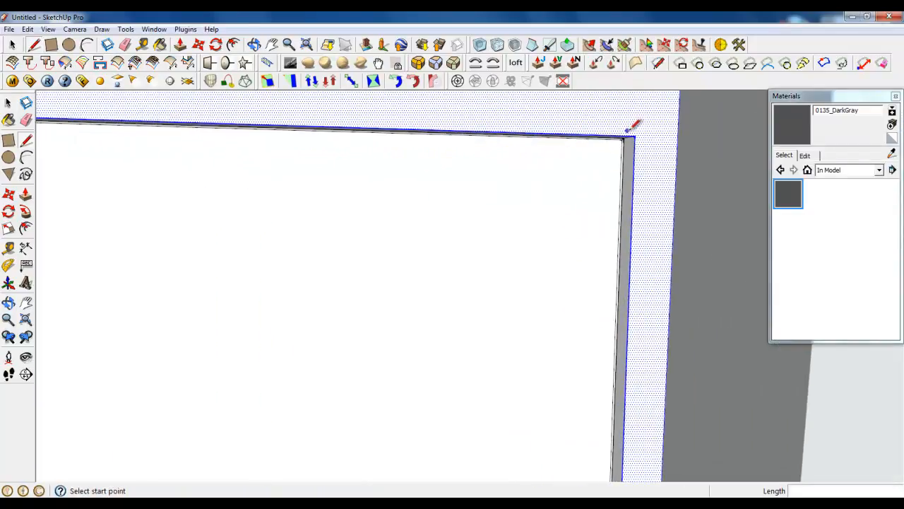
click(634, 137)
middle_drag(618, 153, 637, 134)
click(645, 117)
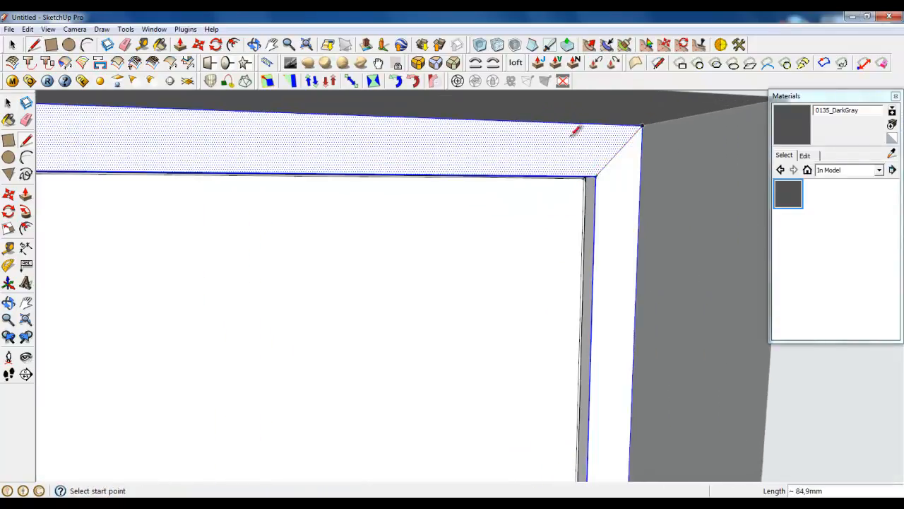
Draw diagonal mitre lines between the inner and outer corners at both lower corners of the door frame
scroll(575, 131, down, 4)
scroll(464, 127, down, 5)
middle_drag(462, 184, 482, 382)
scroll(475, 434, up, 5)
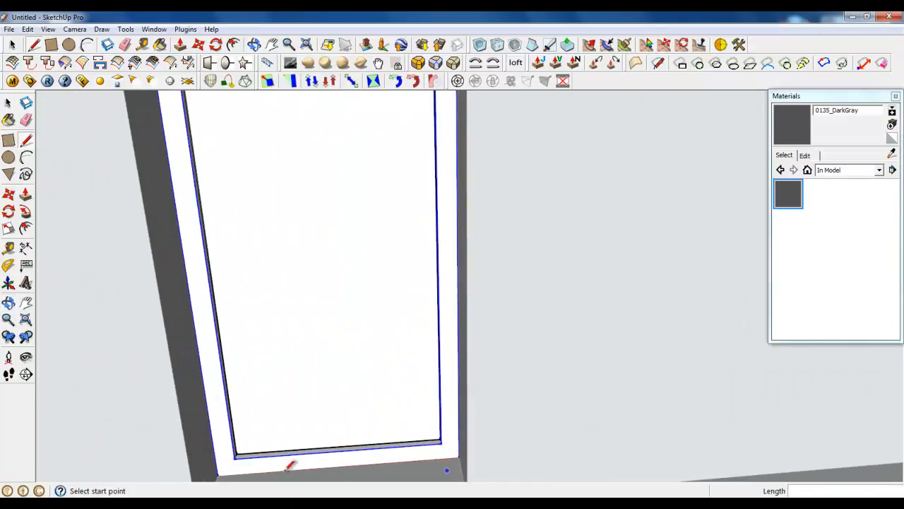
middle_drag(285, 470, 227, 440)
click(238, 394)
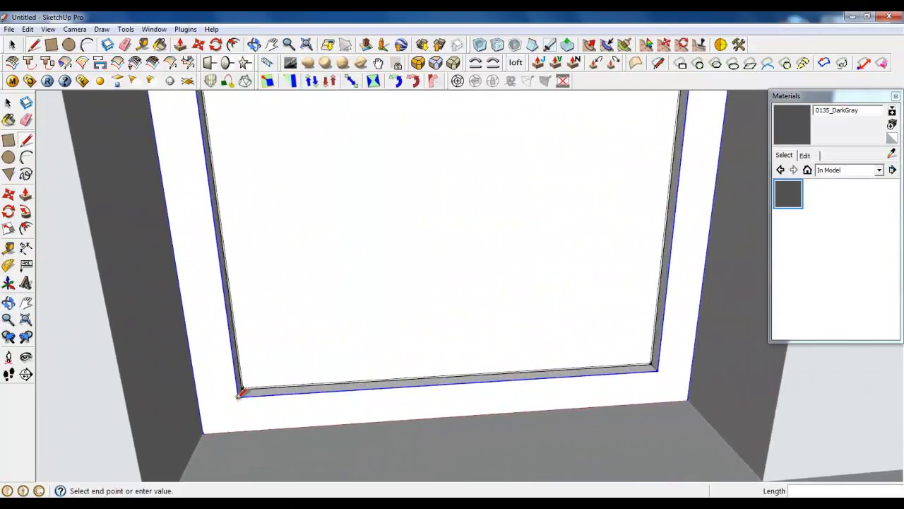
click(204, 432)
click(656, 368)
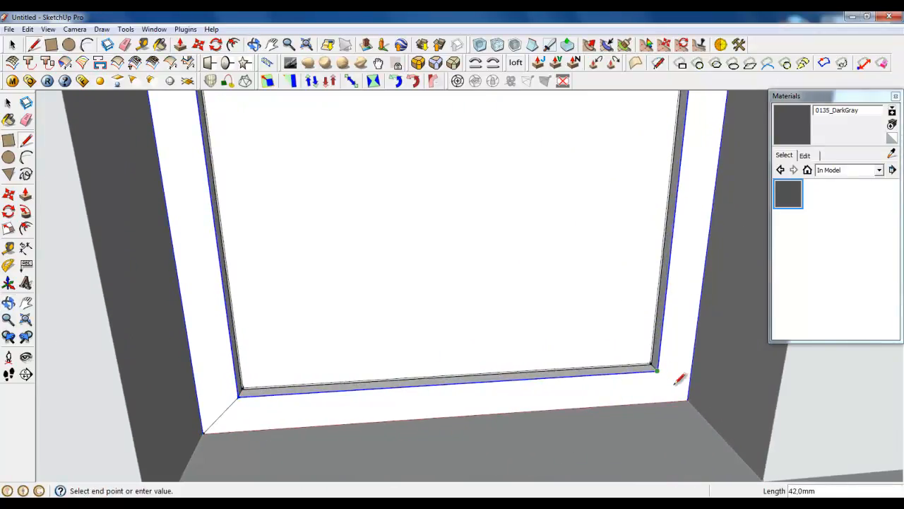
click(688, 400)
click(11, 46)
Check how the mitre lines split the frame by selecting its left stile face and its bottom rail face
scroll(339, 337, down, 3)
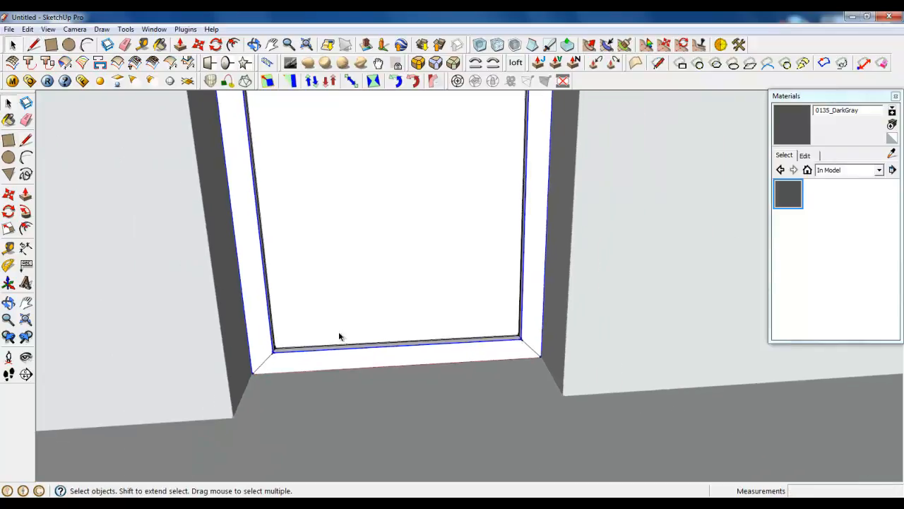
middle_drag(339, 337, 290, 403)
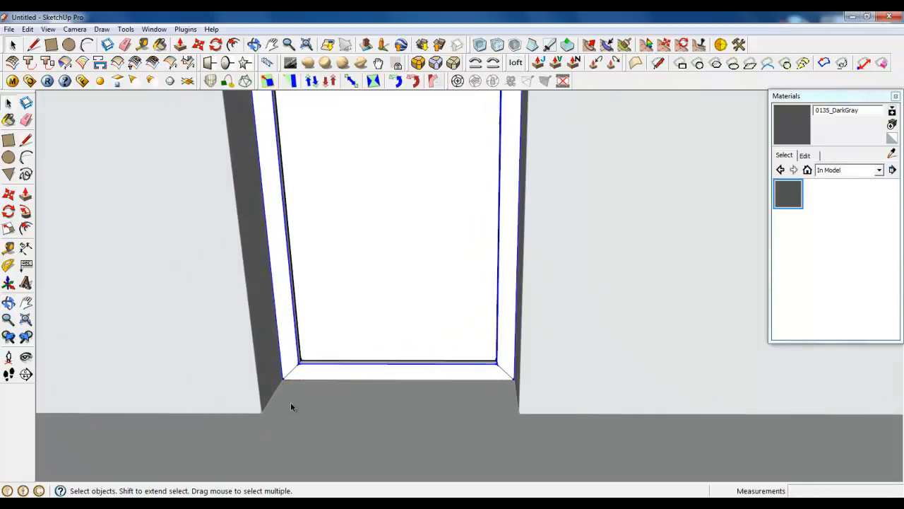
scroll(343, 431, down, 2)
scroll(350, 437, down, 2)
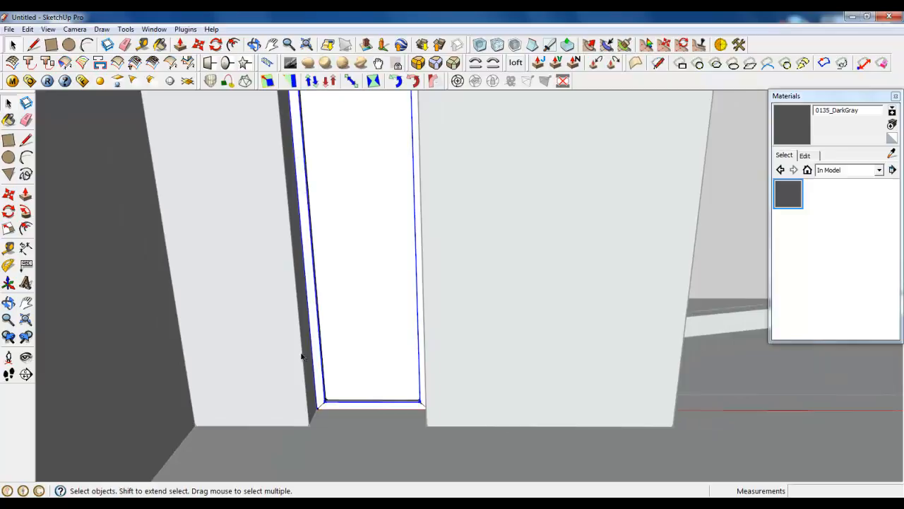
click(315, 290)
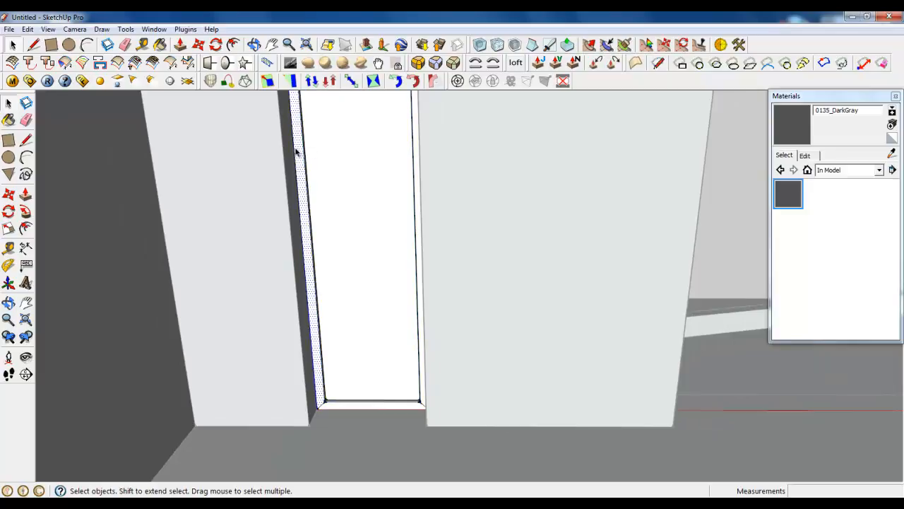
middle_drag(321, 341, 332, 403)
click(334, 392)
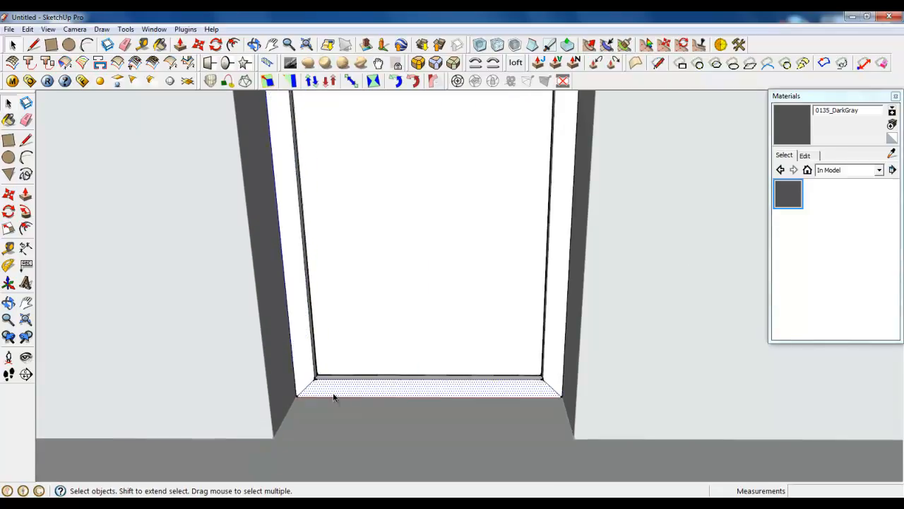
Select the face of the door frame's left stile between the mitre lines
scroll(334, 393, up, 1)
scroll(399, 399, down, 2)
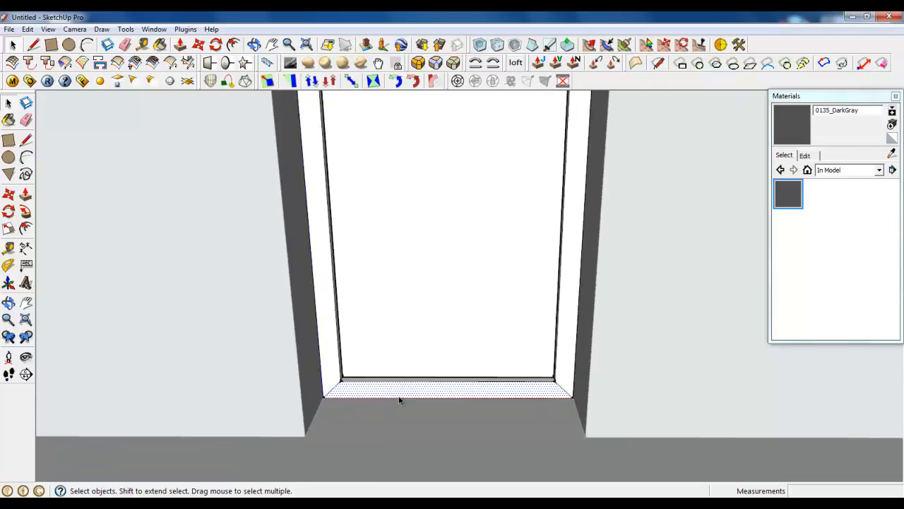
scroll(353, 395, up, 4)
right_click(343, 390)
click(296, 333)
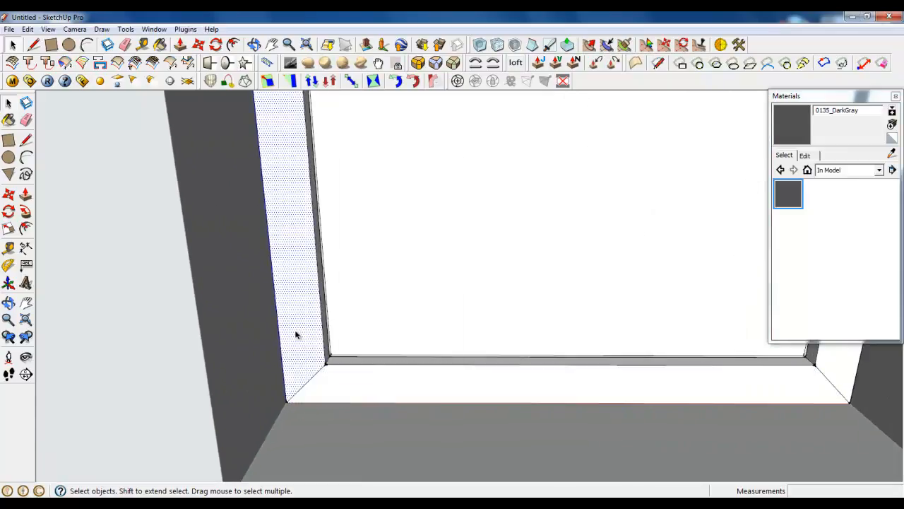
click(334, 392)
scroll(344, 413, down, 3)
click(327, 395)
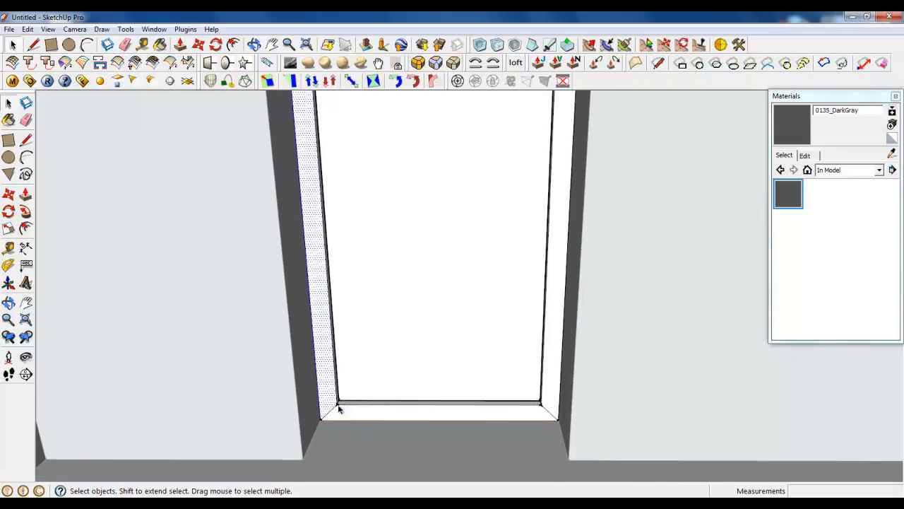
Select the front inner edges of the door frame's left stile, bottom rail and right stile
click(342, 411)
click(325, 393)
click(342, 409)
scroll(360, 453, down, 5)
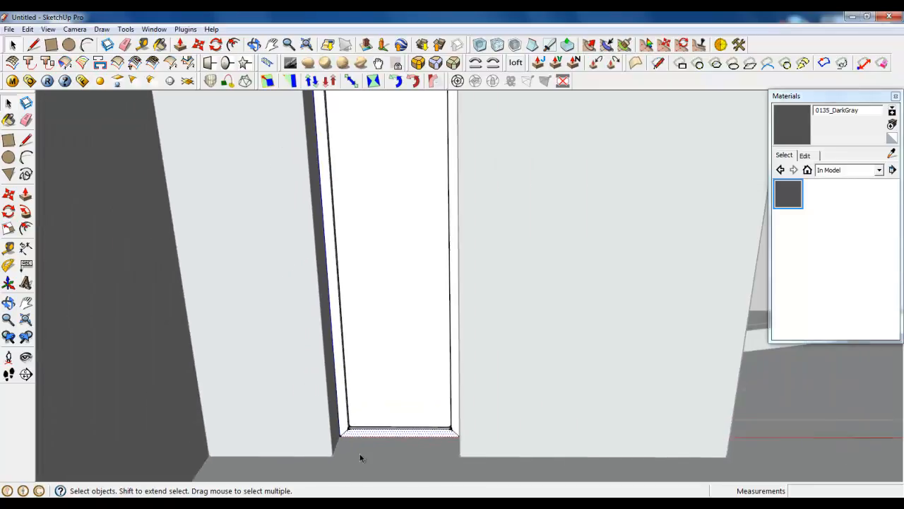
scroll(354, 452, up, 5)
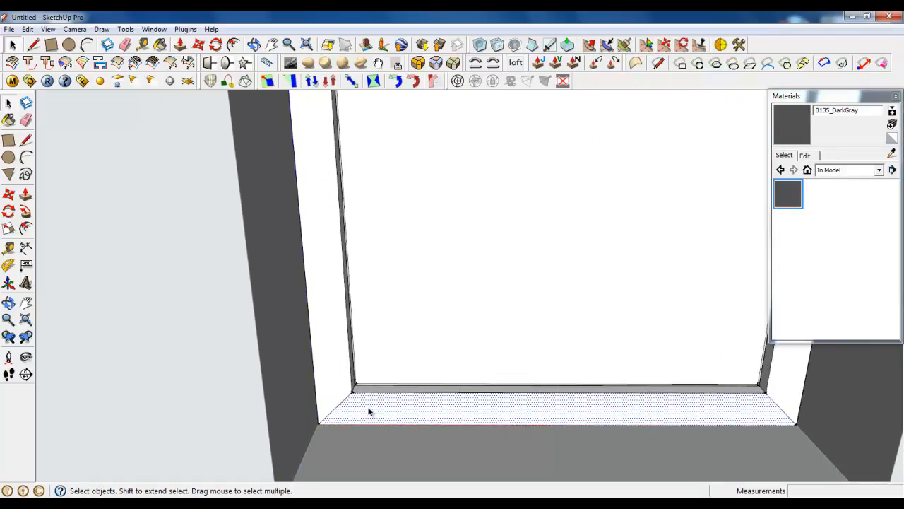
scroll(350, 387, up, 2)
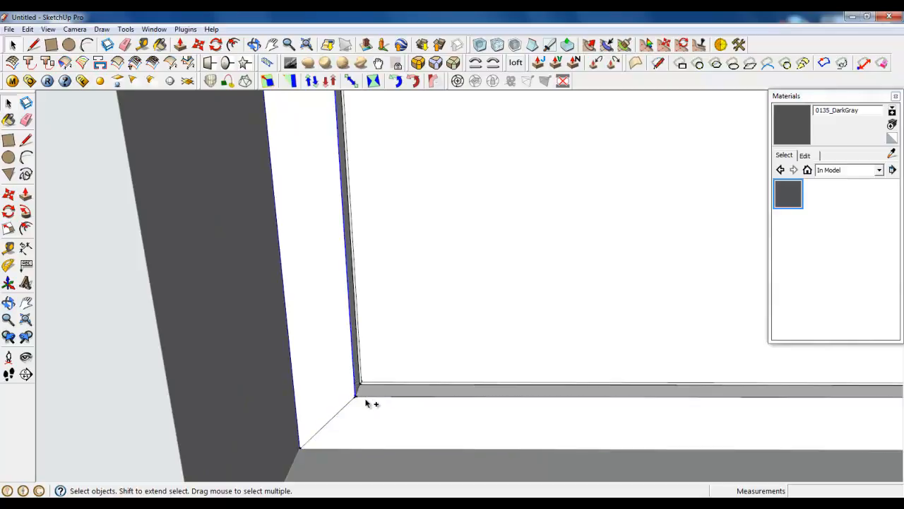
middle_drag(367, 400, 421, 445)
scroll(564, 377, up, 3)
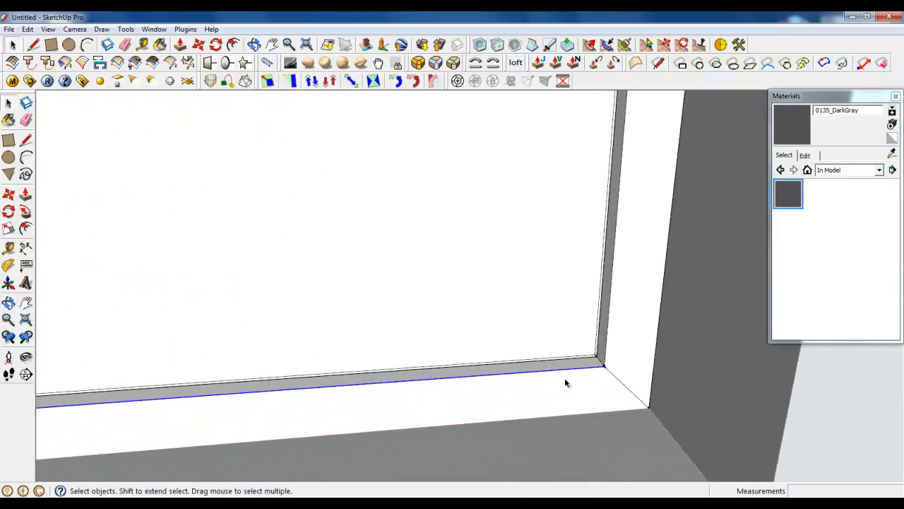
scroll(454, 428, down, 2)
scroll(445, 443, down, 8)
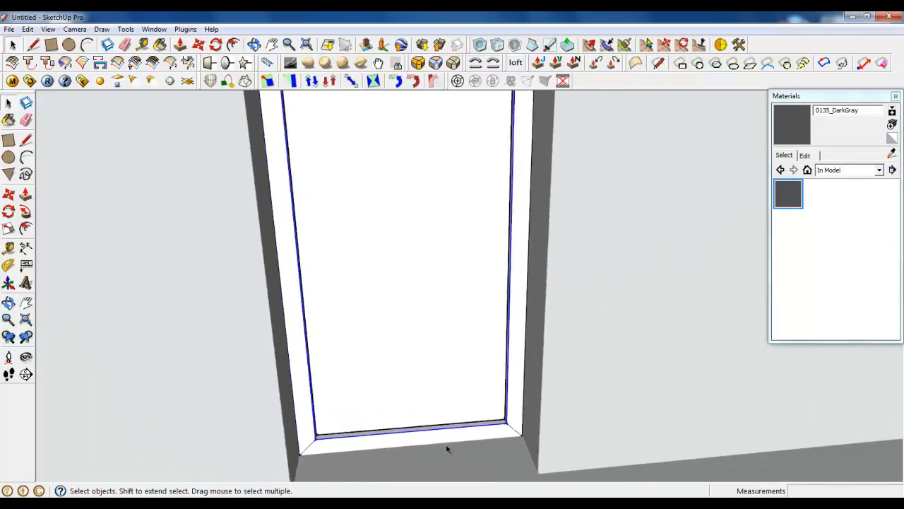
Add the top rail's inner edge to the selection, leaving the top rail's face deselected
scroll(429, 197, up, 4)
middle_drag(336, 323, 381, 194)
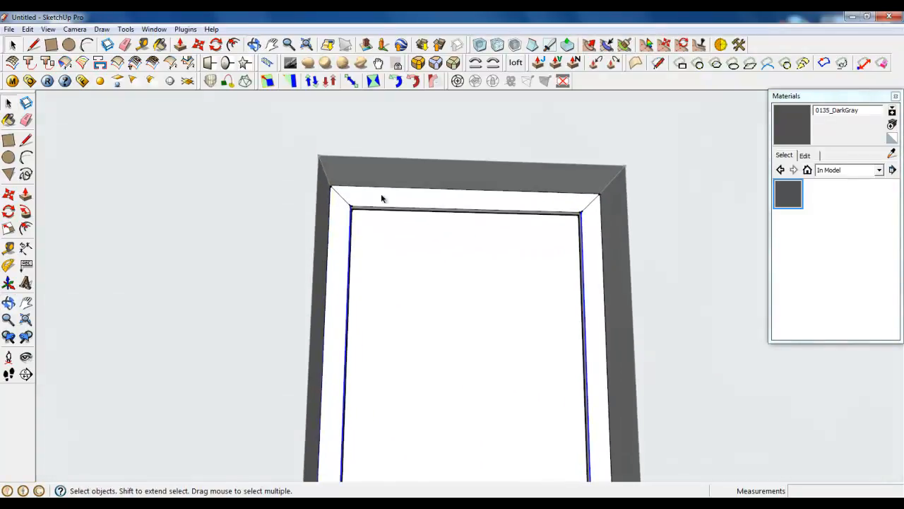
scroll(347, 215, up, 3)
click(344, 227)
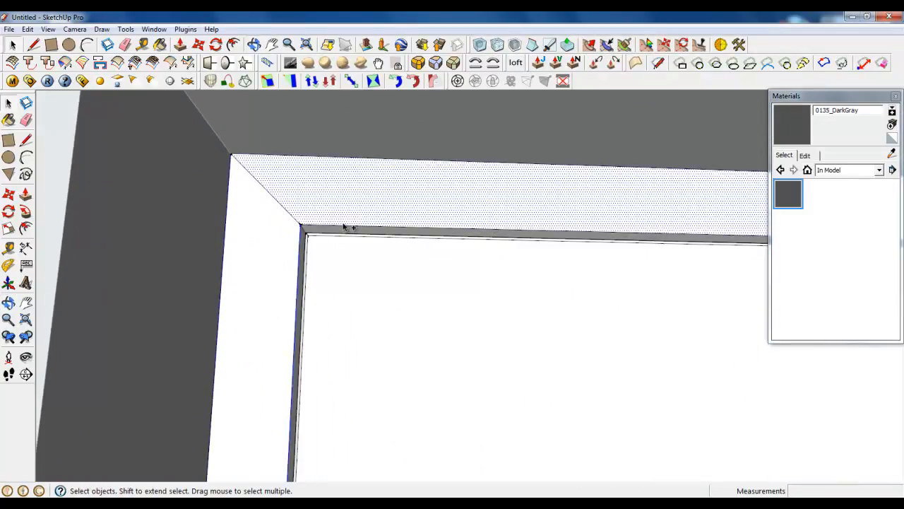
shift+click(339, 228)
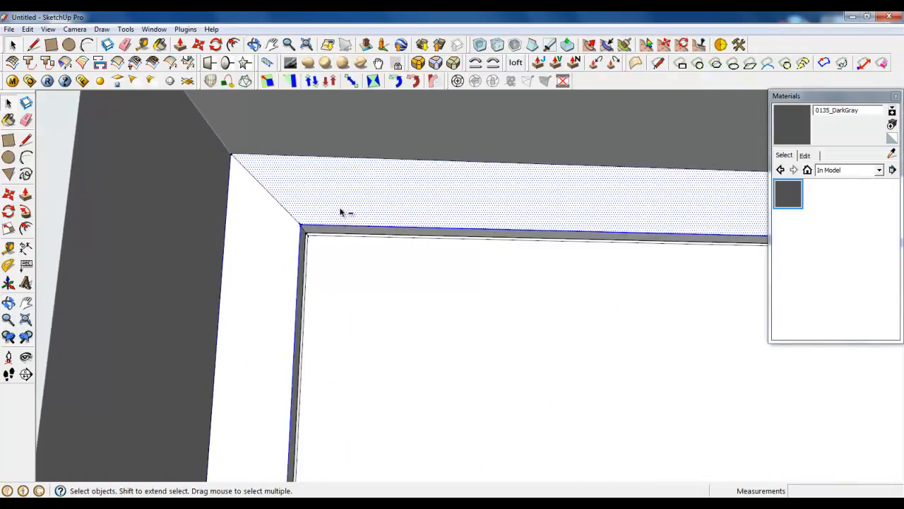
shift+click(340, 211)
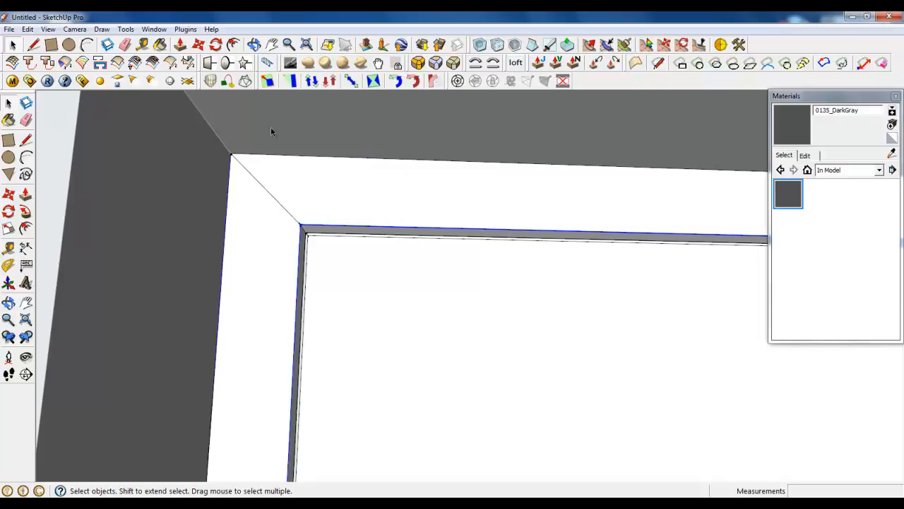
Round the selected inner edges of the door frame with Round Corner, using a 4,6mm offset and 5 segments
click(418, 64)
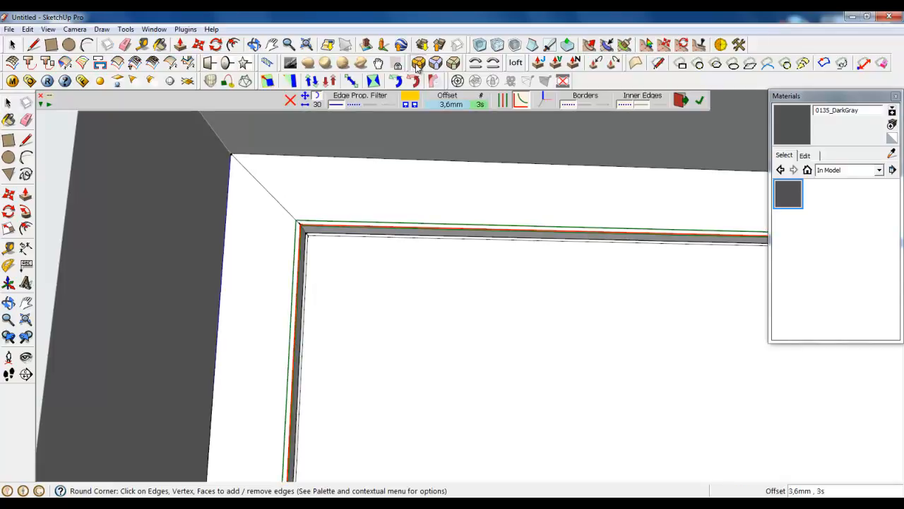
click(443, 109)
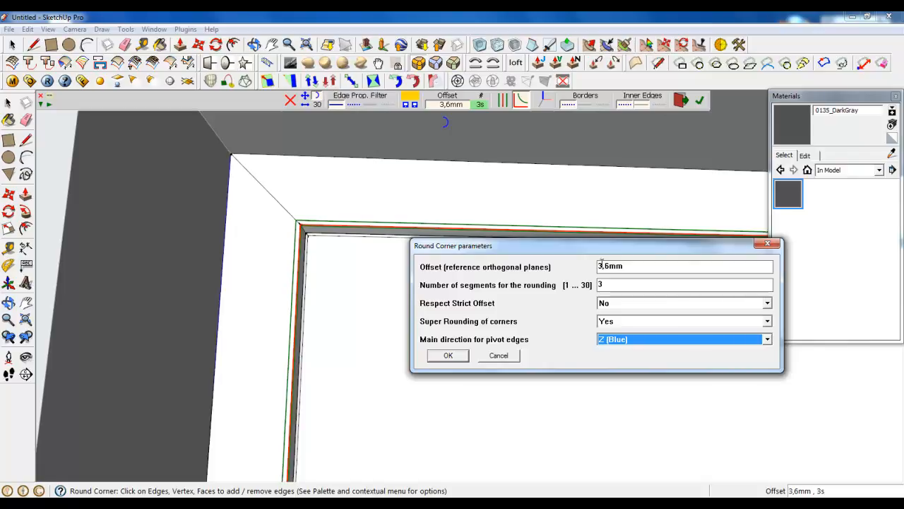
drag(598, 265, 603, 266)
text(4)
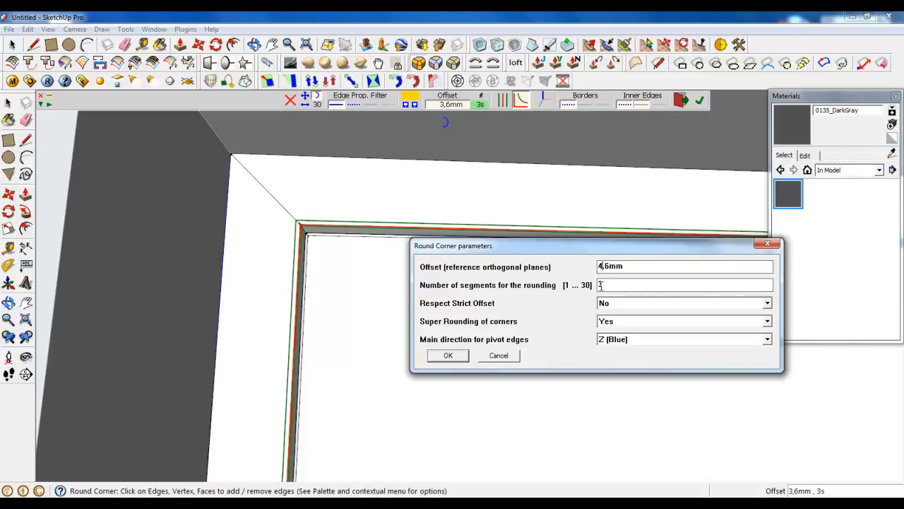
key(Tab)
click(459, 356)
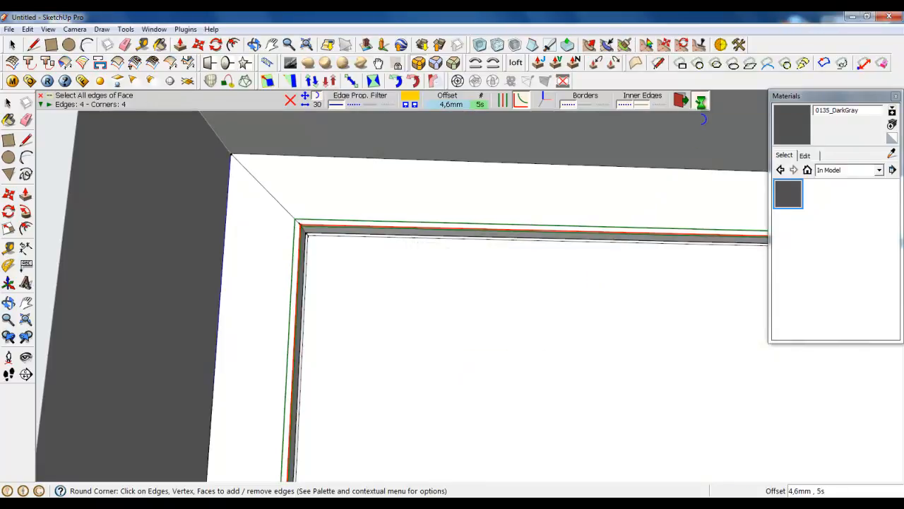
click(13, 46)
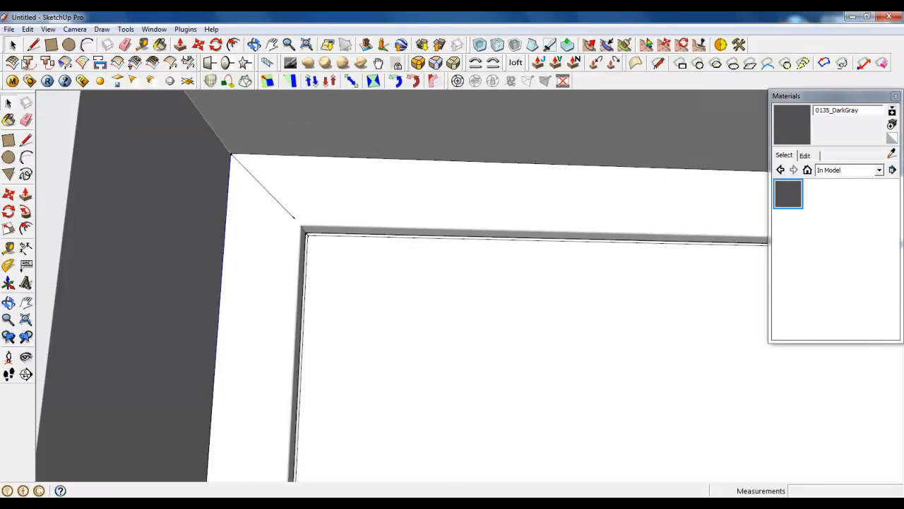
Inspect the rounded edges at the frame's upper left corner with hidden geometry shown, and hide that geometry again
middle_drag(417, 311, 345, 329)
scroll(250, 267, up, 3)
scroll(299, 238, up, 2)
middle_drag(299, 238, 182, 193)
click(48, 29)
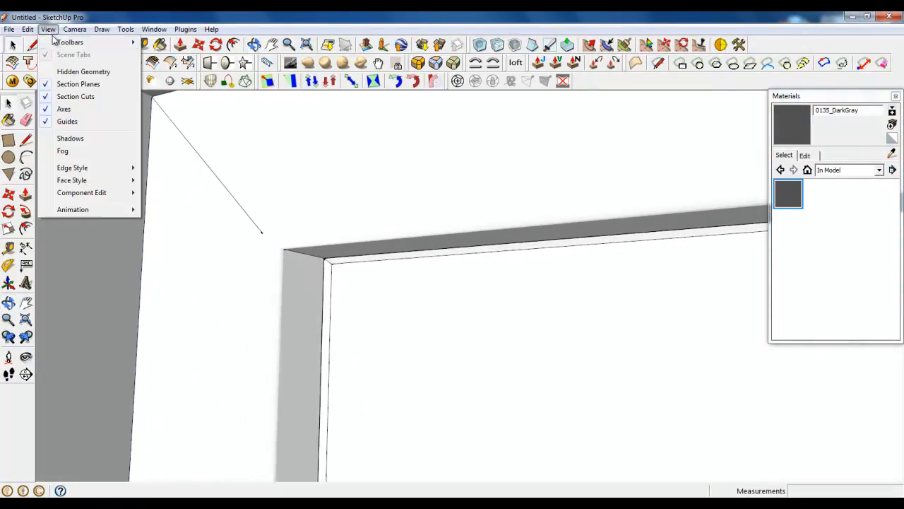
click(65, 72)
middle_drag(105, 116, 262, 315)
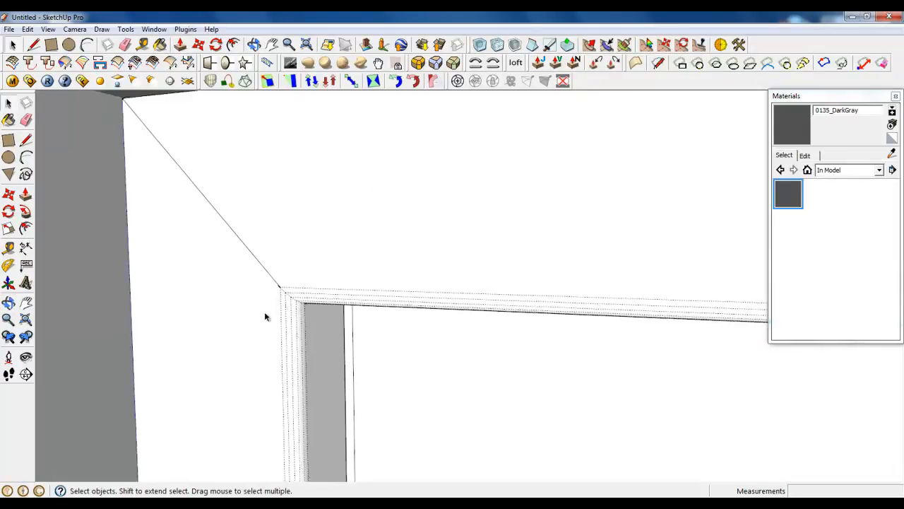
scroll(251, 286, down, 6)
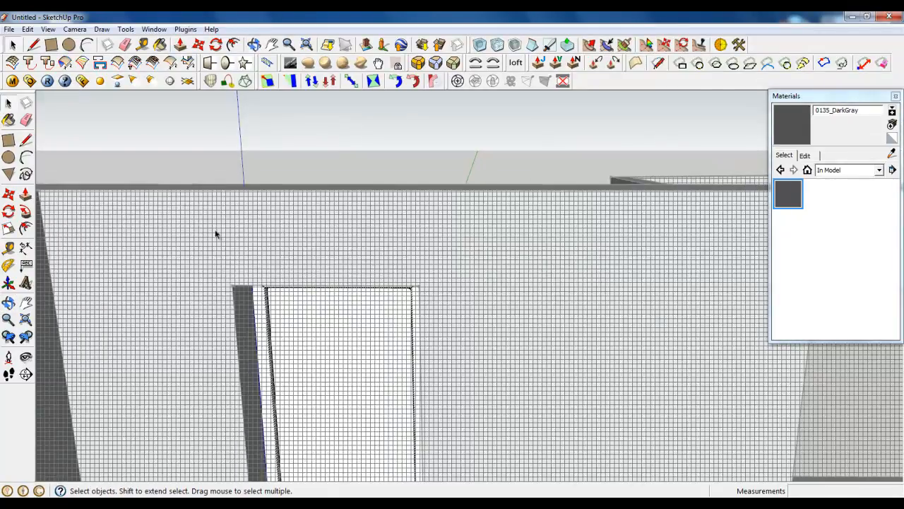
click(48, 28)
click(65, 72)
Leave the door group's editing mode and return to the main house model near the smaller room's doorway
scroll(190, 236, down, 5)
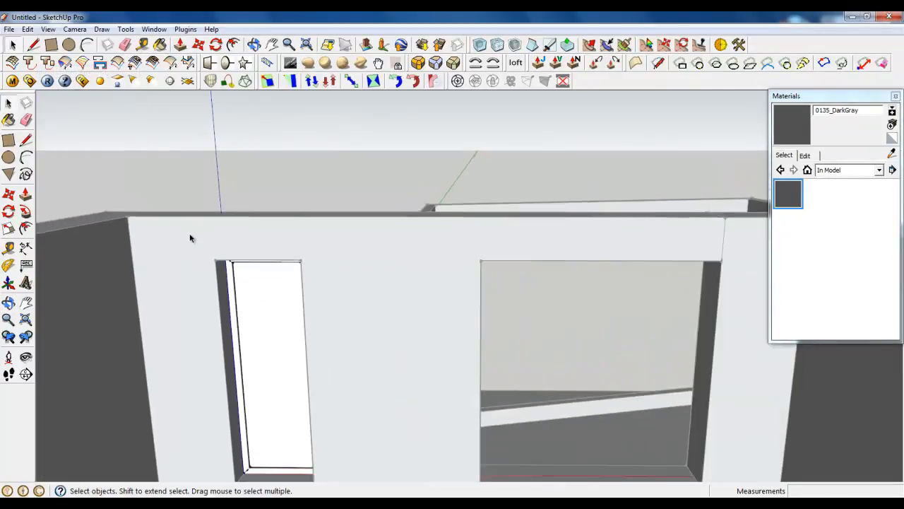
middle_drag(190, 236, 261, 346)
scroll(212, 285, down, 5)
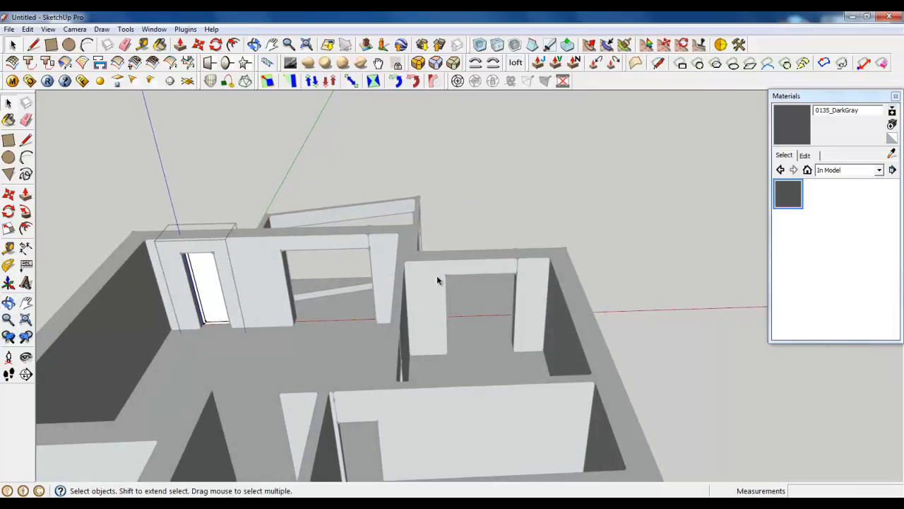
right_click(468, 346)
scroll(471, 349, up, 10)
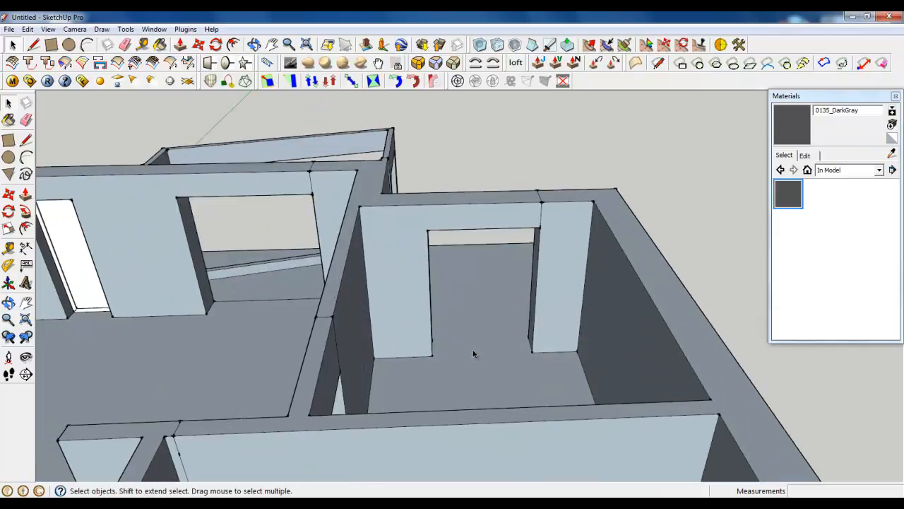
scroll(492, 357, down, 5)
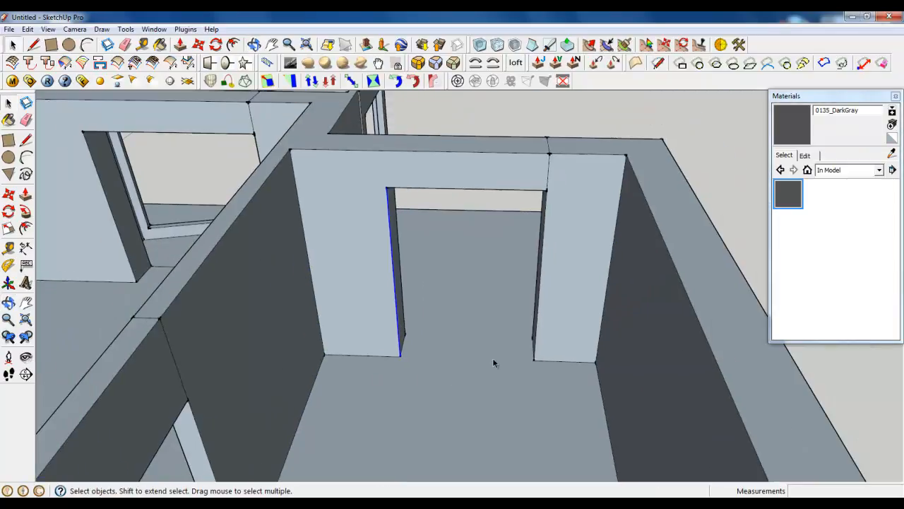
Draw a line 500 mm up the left jamb's inner edge from the floor and continue it across the jamb's depth
scroll(493, 360, up, 3)
click(51, 44)
scroll(400, 313, up, 3)
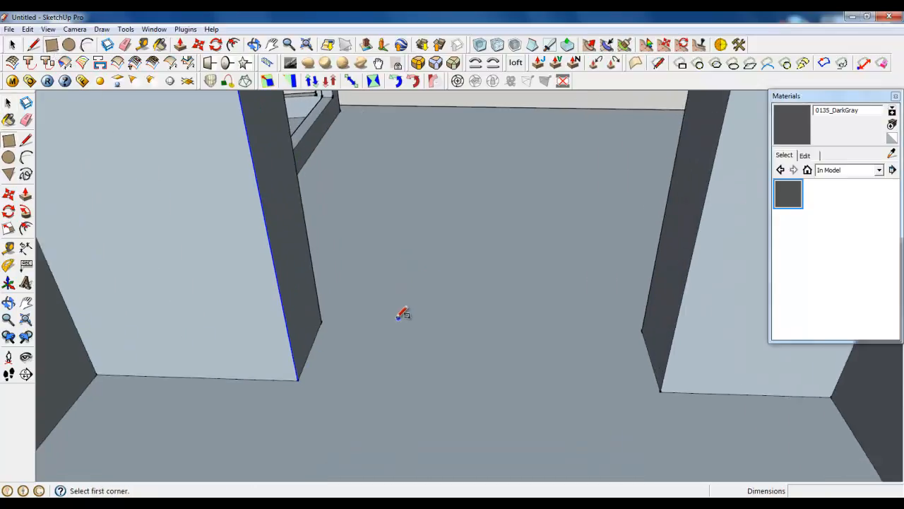
click(34, 45)
click(285, 387)
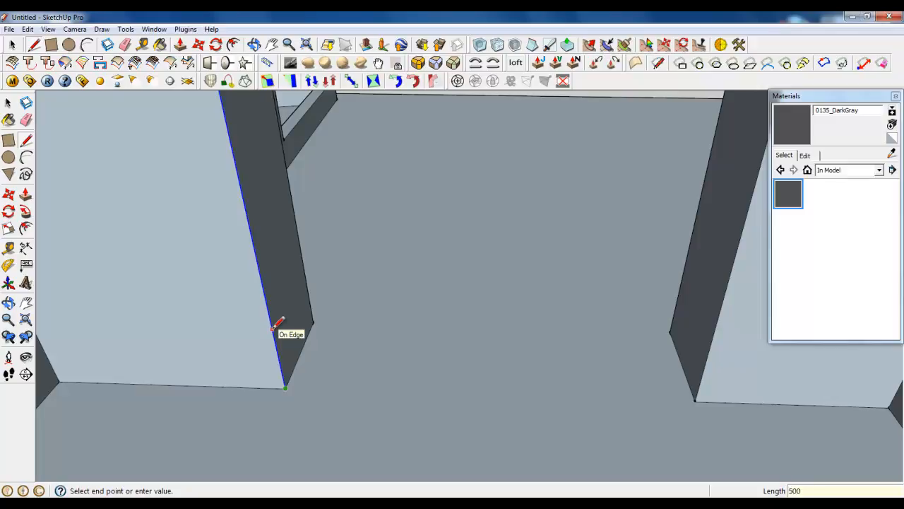
key(Return)
click(262, 286)
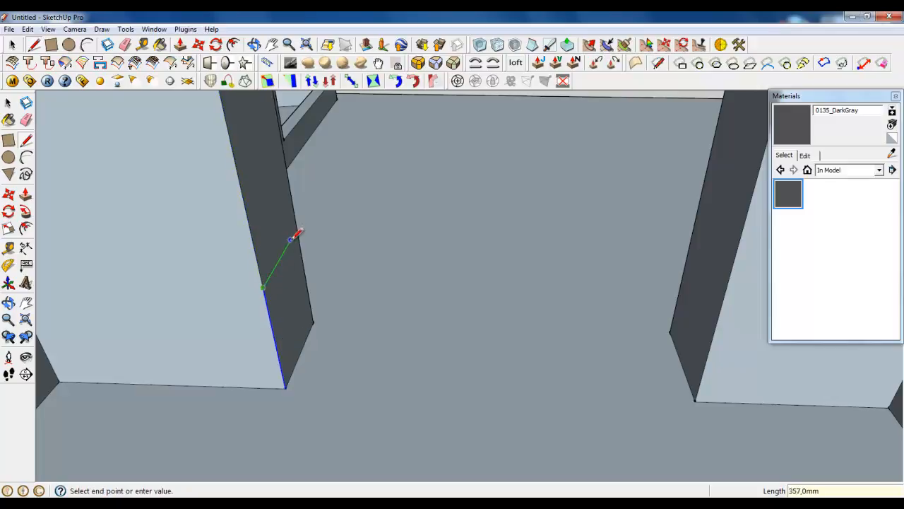
click(296, 229)
Try to extend the lower part of the left jamb across the doorway with Push/Pull
click(181, 44)
click(309, 313)
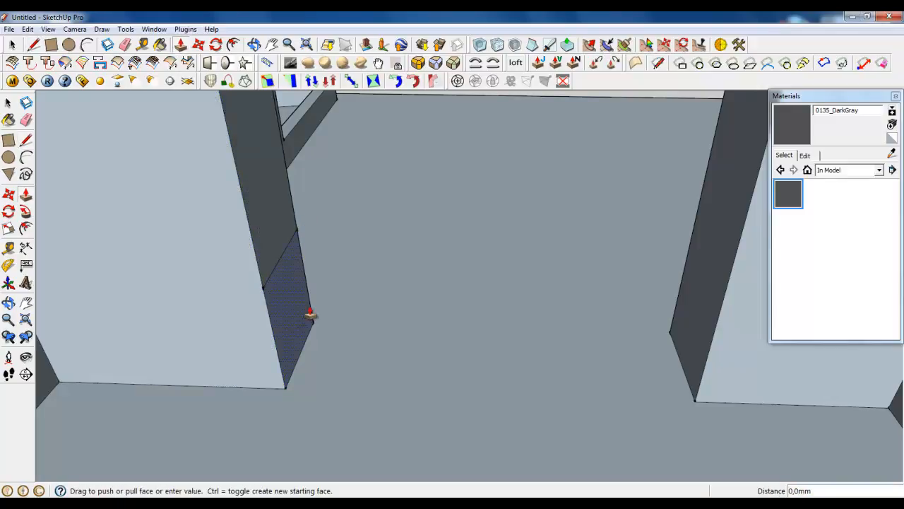
click(723, 282)
scroll(635, 357, down, 6)
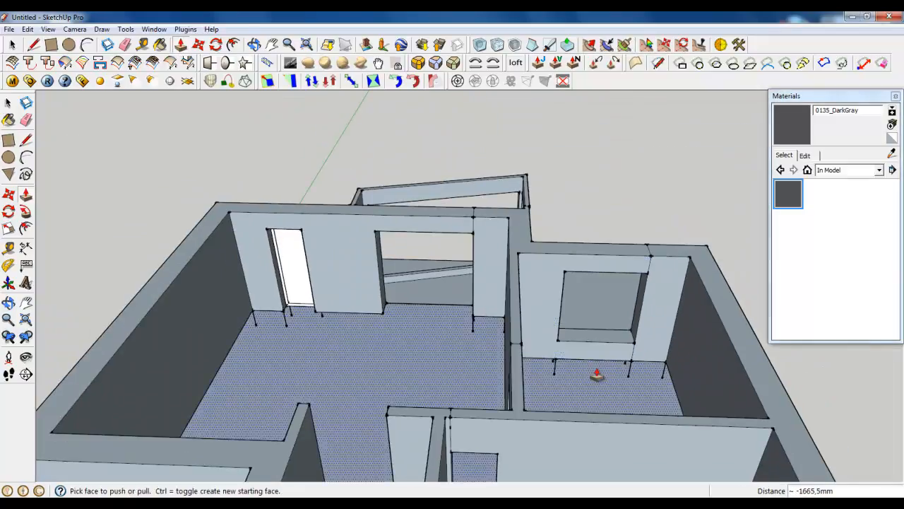
Draw a floor line between the room-side corners of both jambs and erase the face that fills the opening
middle_drag(597, 374, 281, 300)
scroll(593, 371, up, 6)
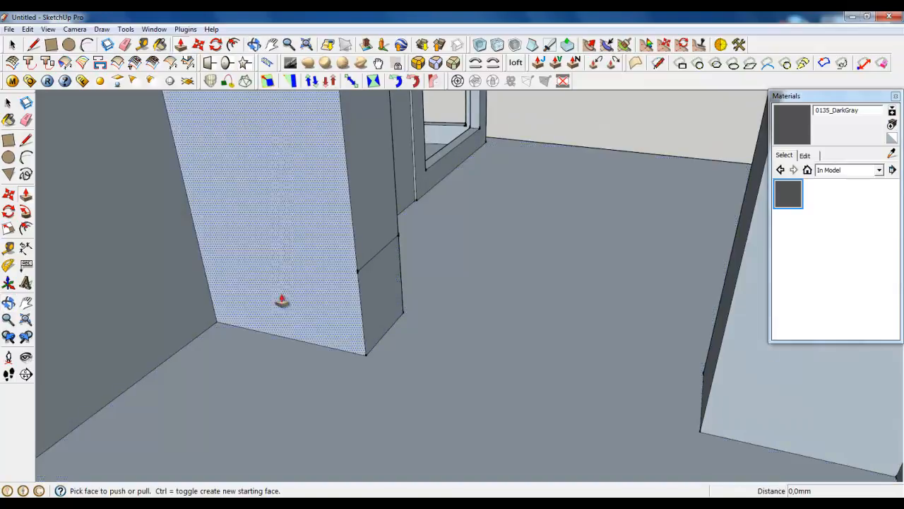
key(l)
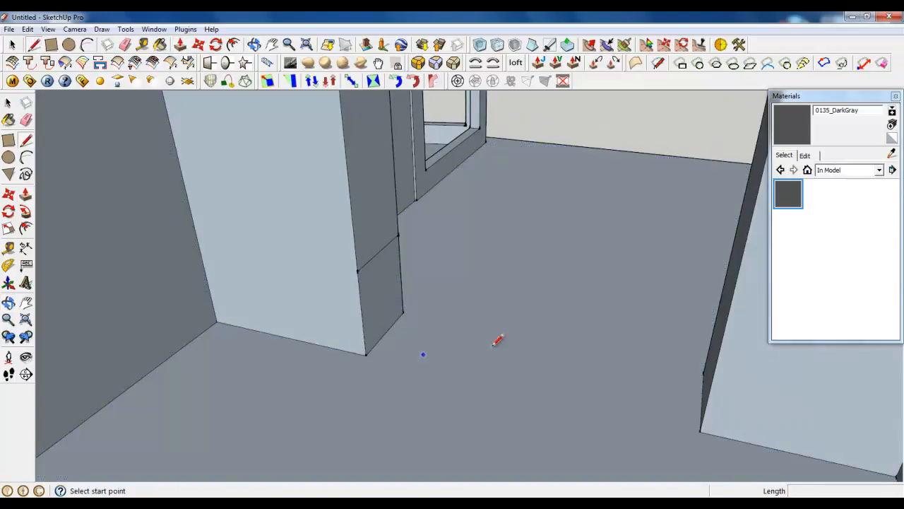
click(366, 353)
click(700, 430)
right_click(655, 369)
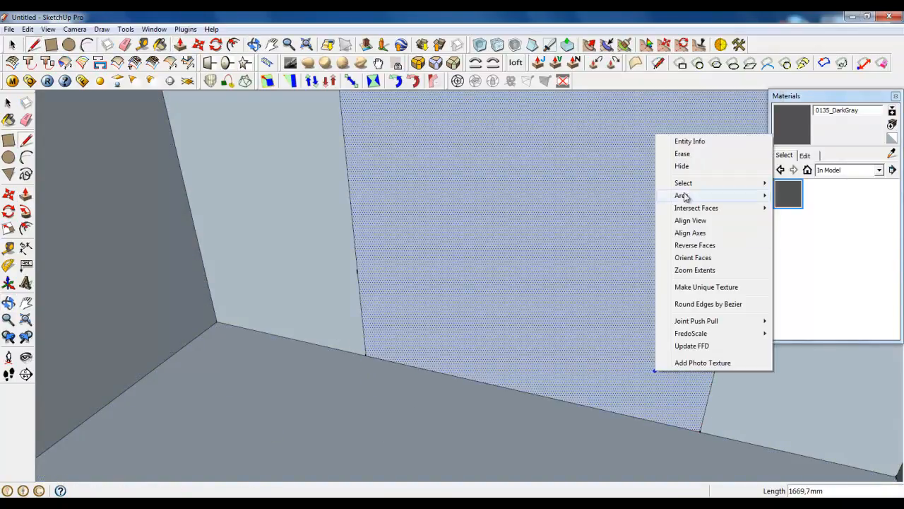
click(683, 153)
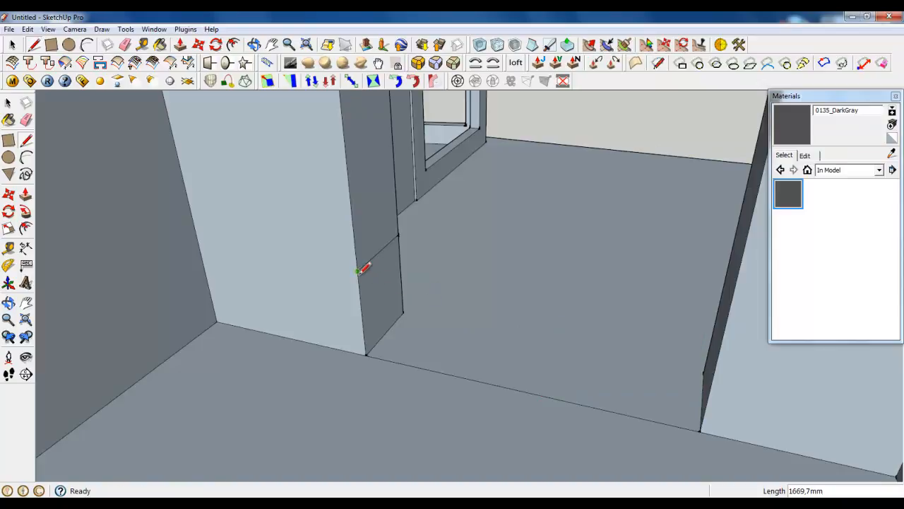
Close the room side of the parapet with a line between the jambs at sill height, erasing the face above it
click(359, 272)
click(722, 337)
right_click(683, 279)
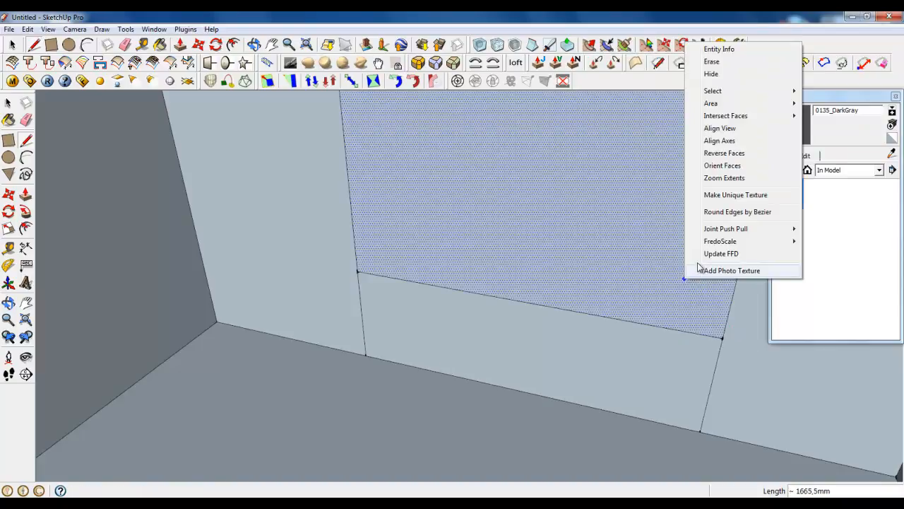
click(710, 62)
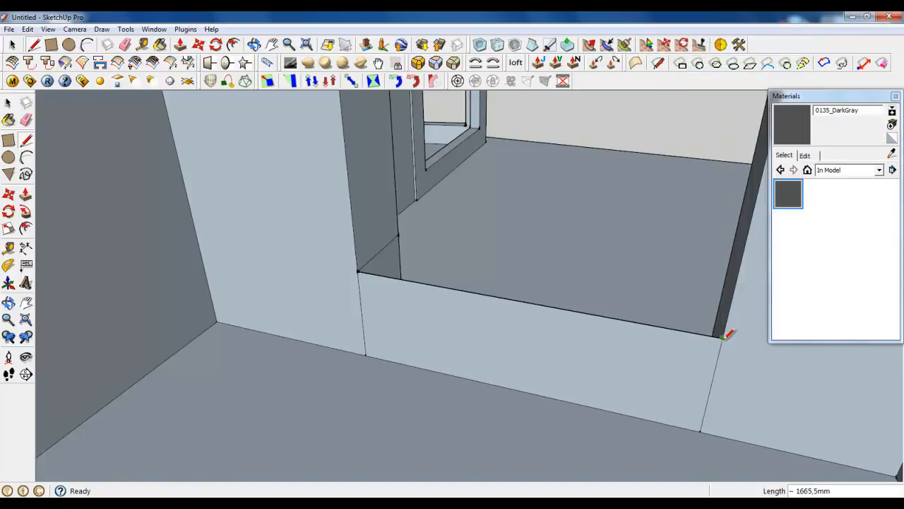
Draw the sill's outer edge between the jambs to form its top face and erase the face filling the opening above
click(723, 286)
click(397, 233)
right_click(430, 216)
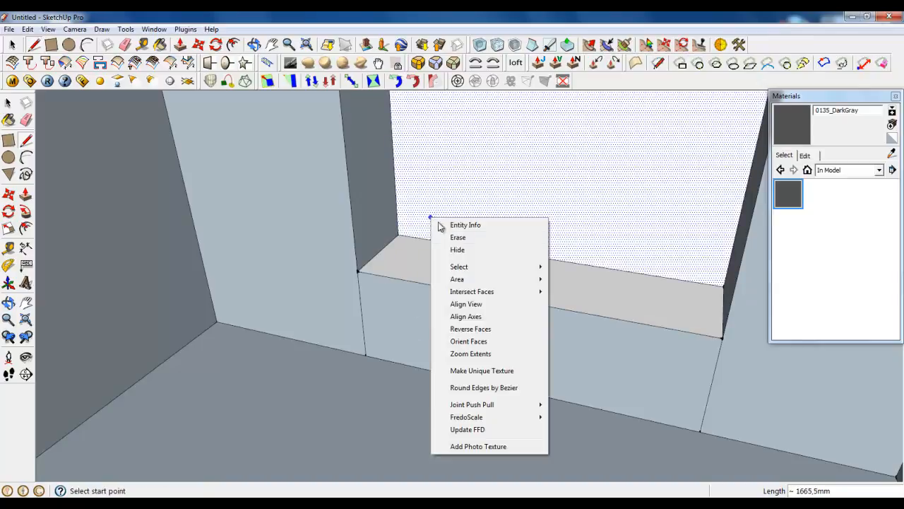
click(459, 238)
middle_drag(455, 313, 521, 395)
scroll(526, 390, down, 5)
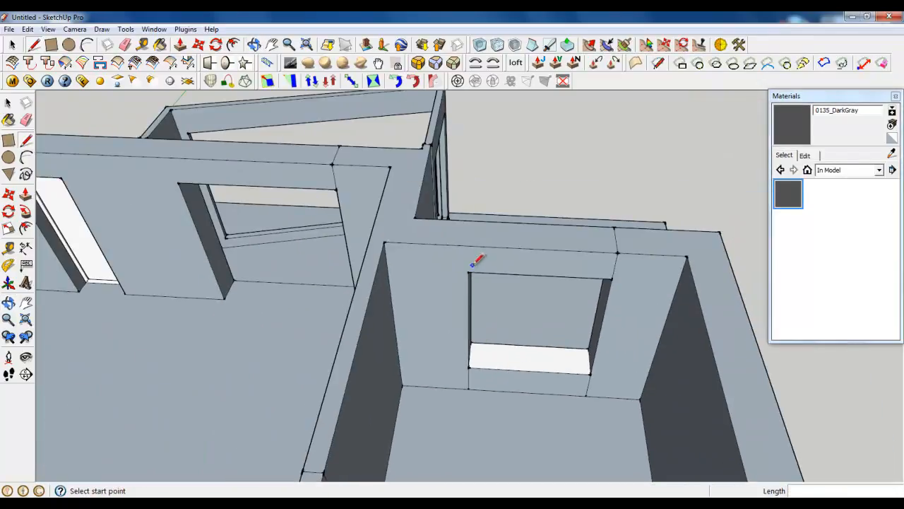
scroll(643, 313, down, 4)
scroll(437, 344, up, 2)
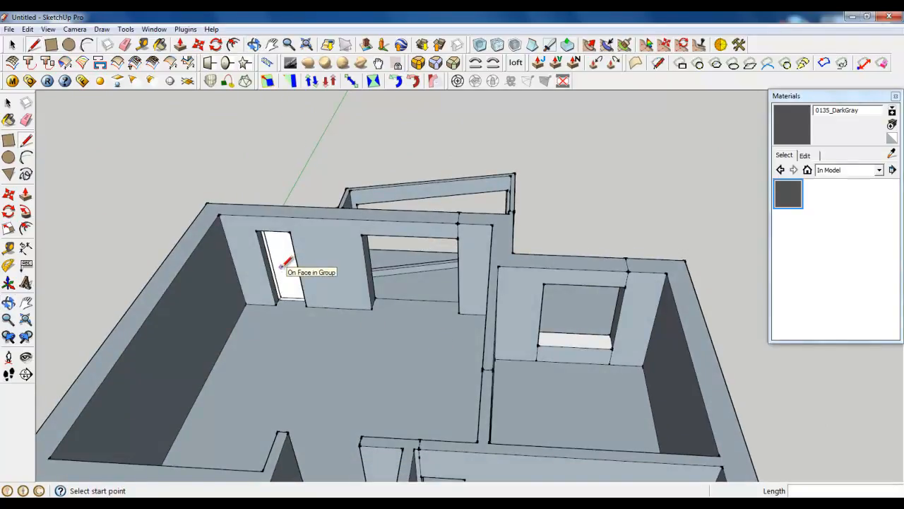
Draw a line across the floor of the wide doorway, between the mid-thickness of both jambs
key(space)
mouse_move(246, 318)
middle_down()
mouse_move(476, 359)
mouse_move(440, 164)
mouse_move(463, 362)
mouse_move(448, 347)
mouse_move(379, 344)
middle_up()
scroll(539, 240, up, 1)
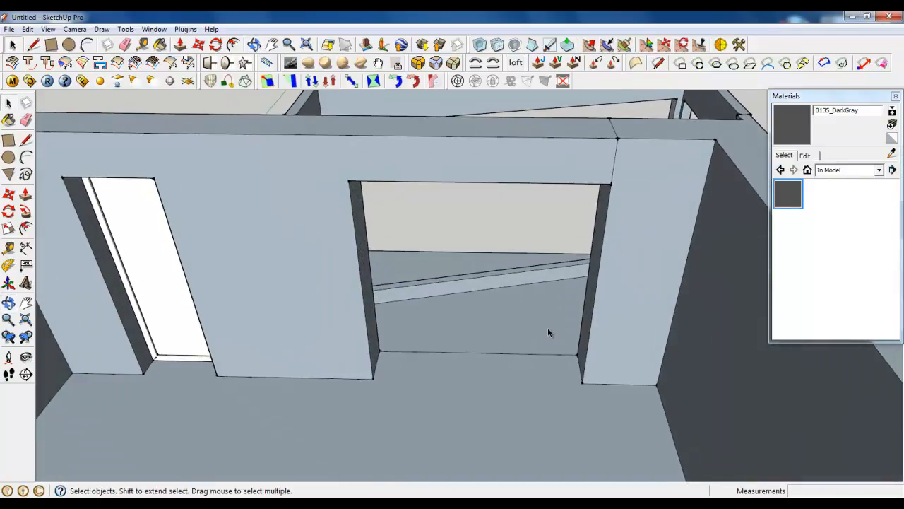
click(34, 46)
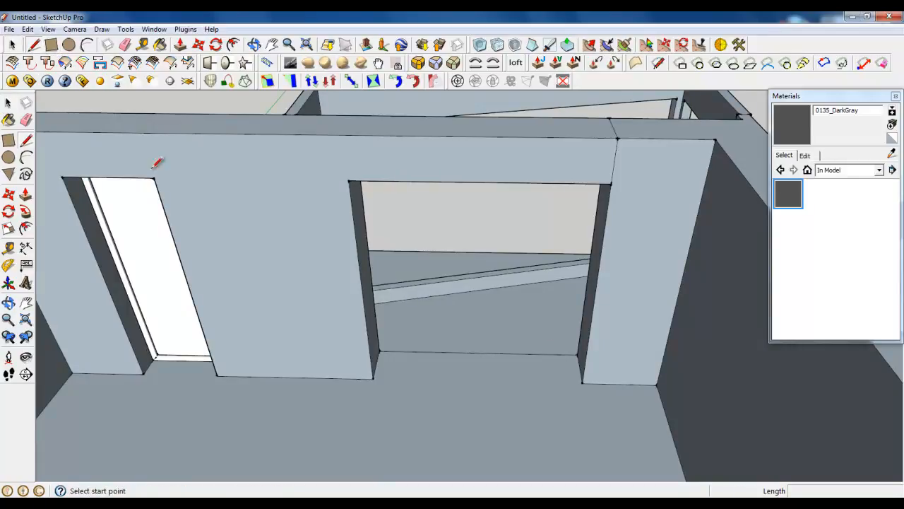
scroll(535, 380, up, 3)
scroll(400, 373, up, 3)
middle_drag(399, 374, 401, 369)
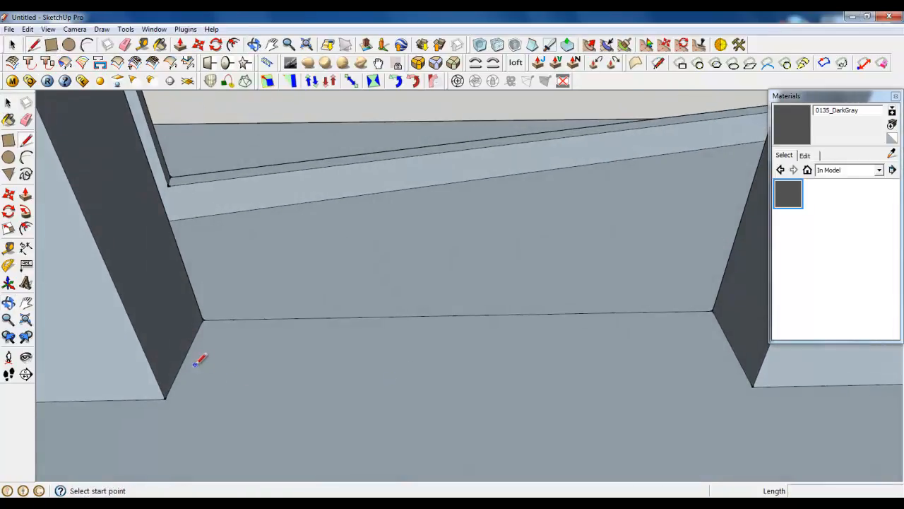
click(185, 356)
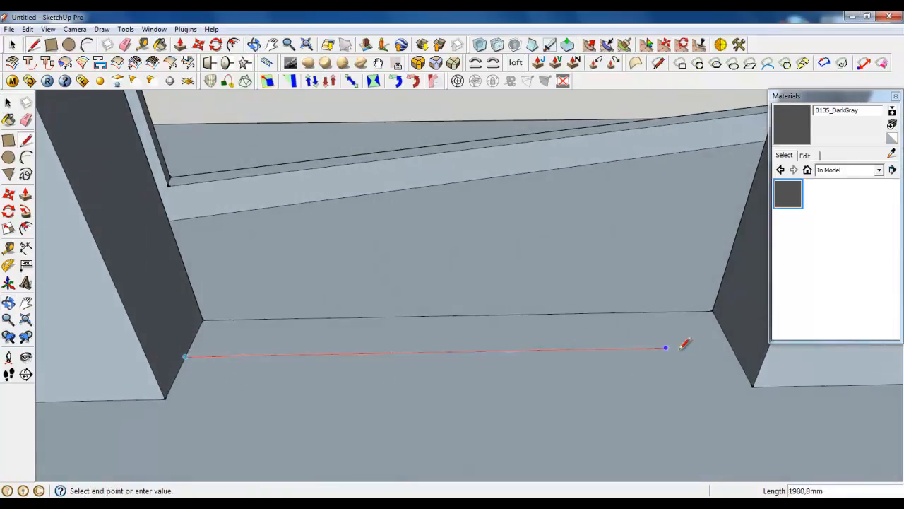
click(731, 345)
Draw a second, parallel line across the doorway floor to enclose a narrow strip between the jambs
scroll(727, 347, down, 2)
scroll(325, 361, up, 5)
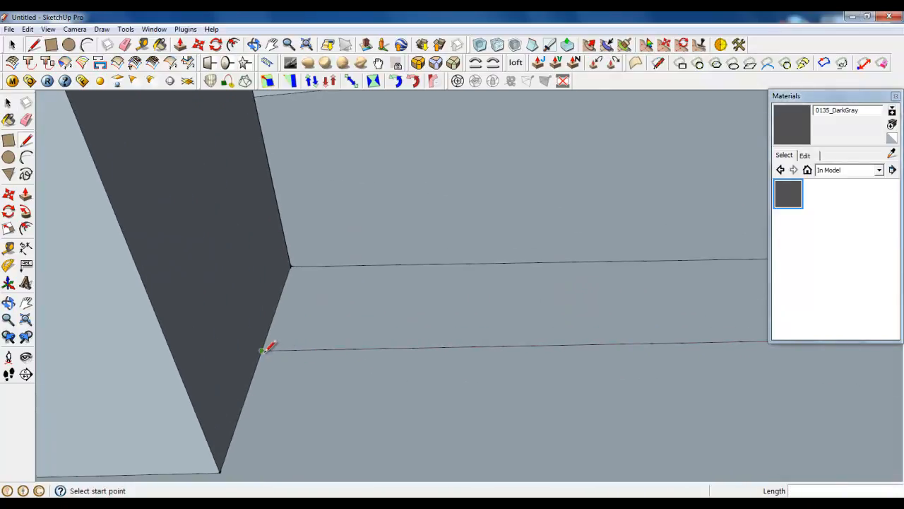
click(262, 349)
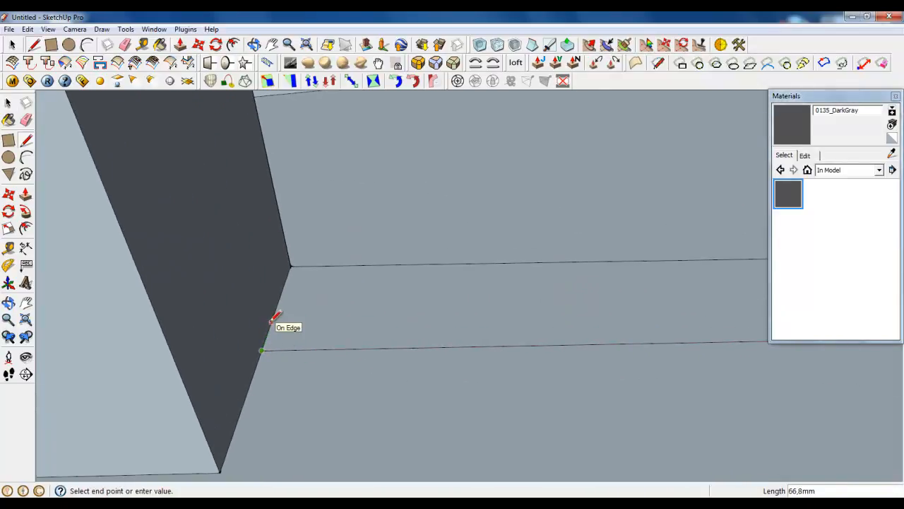
key(Return)
click(270, 325)
scroll(234, 382, down, 4)
middle_drag(237, 385, 348, 425)
click(695, 339)
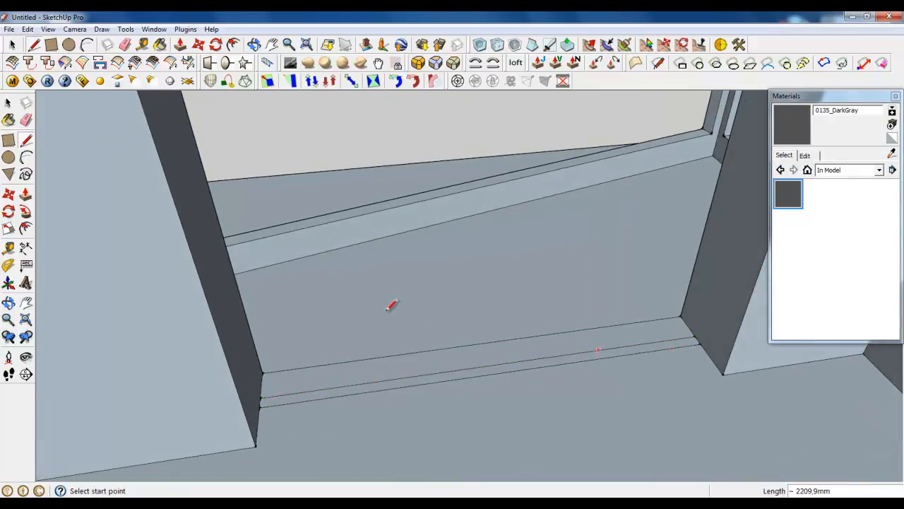
Make the narrow floor strip with its edges a group and open the group for editing
click(12, 45)
scroll(330, 382, up, 3)
double_click(335, 411)
right_click(334, 411)
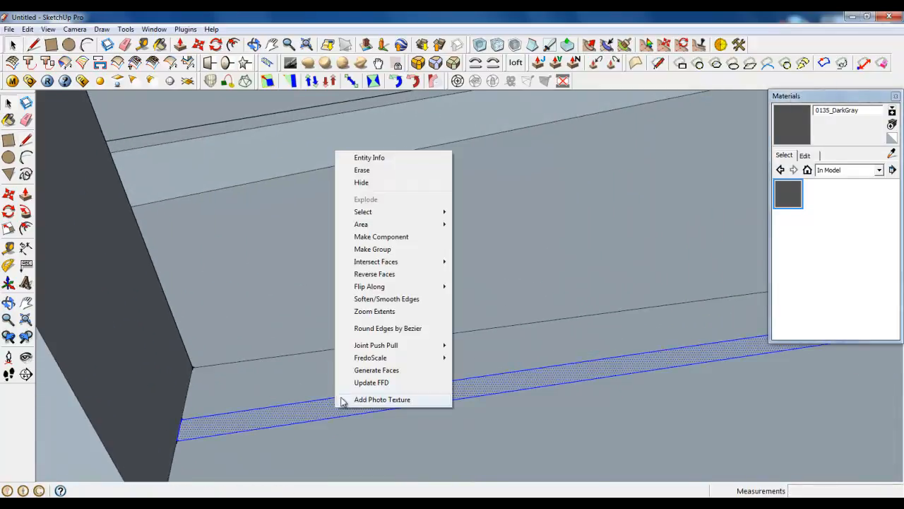
click(373, 254)
double_click(377, 403)
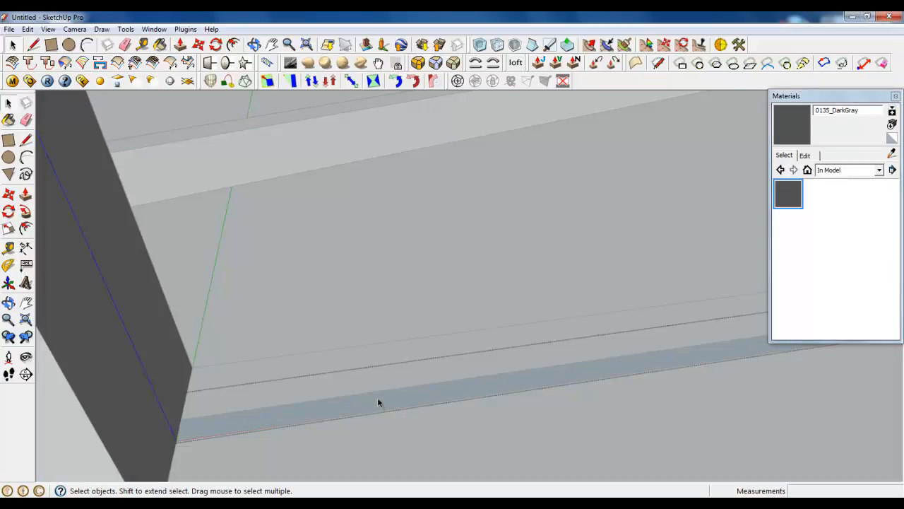
Push/Pull the strip up 2300 mm to the head of the doorway so the panel fills the opening
click(181, 45)
click(303, 414)
scroll(323, 468, down, 5)
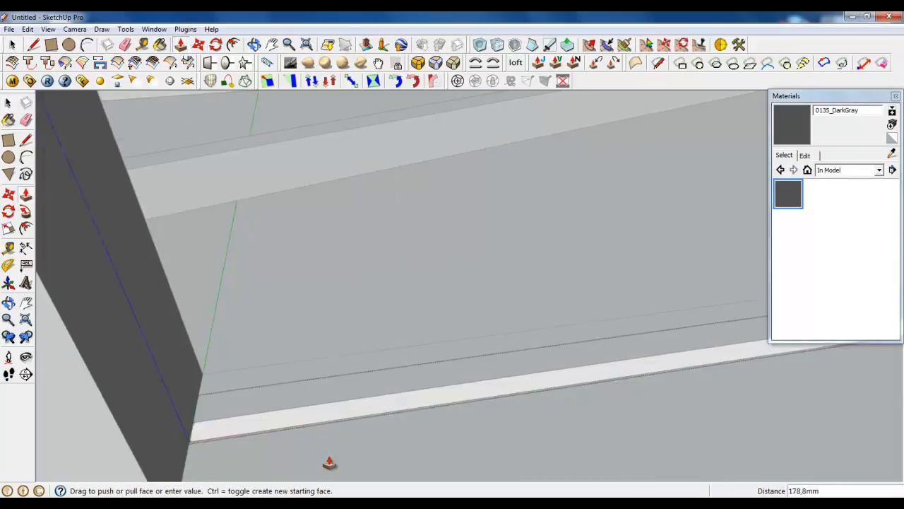
scroll(329, 467, down, 1)
click(245, 286)
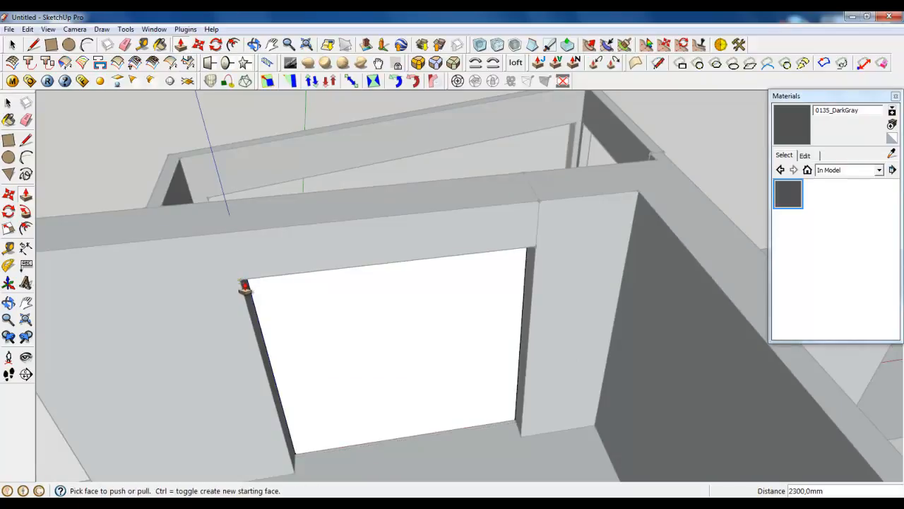
Offset the outline of the panel's room-side face 60 mm inward to lay out the frame
middle_drag(291, 316, 292, 306)
click(233, 45)
click(378, 312)
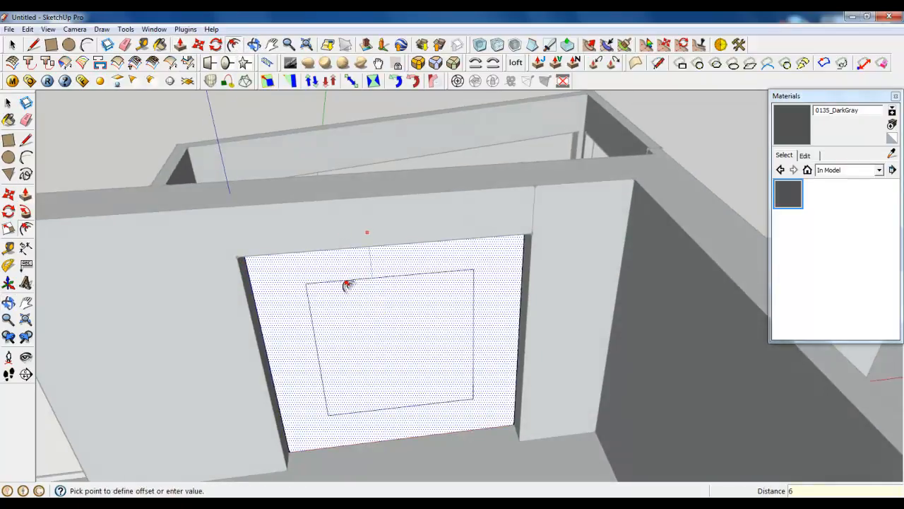
key(Return)
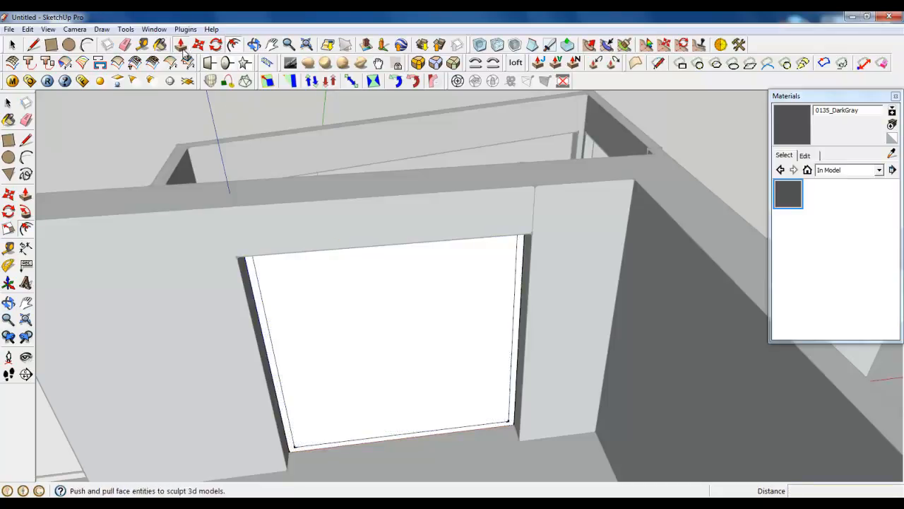
Push the panel's inner face back 60 mm through its full thickness to leave an open frame
click(181, 45)
click(373, 393)
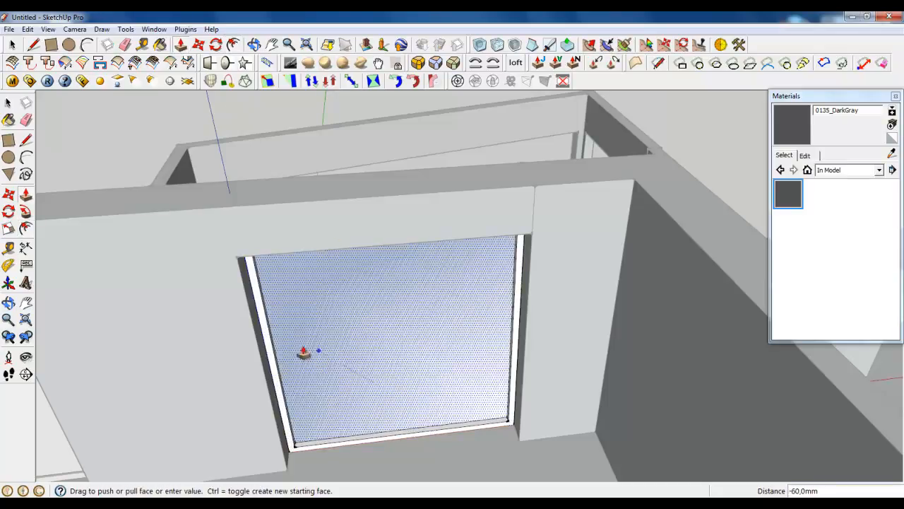
middle_drag(318, 251, 765, 327)
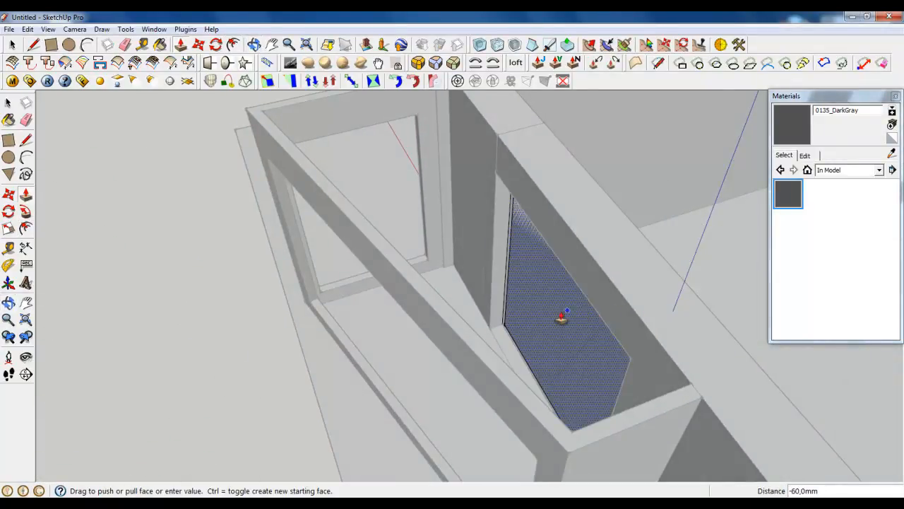
click(562, 320)
middle_drag(563, 323, 393, 383)
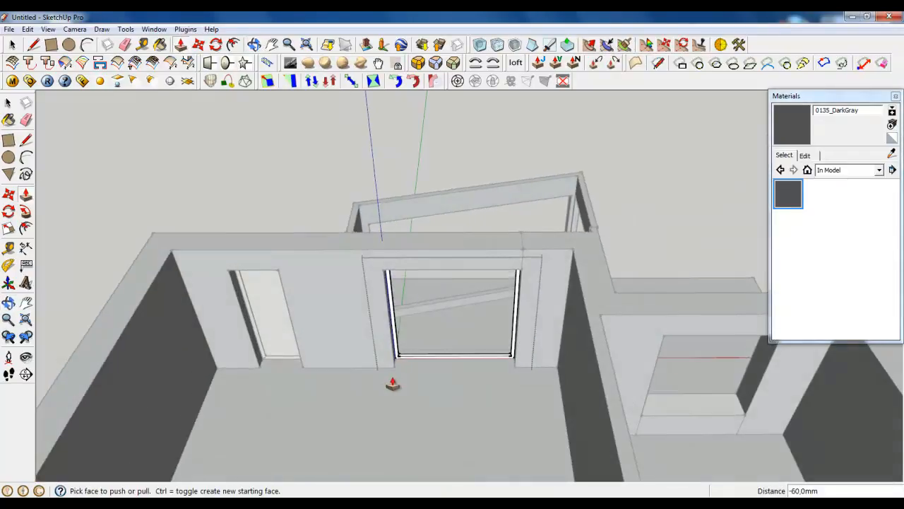
Divide the inner bottom edge of the frame's room side into 3 equal segments
click(13, 46)
scroll(449, 352, up, 6)
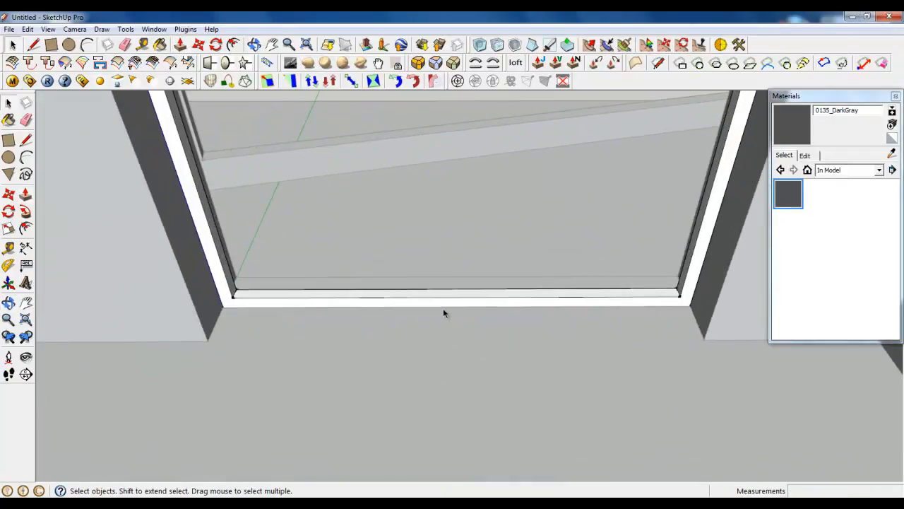
click(443, 297)
right_click(443, 297)
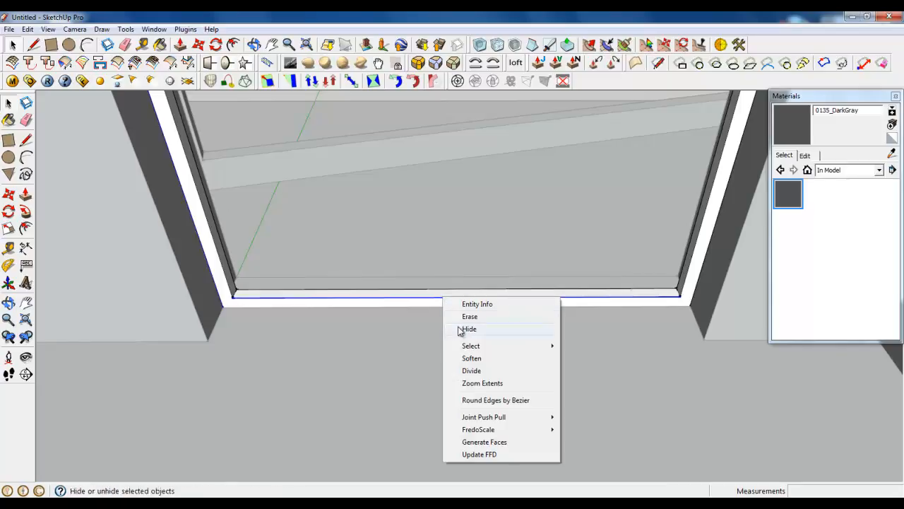
click(469, 371)
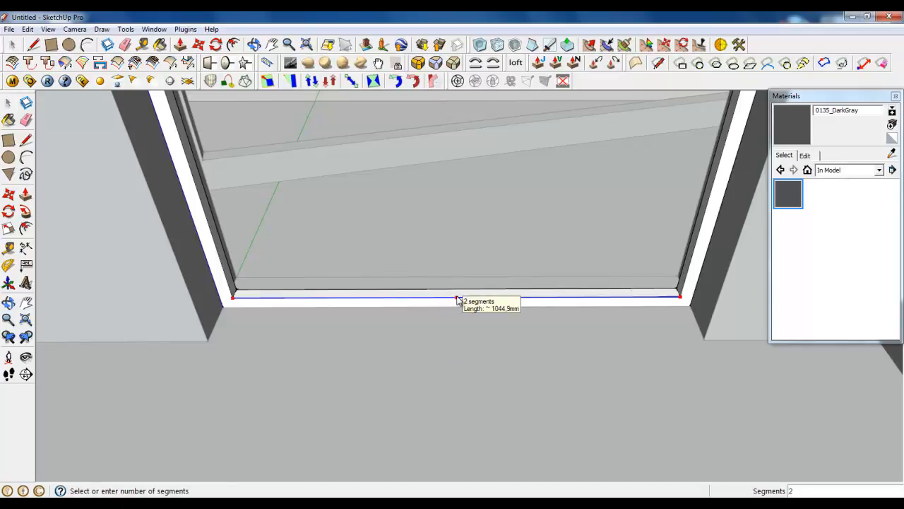
click(525, 298)
scroll(452, 381, down, 3)
middle_drag(404, 373, 455, 372)
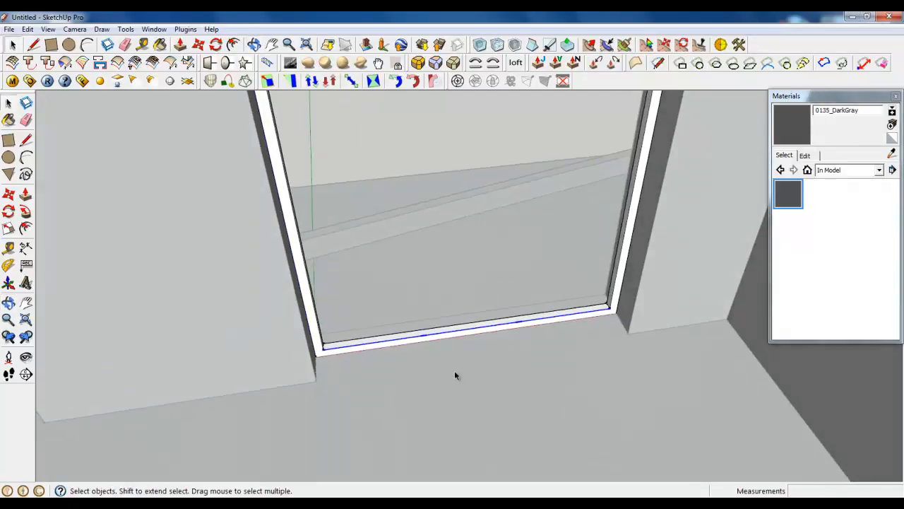
Draw a line across the top of the frame's bottom member at the division point nearer the left jamb
click(33, 44)
scroll(429, 329, up, 4)
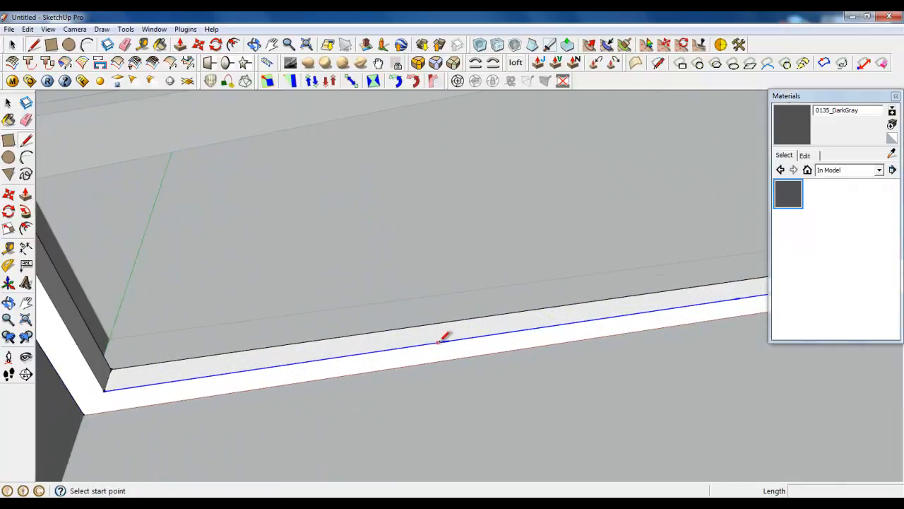
click(445, 341)
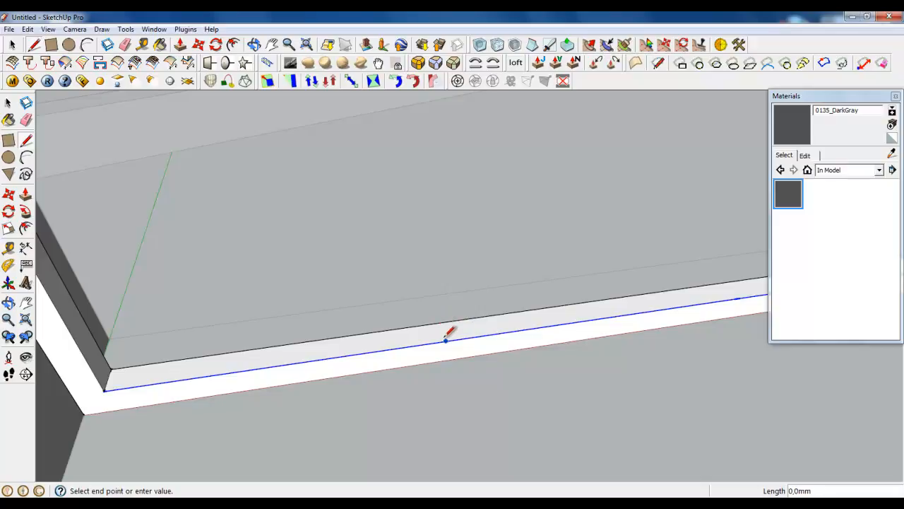
click(444, 322)
middle_drag(444, 322, 384, 305)
scroll(384, 305, up, 1)
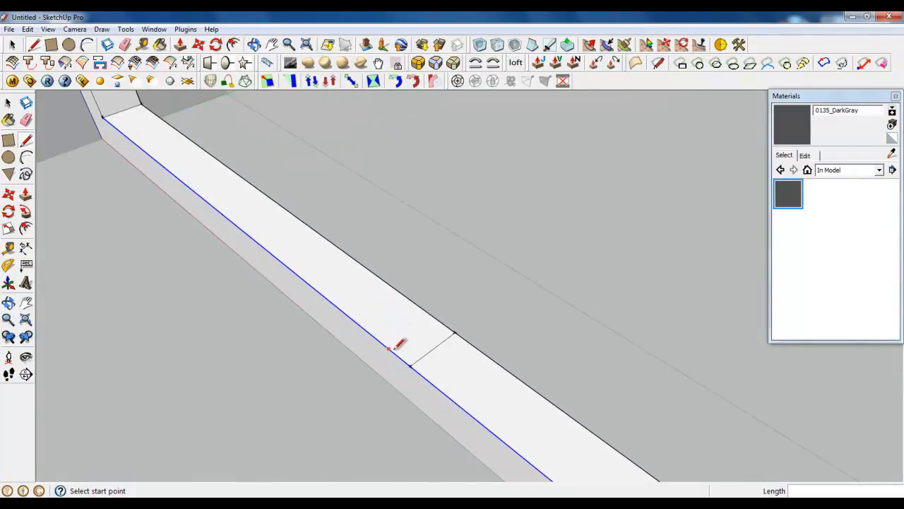
Close off a 60 mm long rectangle beside the cross line on the bottom member, erasing the face that fills the frame
click(410, 365)
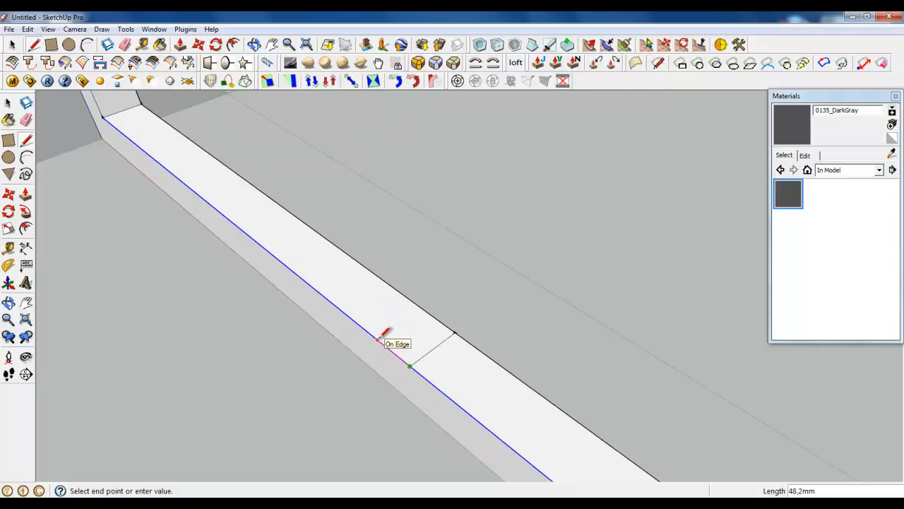
click(379, 339)
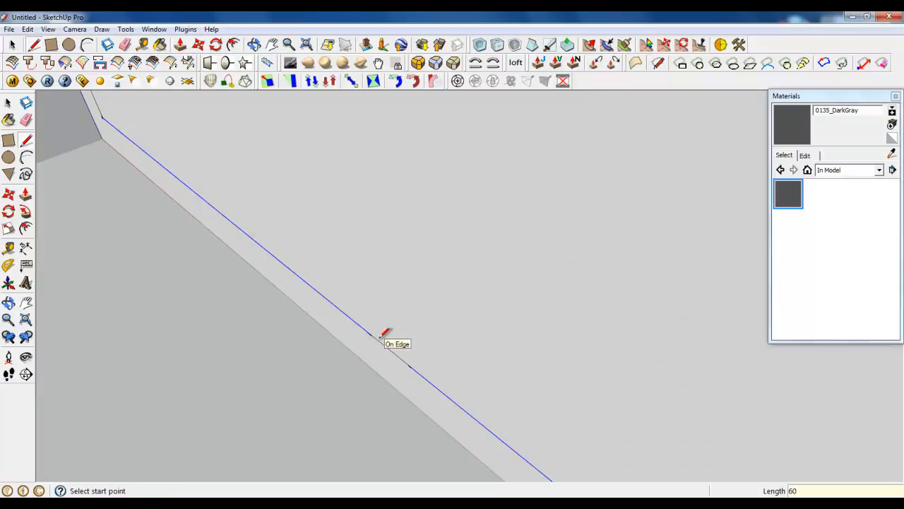
right_click(375, 220)
click(403, 244)
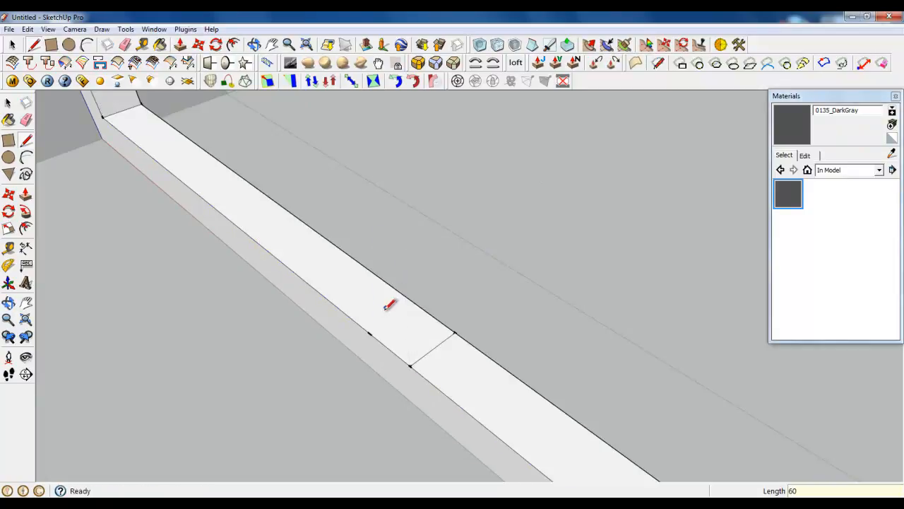
click(369, 332)
click(415, 302)
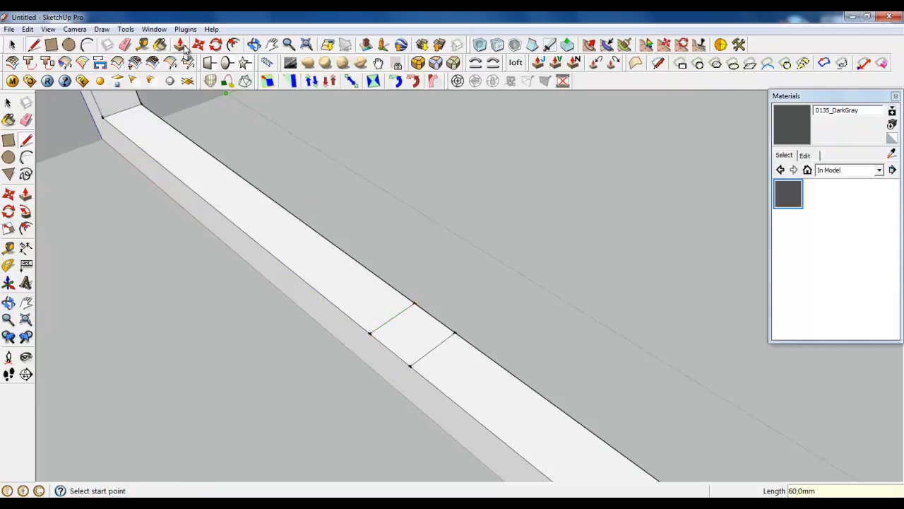
Copy the 60 mm rectangle along the bottom member to the other division point
key(p)
key(space)
click(395, 334)
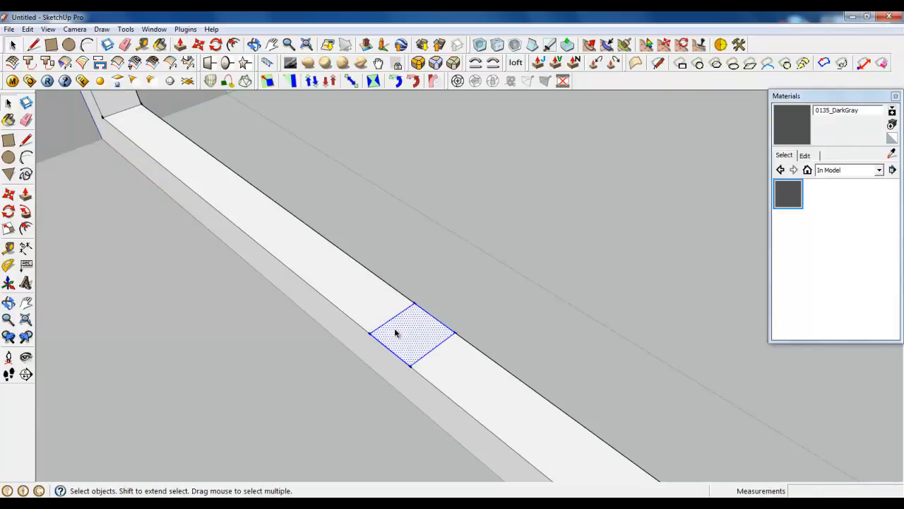
key(m)
click(370, 330)
scroll(347, 282, down, 5)
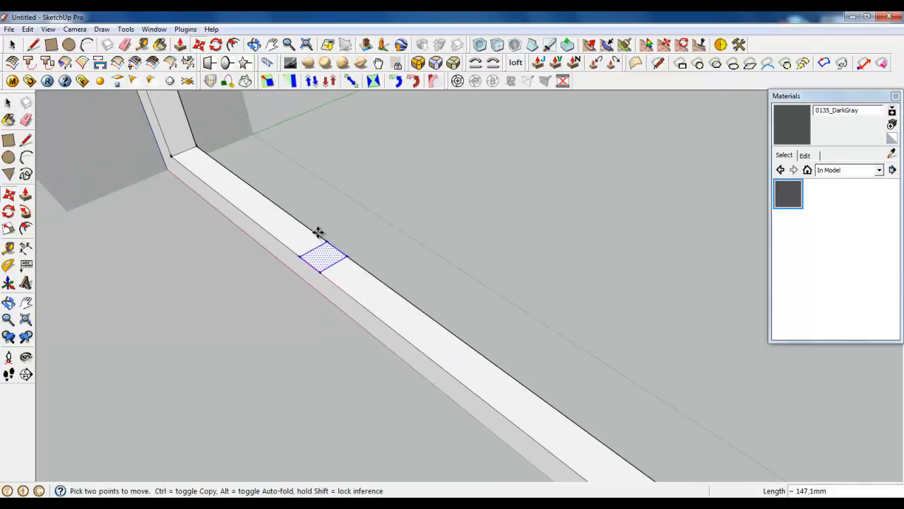
key(ctrl)
scroll(392, 297, down, 2)
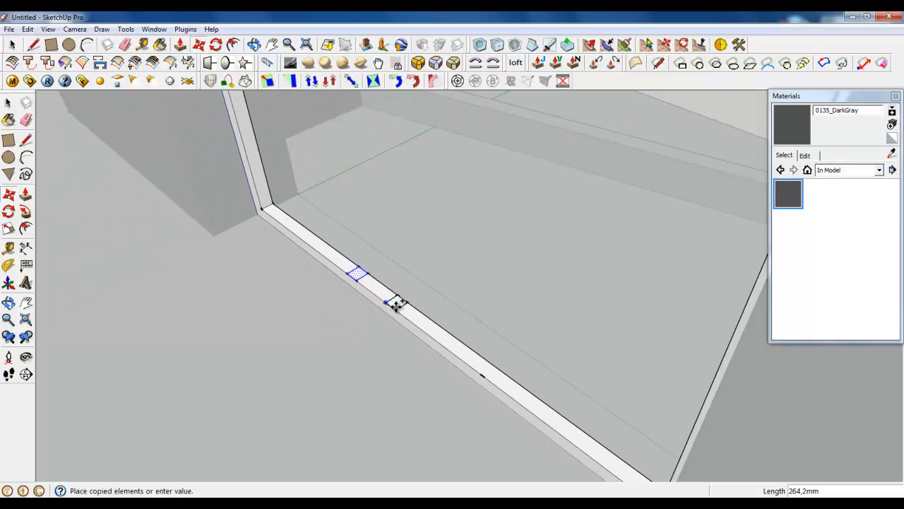
click(491, 372)
Try to extrude the rectangle nearer the left jamb with Push/Pull
middle_drag(398, 315, 133, 267)
scroll(133, 267, down, 3)
click(180, 43)
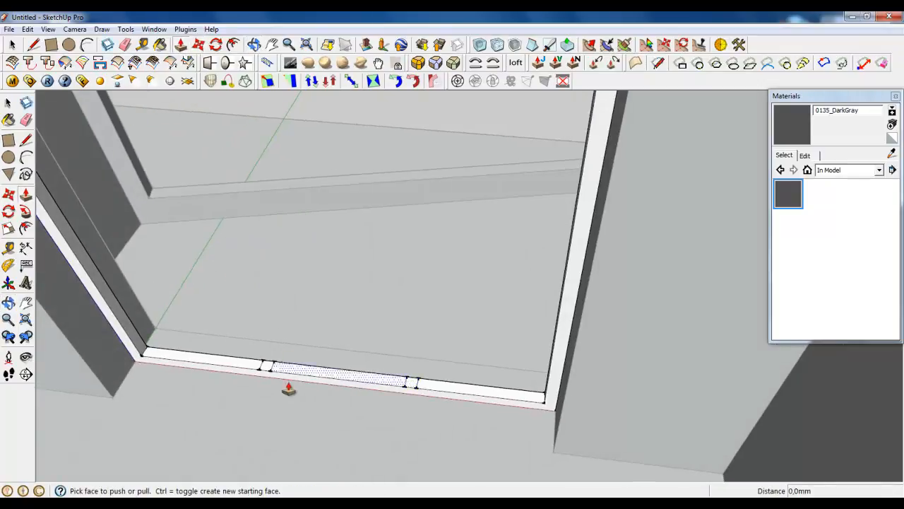
click(263, 368)
click(277, 270)
scroll(351, 436, down, 1)
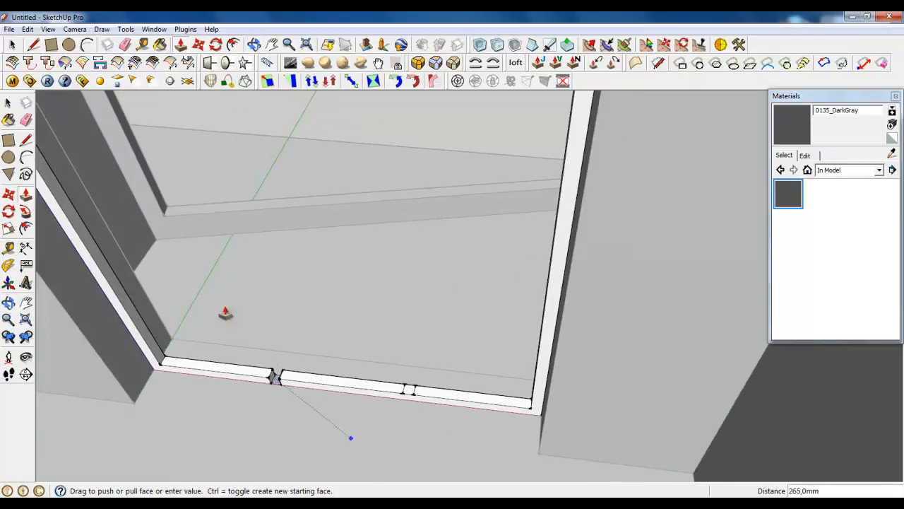
click(12, 43)
scroll(273, 368, up, 3)
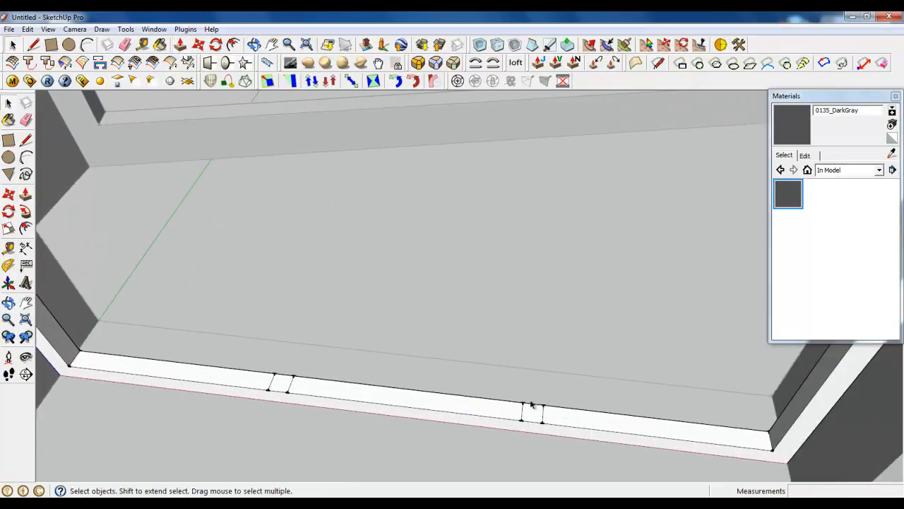
scroll(531, 403, down, 2)
Try to pull the left rectangle up to the frame's top member as a mullion and undo the pull
key(p)
click(378, 393)
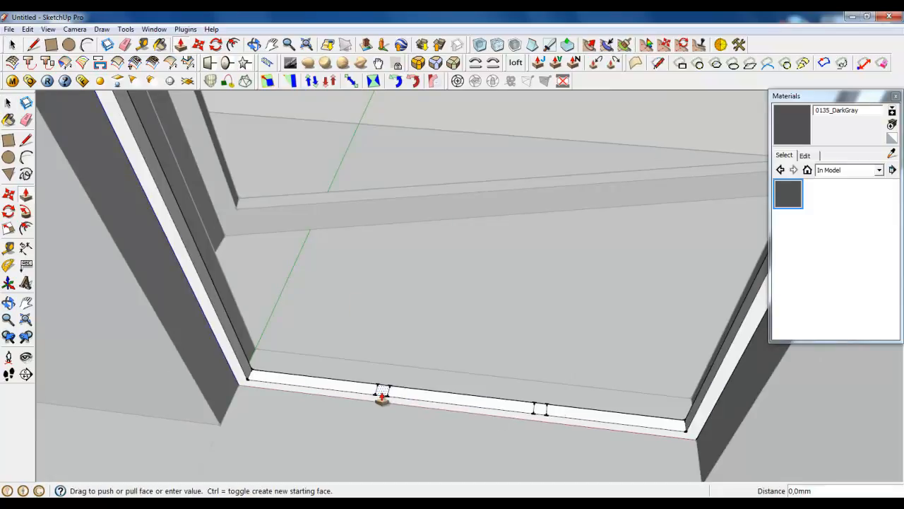
scroll(378, 393, down, 3)
scroll(346, 160, up, 2)
middle_drag(345, 160, 347, 78)
click(349, 227)
middle_drag(347, 197, 346, 278)
key(ctrl+z)
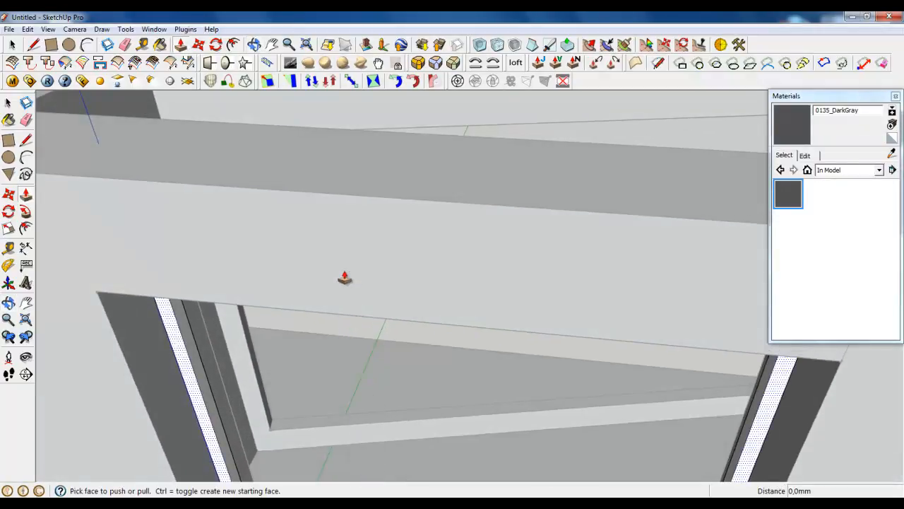
Extrude both 60 mm rectangles on the bottom member up to the frame's top member with Joint Push Pull
scroll(345, 279, down, 4)
scroll(396, 476, up, 2)
key(space)
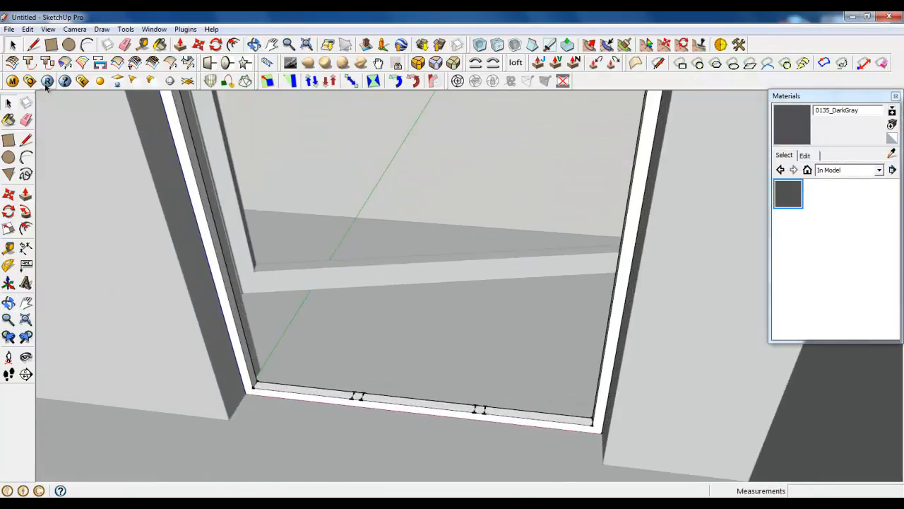
scroll(362, 401, up, 3)
click(339, 406)
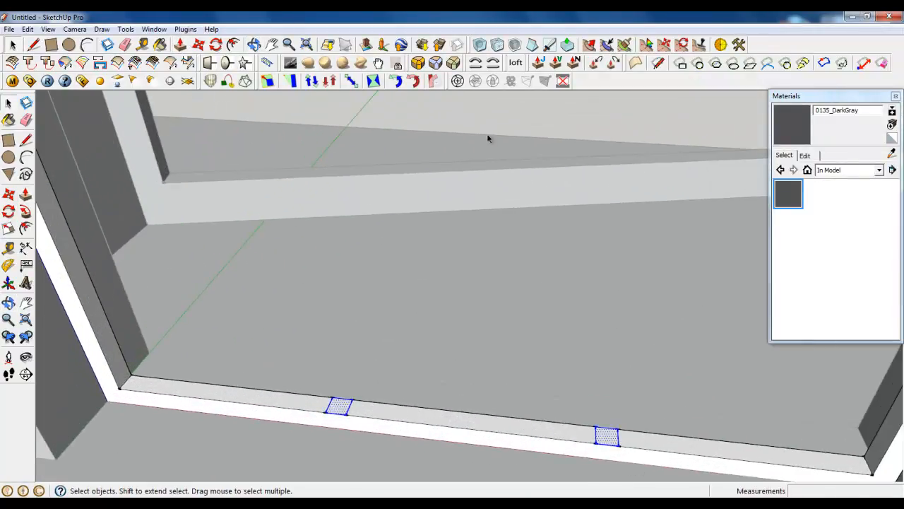
click(539, 63)
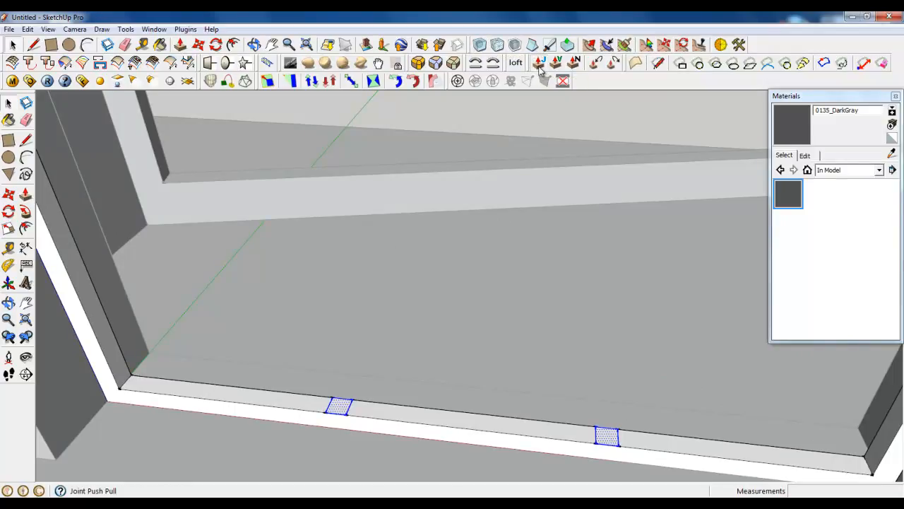
click(344, 409)
scroll(339, 381, down, 5)
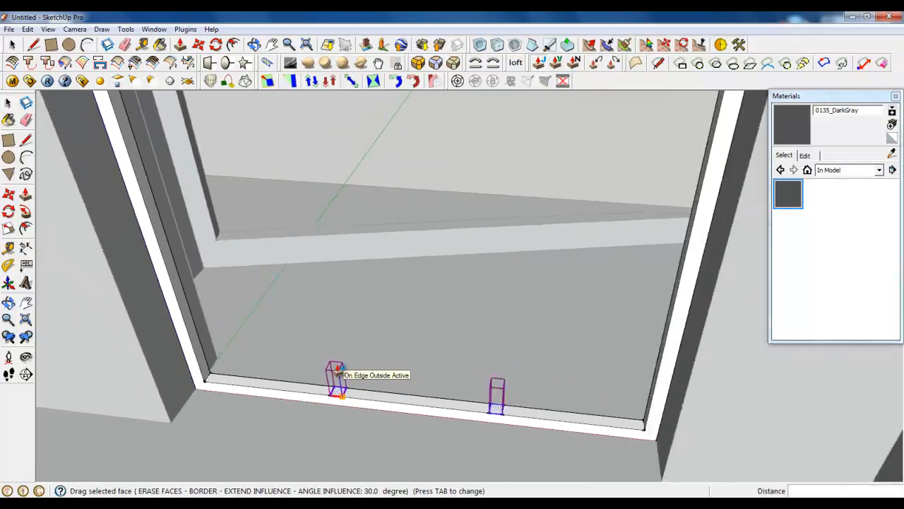
scroll(299, 121, up, 5)
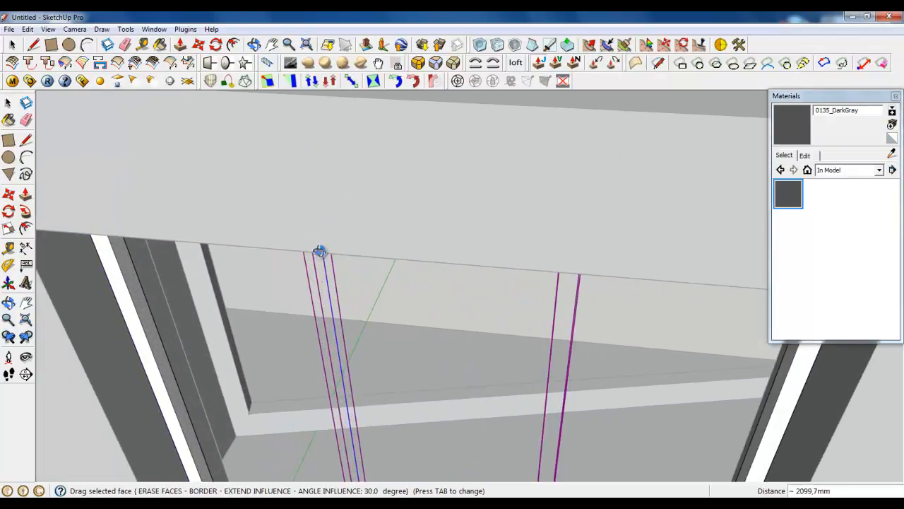
middle_drag(319, 252, 307, 120)
click(319, 242)
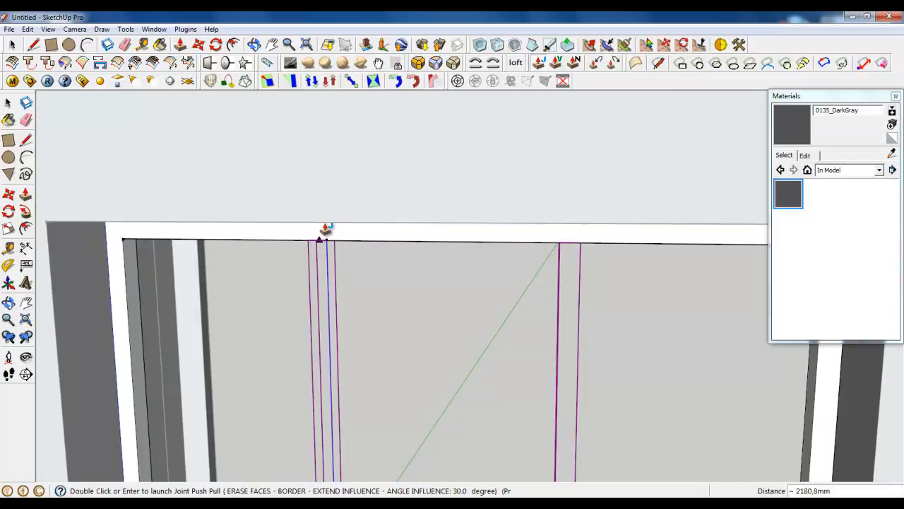
key(Return)
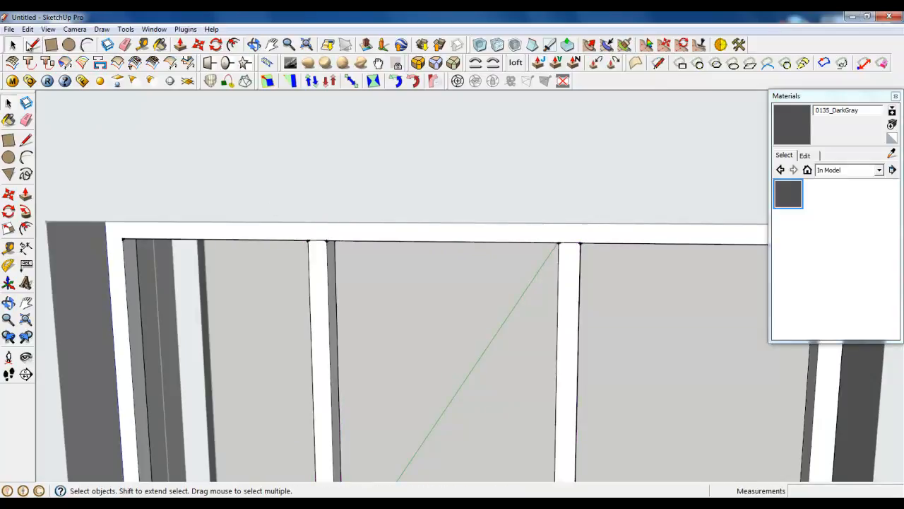
Draw a 1900 mm line up the right jamb from its inner bottom corner and erase the face that fills the bay
middle_drag(239, 130, 375, 374)
scroll(369, 368, up, 3)
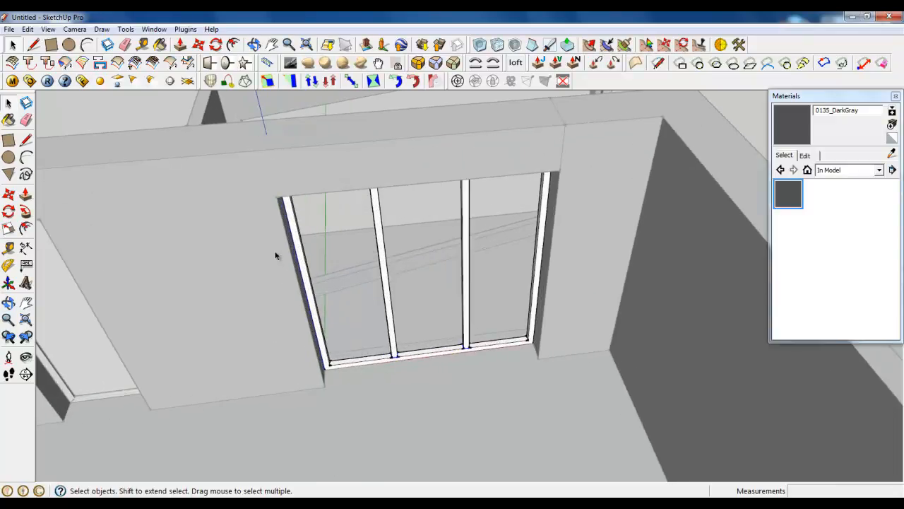
middle_drag(276, 256, 326, 273)
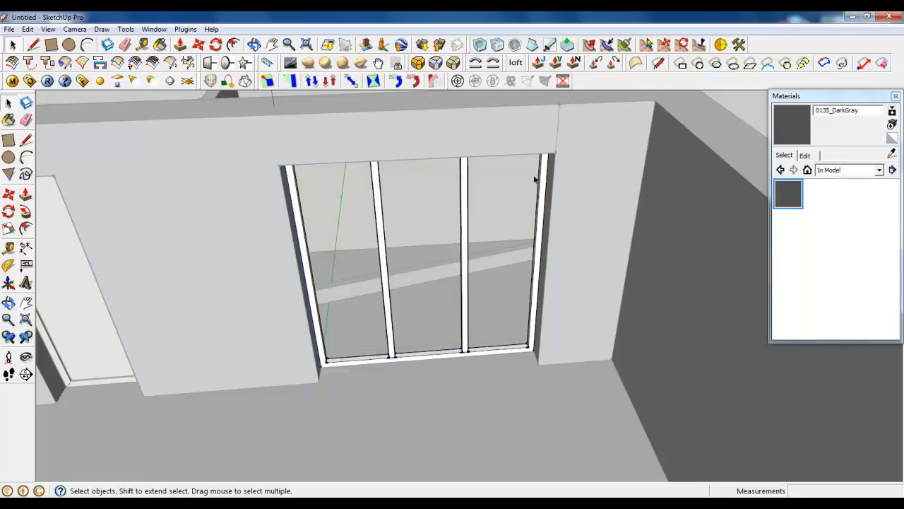
scroll(546, 184, up, 2)
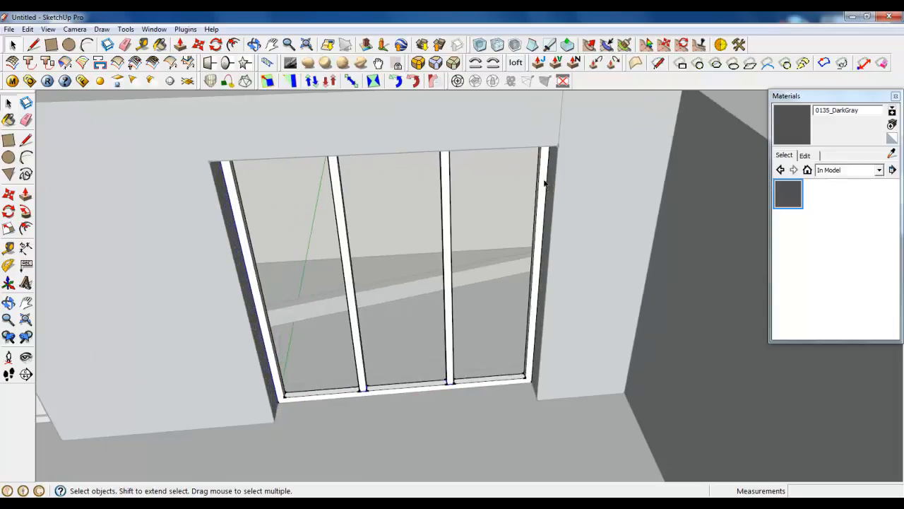
click(33, 45)
scroll(473, 367, up, 2)
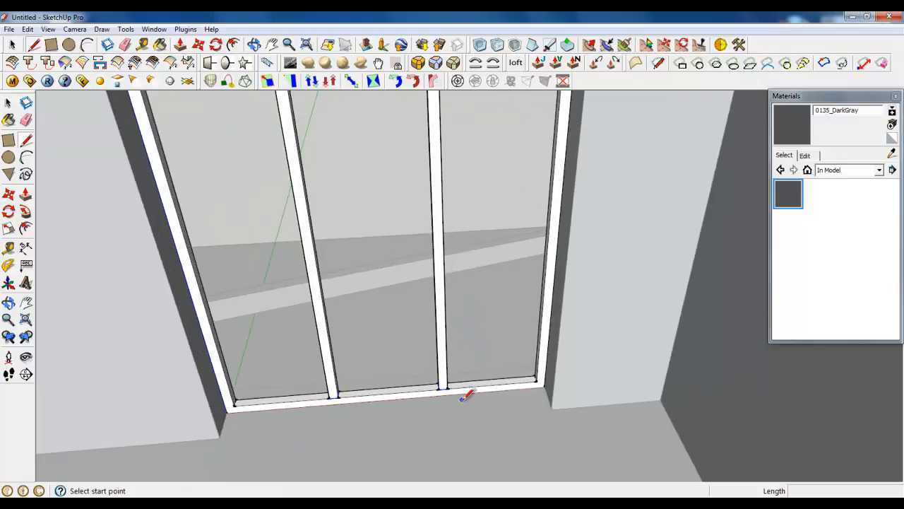
middle_drag(468, 391, 525, 398)
scroll(521, 347, down, 3)
scroll(526, 387, up, 3)
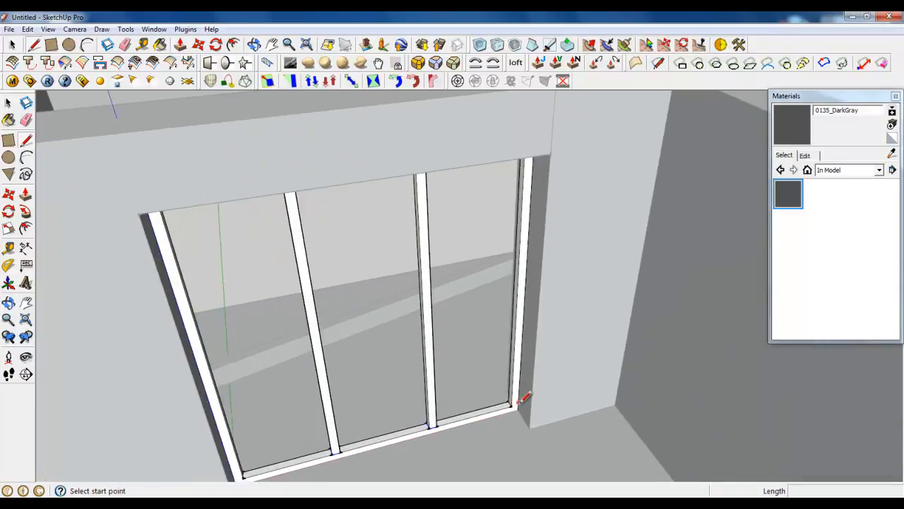
scroll(526, 398, up, 2)
click(509, 406)
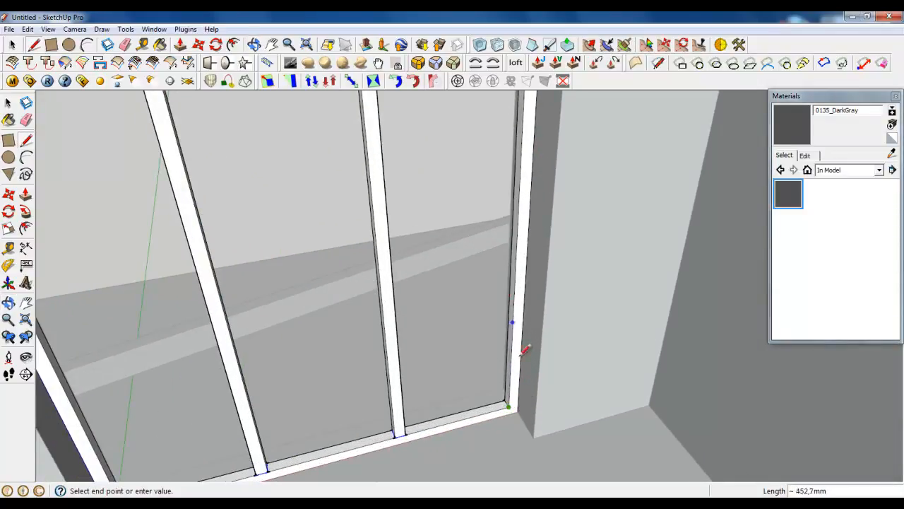
scroll(525, 349, down, 2)
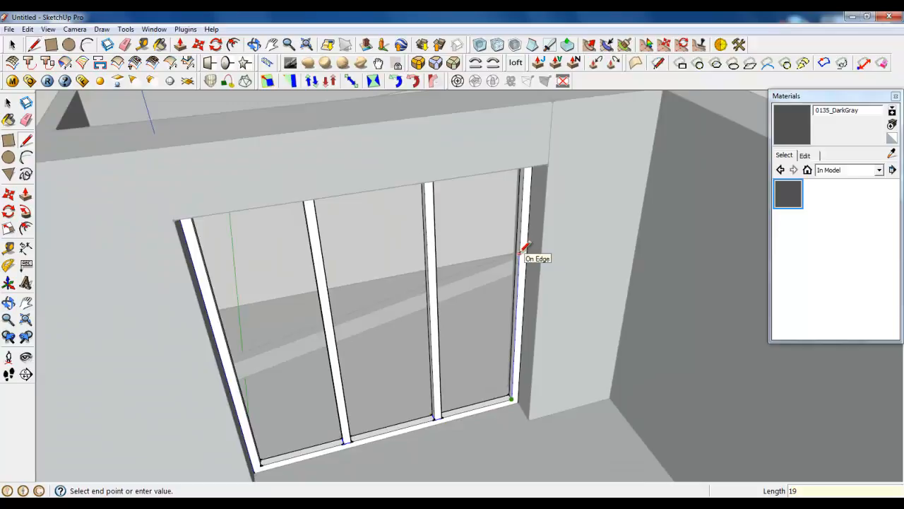
click(522, 251)
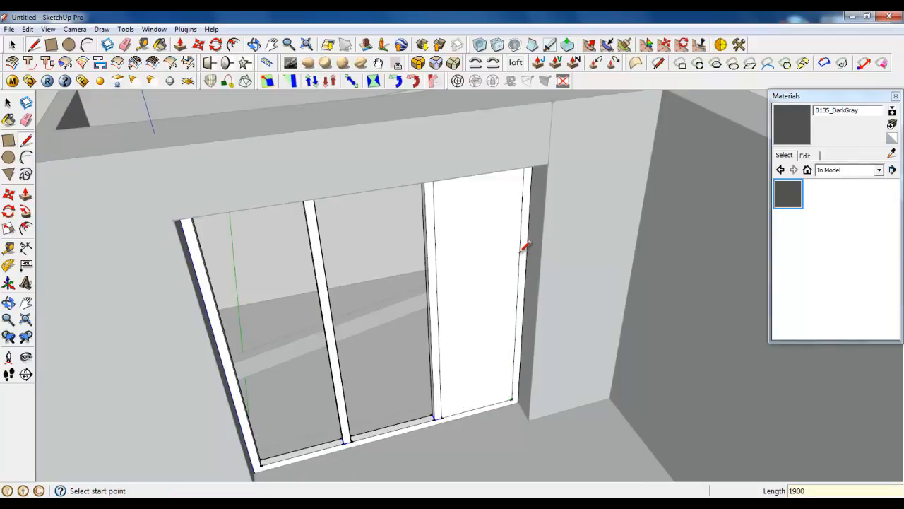
right_click(493, 225)
click(517, 240)
Close off a 60 mm high rectangle on the right jamb's inner side above the 1900 mm point, erasing the face that fills the bay
scroll(527, 192, up, 2)
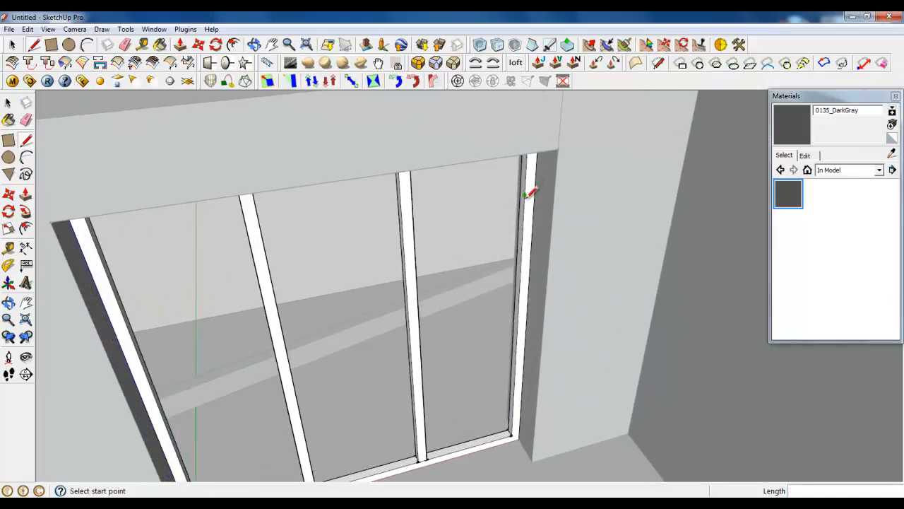
click(525, 197)
click(520, 189)
scroll(521, 191, up, 5)
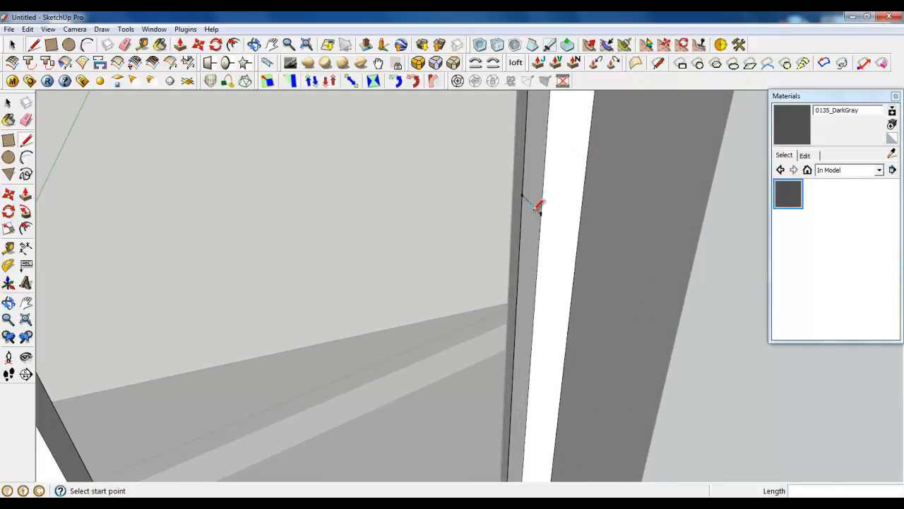
click(540, 212)
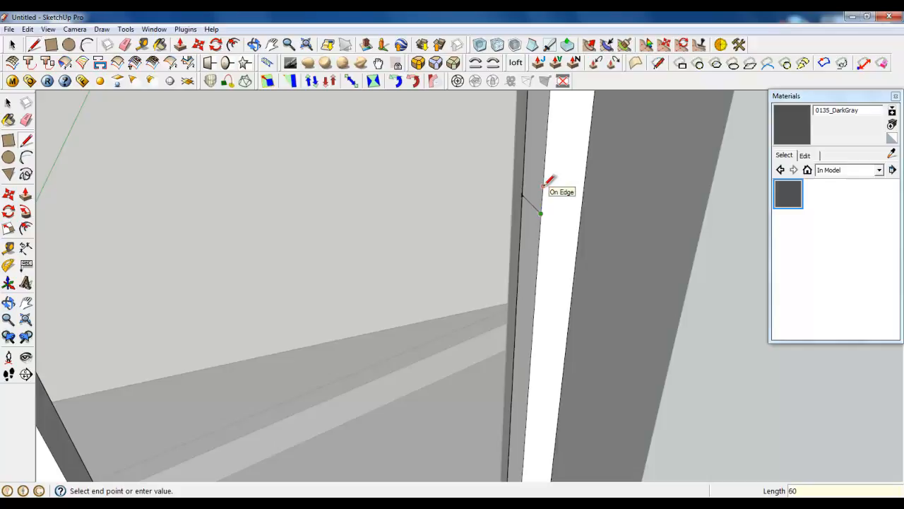
key(Return)
right_click(527, 165)
click(537, 185)
click(544, 170)
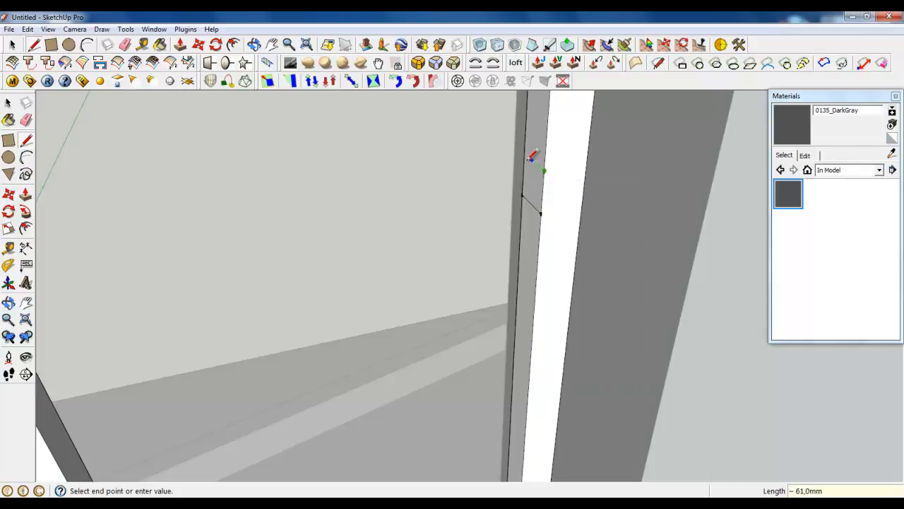
text(60)
key(Return)
Try to pull the jamb's 60 mm rectangle across to the neighbouring mullion and undo the pull
click(181, 45)
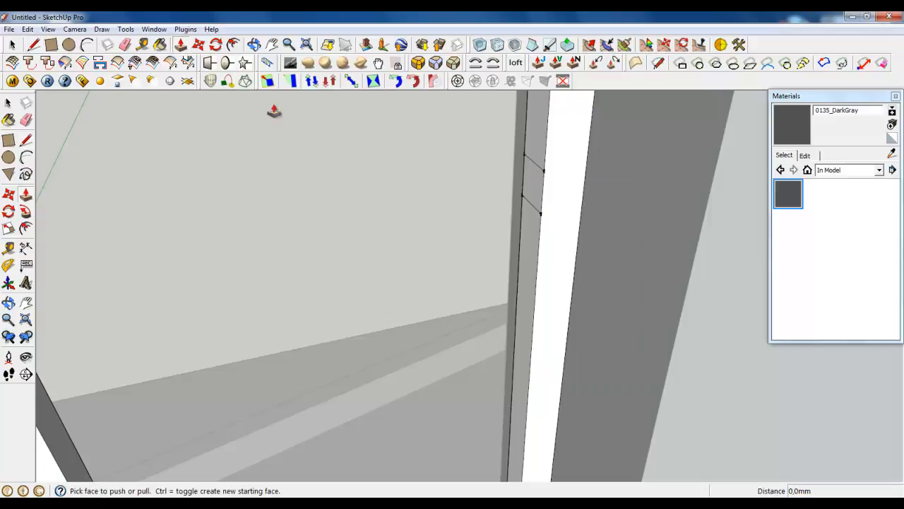
click(528, 189)
scroll(619, 247, down, 3)
click(366, 259)
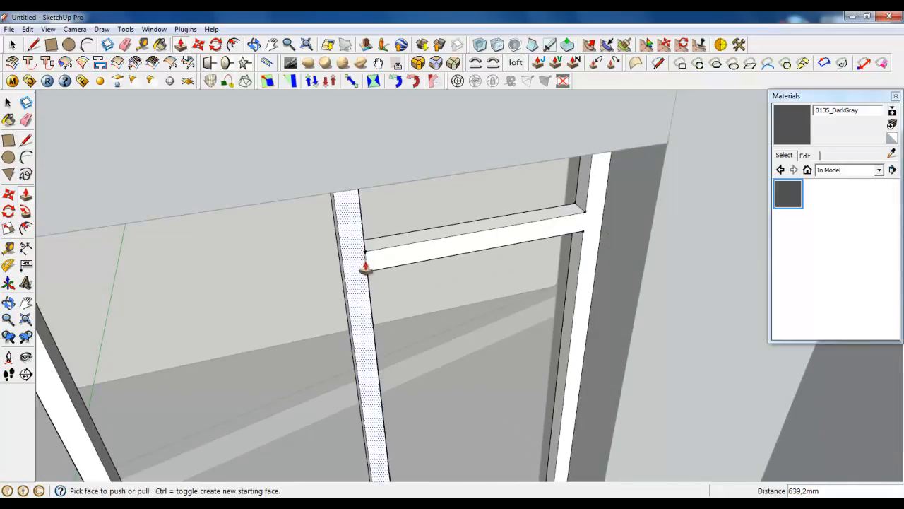
scroll(365, 262, up, 4)
key(ctrl+z)
Extrude the jamb's 60 mm rectangle across to the neighbouring mullion as a transom and erase the dividing edge at their joint
middle_drag(373, 268, 476, 268)
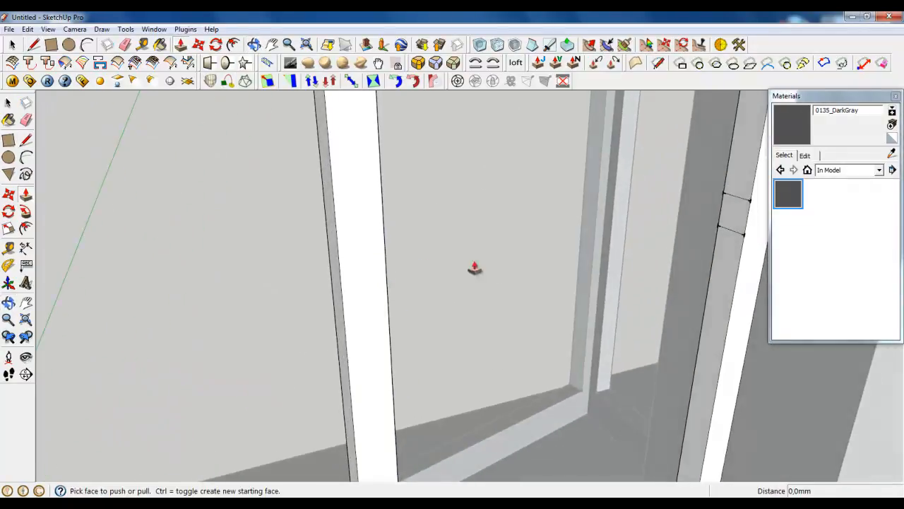
click(727, 222)
click(382, 238)
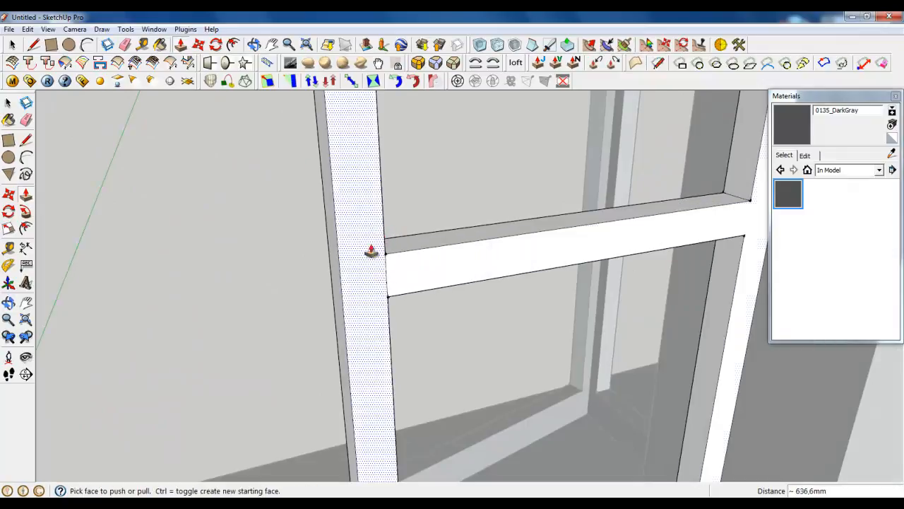
click(125, 45)
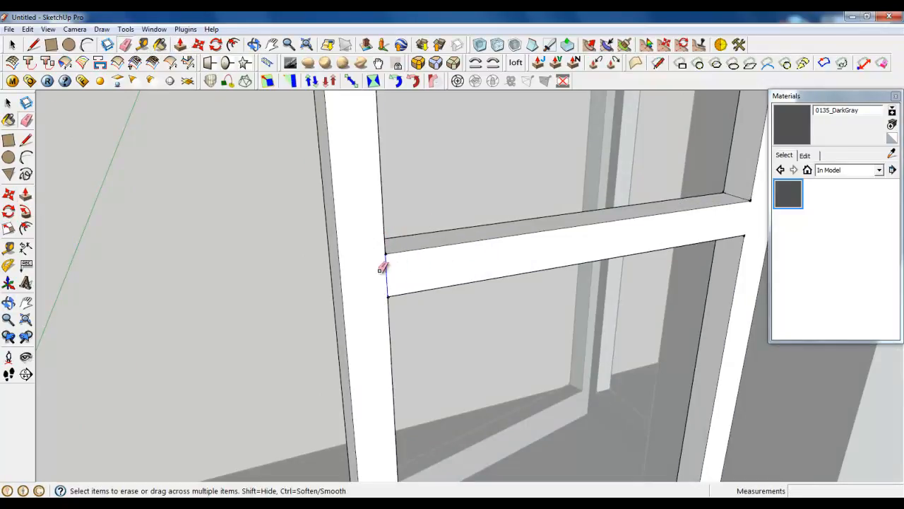
mouse_move(384, 262)
middle_down()
mouse_move(370, 292)
mouse_move(435, 256)
middle_up()
scroll(435, 256, down, 5)
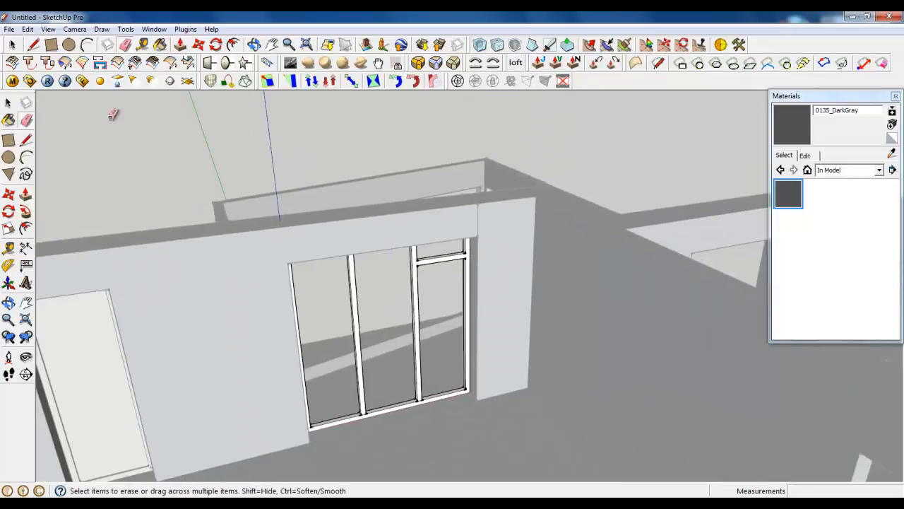
Draw a thin rectangle about 637 mm long across the left bay's bottom rail, starting at the midpoint of the rail's end edge
click(12, 44)
middle_drag(339, 382, 361, 412)
scroll(364, 353, up, 3)
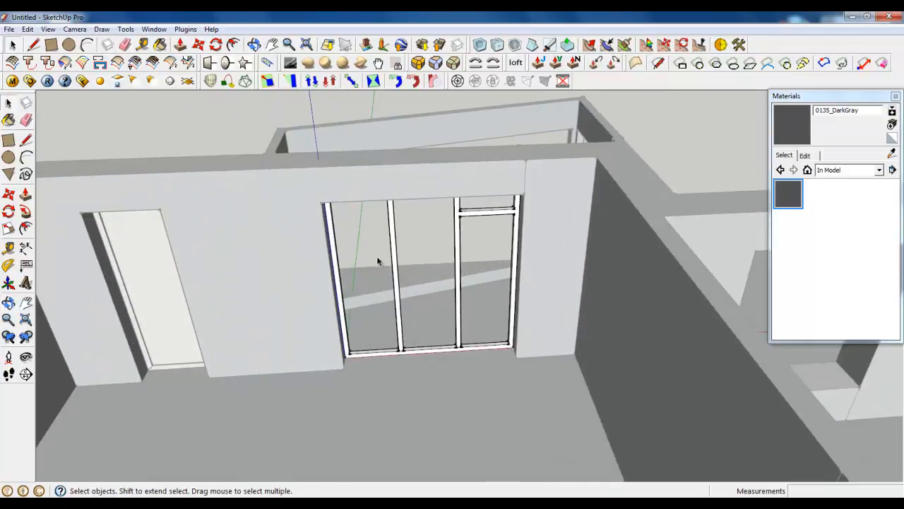
scroll(378, 359, up, 6)
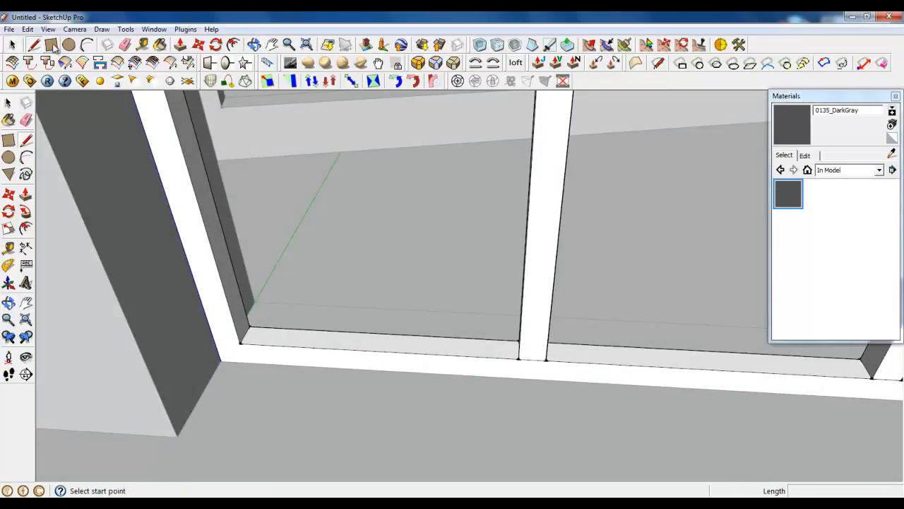
click(51, 44)
scroll(394, 419, down, 10)
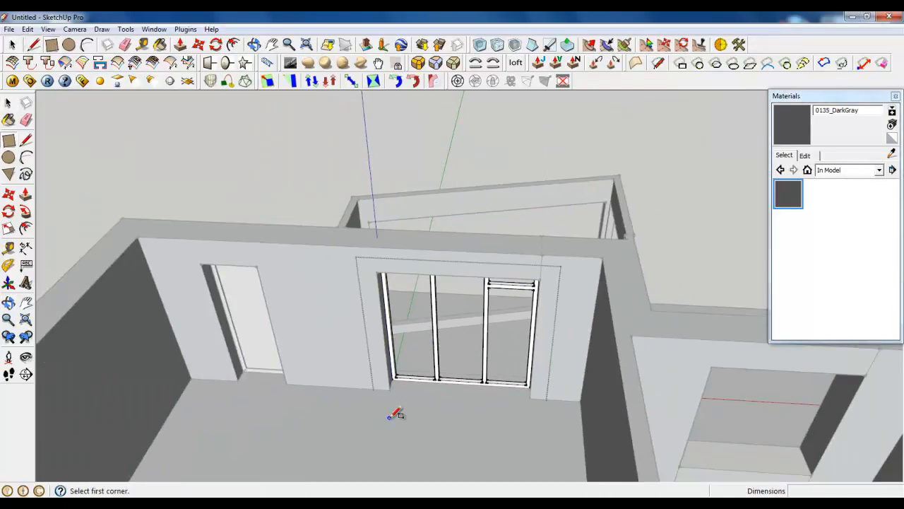
scroll(396, 413, up, 2)
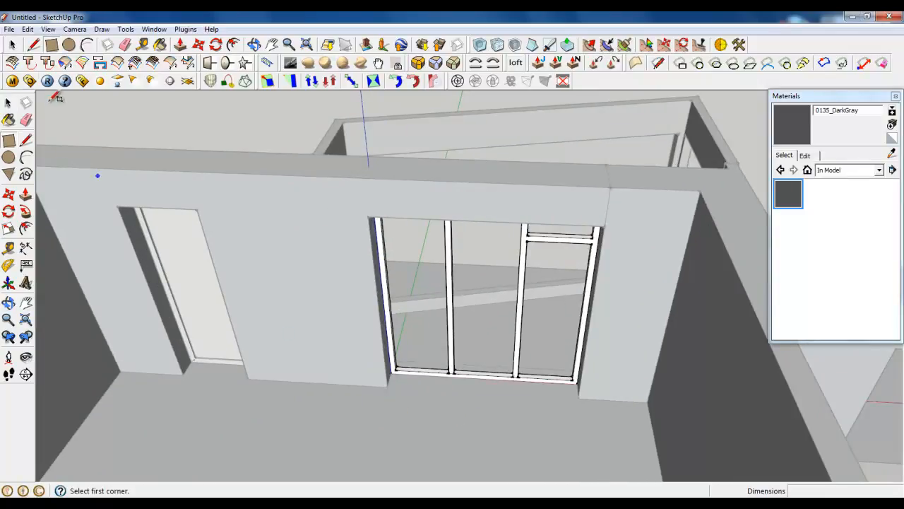
scroll(438, 300, up, 8)
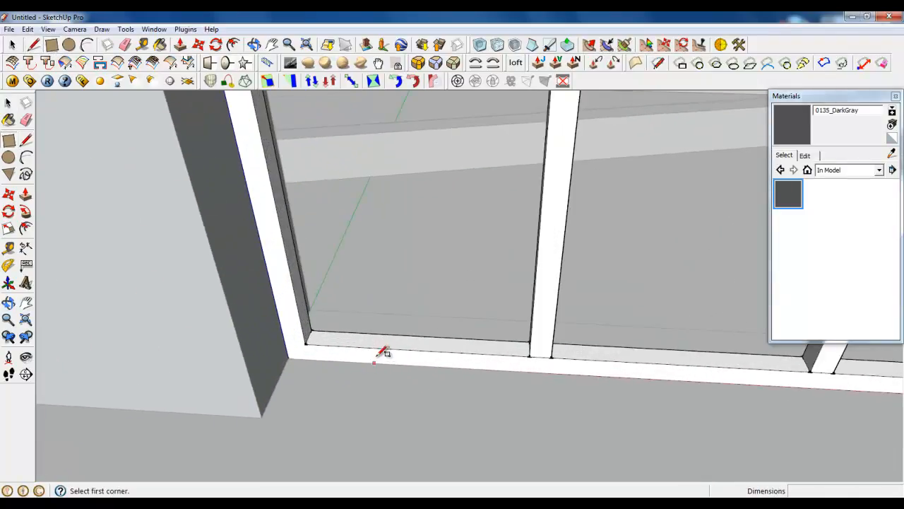
mouse_move(379, 353)
middle_down()
mouse_move(420, 396)
mouse_move(292, 388)
mouse_move(330, 403)
mouse_move(231, 364)
middle_up()
scroll(212, 365, up, 2)
scroll(192, 363, up, 3)
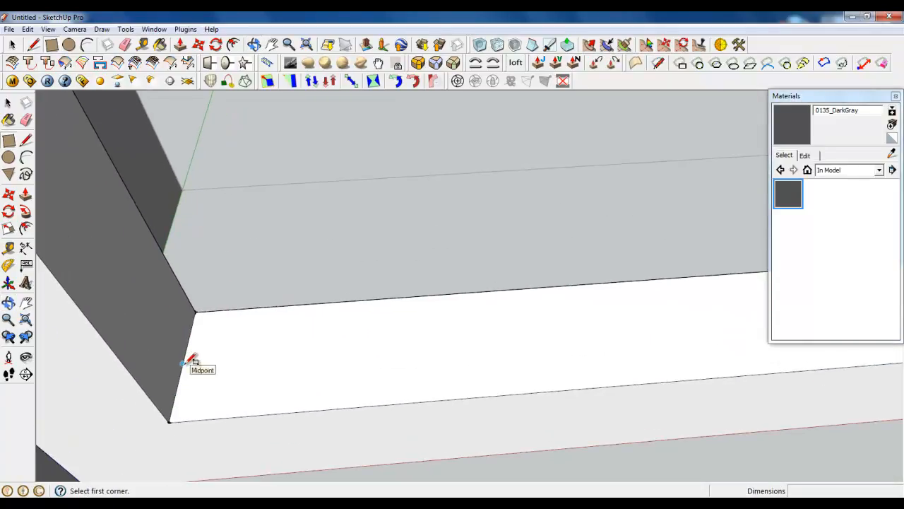
click(182, 363)
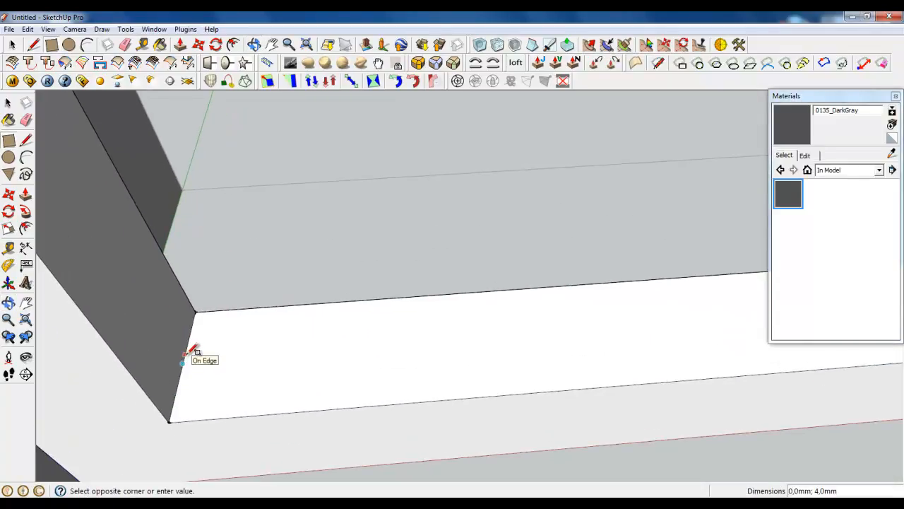
scroll(153, 409, down, 5)
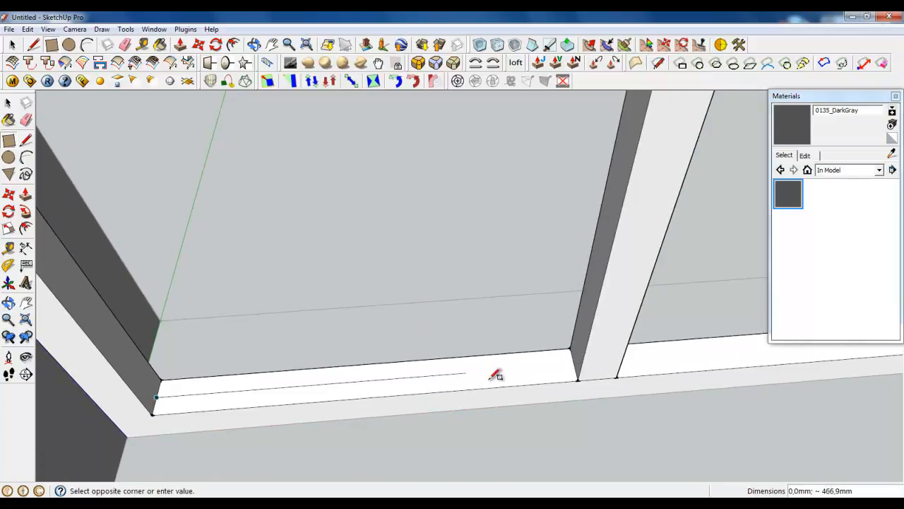
scroll(520, 367, up, 3)
scroll(634, 351, up, 3)
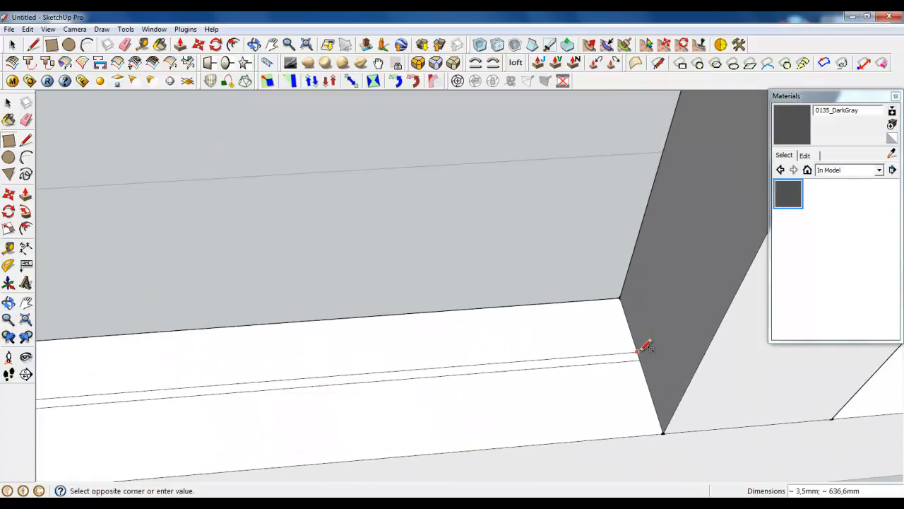
scroll(643, 352, up, 3)
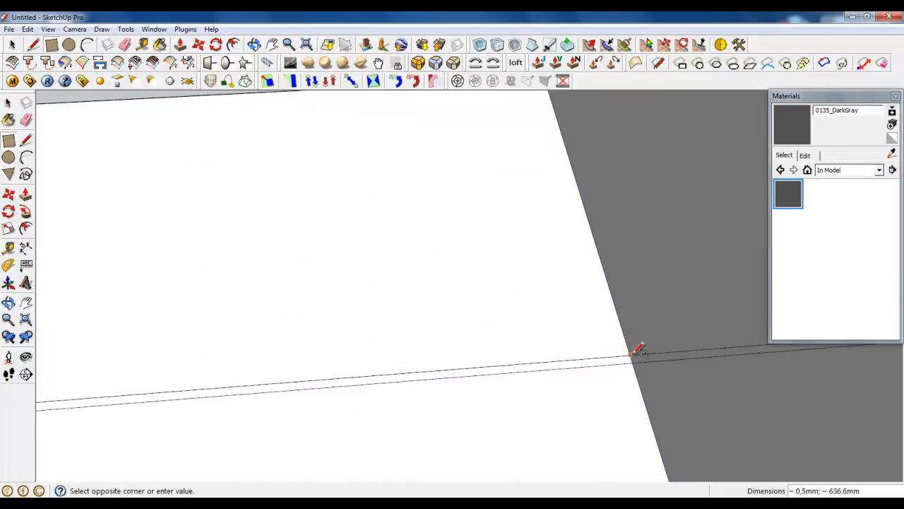
click(620, 321)
Group the thin rectangle on the bottom rail with its edges and open the group for editing
key(space)
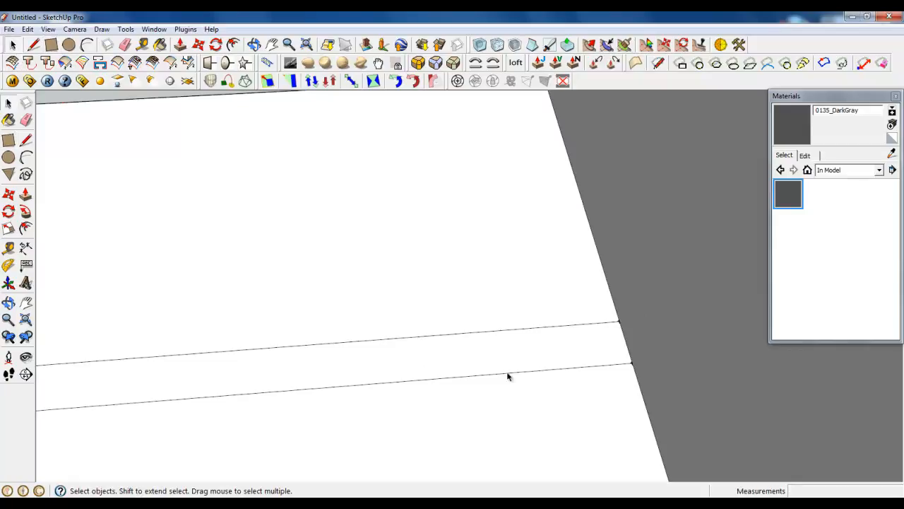
double_click(501, 367)
right_click(502, 350)
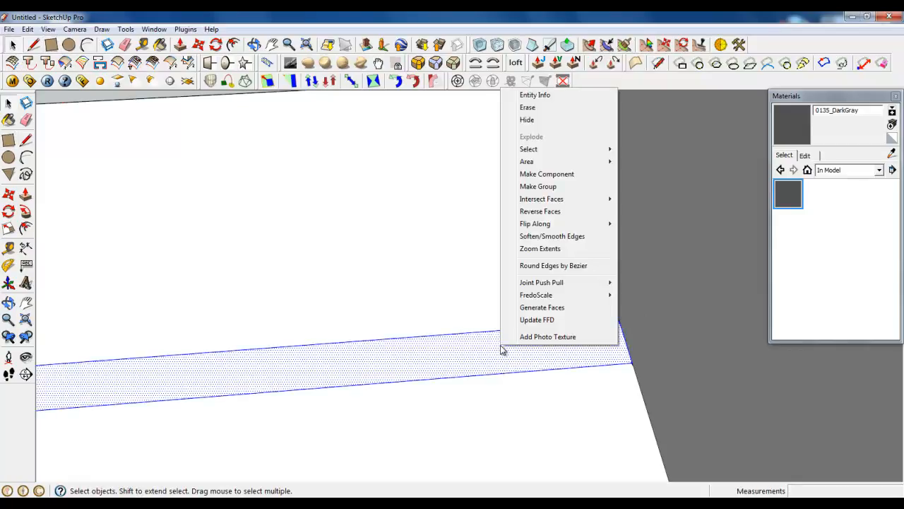
click(536, 186)
double_click(561, 344)
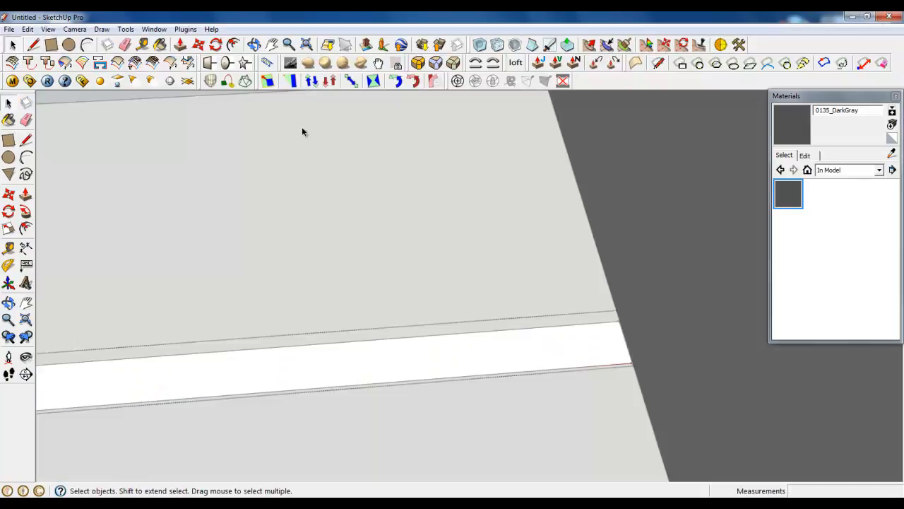
Extrude the thin rectangle 2180 mm up to the underside of the frame's top rail to form the left bay's pane
click(181, 44)
click(393, 358)
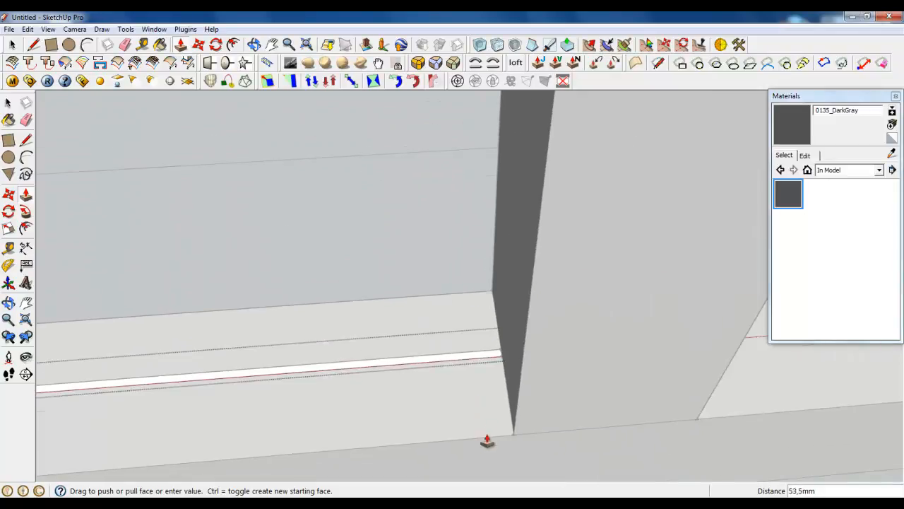
scroll(481, 459, down, 10)
scroll(480, 187, up, 2)
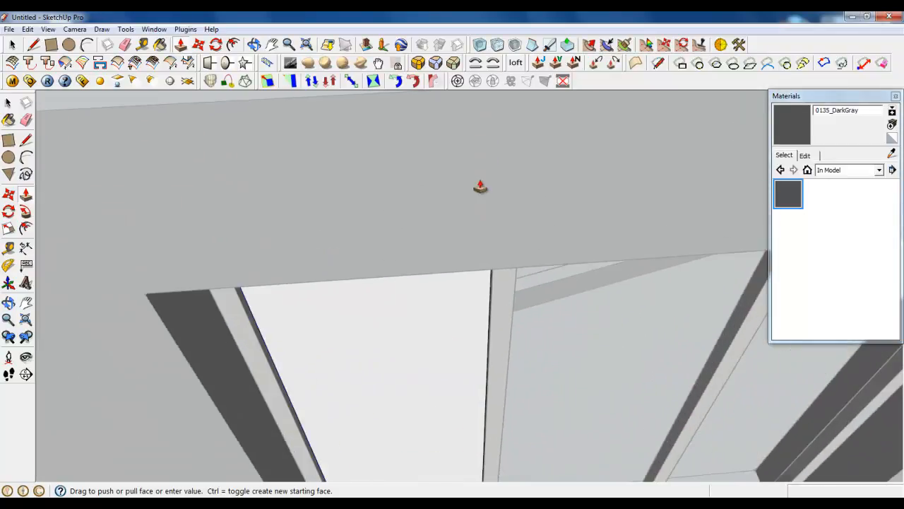
scroll(480, 186, down, 6)
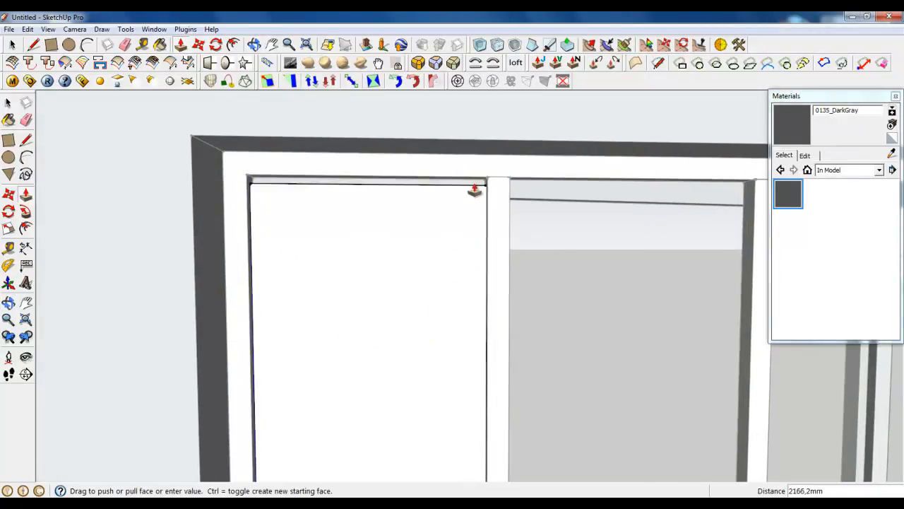
scroll(474, 190, up, 5)
click(493, 197)
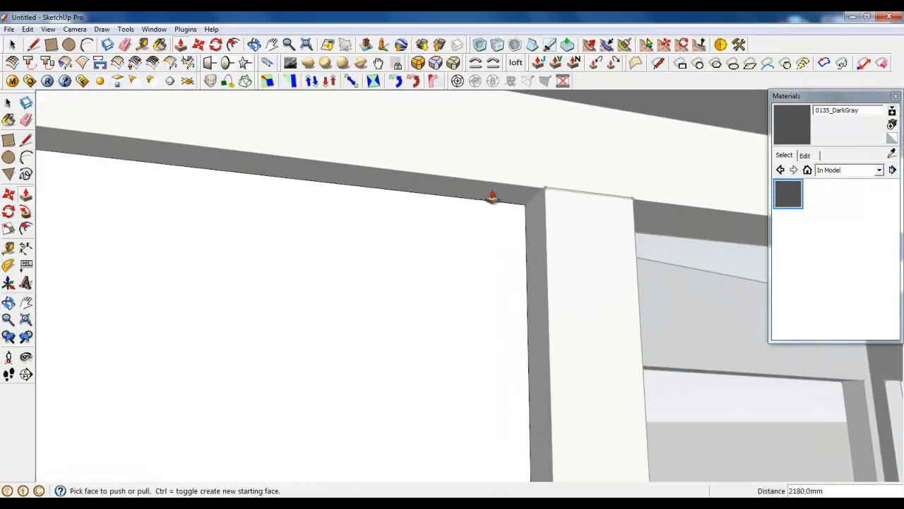
Draw a small triangle at the pane's top corner with a 2 mm line across its thickness and a diagonal about 2.6 mm long
click(10, 50)
middle_drag(289, 279, 459, 281)
scroll(441, 228, up, 5)
click(33, 44)
scroll(500, 264, up, 2)
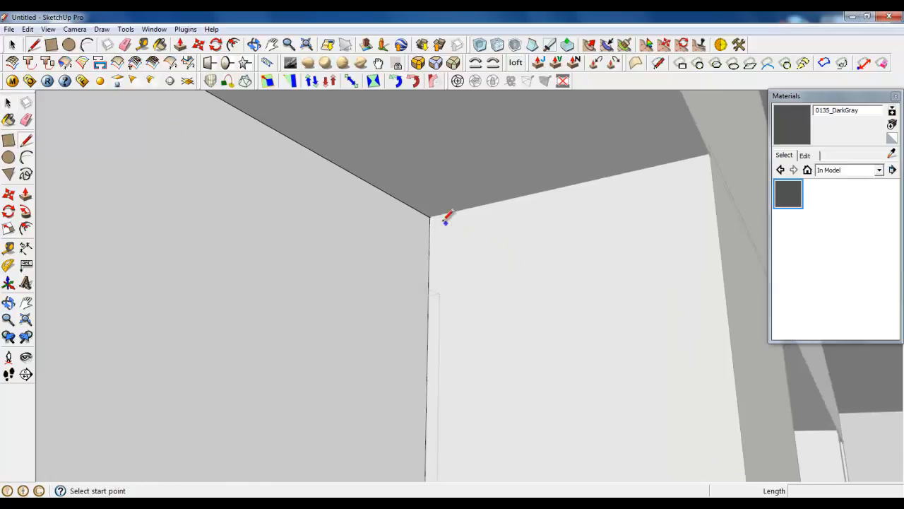
click(430, 216)
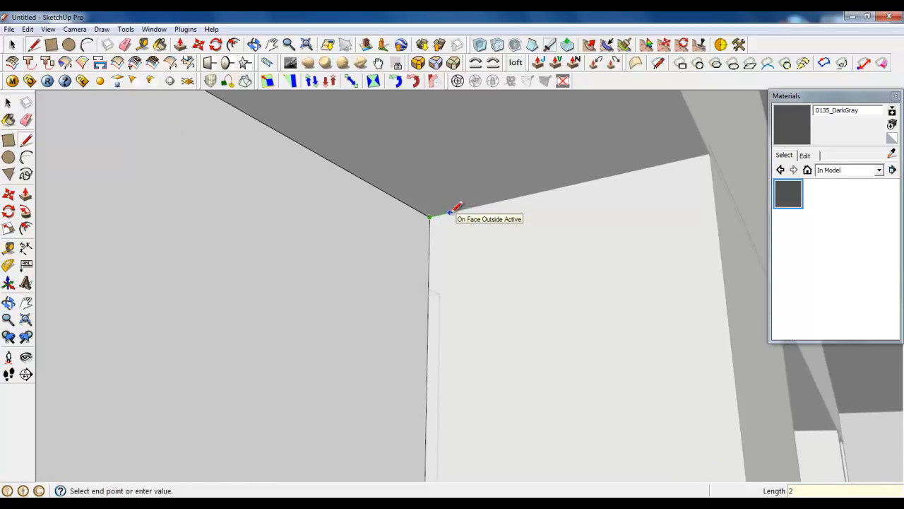
text(2)
key(Return)
scroll(438, 224, up, 2)
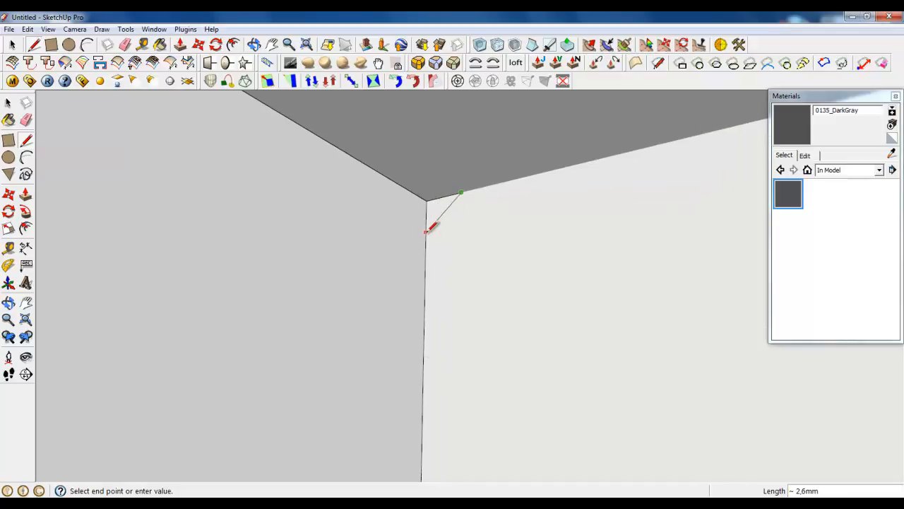
click(426, 230)
click(13, 46)
Run the corner triangle around the perimeter of the pane's face with Follow Me to chamfer its edges
scroll(394, 295, down, 2)
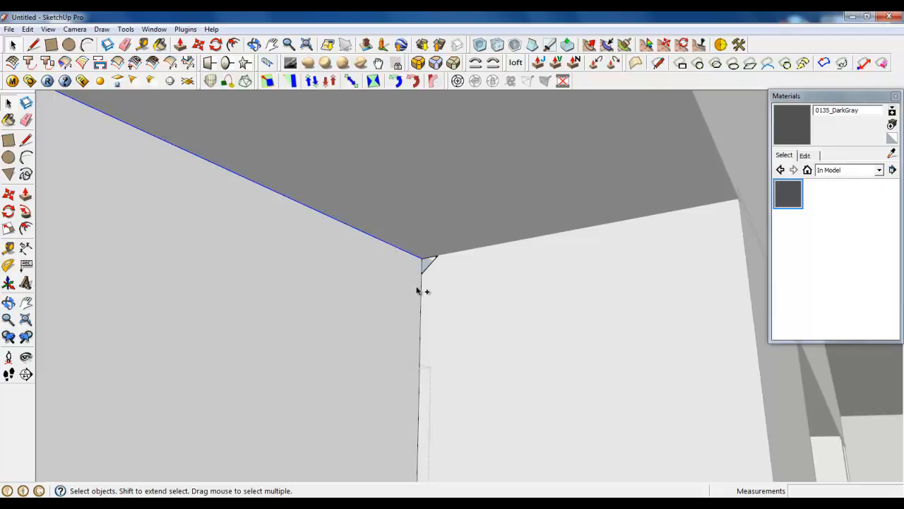
click(367, 276)
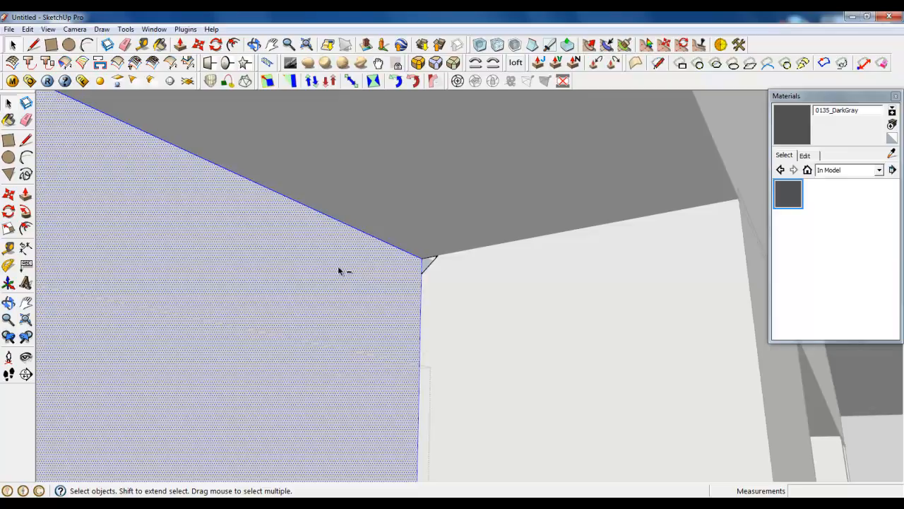
ctrl+shift+click(338, 269)
scroll(386, 292, up, 2)
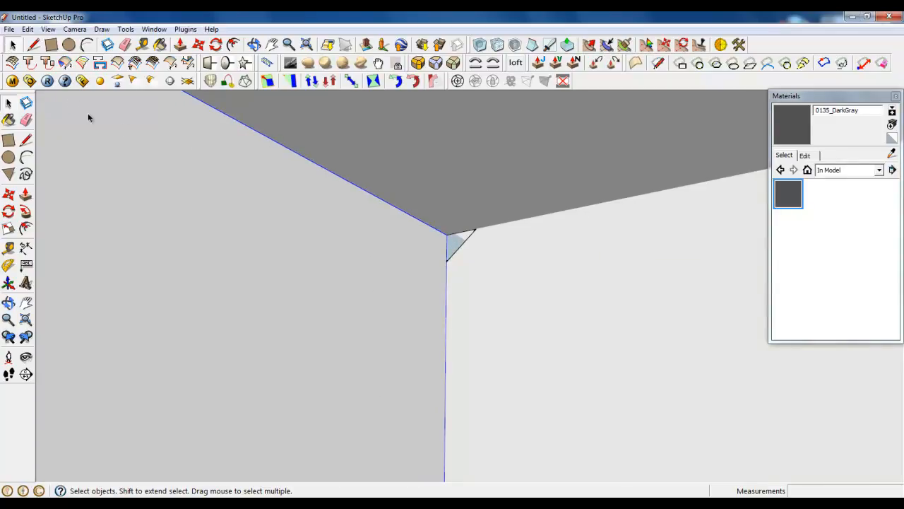
click(25, 194)
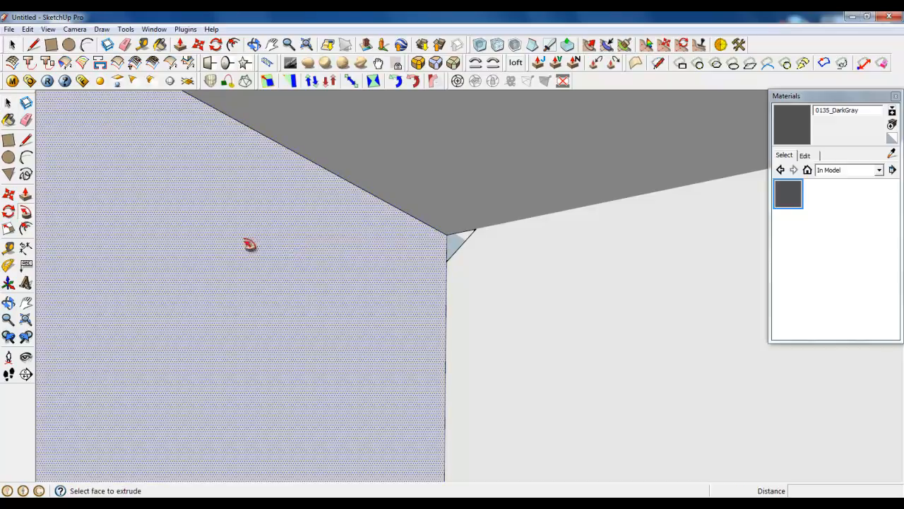
drag(460, 237, 430, 249)
click(11, 45)
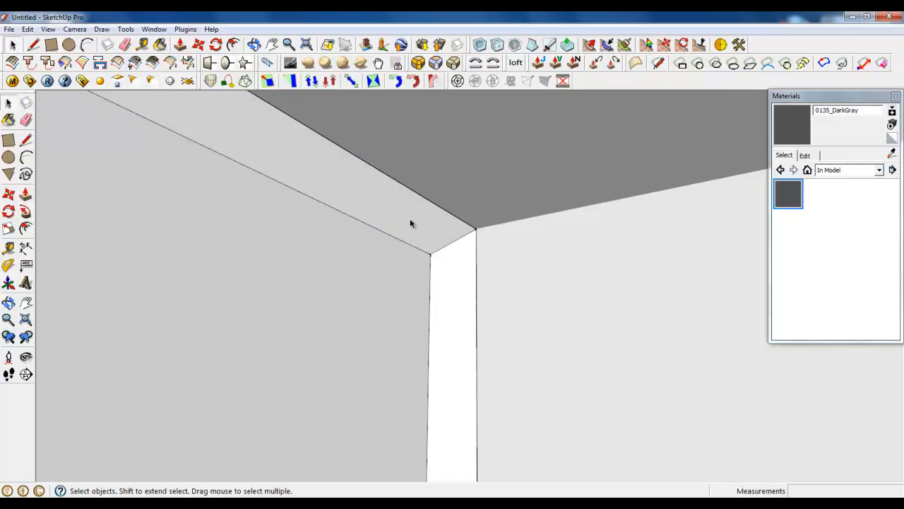
Copy the chamfered pane from its top corner to the matching corner of the middle bay beside the next mullion
middle_drag(412, 224, 384, 225)
click(384, 225)
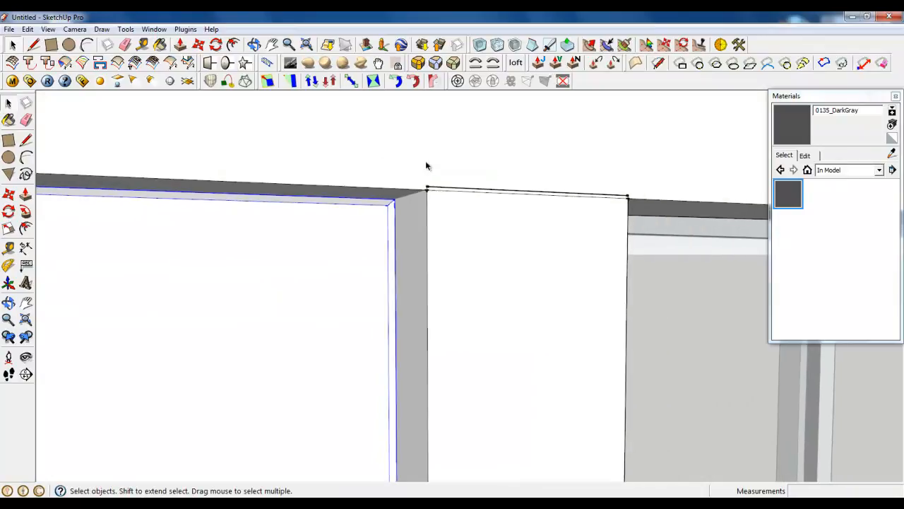
click(181, 45)
scroll(400, 194, up, 3)
click(406, 192)
key(ctrl)
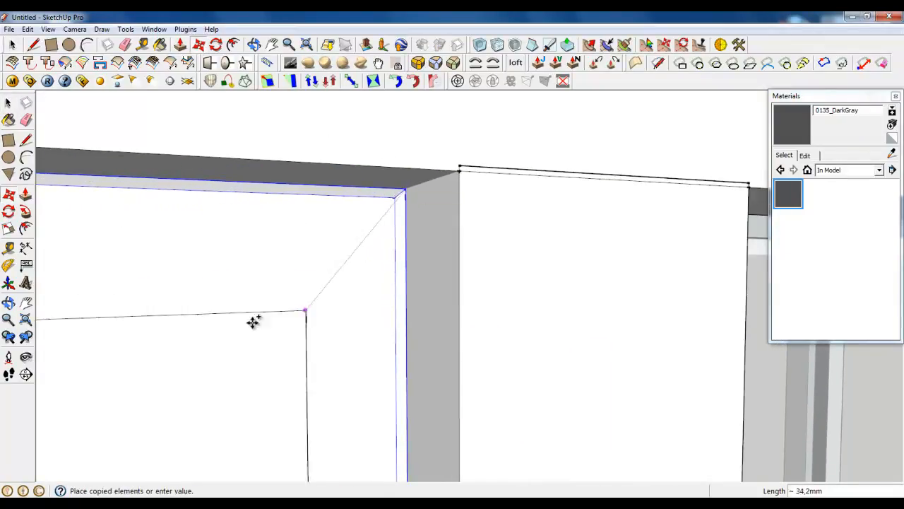
scroll(106, 345, down, 4)
scroll(137, 270, down, 2)
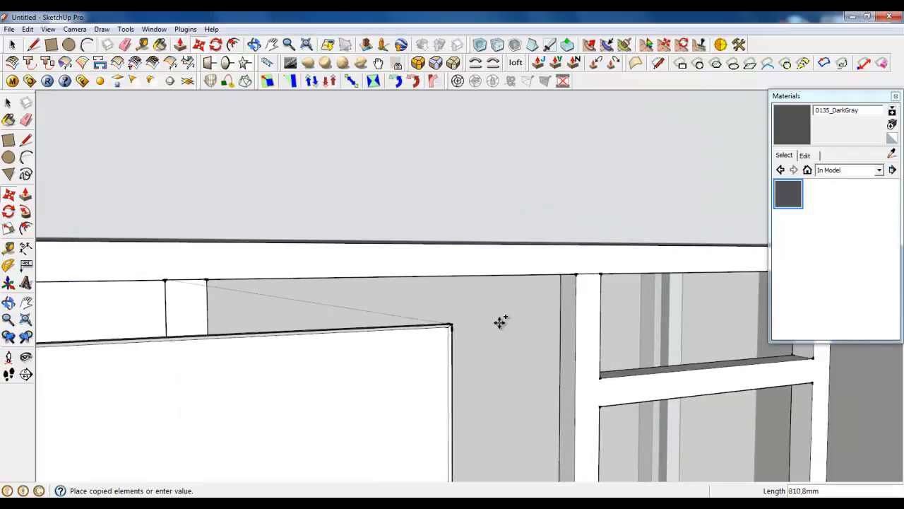
scroll(569, 276, up, 4)
middle_drag(565, 277, 558, 253)
click(563, 253)
scroll(563, 254, down, 5)
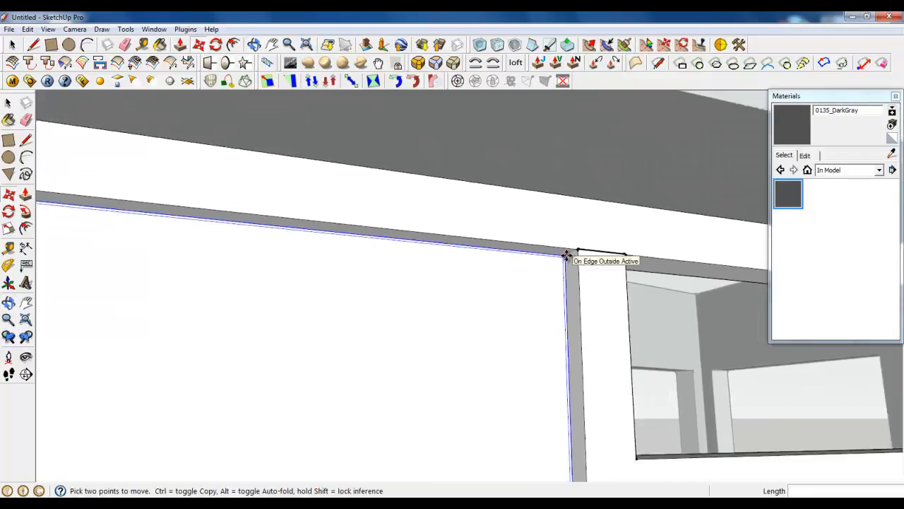
Scale the middle bay's pane in width so its free side edge meets the adjacent mullion
scroll(68, 321, up, 1)
middle_drag(277, 218, 278, 315)
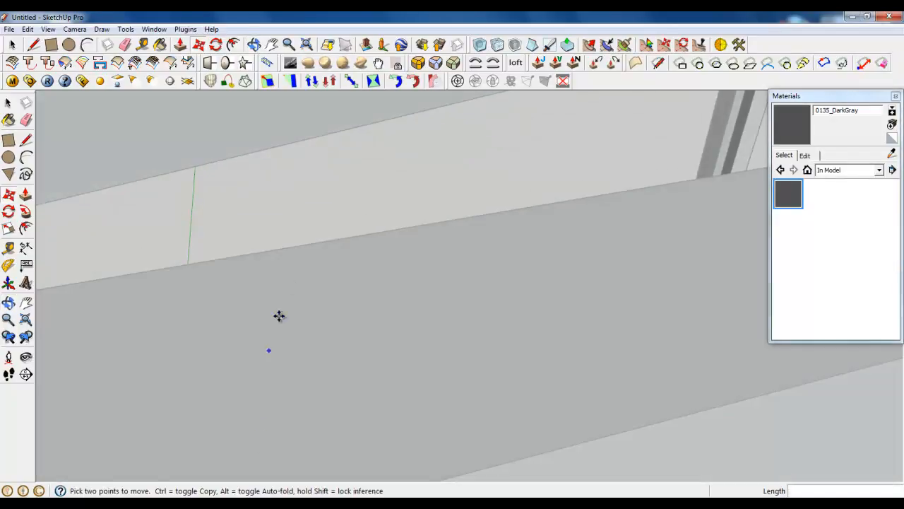
scroll(321, 198, down, 2)
scroll(415, 300, down, 4)
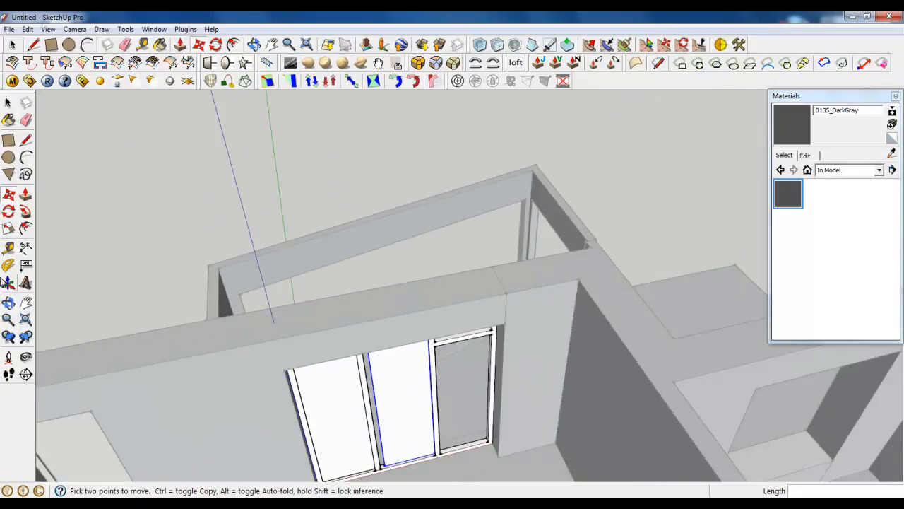
click(8, 229)
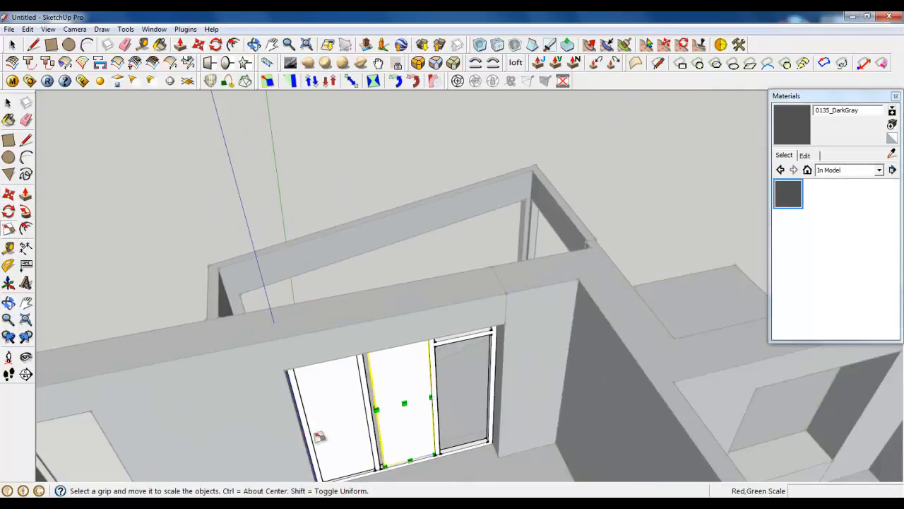
scroll(319, 428, up, 8)
scroll(438, 375, up, 3)
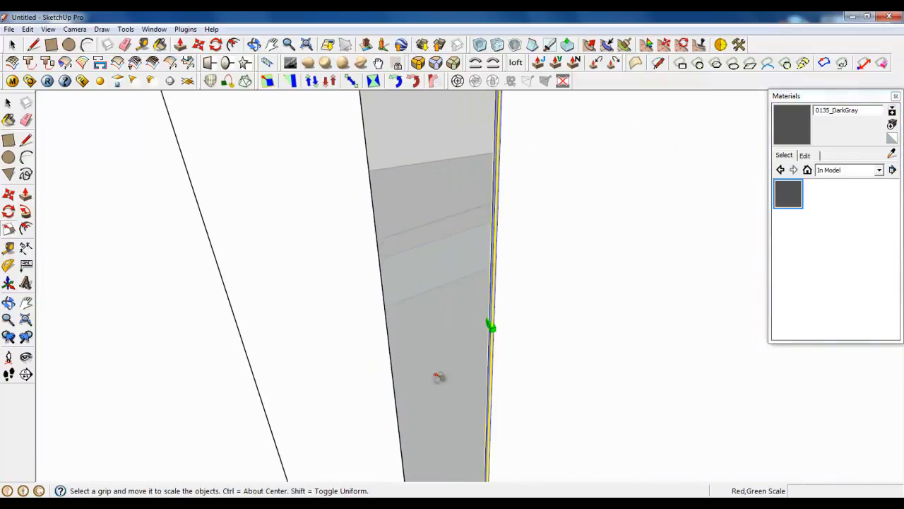
scroll(487, 323, down, 3)
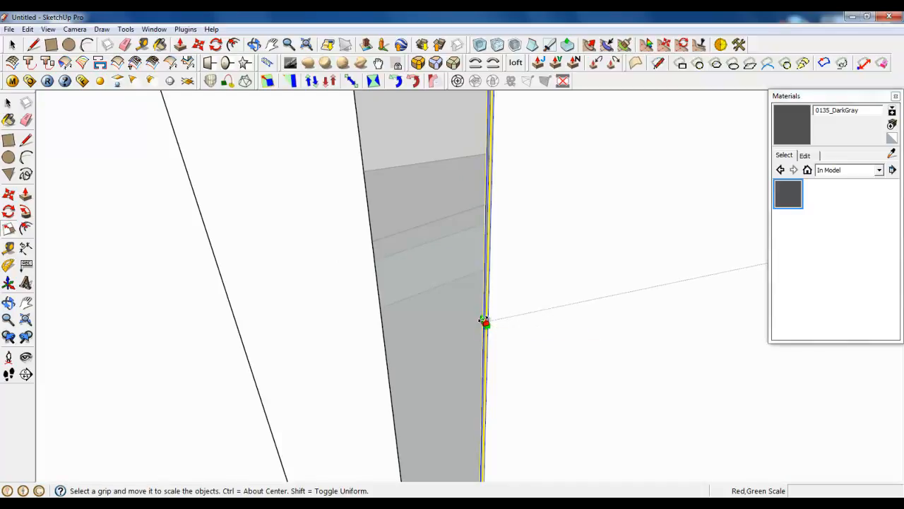
click(484, 321)
middle_drag(376, 374, 221, 377)
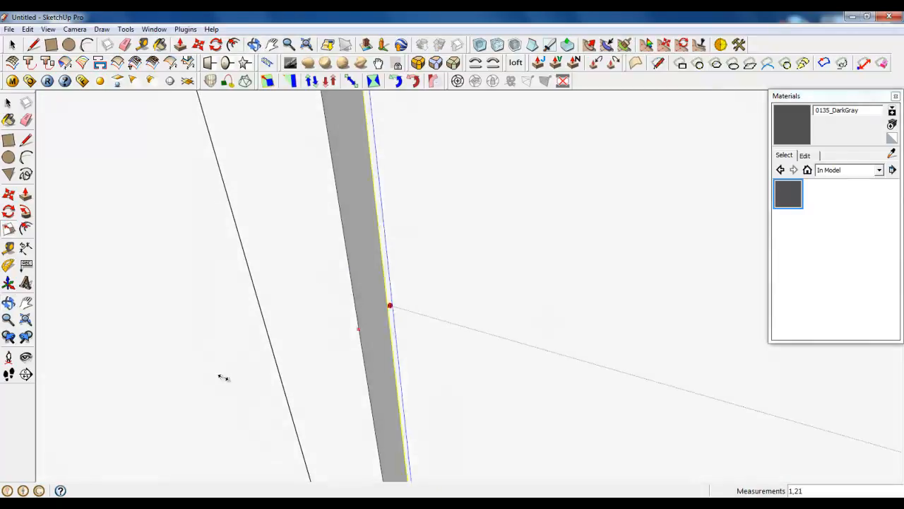
click(375, 342)
key(space)
middle_drag(375, 342, 521, 198)
scroll(533, 176, up, 3)
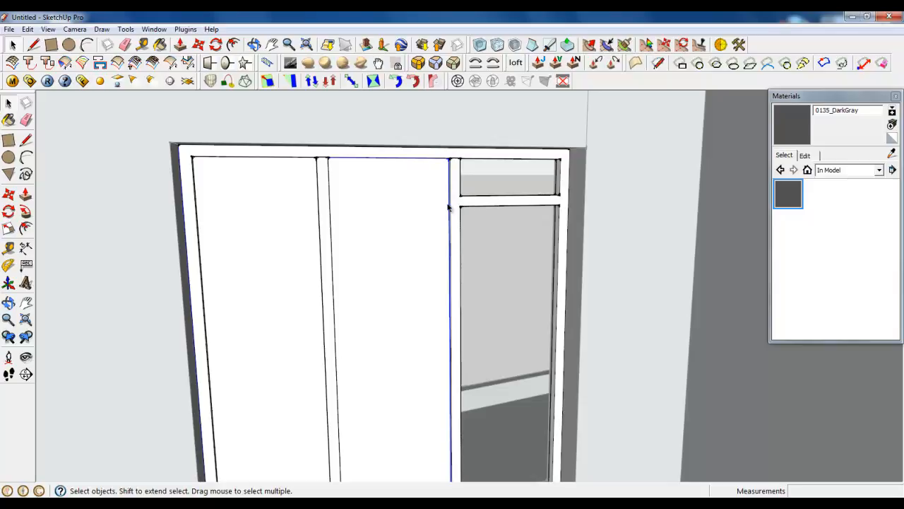
Draw a rectangle about 1984 by 731 mm over the right bay's lower opening, overlapping the mullion, transom and frame
middle_drag(411, 199, 417, 274)
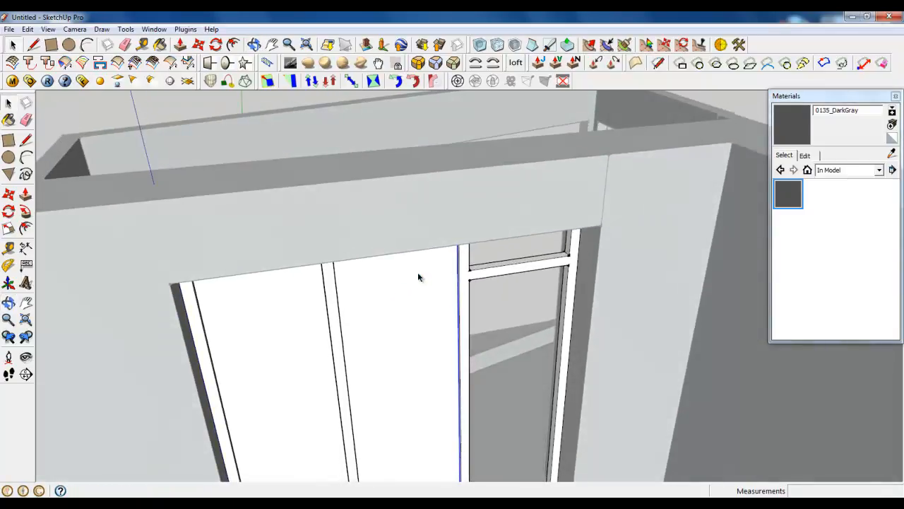
scroll(422, 257, down, 4)
scroll(464, 397, up, 3)
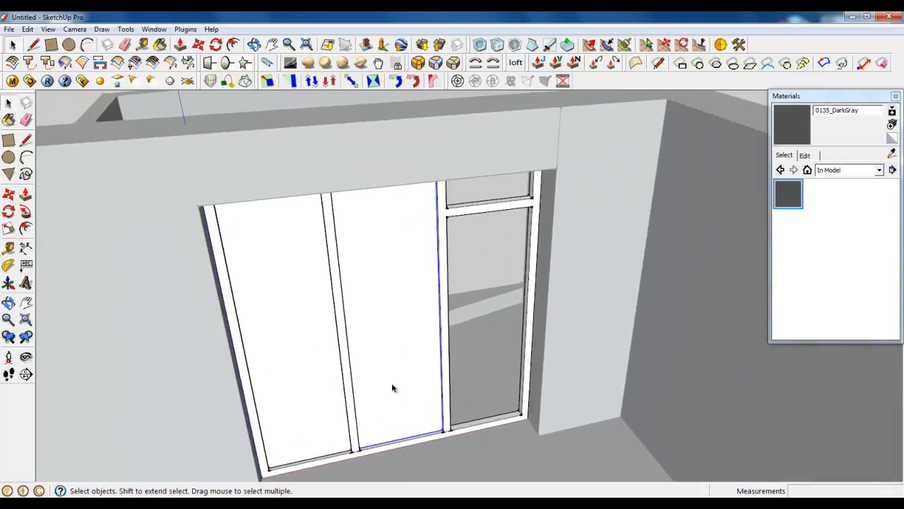
click(51, 45)
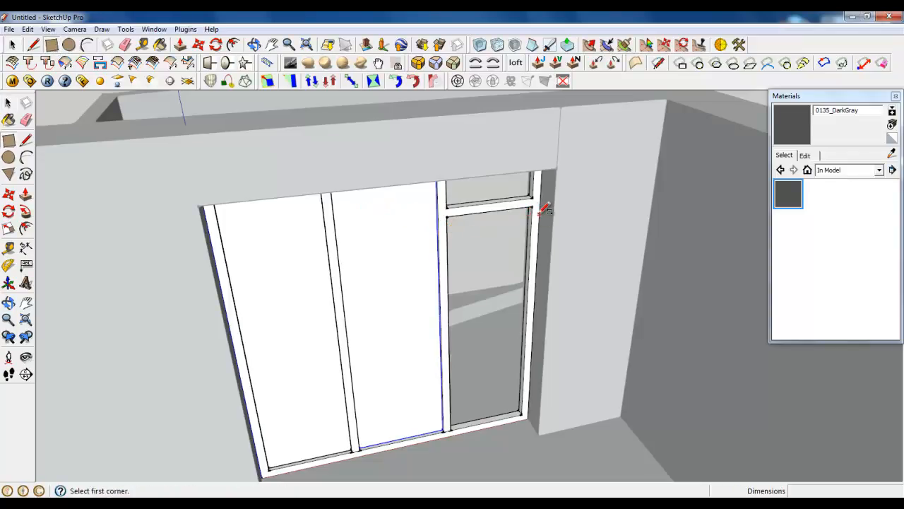
scroll(545, 209, up, 3)
scroll(544, 164, down, 2)
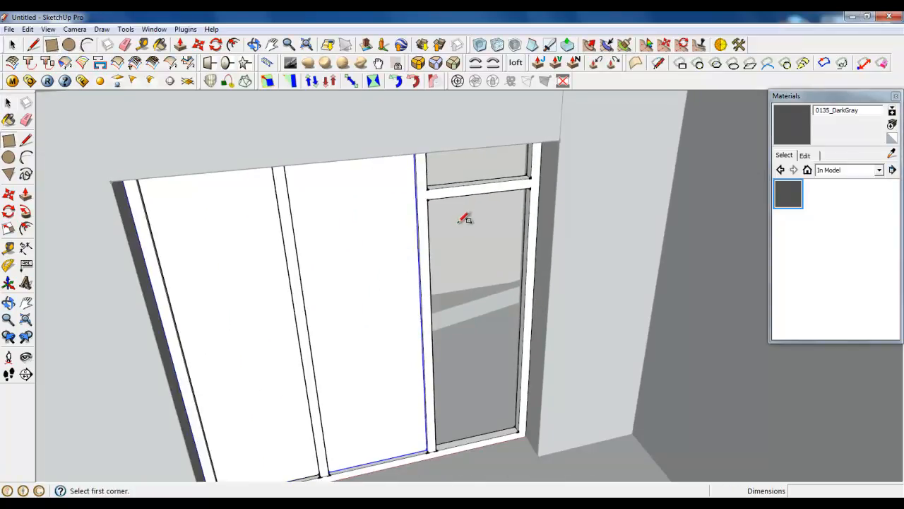
scroll(484, 189, up, 5)
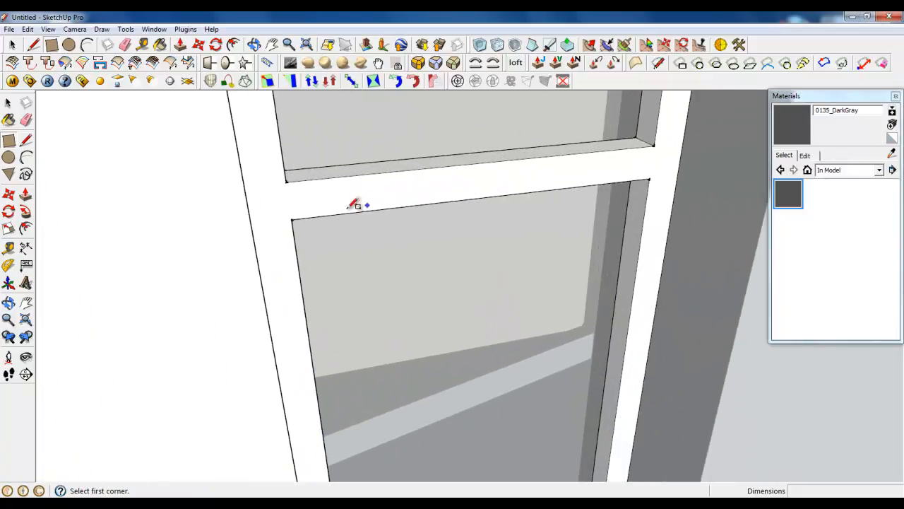
scroll(295, 204, up, 2)
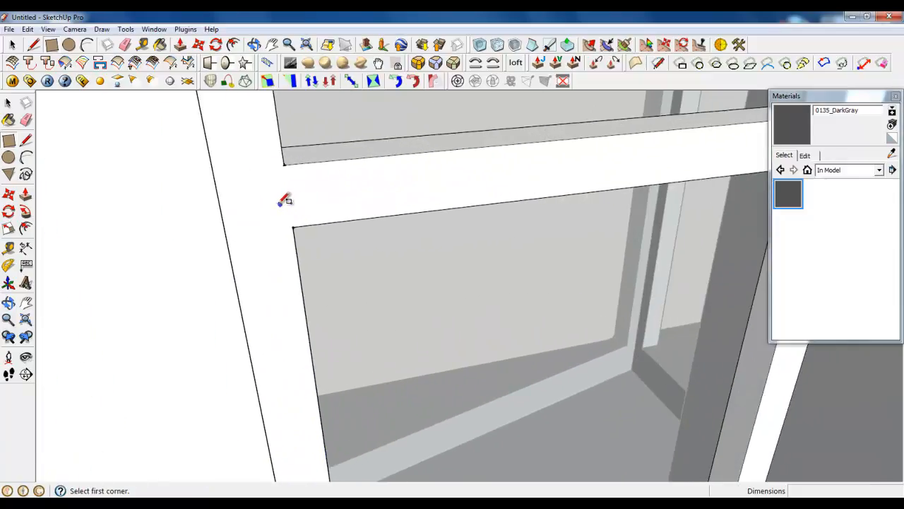
click(237, 188)
scroll(231, 166, down, 6)
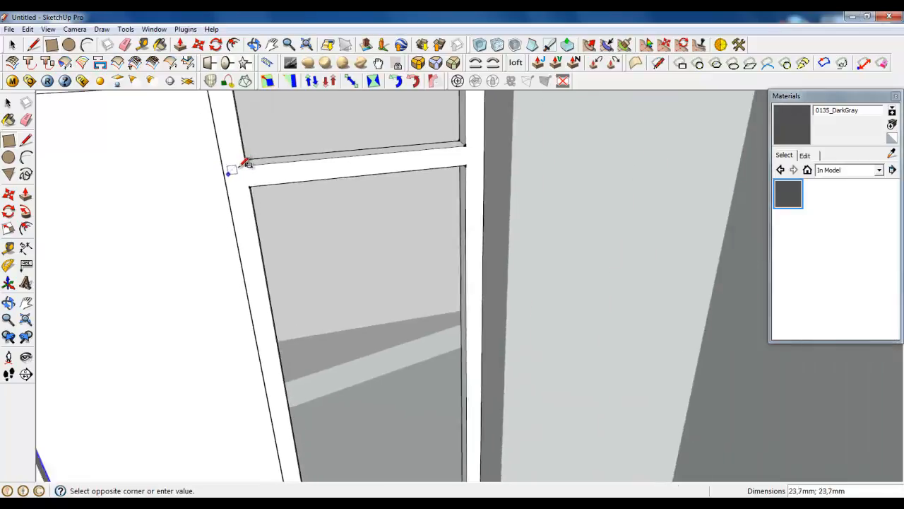
scroll(373, 353, down, 2)
scroll(390, 313, up, 6)
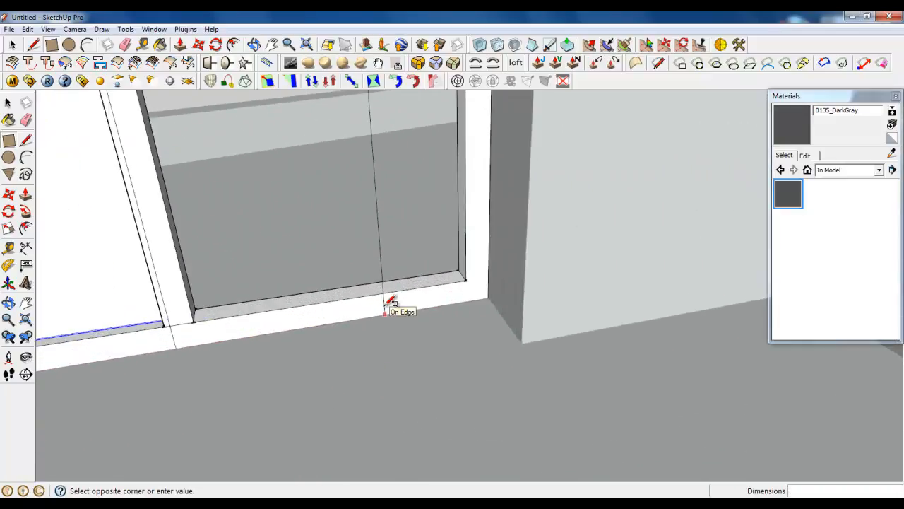
scroll(443, 299, up, 2)
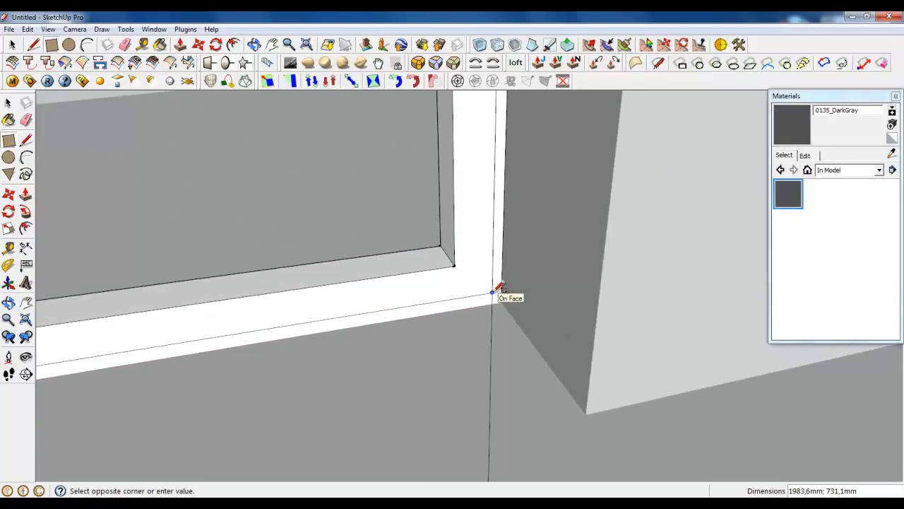
click(498, 293)
scroll(501, 298, down, 2)
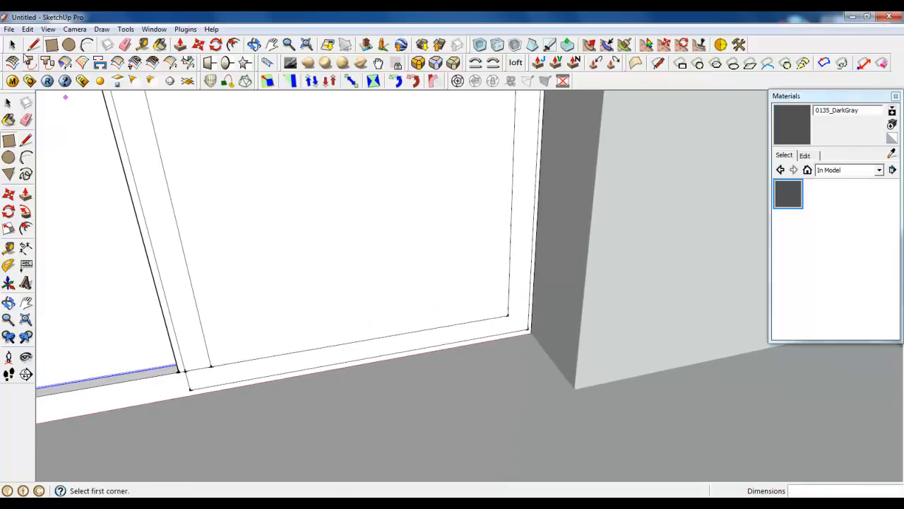
Group the new rectangle covering the right bay's lower opening, including its face and edges
key(space)
middle_drag(375, 400, 436, 450)
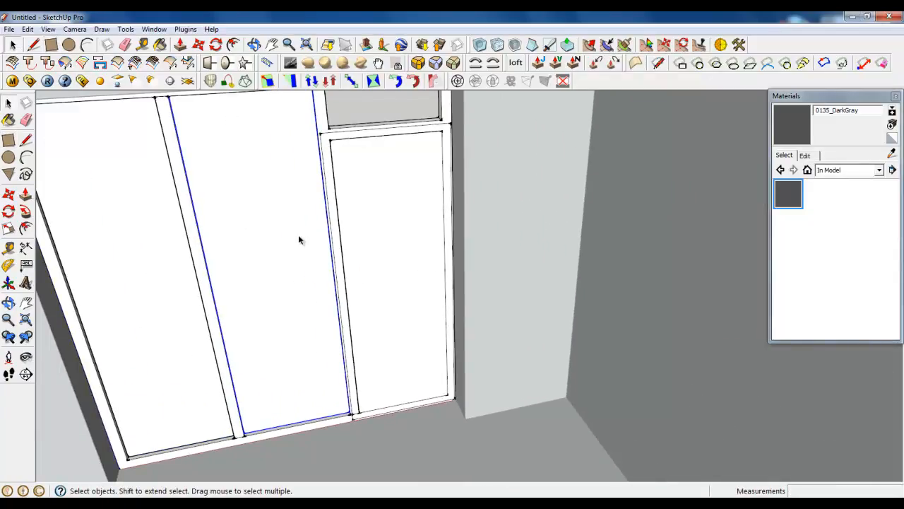
click(345, 164)
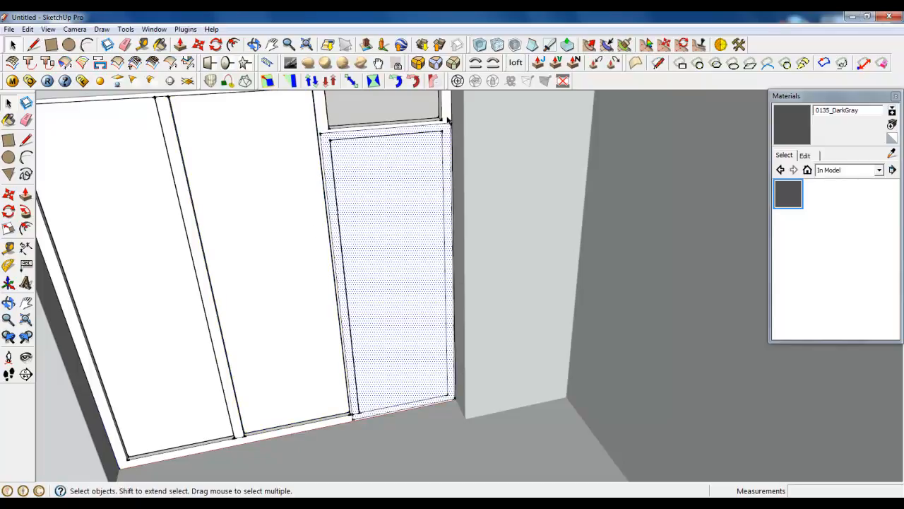
scroll(525, 376, down, 4)
scroll(412, 235, up, 5)
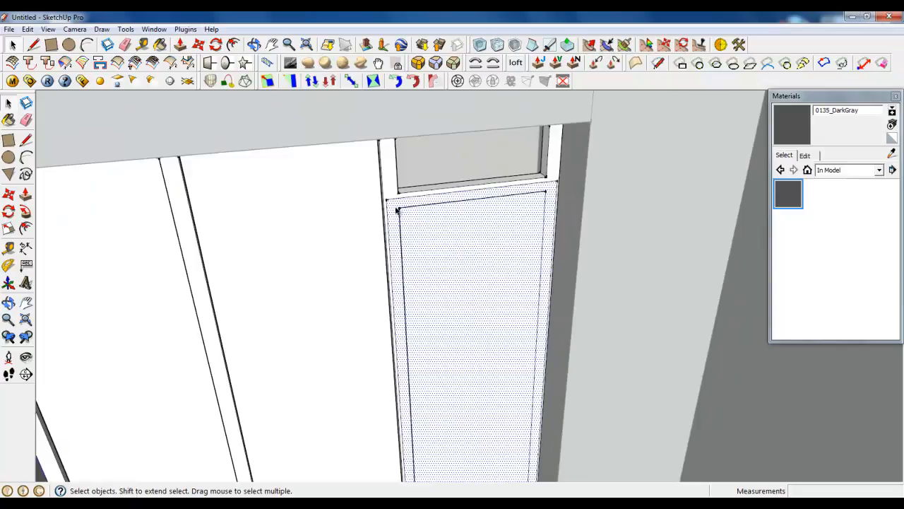
triple_click(396, 210)
right_click(396, 207)
click(425, 305)
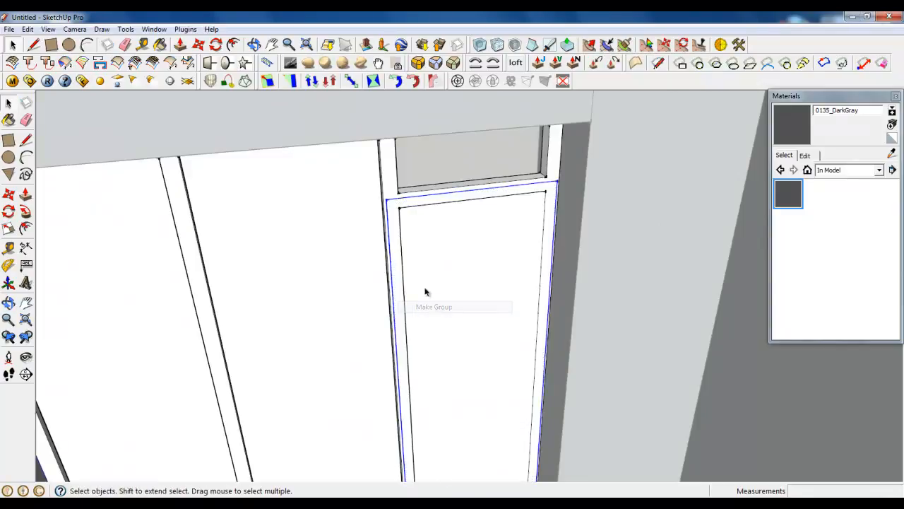
Open the new group for editing and extrude its face 15 mm to form the door panel
double_click(395, 207)
scroll(397, 208, down, 3)
scroll(414, 250, up, 3)
scroll(388, 166, up, 3)
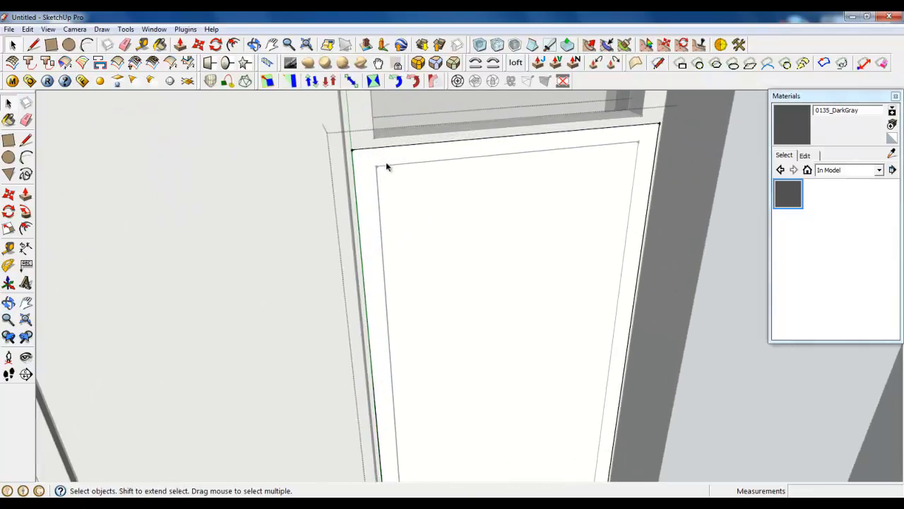
middle_drag(388, 166, 504, 175)
click(180, 43)
scroll(384, 196, up, 3)
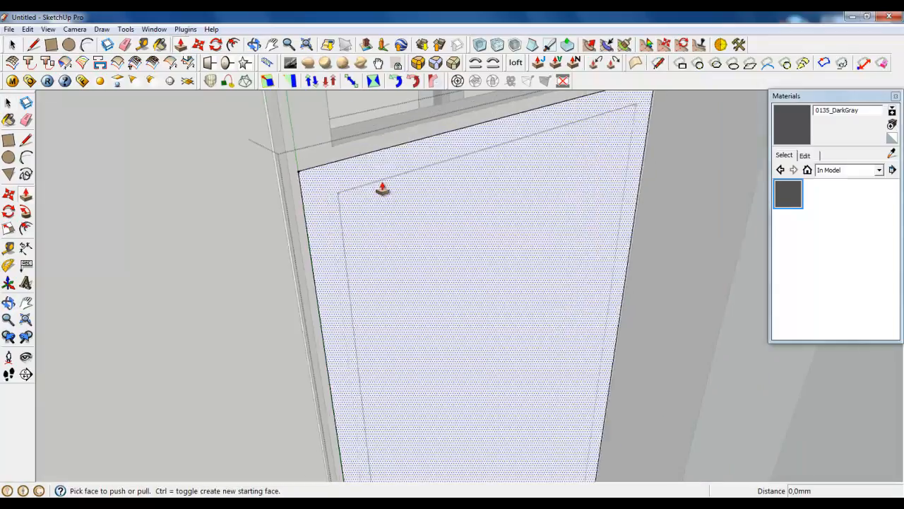
click(322, 177)
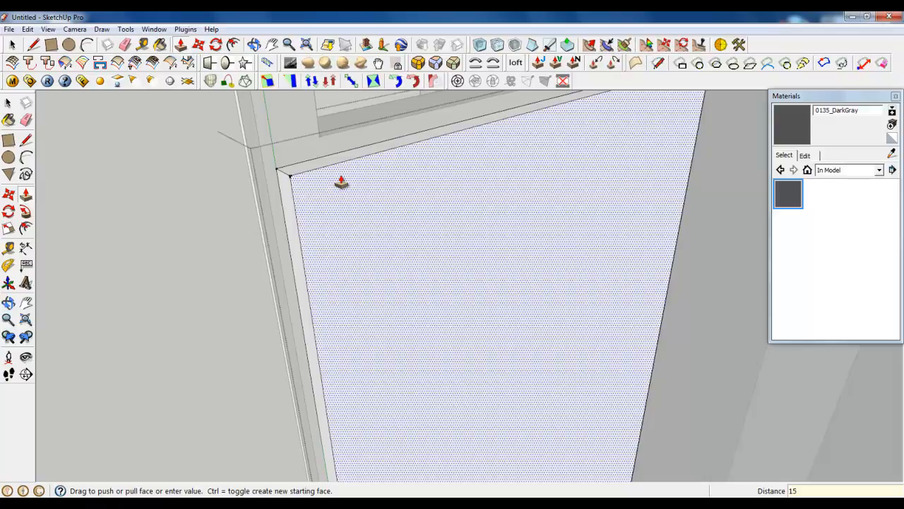
key(Return)
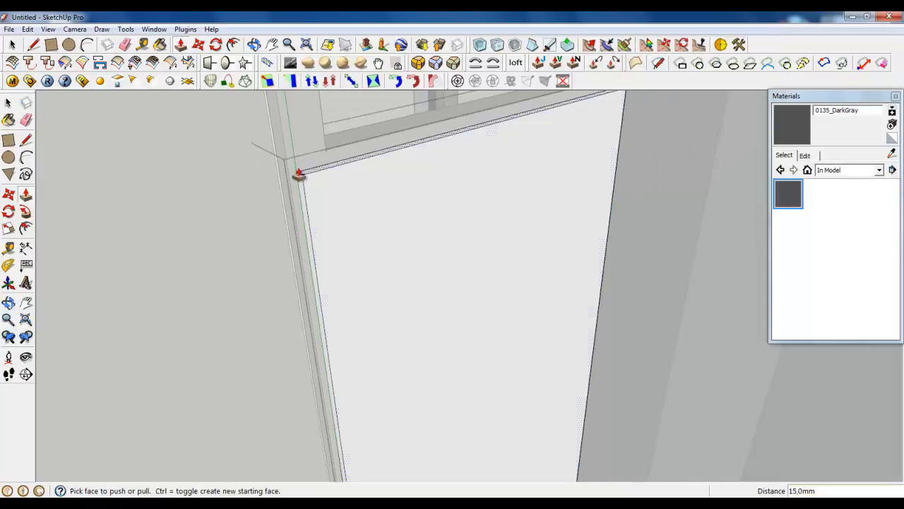
Draw a 1900 mm high rectangle on the panel's reverse face, spanning the frame opening from corner to corner
scroll(297, 205, up, 5)
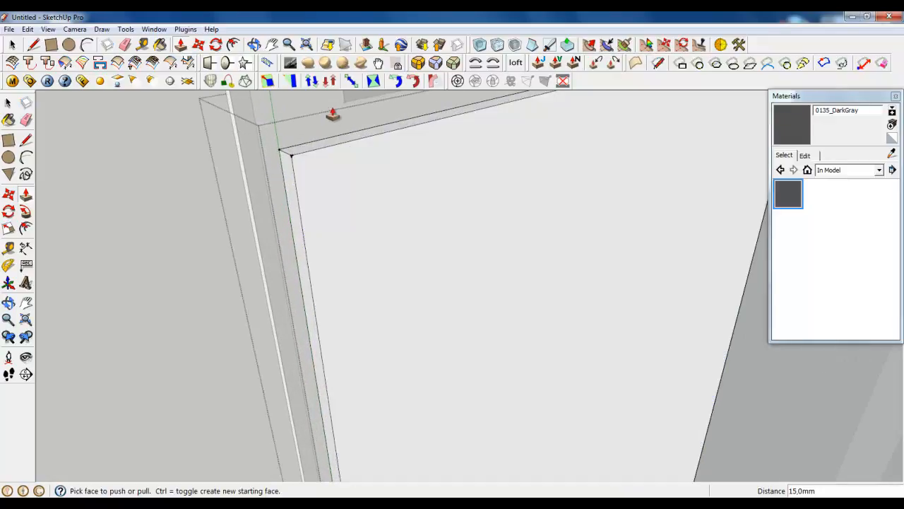
middle_drag(264, 172, 431, 165)
scroll(295, 191, up, 3)
middle_drag(295, 191, 692, 115)
scroll(534, 242, down, 2)
scroll(534, 242, down, 6)
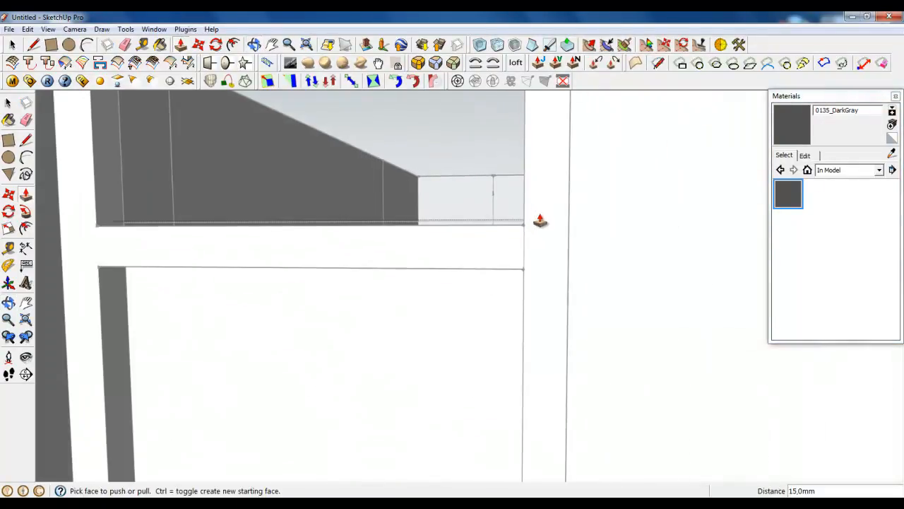
scroll(341, 262, up, 4)
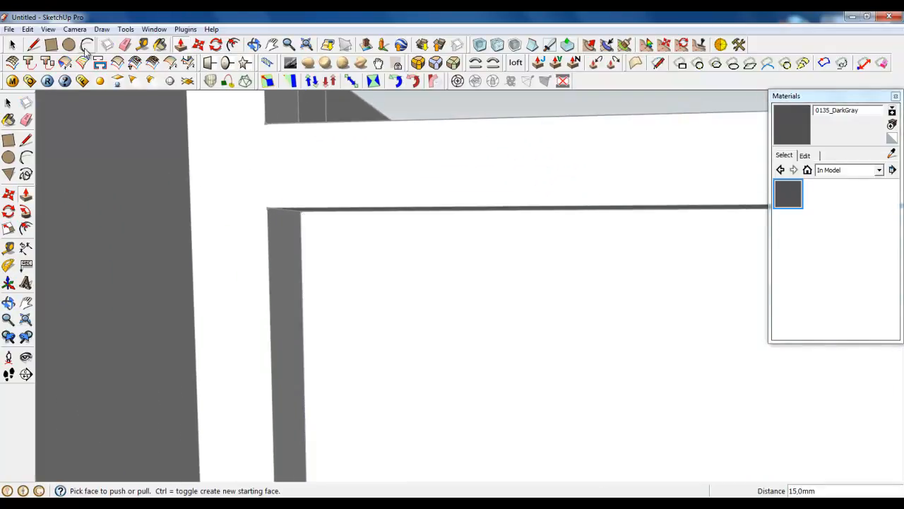
click(50, 45)
click(312, 210)
scroll(248, 145, down, 6)
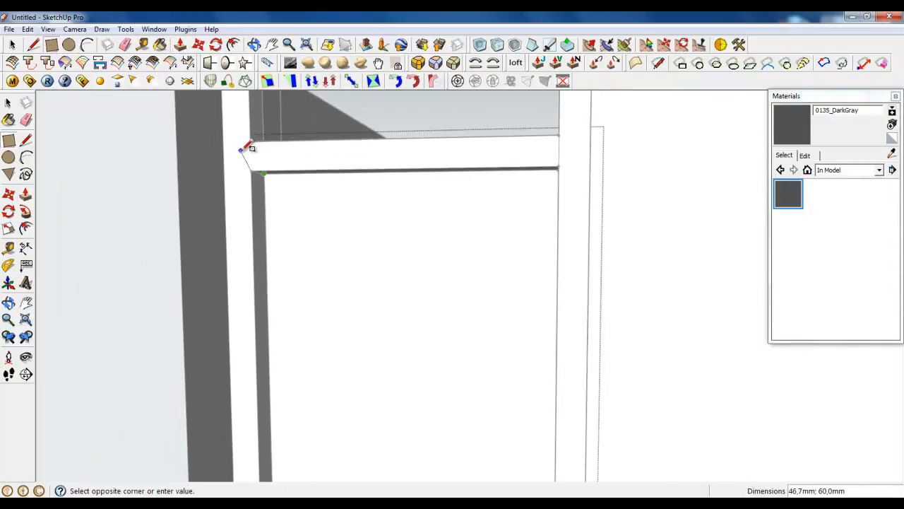
middle_drag(255, 141, 308, 346)
scroll(424, 428, up, 6)
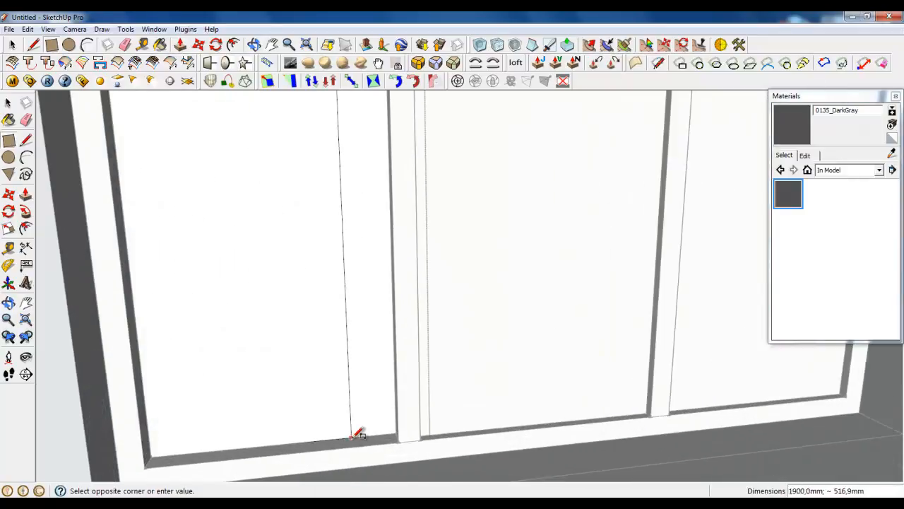
click(436, 425)
Extrude the rectangle on the panel's reverse face 40 mm outward within the frame opening
scroll(469, 446, up, 2)
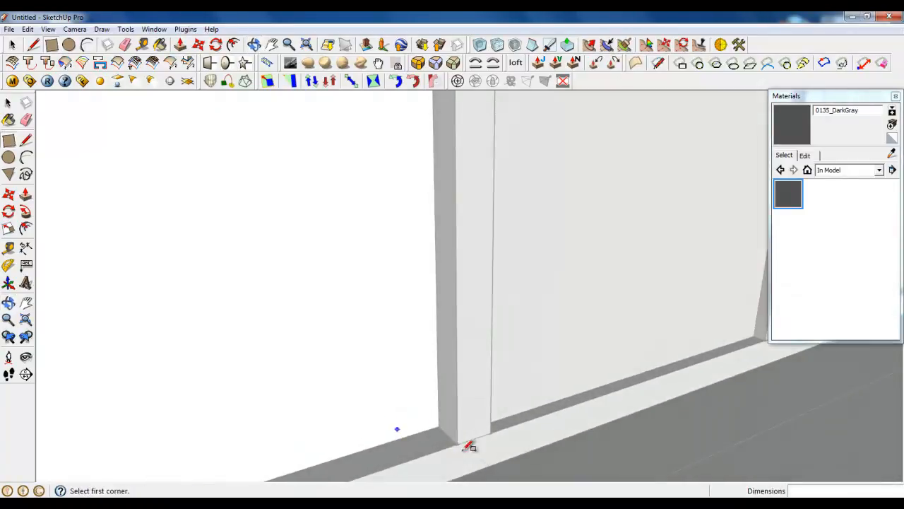
click(180, 45)
click(344, 324)
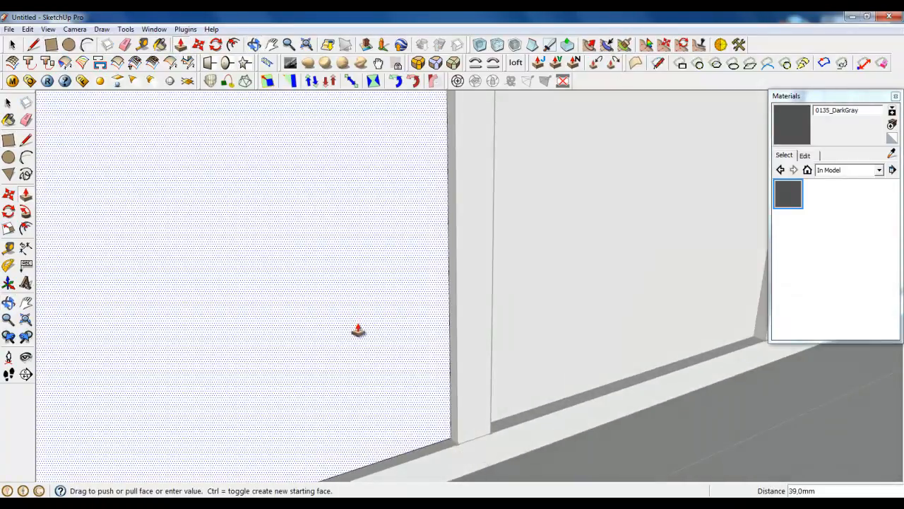
click(358, 330)
middle_drag(358, 330, 246, 264)
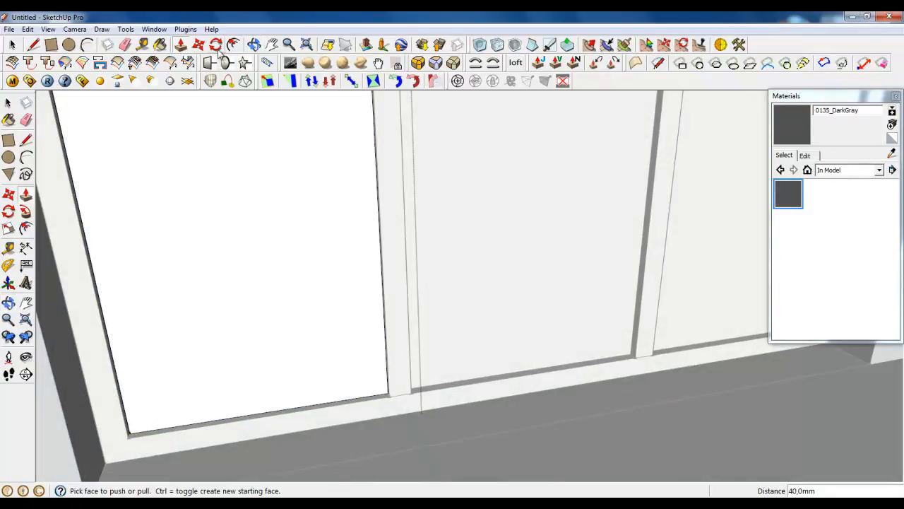
Offset the door panel face's outline inward to form a frame border
key(f)
scroll(257, 395, up, 1)
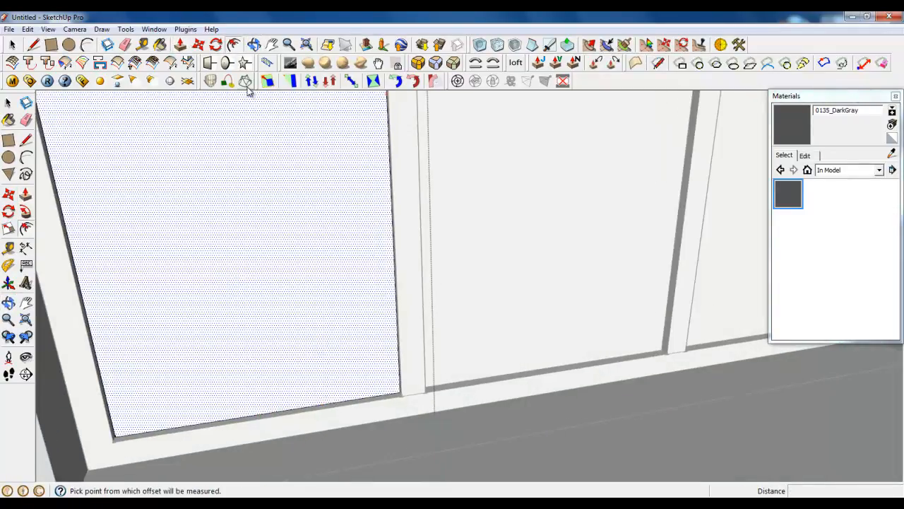
click(304, 305)
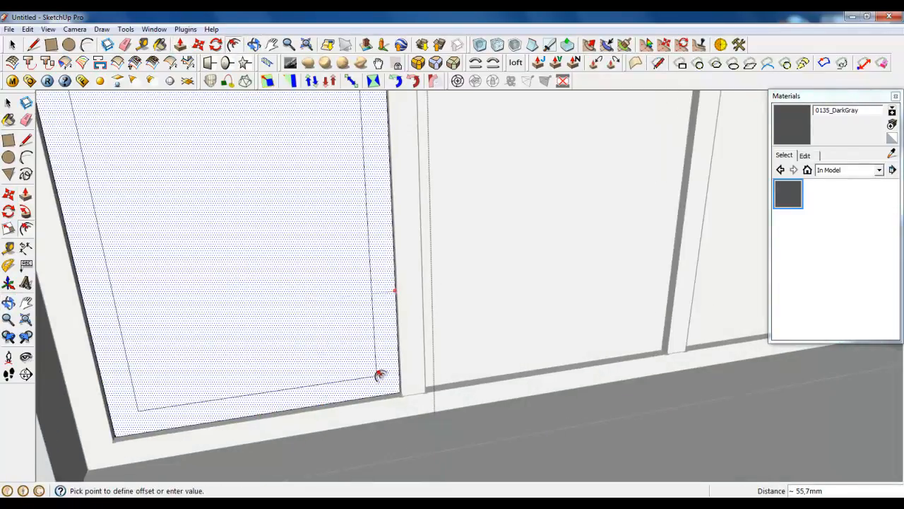
key(Return)
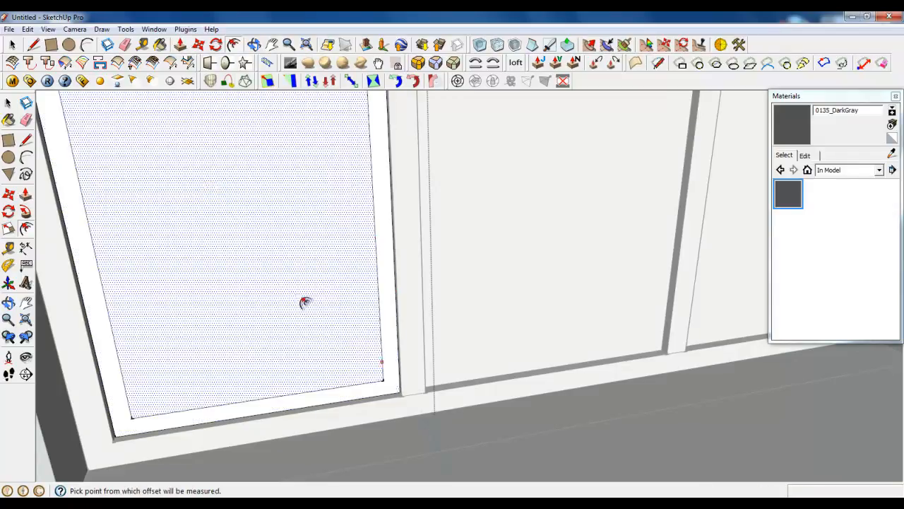
Push the inner panel face back 55 mm to cut an opening through the door
click(180, 45)
click(298, 337)
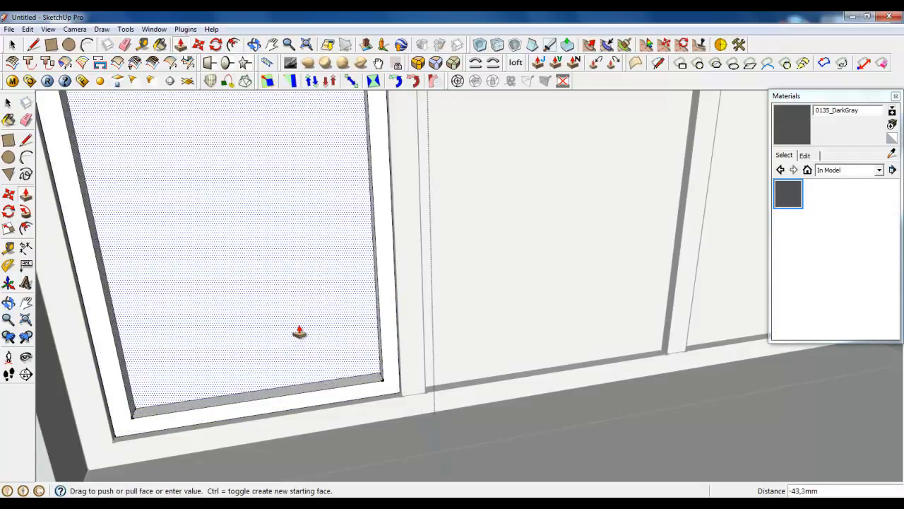
scroll(311, 339, up, 4)
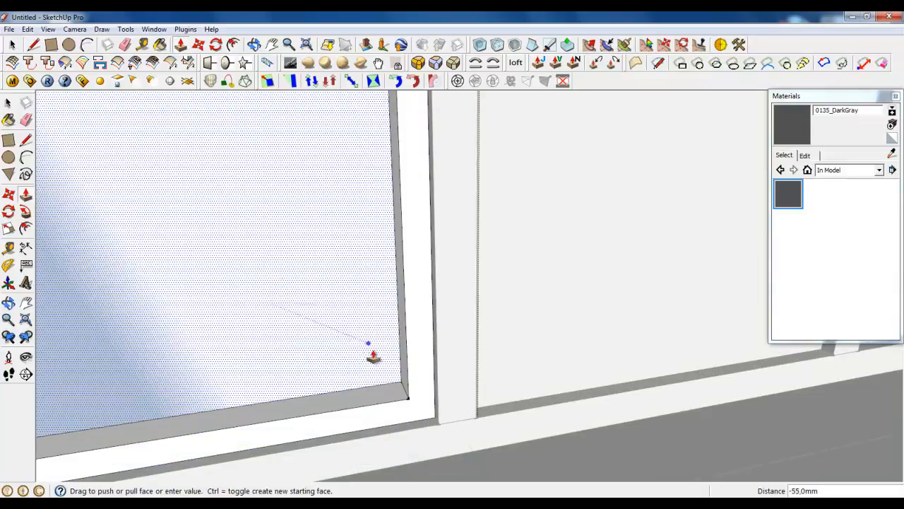
middle_drag(370, 347, 380, 362)
scroll(380, 363, down, 6)
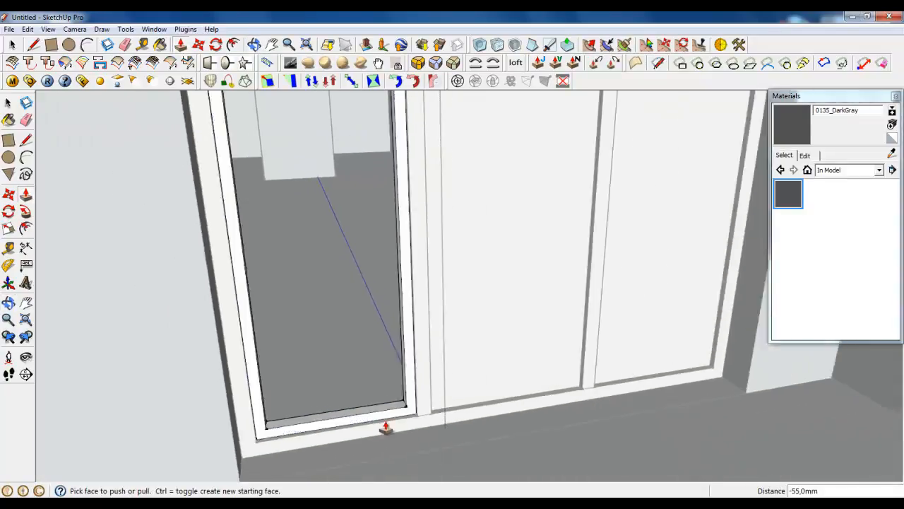
click(384, 428)
Draw diagonal mitre lines from the inner to the outer corners at both upper corners of the door frame's other side
middle_drag(383, 428, 251, 274)
scroll(251, 274, down, 3)
click(12, 44)
scroll(430, 148, up, 6)
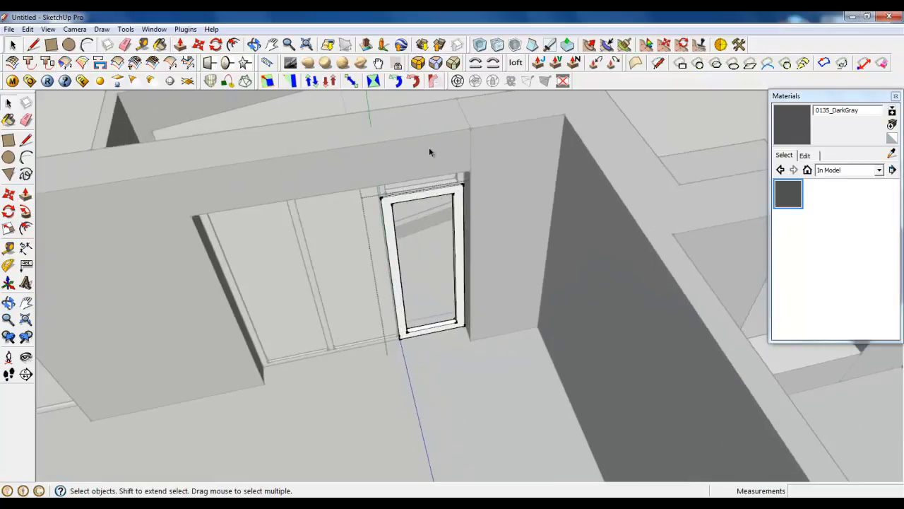
scroll(375, 232, down, 2)
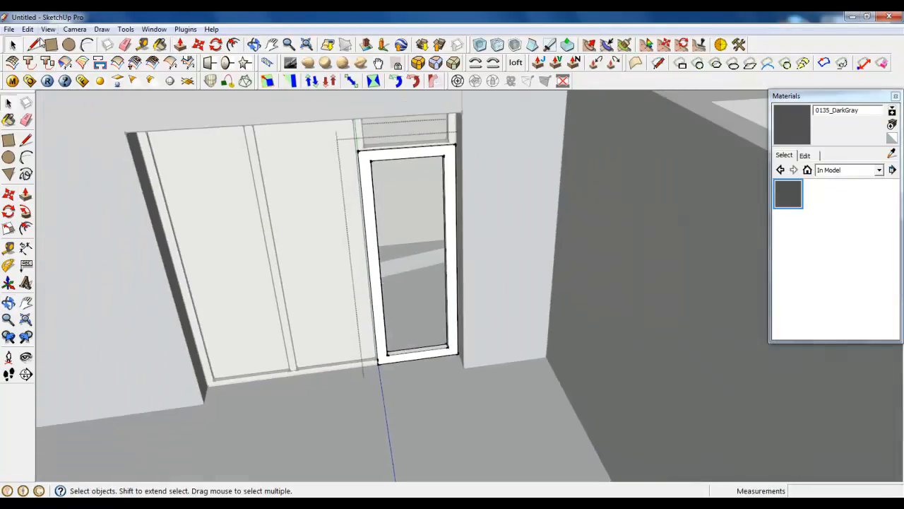
key(l)
scroll(396, 139, up, 2)
scroll(364, 151, up, 5)
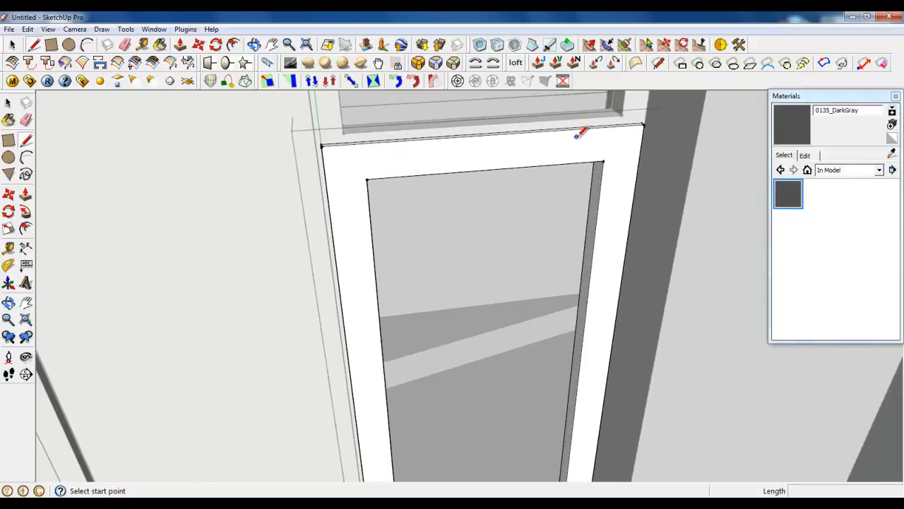
scroll(549, 257, down, 5)
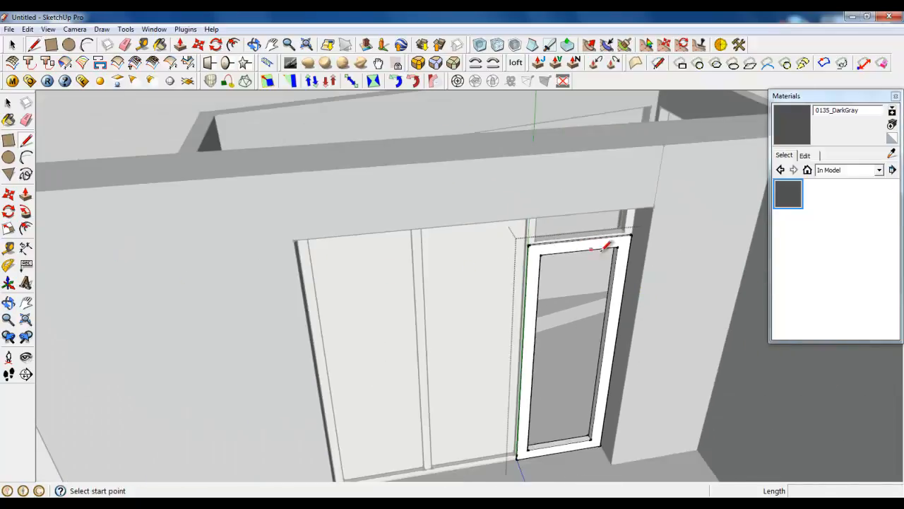
scroll(602, 248, up, 2)
click(625, 239)
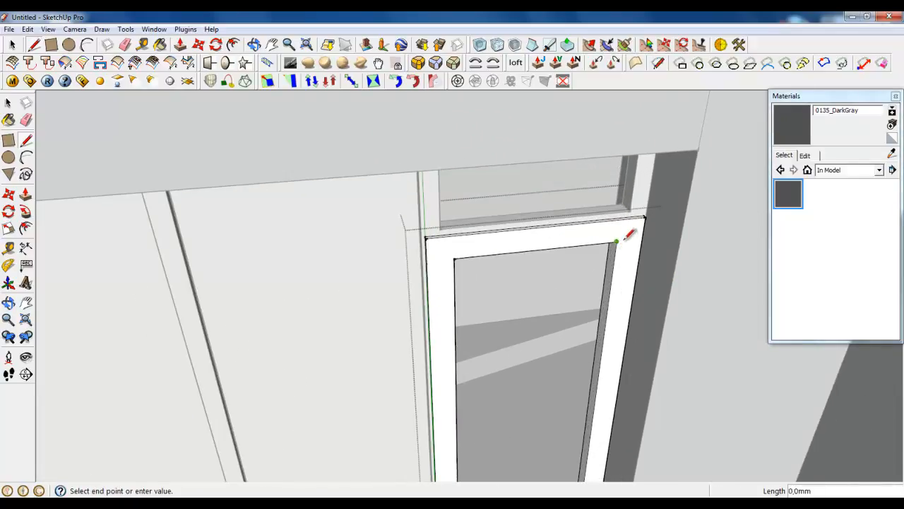
click(645, 216)
scroll(481, 238, up, 4)
click(401, 281)
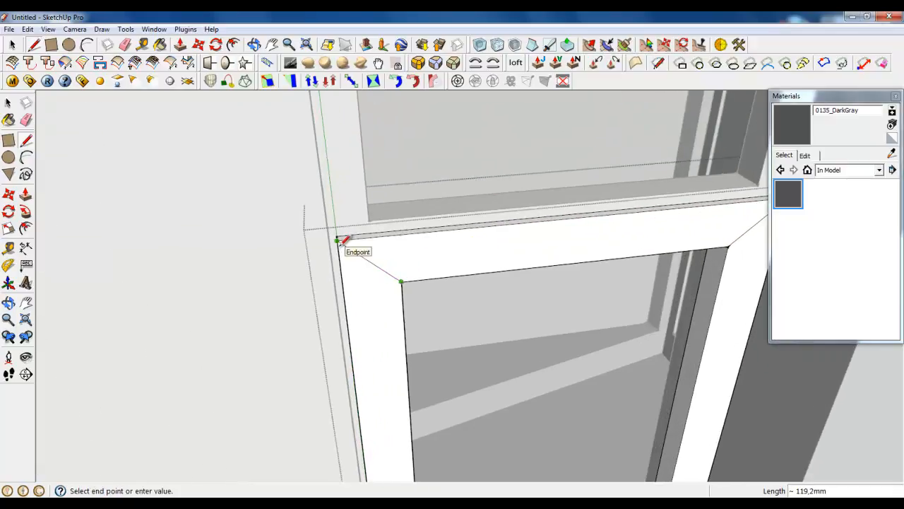
click(338, 241)
Draw diagonal mitre lines from the inner to the outer corners at both lower corners of the door frame
scroll(383, 208, down, 6)
scroll(389, 438, up, 5)
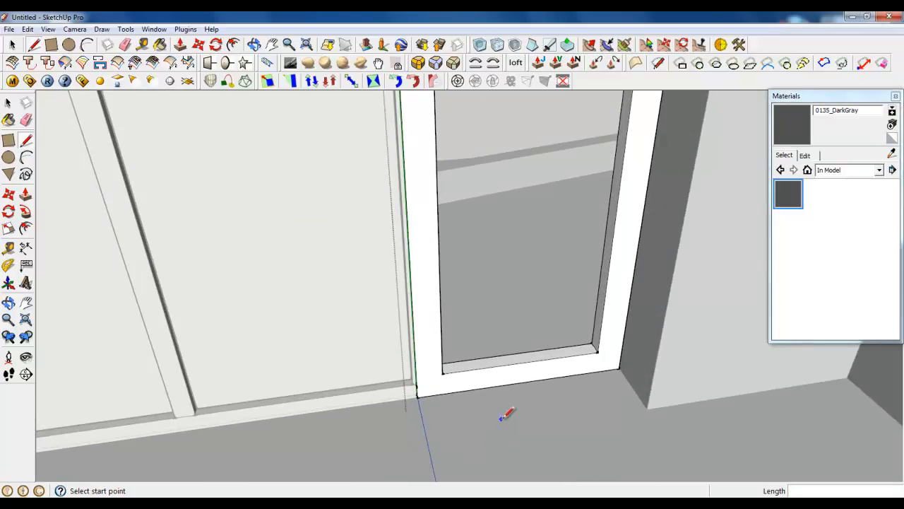
scroll(503, 417, up, 3)
click(397, 339)
click(351, 383)
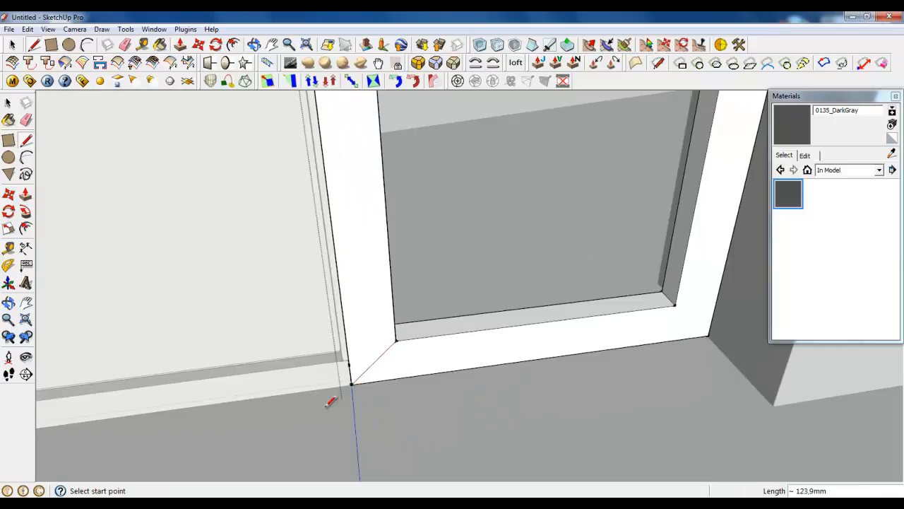
scroll(326, 407, down, 2)
scroll(605, 378, up, 2)
click(558, 309)
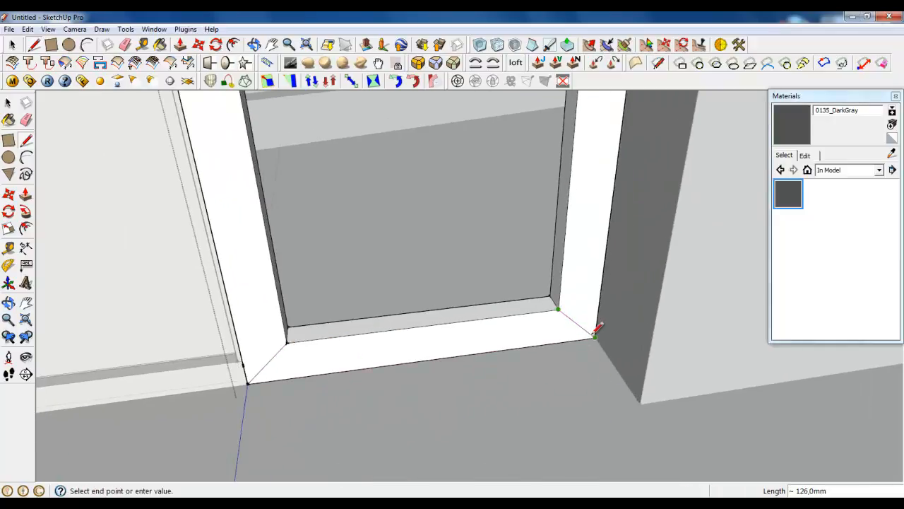
click(594, 337)
key(space)
scroll(343, 452, down, 4)
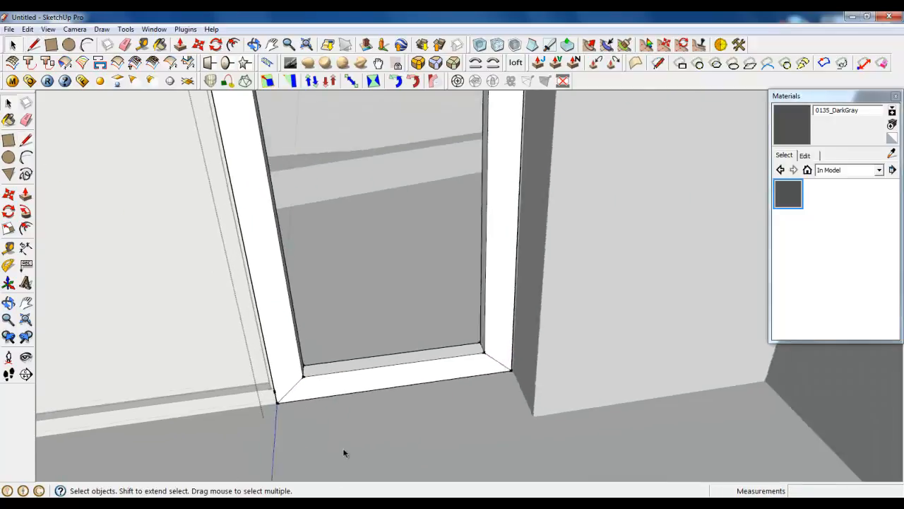
Draw a lengthwise line across the opening's bottom ledge, starting from the midpoint of its short edge
middle_drag(466, 458, 408, 357)
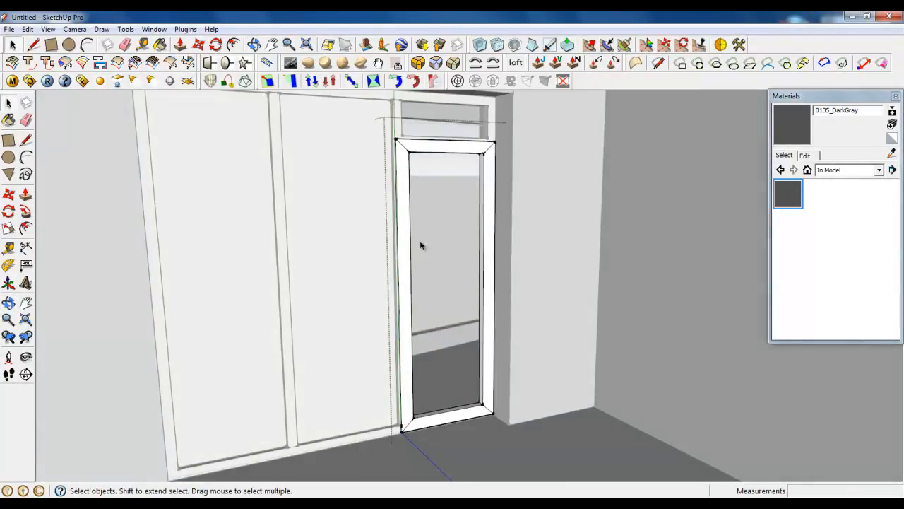
click(33, 45)
scroll(511, 456, up, 1)
scroll(411, 410, up, 2)
scroll(544, 347, up, 3)
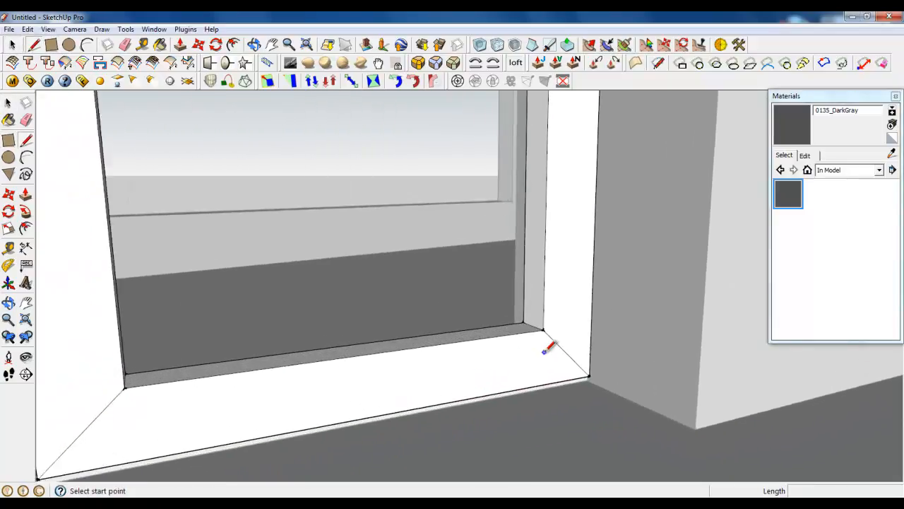
middle_drag(544, 347, 541, 318)
scroll(541, 318, up, 2)
click(535, 284)
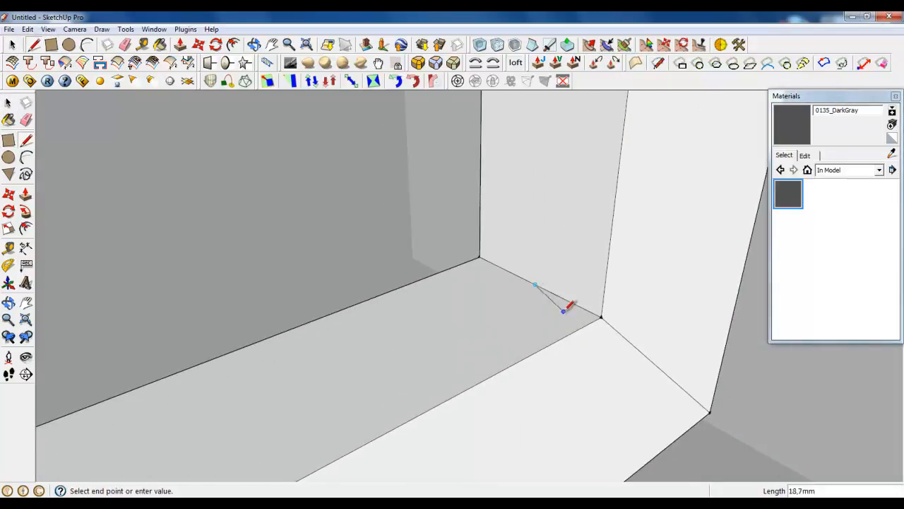
scroll(569, 307, down, 5)
scroll(238, 370, up, 5)
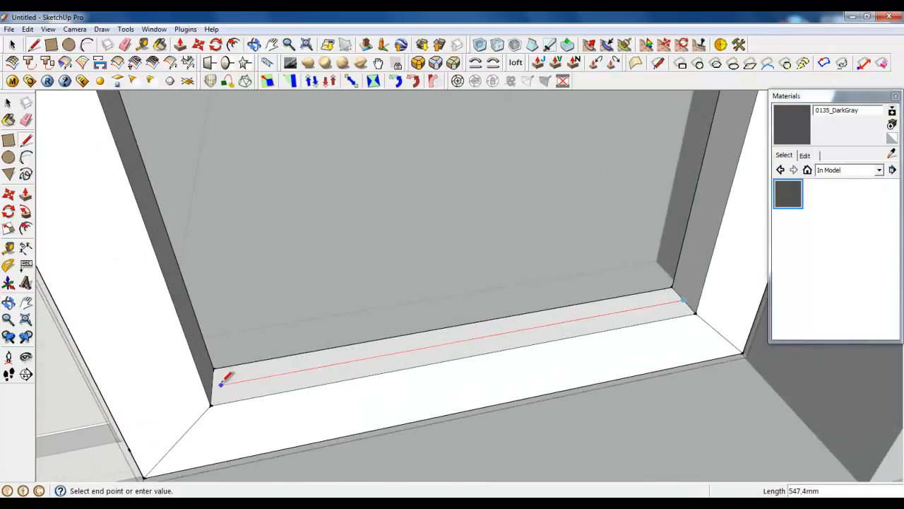
click(207, 385)
scroll(207, 385, up, 1)
Draw a parallel line along the bottom ledge about 2 mm from the centre line to enclose a thin strip
click(204, 386)
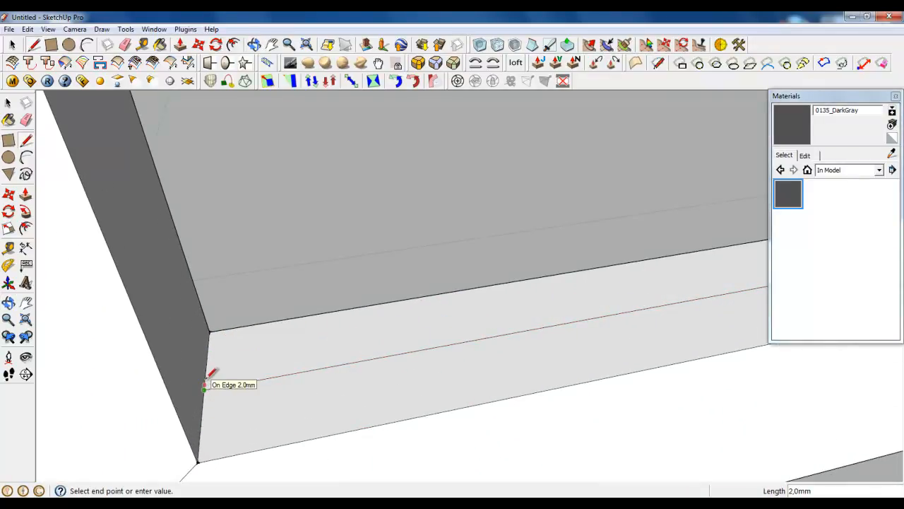
click(209, 373)
click(201, 396)
scroll(146, 426, down, 5)
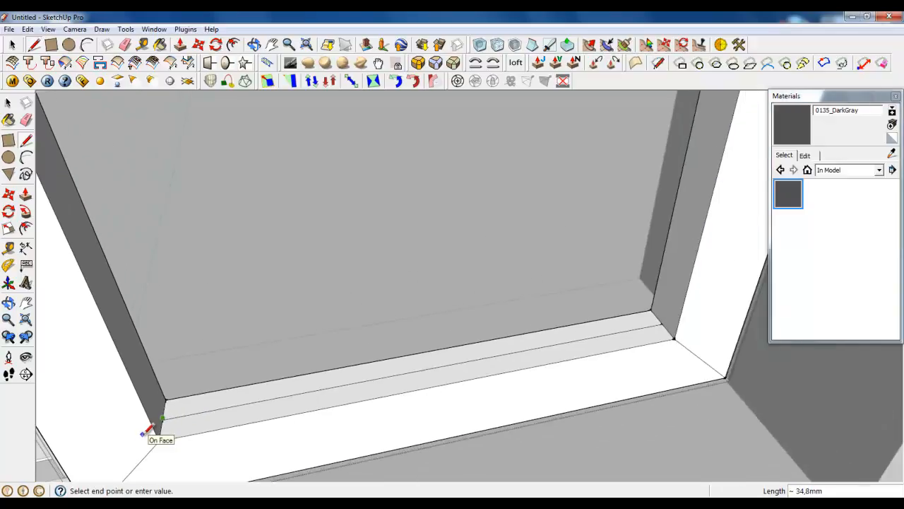
scroll(560, 339, up, 4)
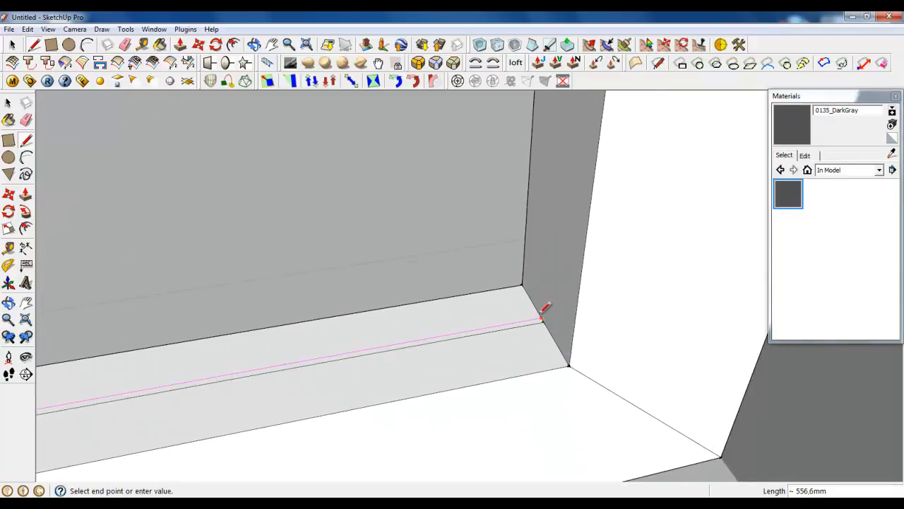
click(541, 319)
Make the thin strip on the bottom ledge a group and open it for editing
key(space)
scroll(544, 342, up, 3)
click(544, 341)
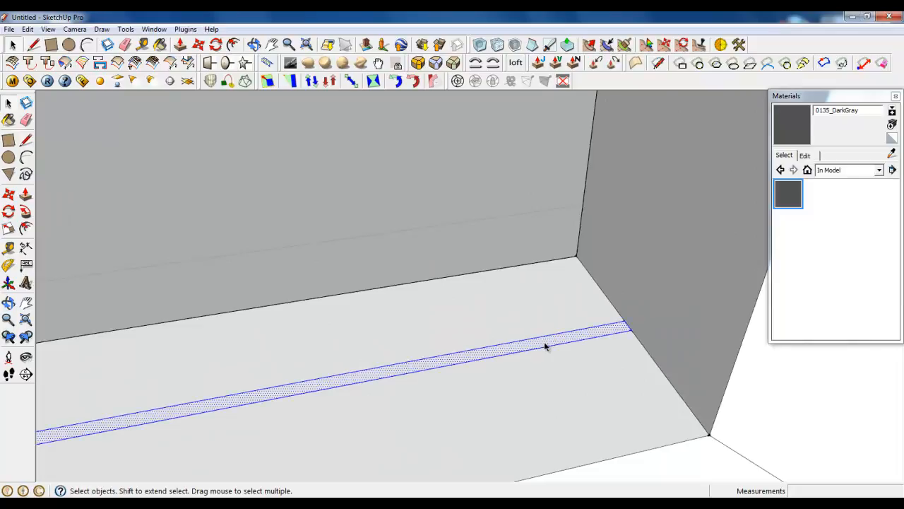
right_click(544, 341)
click(592, 185)
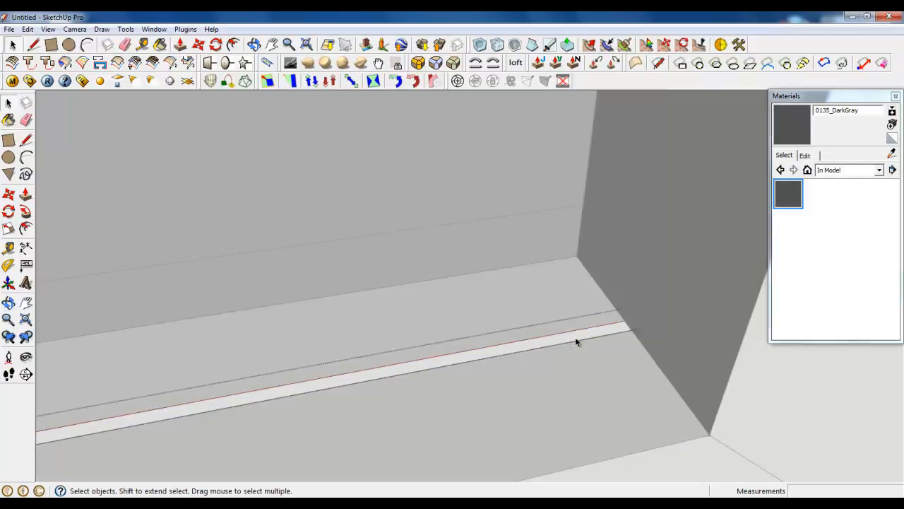
Extrude the strip 1820 mm up to the underside of the top frame to form the glass pane
click(181, 46)
click(439, 363)
scroll(488, 481, down, 5)
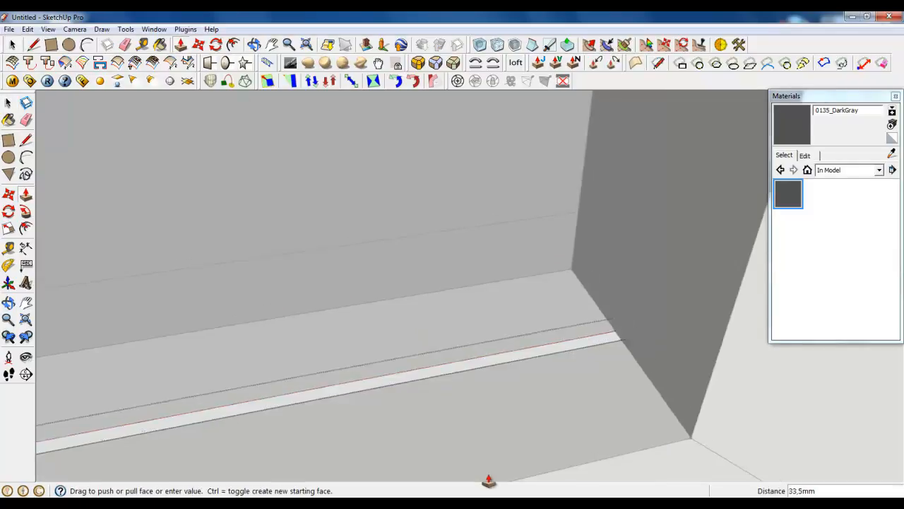
scroll(489, 481, down, 8)
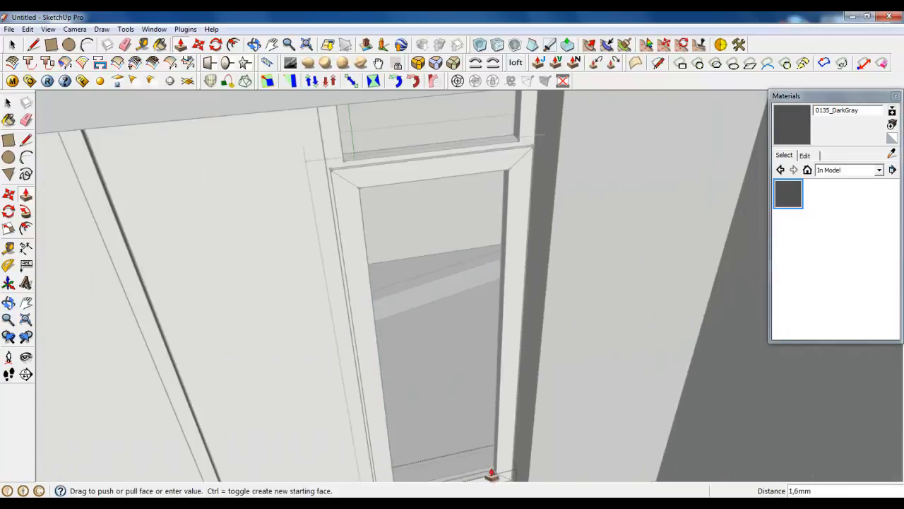
scroll(507, 135, up, 7)
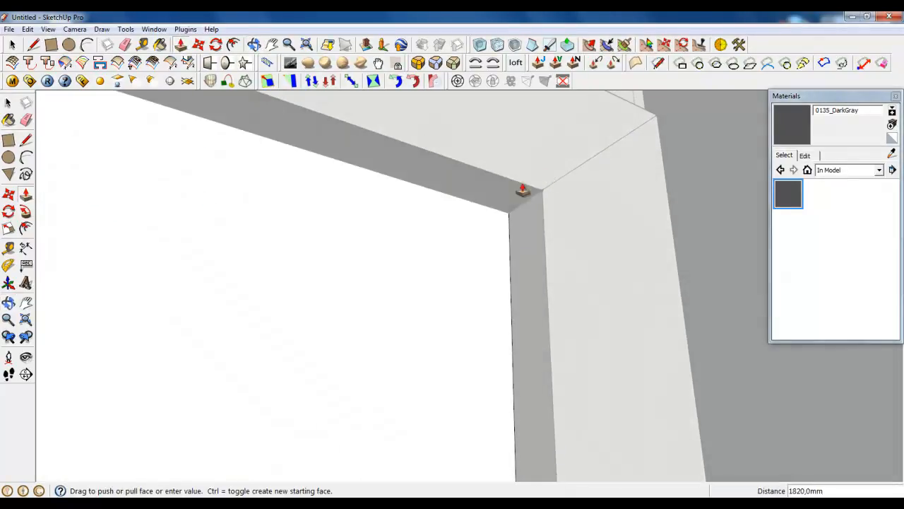
click(510, 196)
Draw a small triangle at the glass pane's upper corner with a diagonal of about 2.8 mm
middle_drag(510, 196, 486, 213)
click(33, 44)
scroll(498, 211, up, 3)
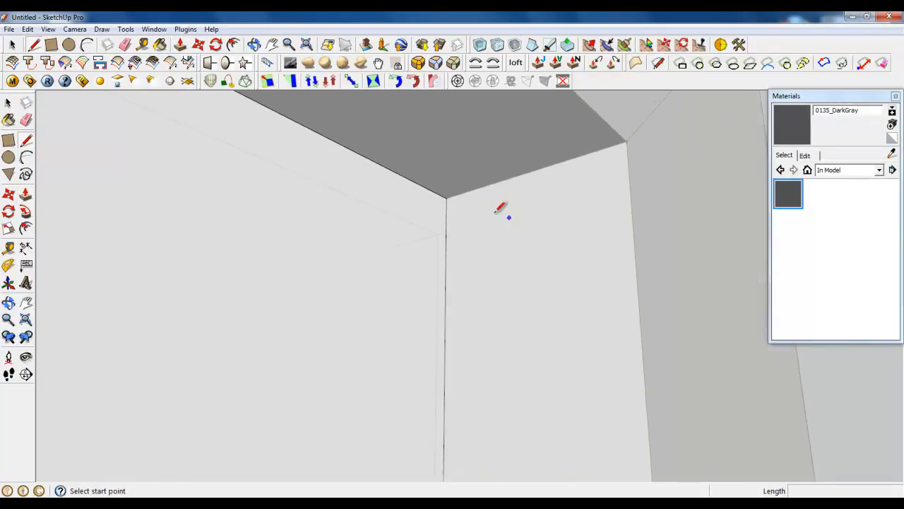
click(447, 197)
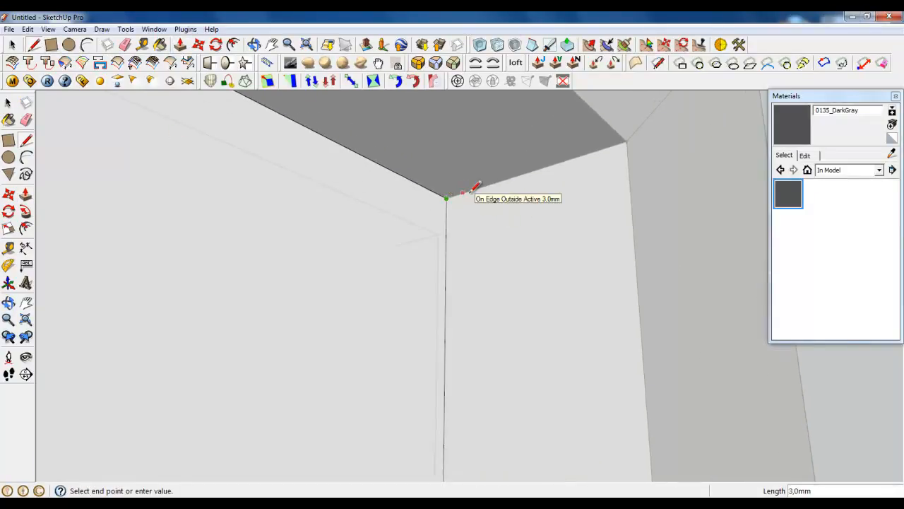
scroll(453, 201, up, 2)
click(442, 216)
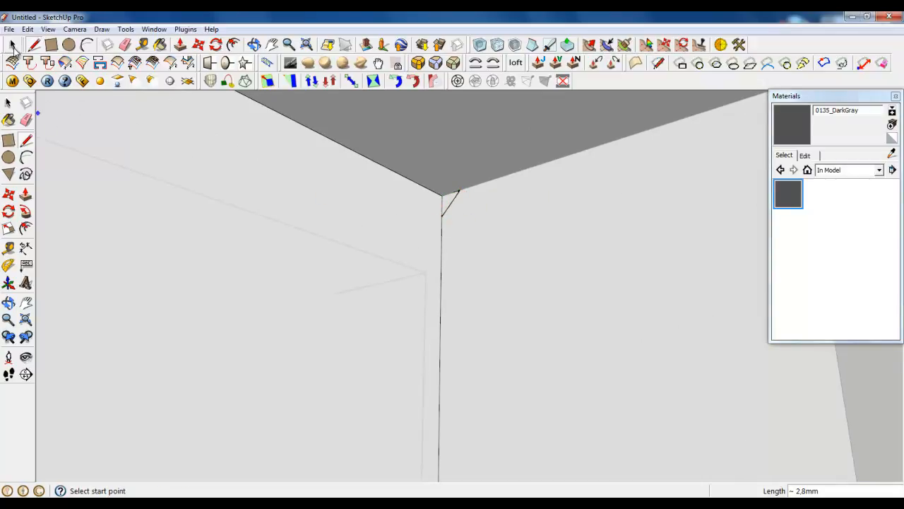
Try to sweep the corner triangle along the glass face's boundary edges with Follow Me
click(13, 46)
scroll(479, 246, up, 2)
double_click(395, 203)
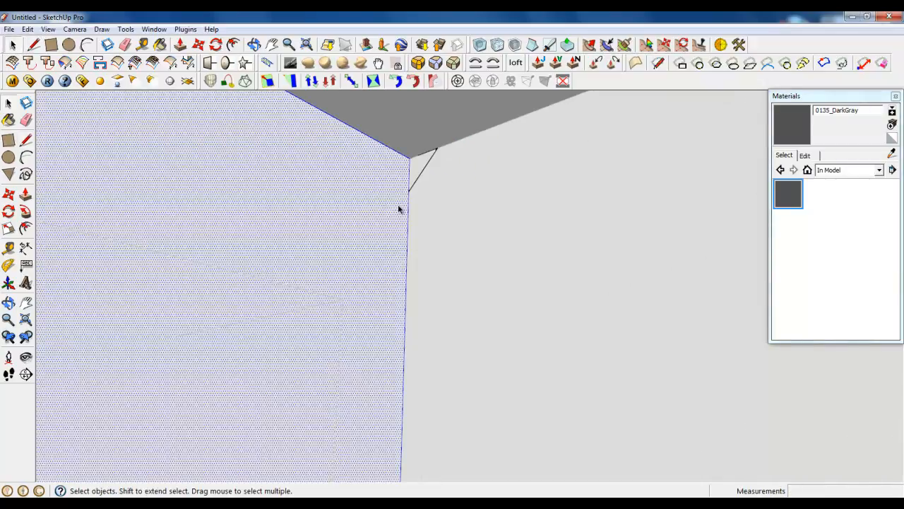
ctrl+shift+click(389, 206)
scroll(375, 172, up, 2)
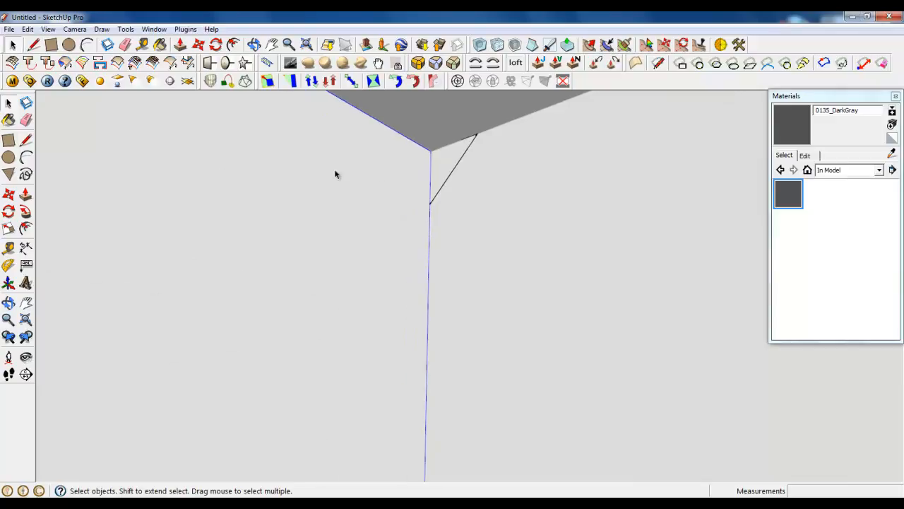
click(25, 210)
drag(435, 175, 320, 206)
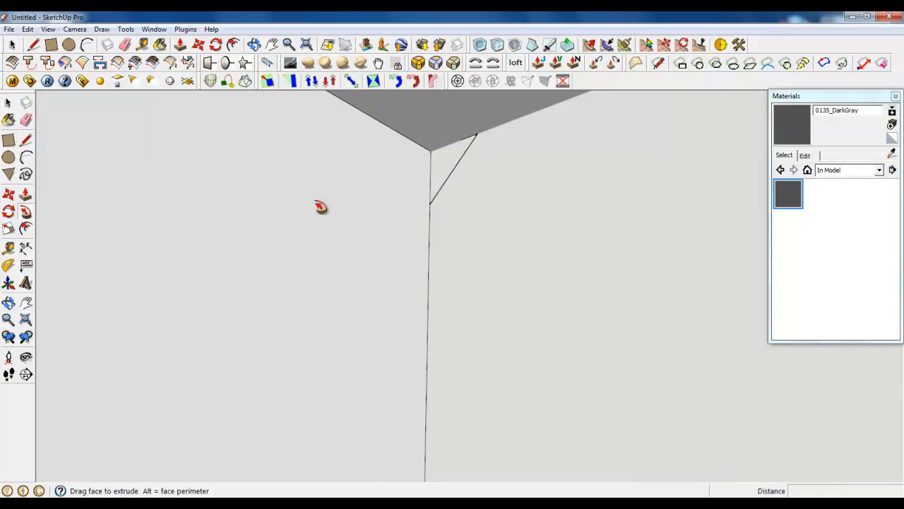
Sweep the small corner triangle along the boundary edges of the glass face with Follow Me, leaving the face out of the path
click(12, 44)
click(360, 228)
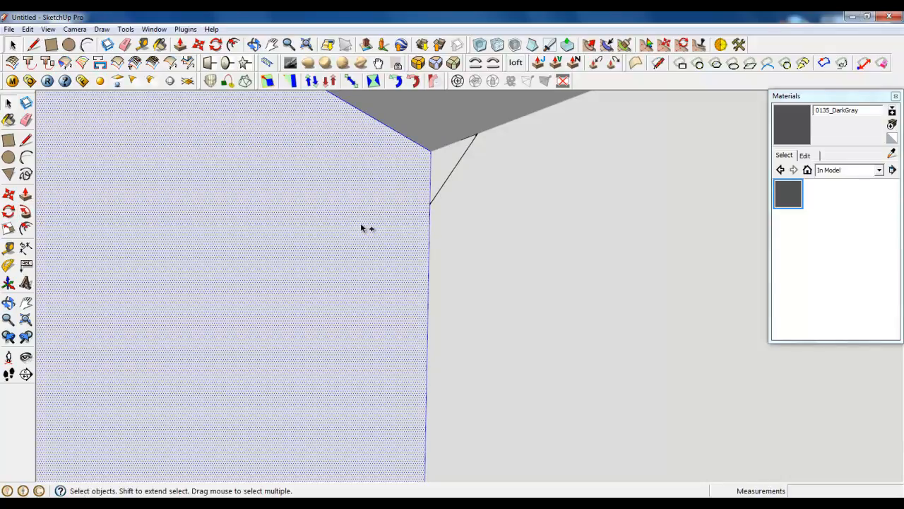
ctrl+shift+click(249, 211)
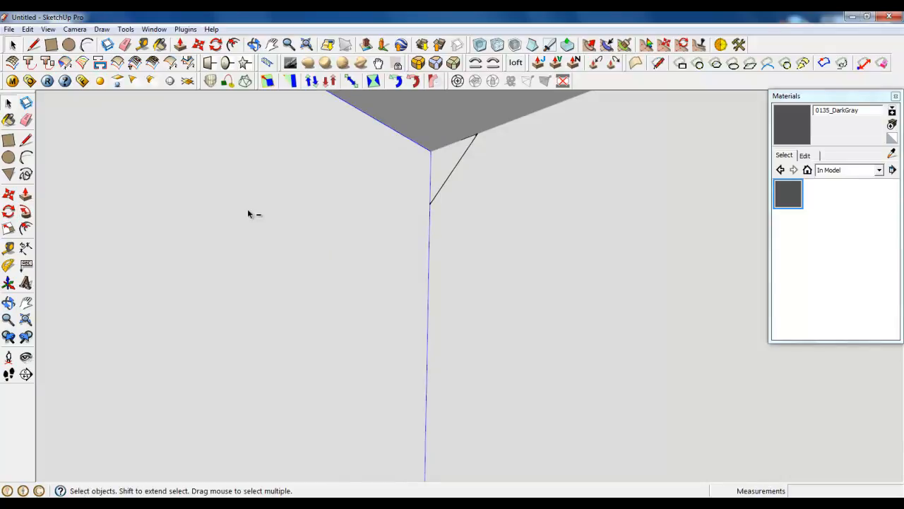
click(24, 216)
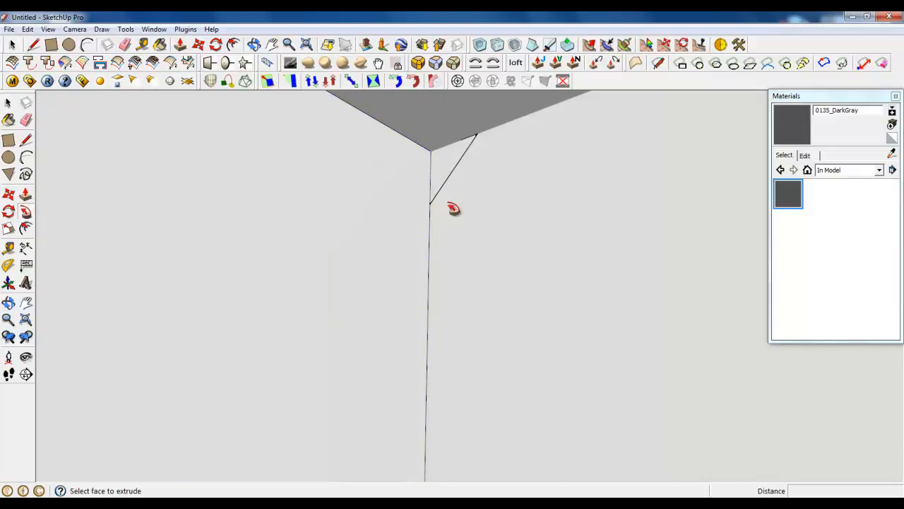
click(449, 171)
Close the glass pane group to return to editing the door frame
middle_drag(500, 236, 398, 423)
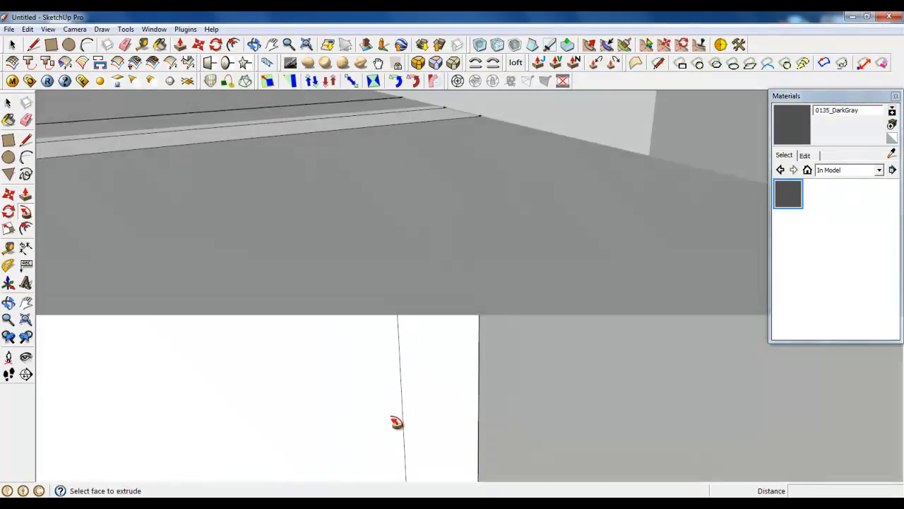
scroll(462, 267, down, 5)
scroll(503, 212, down, 3)
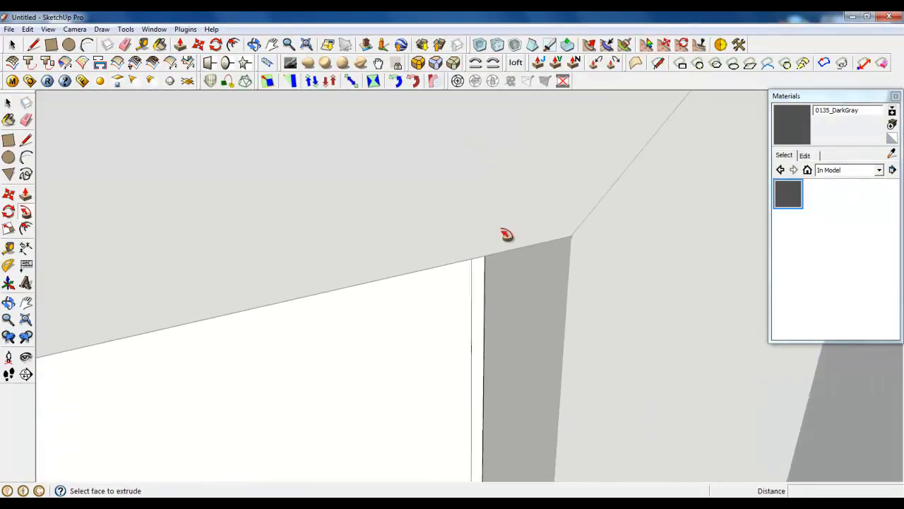
click(10, 44)
scroll(500, 188, down, 3)
scroll(500, 188, down, 3)
right_click(500, 185)
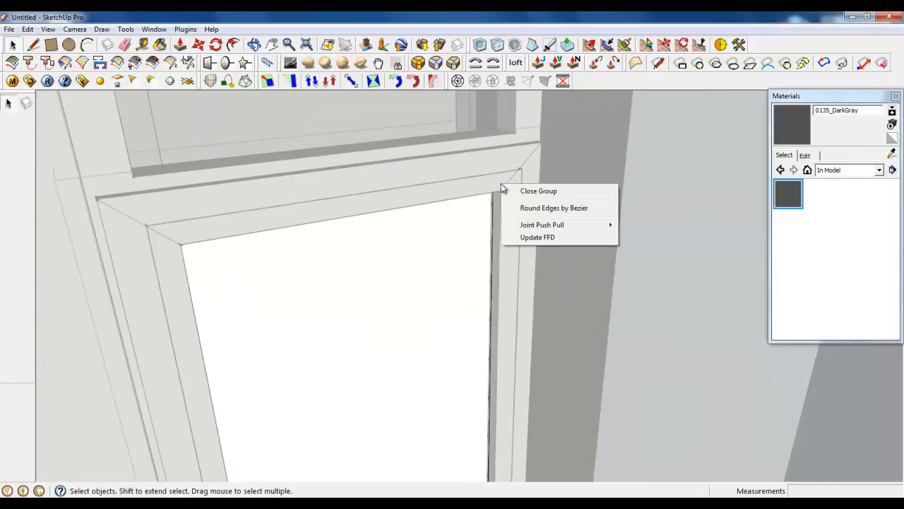
click(533, 192)
Select the border edges of the door frame's top member and adjoining upright, leaving out their faces and the shared mitre line
scroll(474, 250, down, 3)
middle_drag(474, 250, 353, 170)
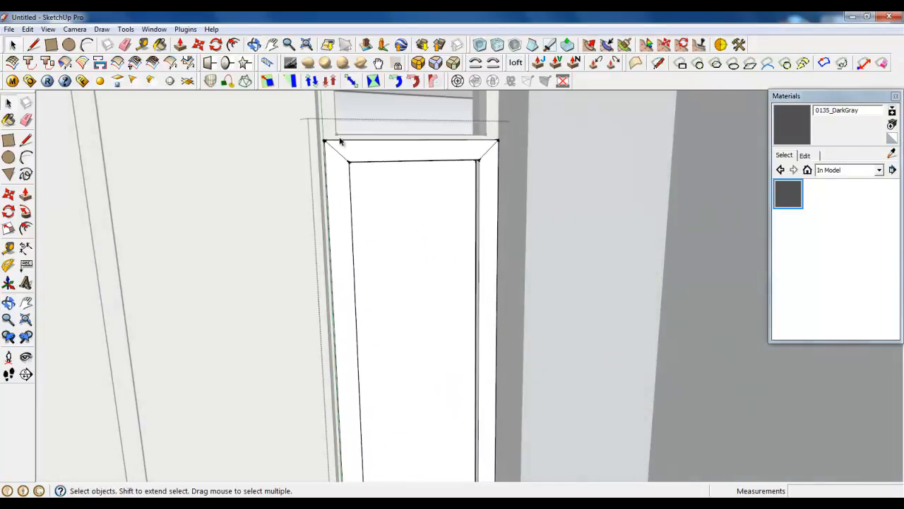
scroll(346, 151, up, 6)
scroll(318, 160, up, 2)
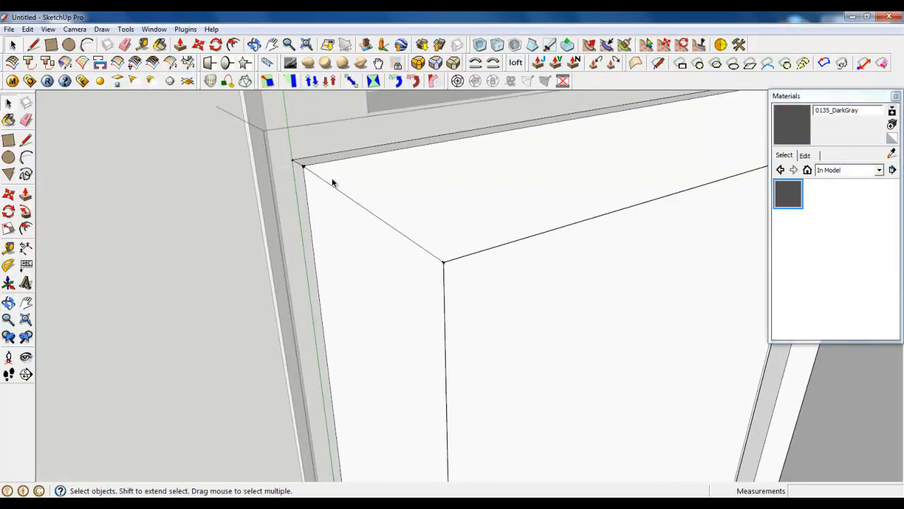
click(332, 183)
shift+click(338, 210)
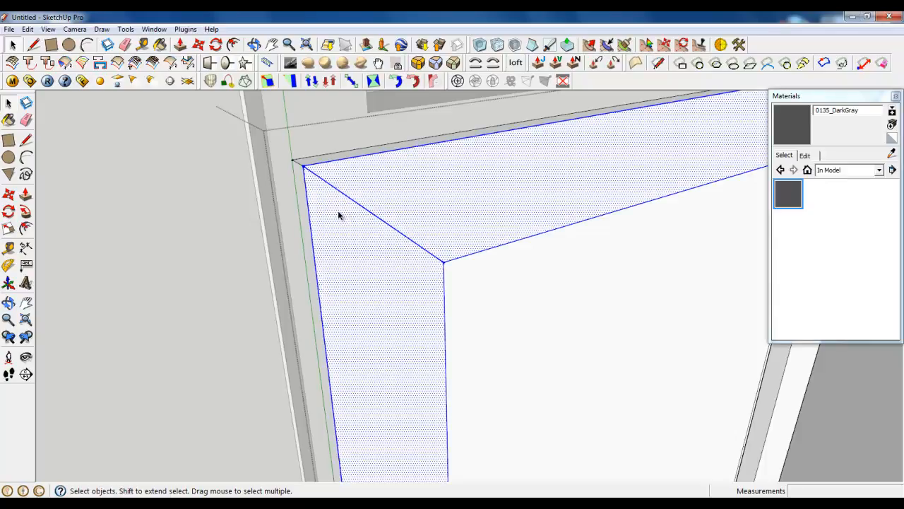
scroll(324, 198, down, 1)
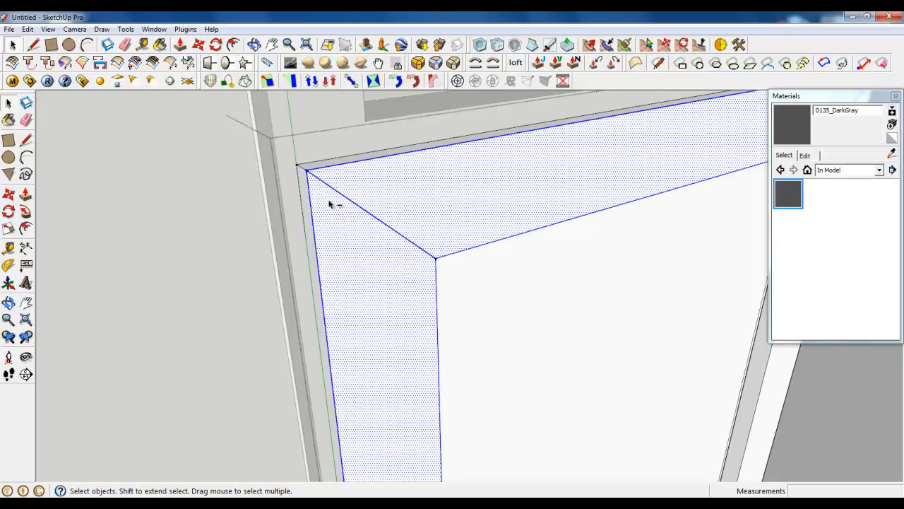
shift+click(329, 204)
shift+click(359, 201)
scroll(204, 226, down, 1)
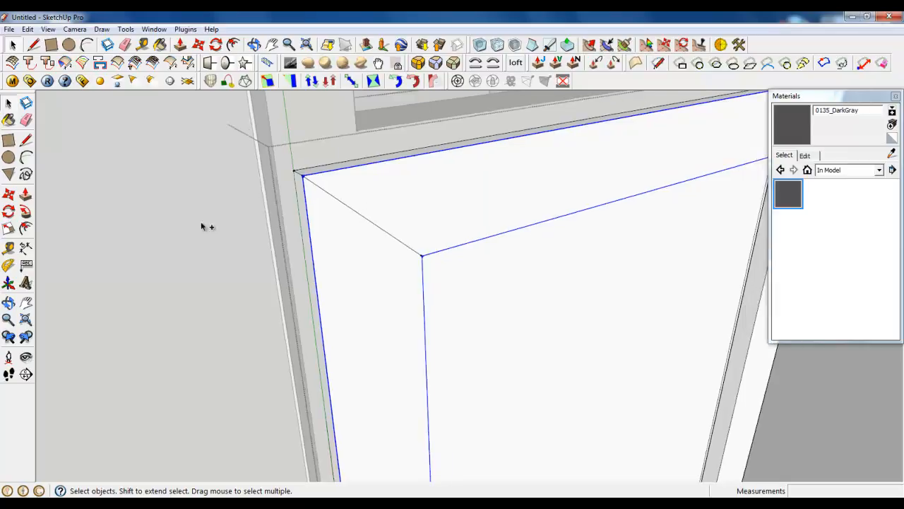
Add the inner and outer edges of the frame's other upright and bottom member to the selection, leaving out the mitre lines
scroll(145, 218, down, 3)
scroll(456, 177, up, 4)
shift+click(436, 213)
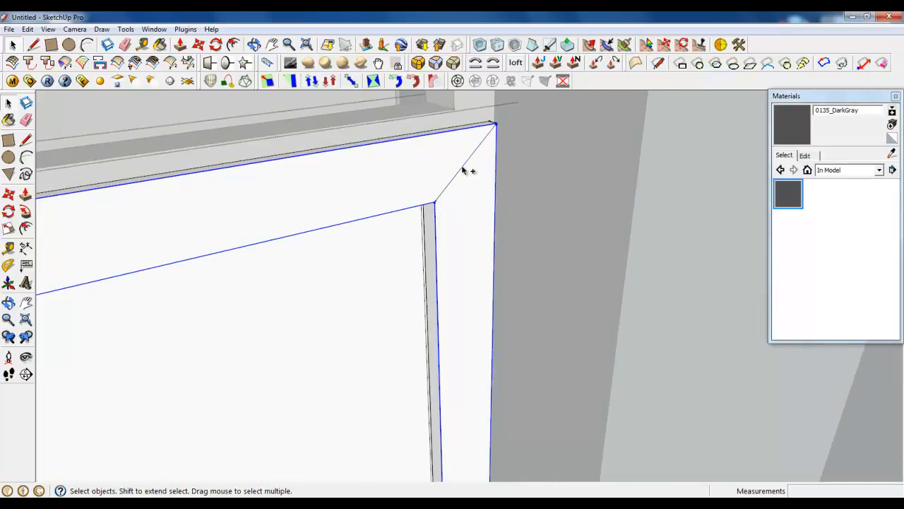
scroll(466, 171, down, 4)
scroll(367, 379, up, 4)
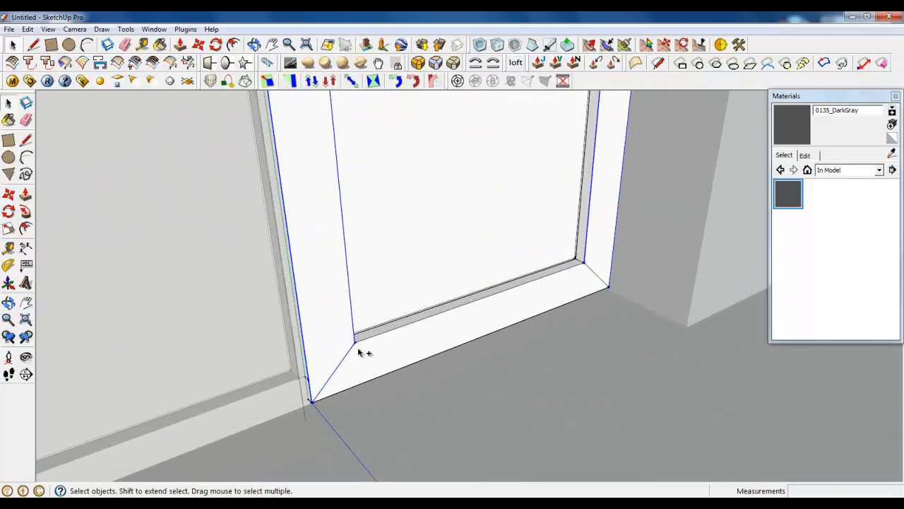
shift+click(361, 346)
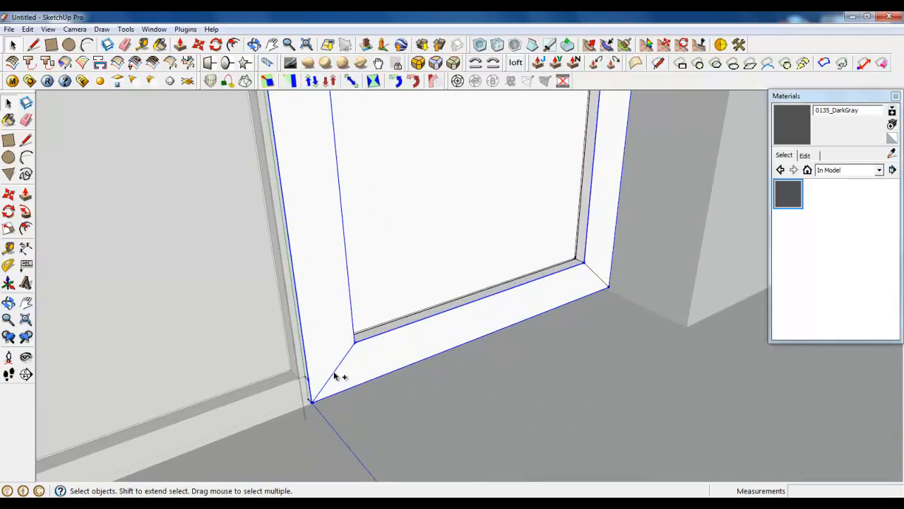
middle_drag(336, 375, 221, 383)
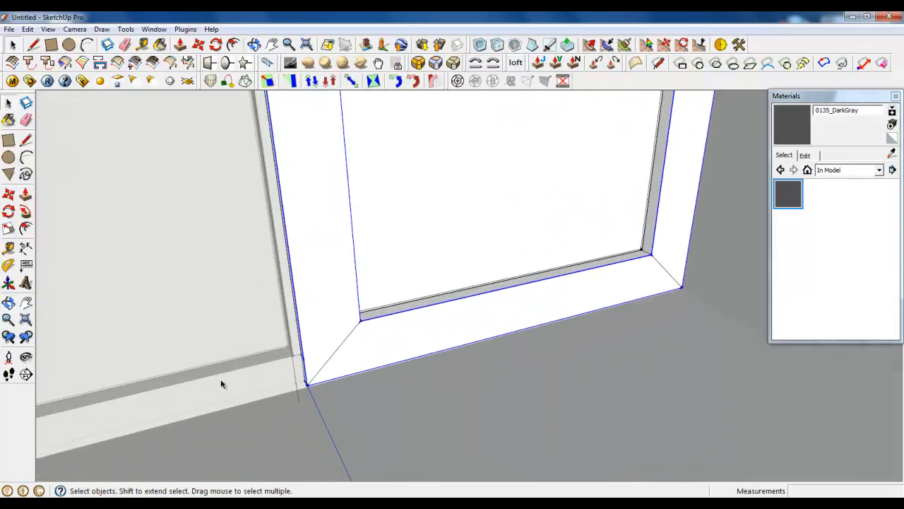
Round the selected frame edges with Round Corner, using a 4.0 mm offset and 5 segments
click(418, 64)
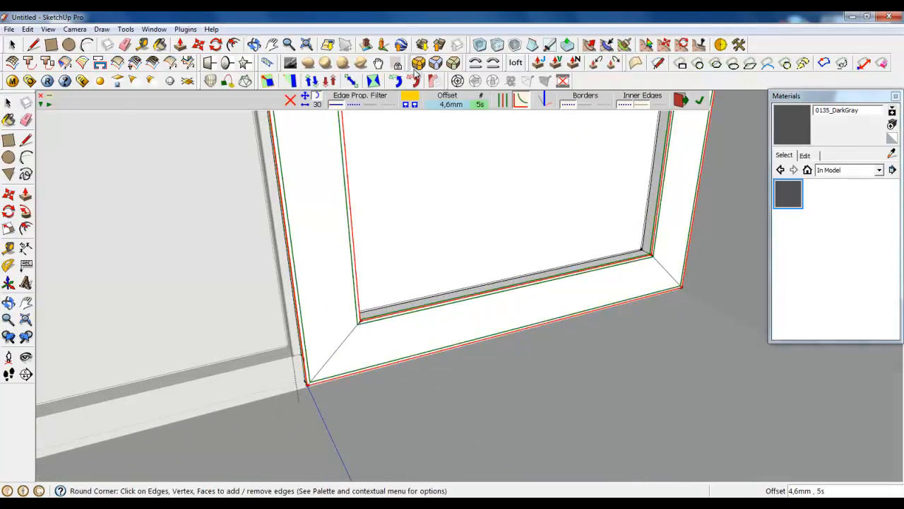
scroll(306, 404, up, 3)
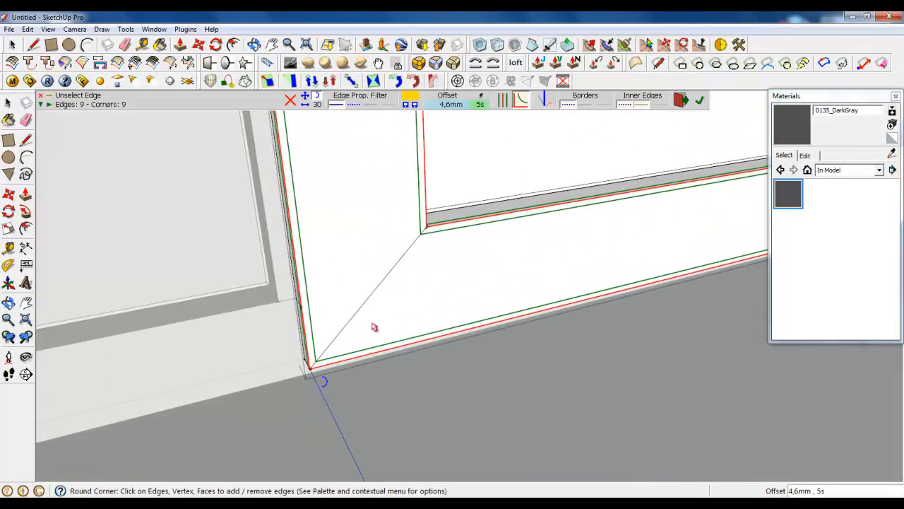
click(445, 105)
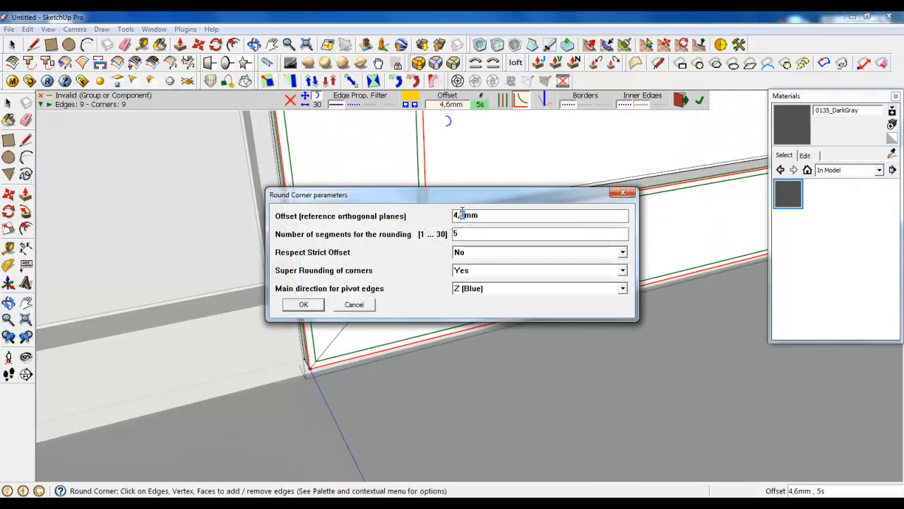
click(304, 304)
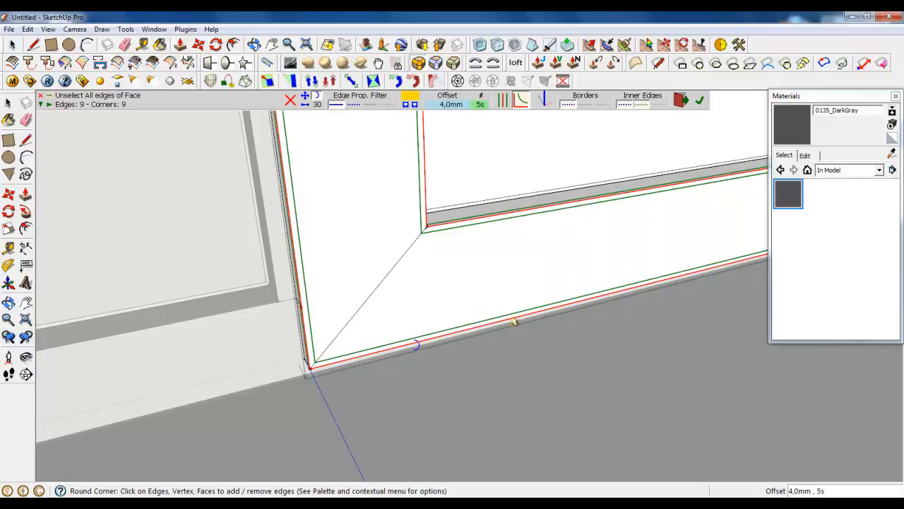
click(700, 102)
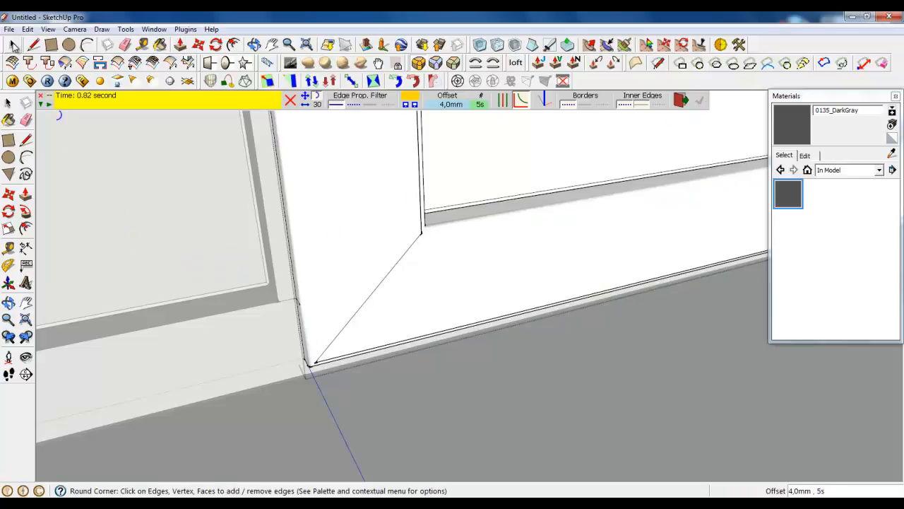
key(space)
Examine the rounded edges around the door frame's lower corner, selecting the frame surface to check its extent
middle_drag(192, 318, 375, 255)
scroll(263, 253, up, 3)
click(303, 336)
scroll(311, 341, down, 5)
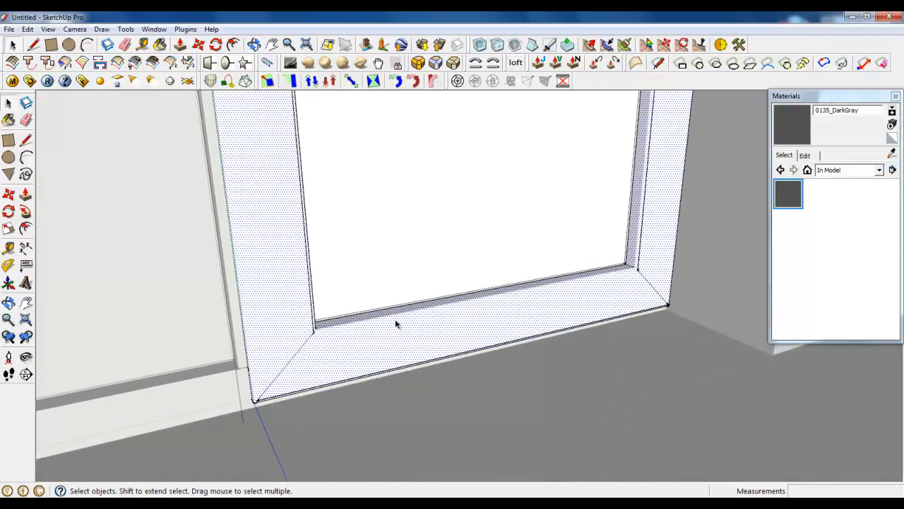
scroll(247, 368, up, 3)
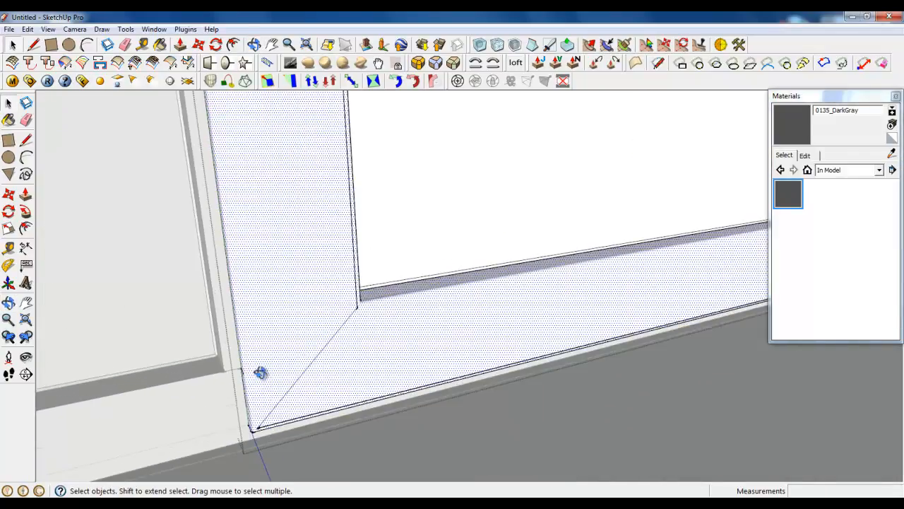
middle_drag(261, 372, 353, 355)
scroll(504, 372, up, 3)
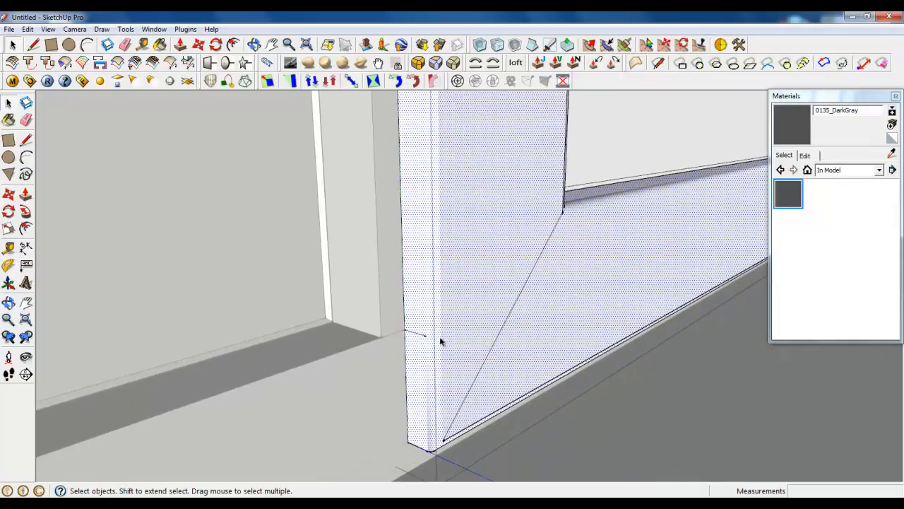
middle_drag(202, 426, 141, 177)
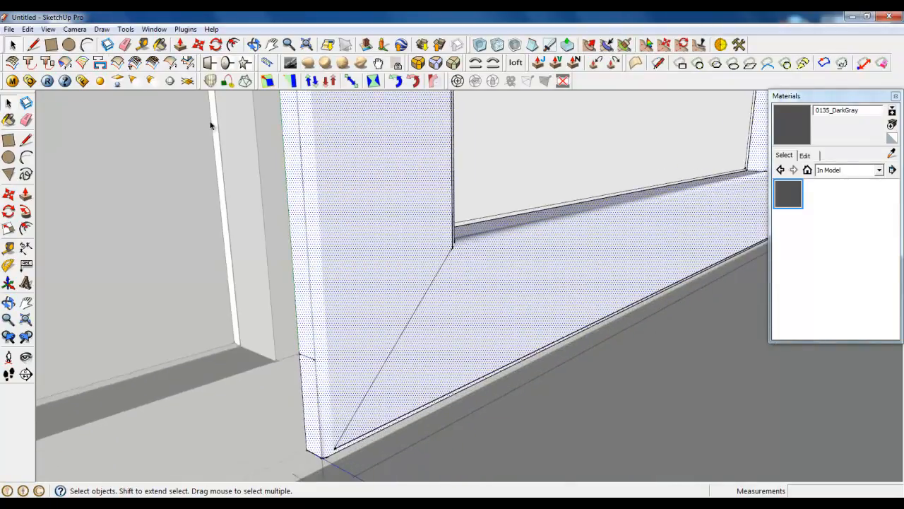
scroll(221, 360, down, 1)
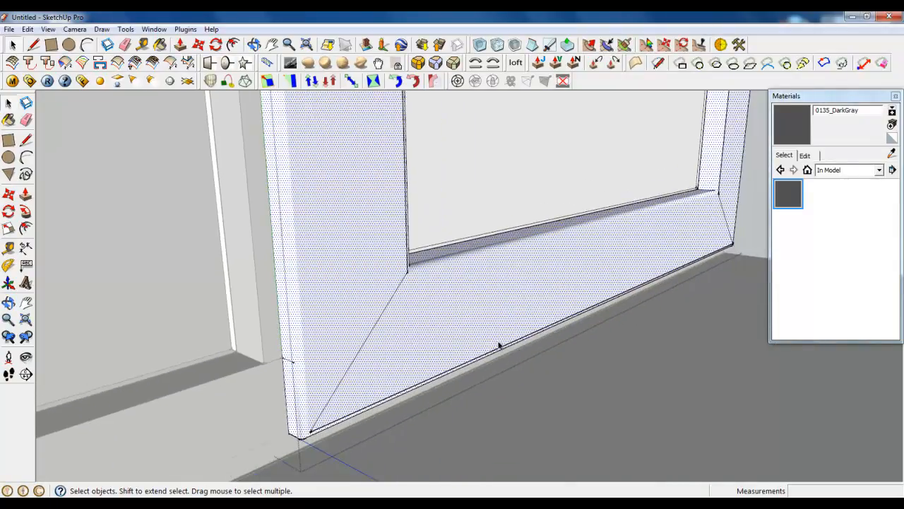
middle_drag(487, 346, 448, 367)
scroll(447, 364, down, 2)
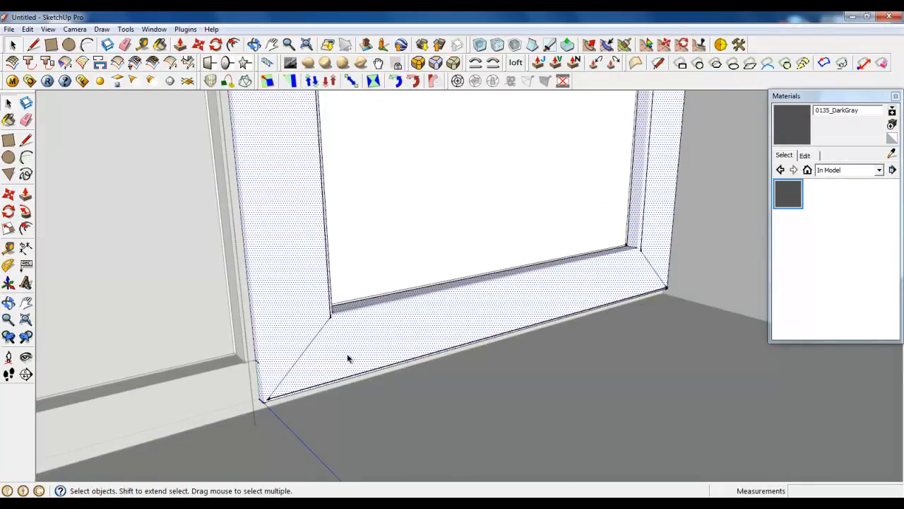
Show the hidden geometry to inspect the frame's rounding segments, and hide it again
click(48, 29)
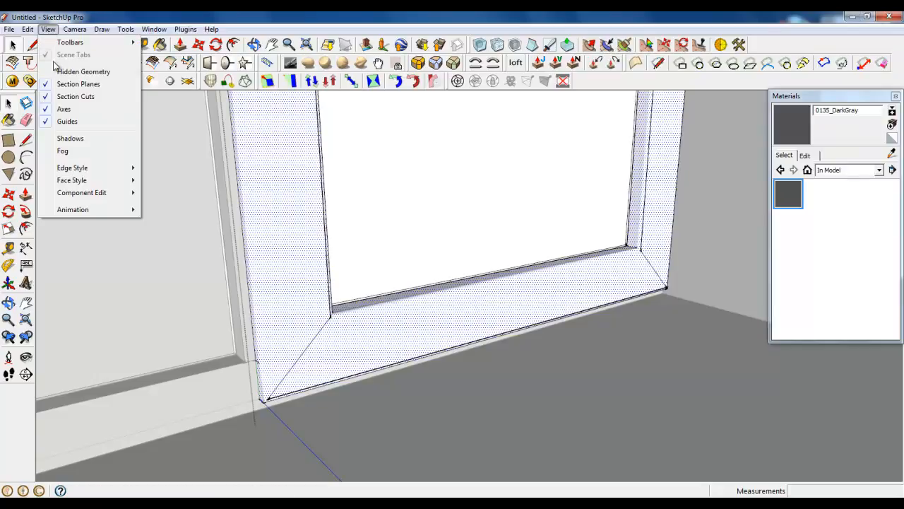
click(48, 29)
scroll(265, 328, up, 3)
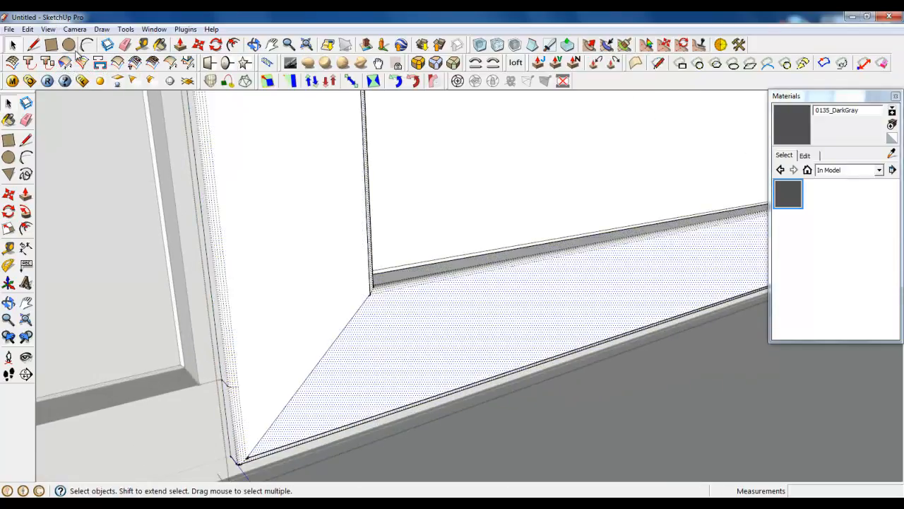
click(48, 29)
click(70, 70)
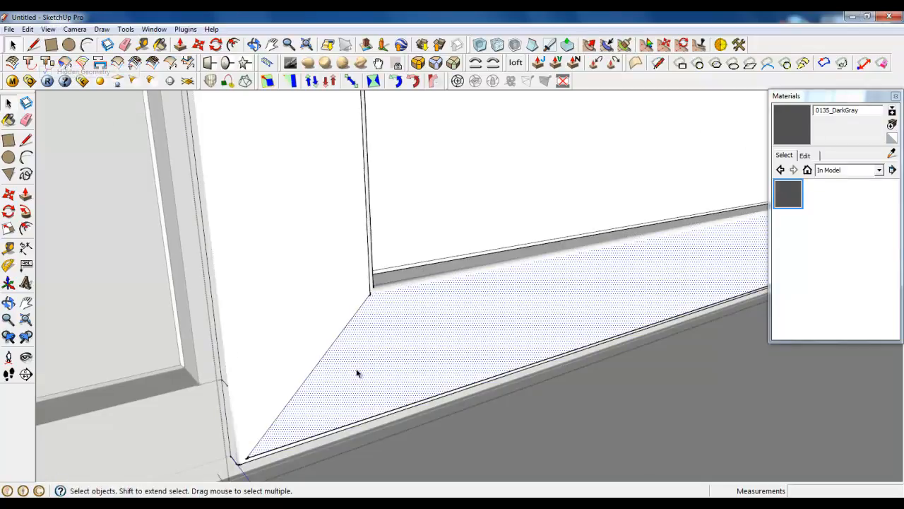
middle_drag(358, 370, 311, 397)
Inspect the whole door frame in the window wall from several angles, with its surface selected
scroll(311, 397, down, 10)
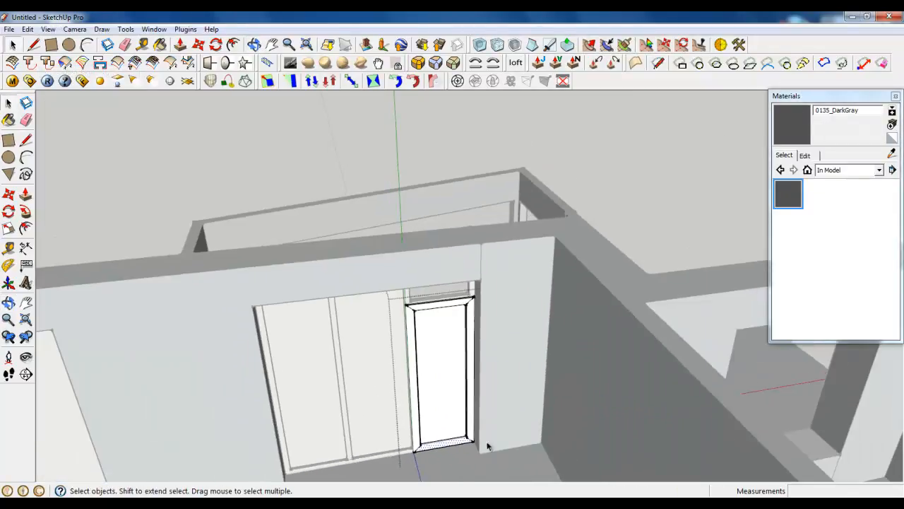
middle_drag(488, 446, 414, 433)
scroll(406, 438, up, 4)
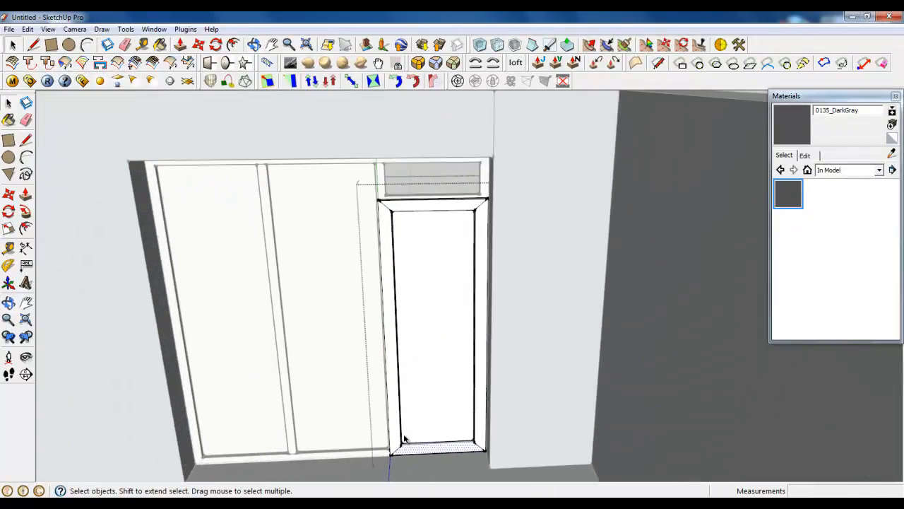
scroll(374, 469, up, 4)
scroll(391, 479, down, 4)
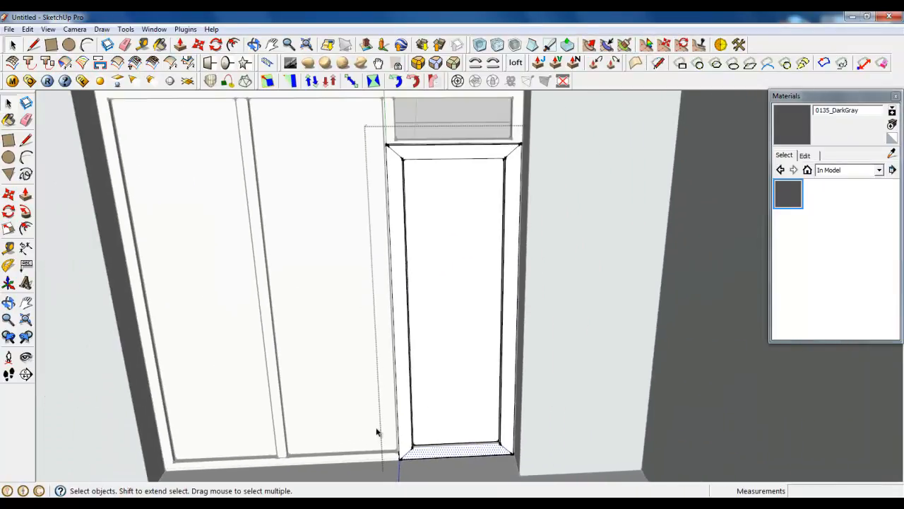
middle_drag(375, 432, 449, 433)
click(446, 359)
scroll(440, 363, down, 5)
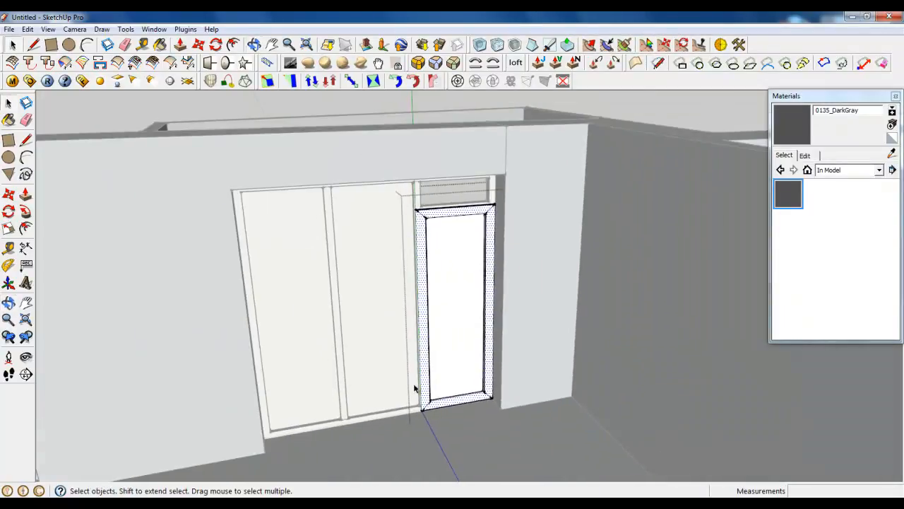
scroll(418, 389, up, 2)
scroll(427, 323, up, 3)
scroll(398, 317, down, 3)
scroll(404, 305, up, 3)
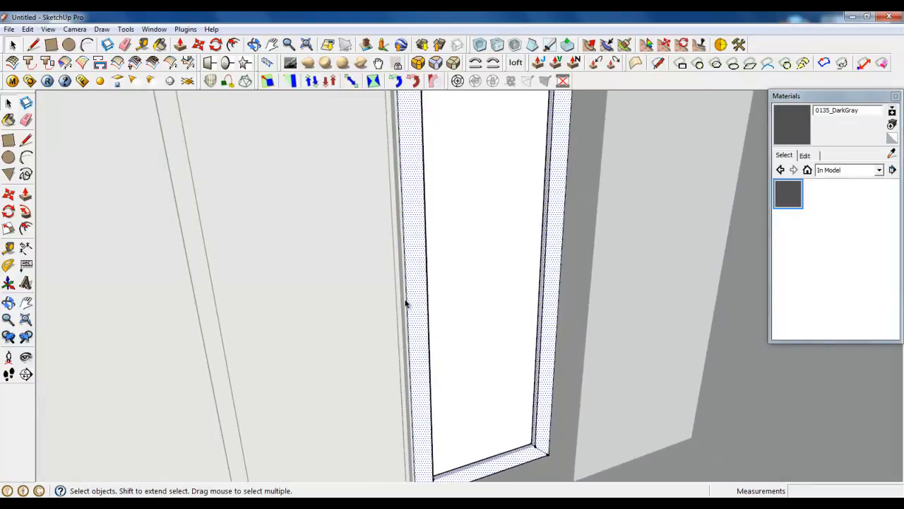
scroll(419, 313, up, 2)
scroll(398, 299, down, 3)
scroll(398, 299, down, 1)
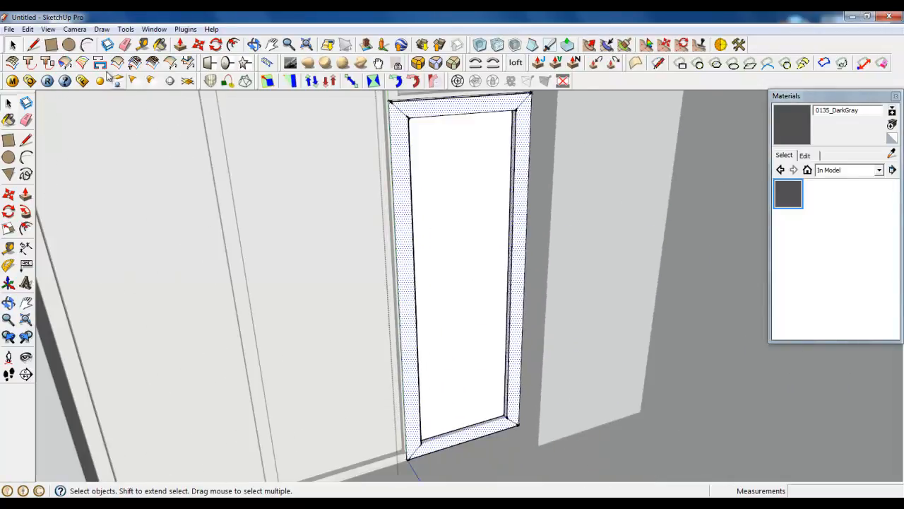
Draw a small rectangle of about 16.8 × 10.4 mm on the face of the door frame's vertical member beside the fixed panes
click(69, 46)
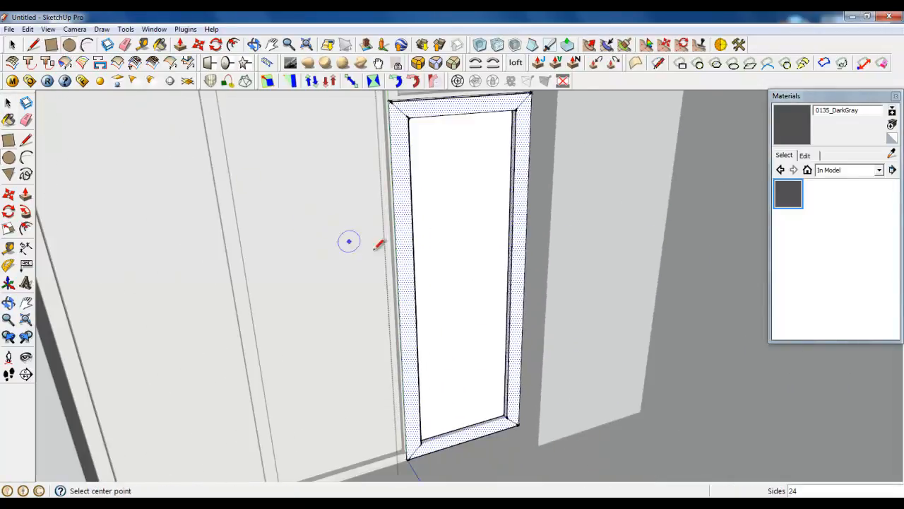
click(51, 45)
scroll(417, 285, up, 2)
scroll(417, 285, up, 2)
scroll(436, 327, down, 4)
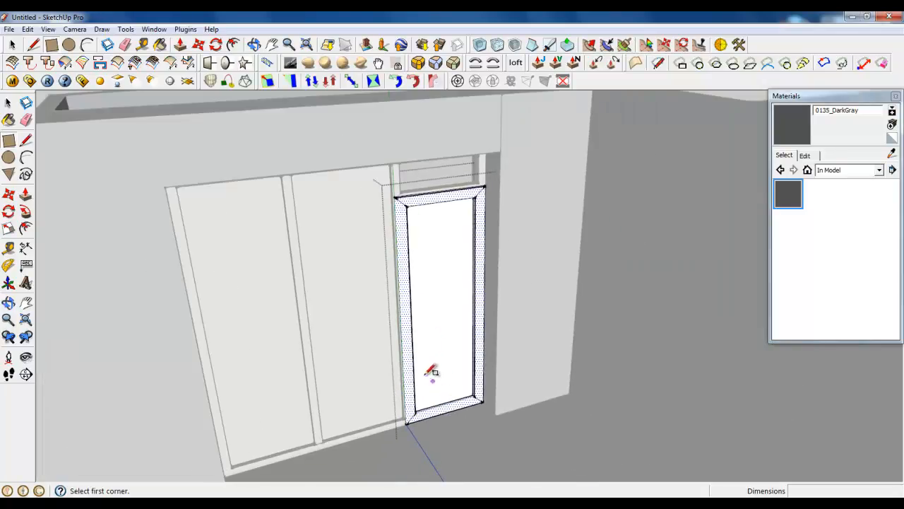
scroll(429, 373, up, 1)
middle_drag(419, 342, 359, 282)
scroll(346, 268, up, 2)
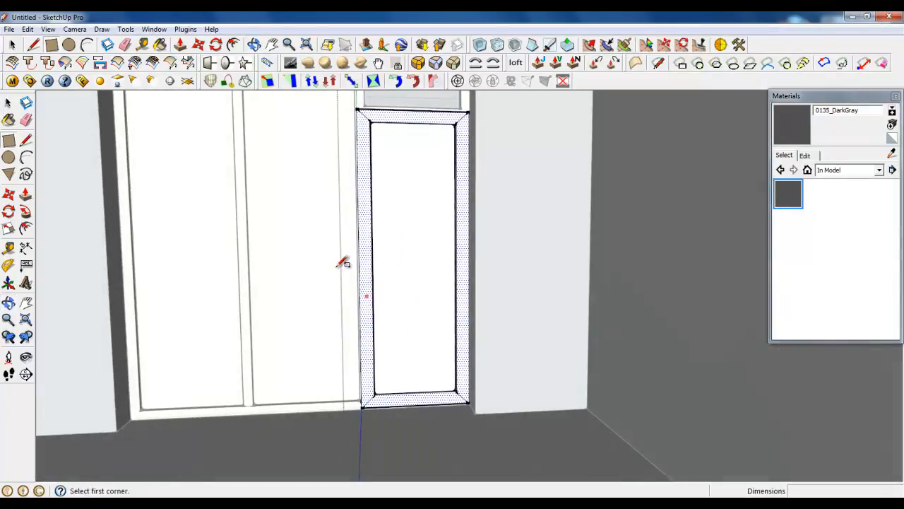
scroll(364, 272, up, 4)
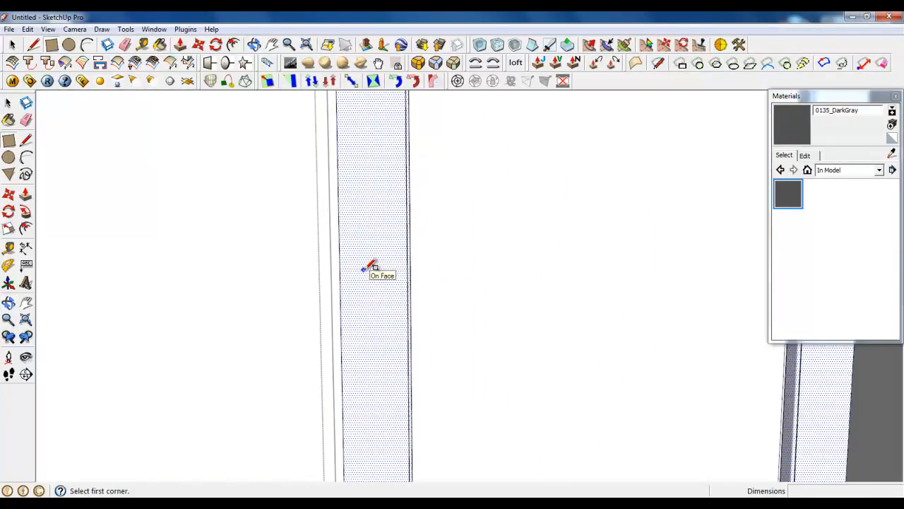
click(363, 256)
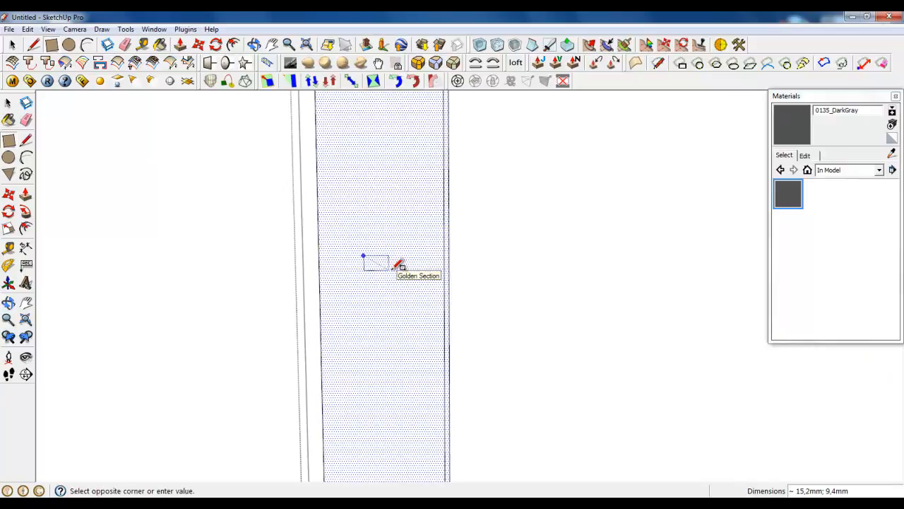
scroll(397, 267, up, 3)
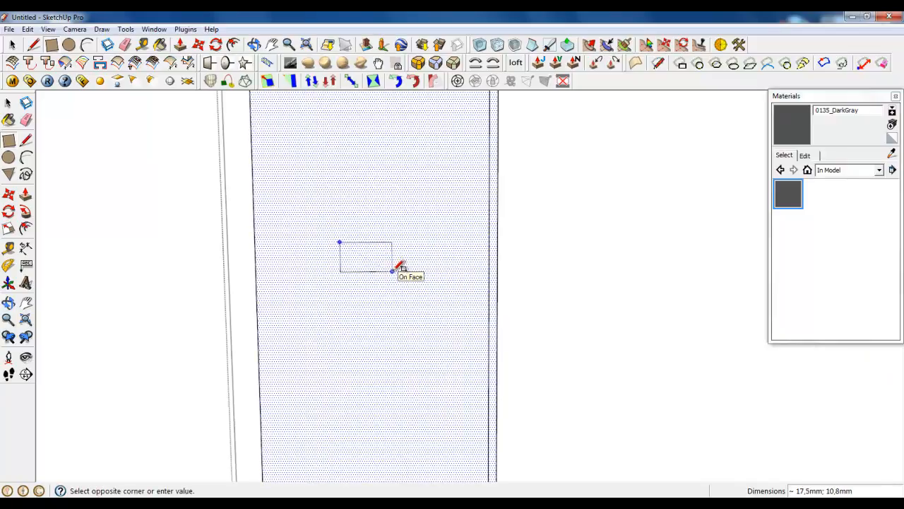
click(396, 266)
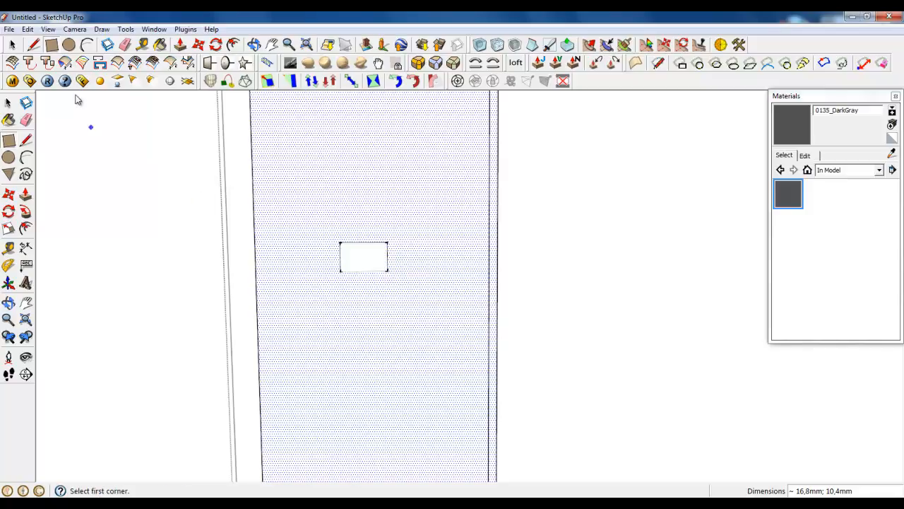
Make the small rectangle on the door frame a group and open the group for editing
key(space)
scroll(317, 252, down, 5)
scroll(332, 266, down, 5)
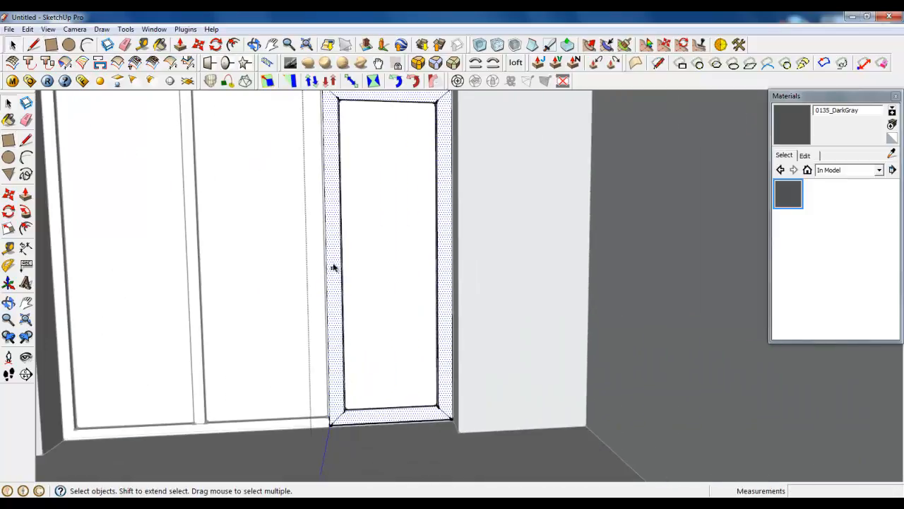
scroll(331, 266, up, 5)
scroll(339, 277, up, 5)
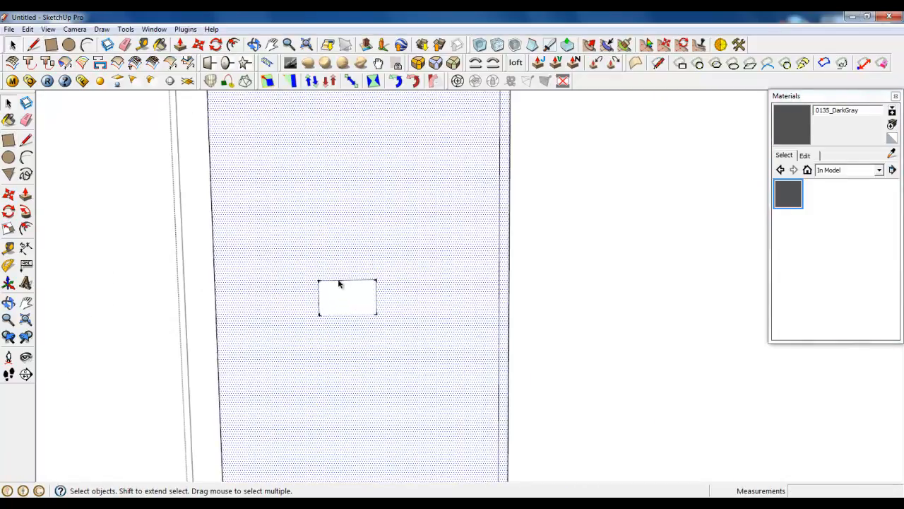
click(339, 287)
right_click(339, 287)
click(378, 130)
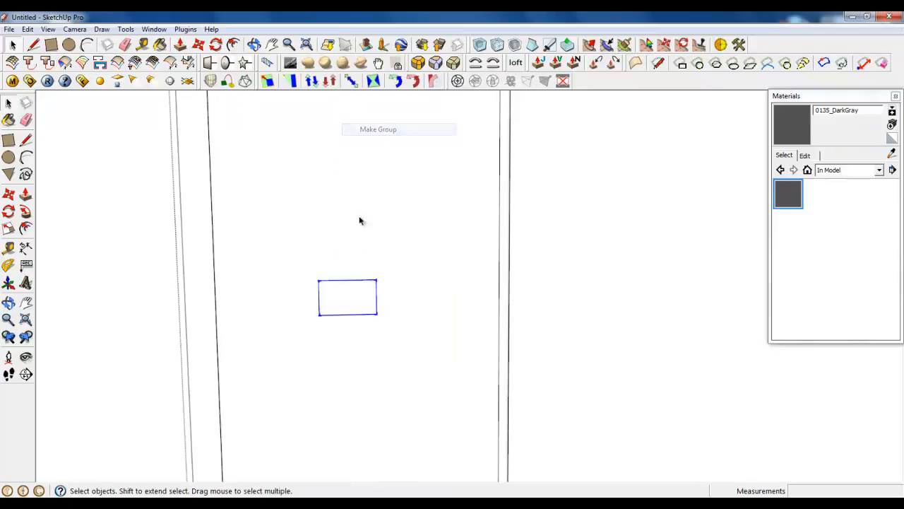
middle_drag(360, 218, 361, 317)
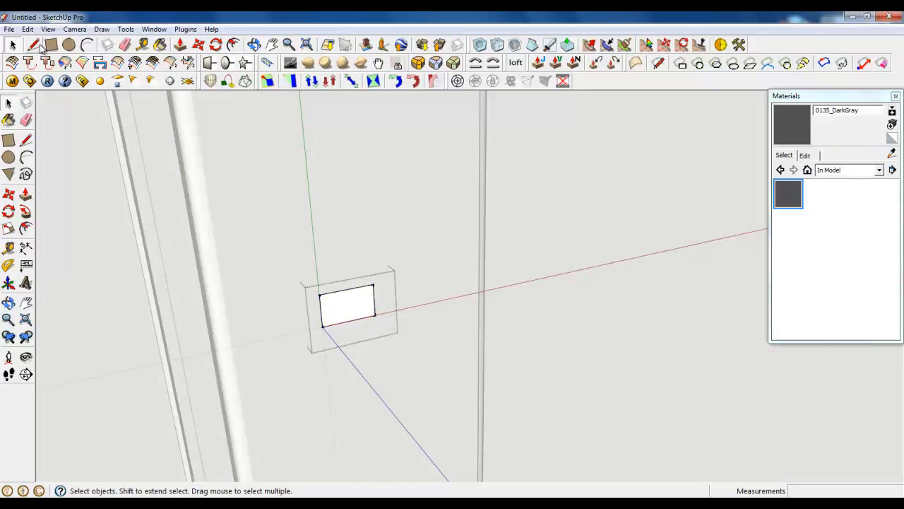
Draw an L-shaped handle path from the rectangle's lower corner: a line straight out from the frame, followed by a 110 mm line down
click(34, 45)
middle_drag(269, 311, 301, 305)
click(298, 285)
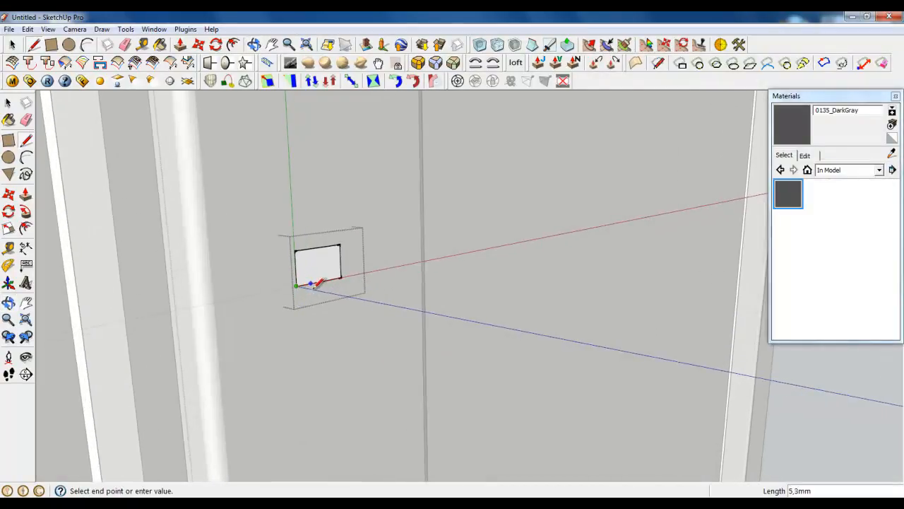
scroll(333, 290, down, 4)
middle_drag(346, 283, 381, 281)
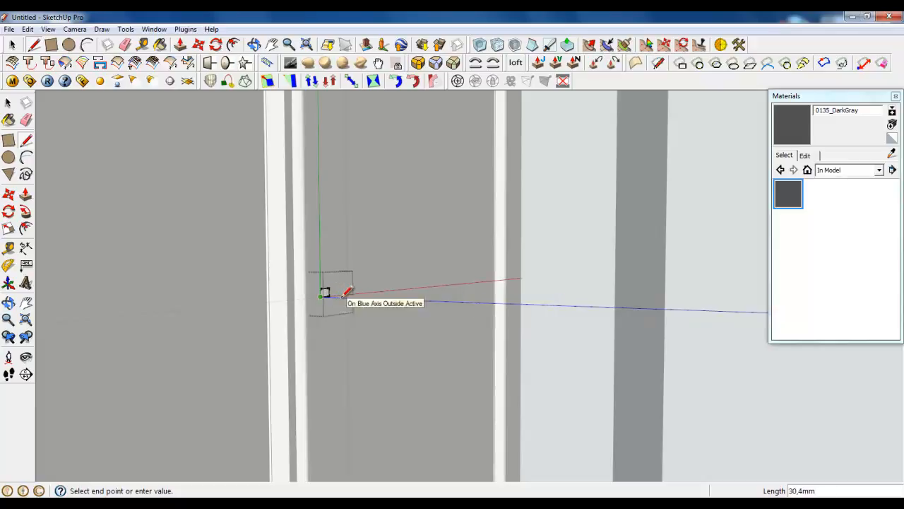
mouse_move(335, 294)
middle_down()
mouse_move(349, 295)
mouse_move(342, 279)
mouse_move(385, 225)
middle_up()
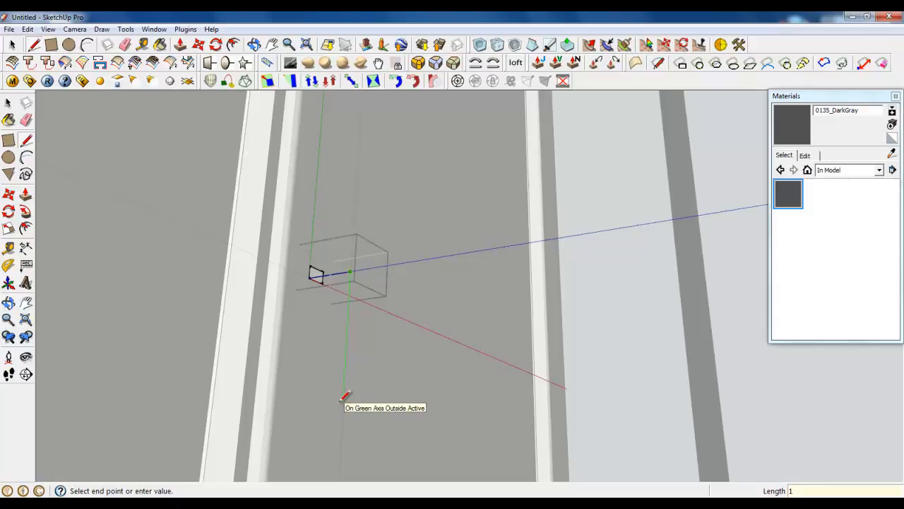
text(0)
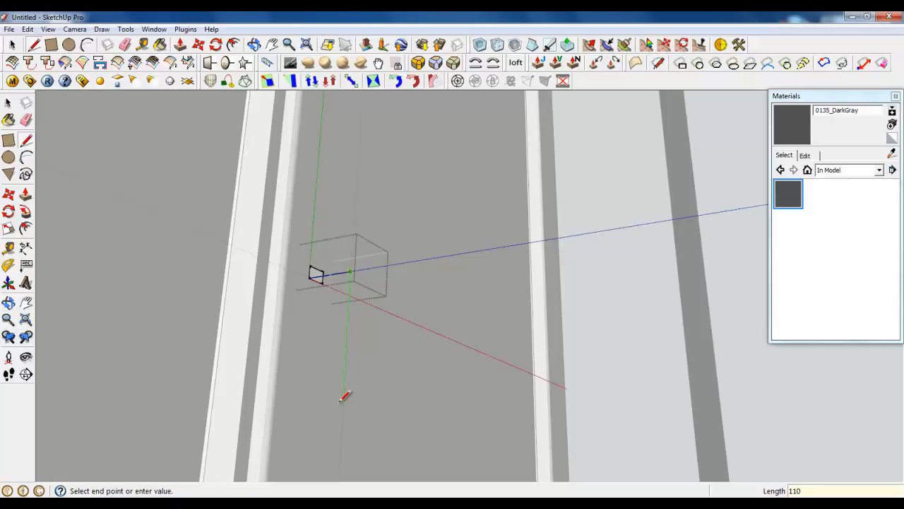
key(Return)
click(12, 43)
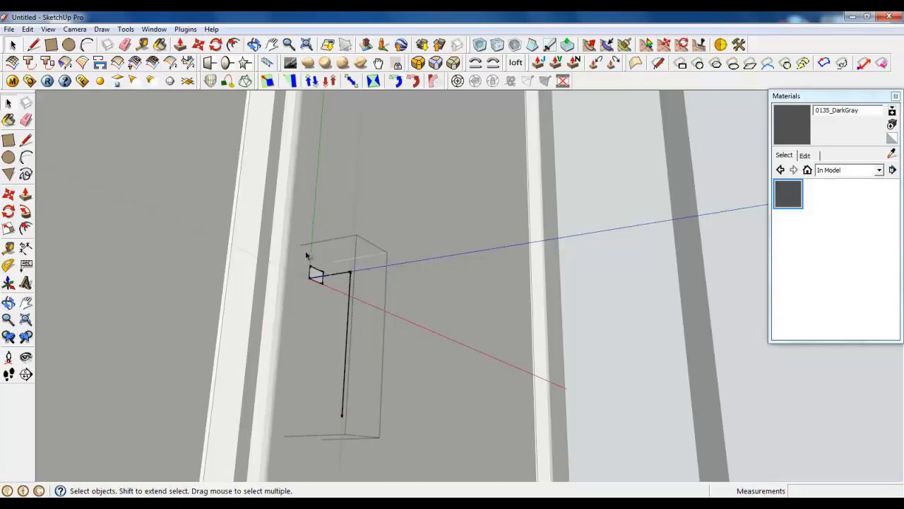
Round the path's corner with a tangent arc of about 28 mm radius and erase the leftover corner lines
scroll(306, 256, up, 2)
click(87, 44)
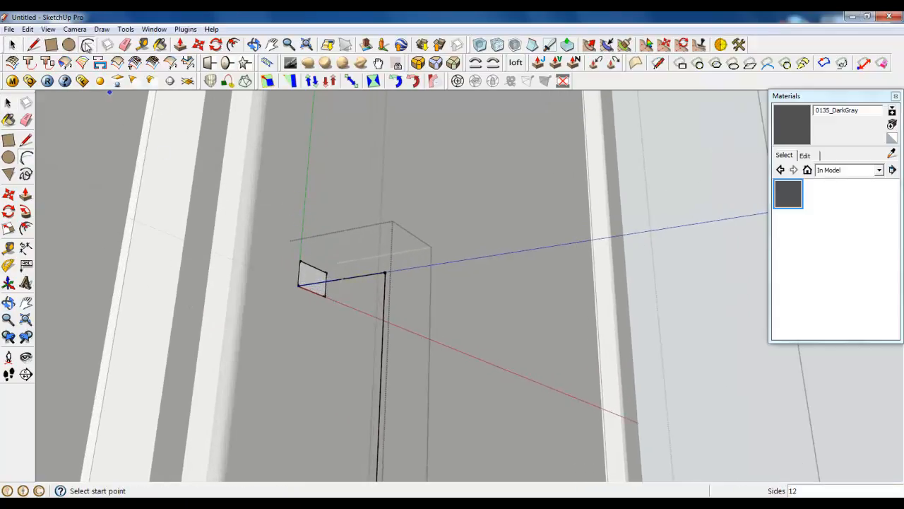
click(340, 279)
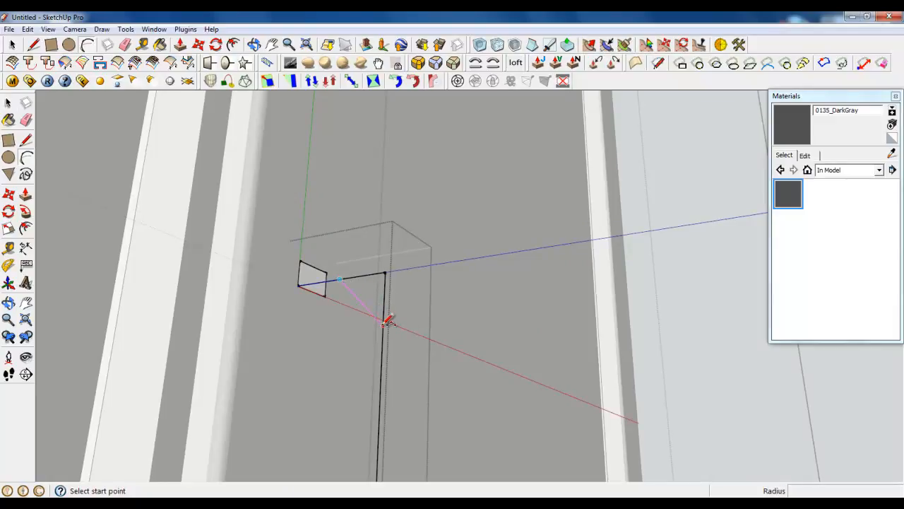
click(382, 323)
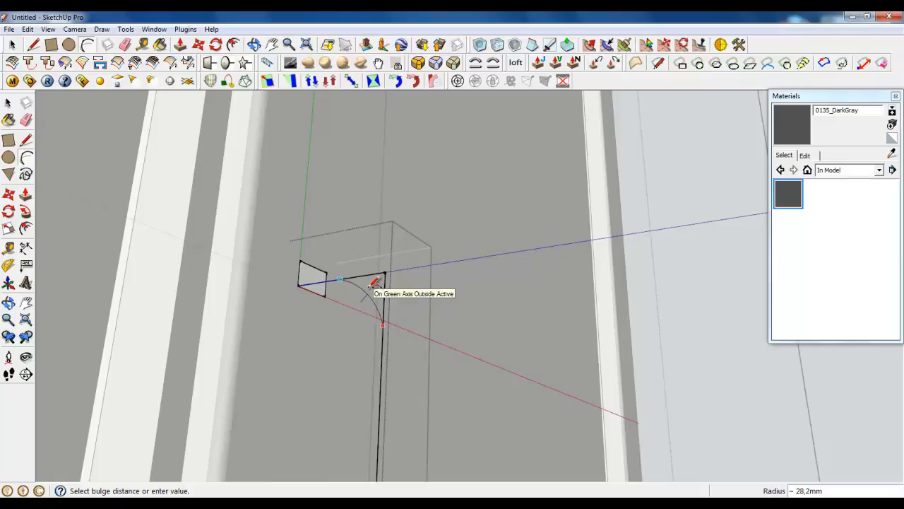
click(373, 284)
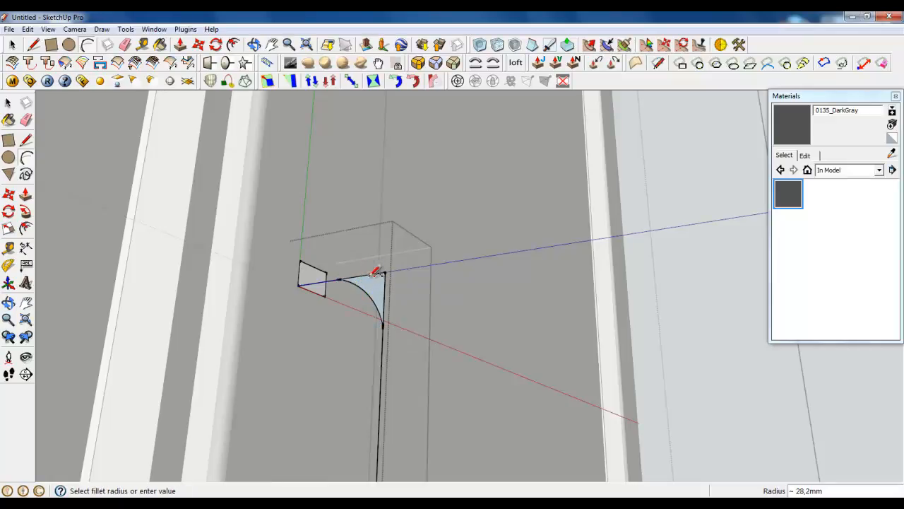
click(125, 45)
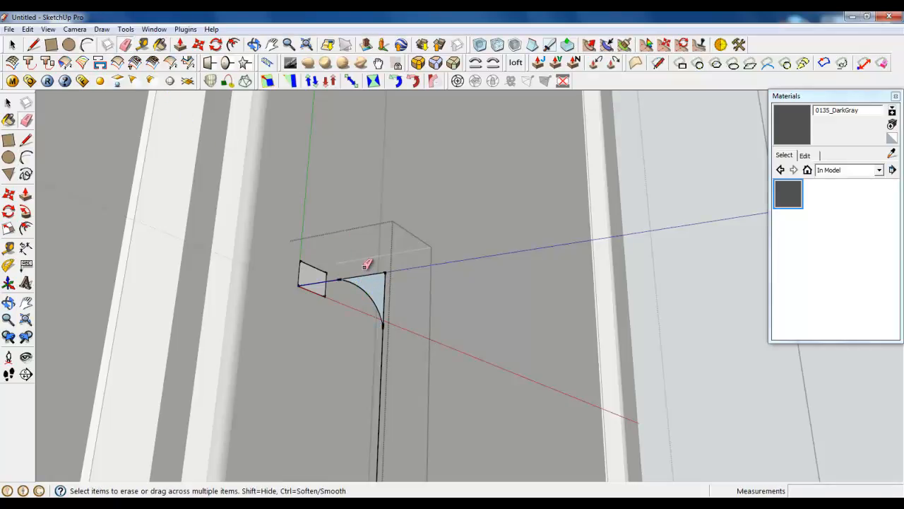
drag(364, 267, 398, 297)
middle_drag(332, 311, 152, 405)
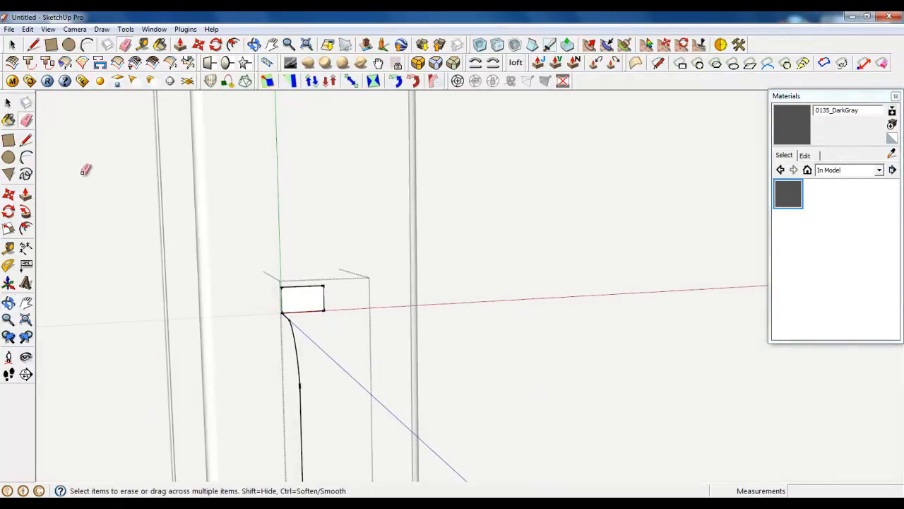
Extrude the small rectangle along the rounded handle path with Follow Me
click(12, 47)
scroll(295, 305, up, 5)
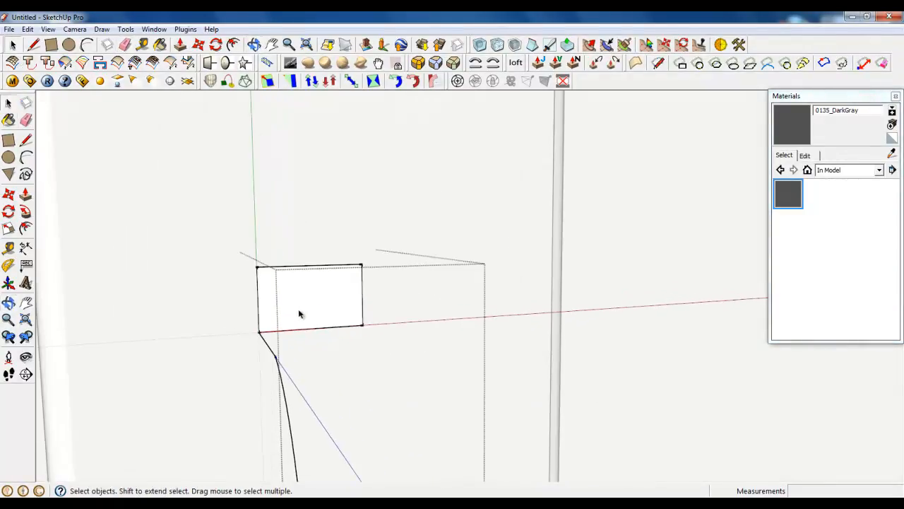
scroll(289, 294, up, 3)
middle_drag(299, 310, 384, 321)
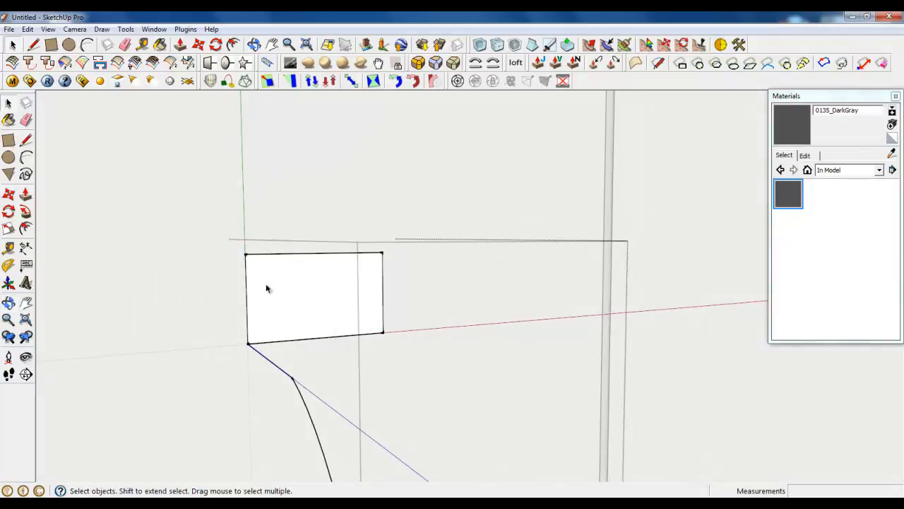
scroll(283, 249, down, 5)
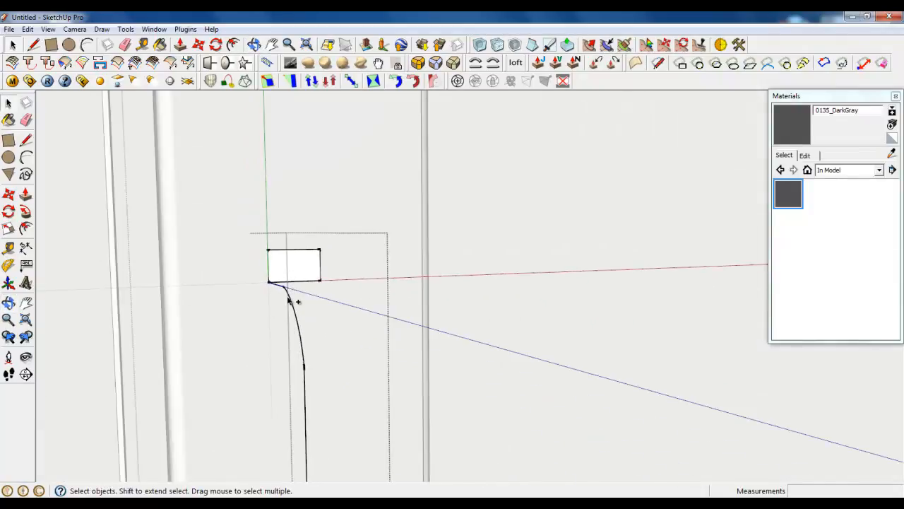
scroll(290, 299, down, 3)
scroll(289, 267, up, 3)
middle_drag(320, 280, 371, 283)
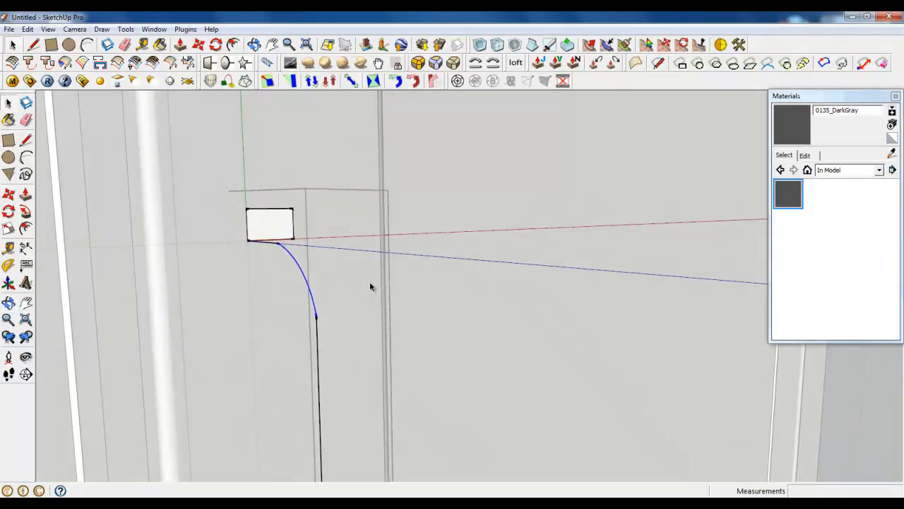
middle_drag(274, 244, 322, 300)
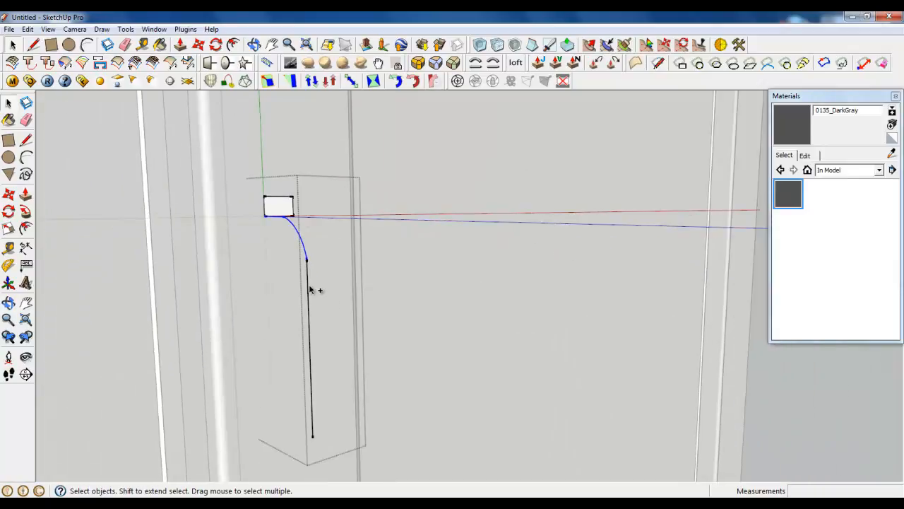
ctrl+click(308, 286)
click(25, 211)
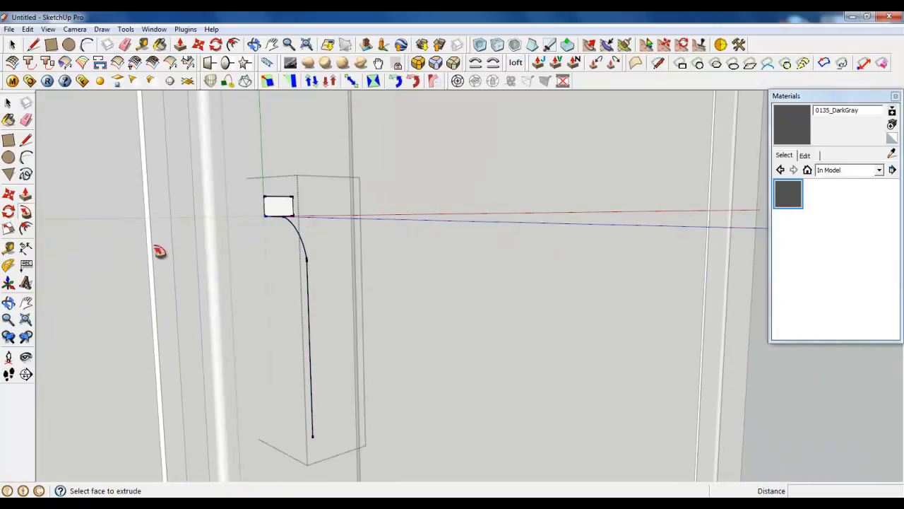
click(279, 217)
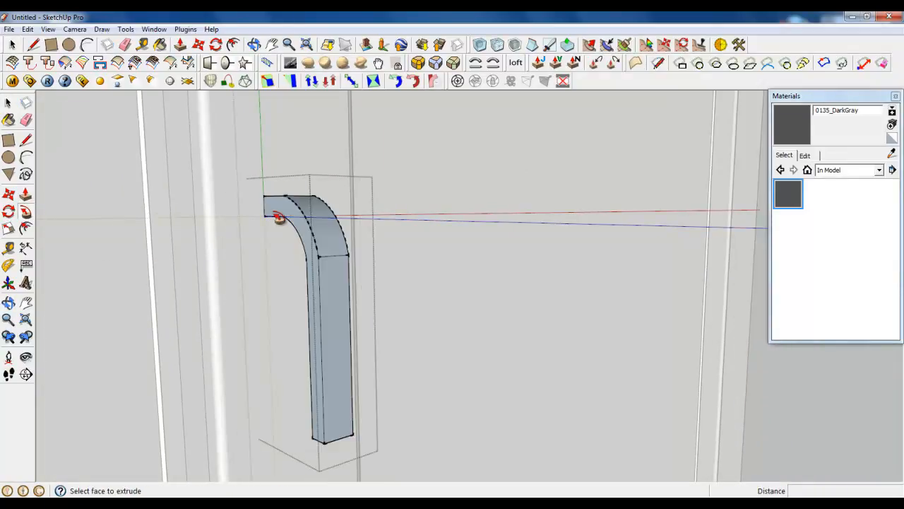
Inspect the shape of the extruded door handle from several angles and distances
click(12, 44)
middle_drag(78, 125, 306, 269)
scroll(387, 278, down, 2)
scroll(336, 266, up, 2)
scroll(369, 339, up, 4)
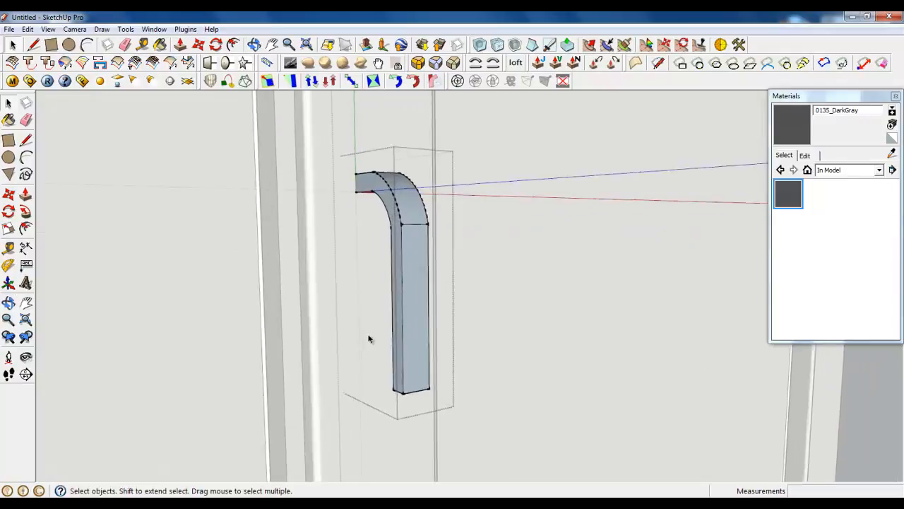
scroll(504, 343, down, 4)
mouse_move(485, 323)
middle_down()
mouse_move(471, 113)
mouse_move(471, 383)
mouse_move(470, 322)
middle_up()
scroll(468, 269, up, 3)
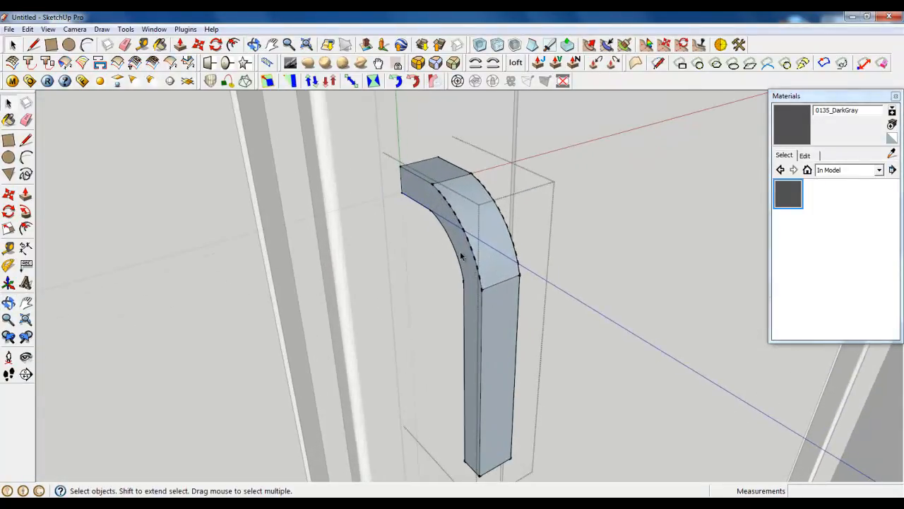
Round all edges of the door handle with Round Corner, using a 1.0 mm offset and 3 segments
triple_click(460, 256)
scroll(460, 256, down, 3)
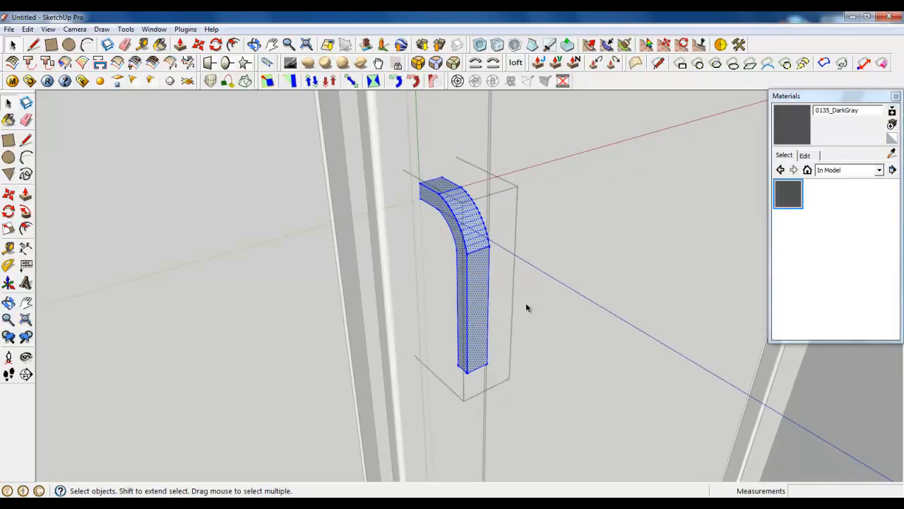
mouse_move(389, 152)
mouse_down()
mouse_move(507, 314)
mouse_move(547, 416)
mouse_up()
click(418, 63)
scroll(427, 214, up, 3)
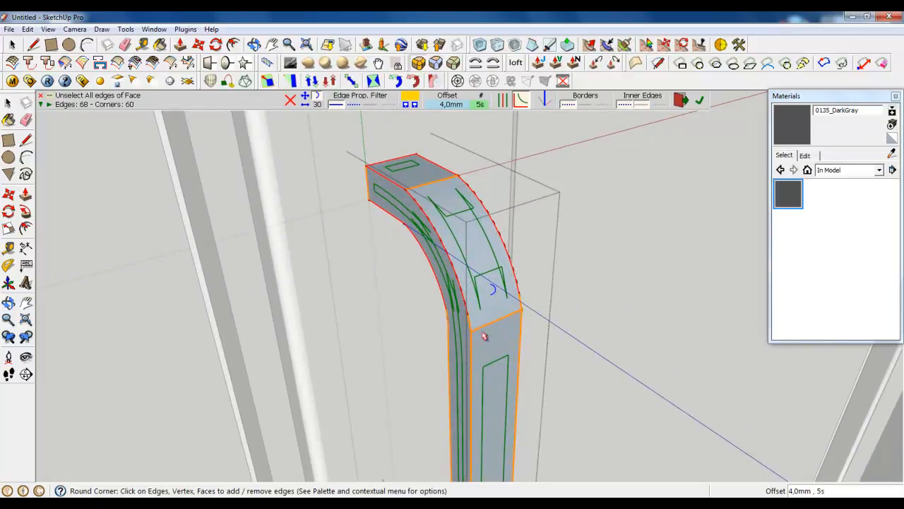
click(450, 105)
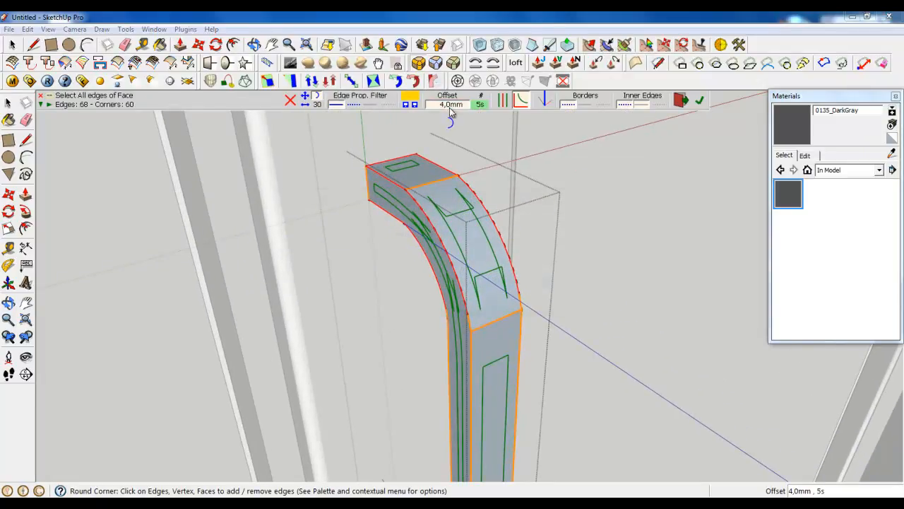
drag(457, 212, 453, 216)
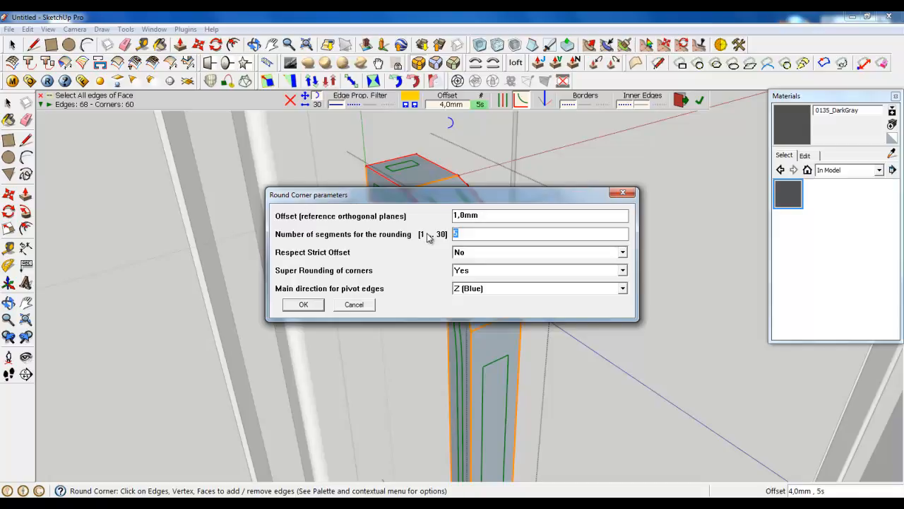
click(304, 305)
click(699, 99)
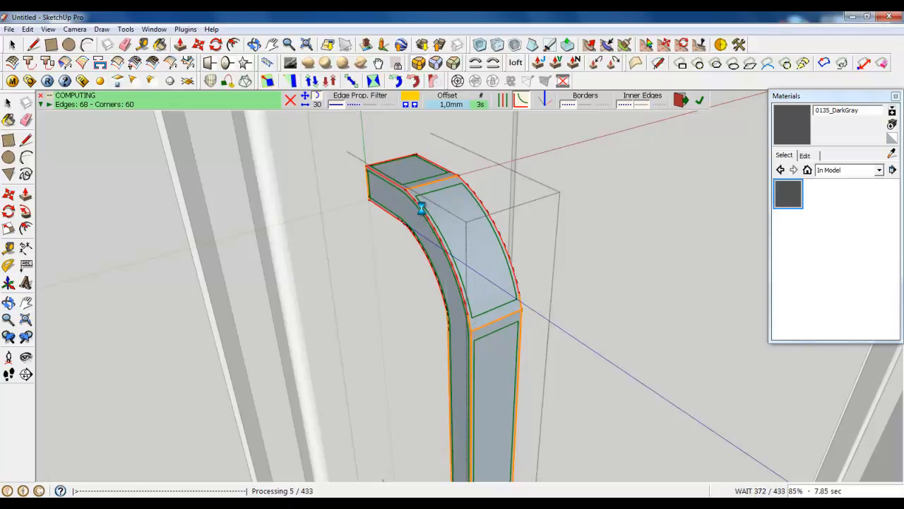
key(space)
Show the hidden geometry and check the segments along the handle's rounded edges and bend
middle_drag(332, 206, 165, 120)
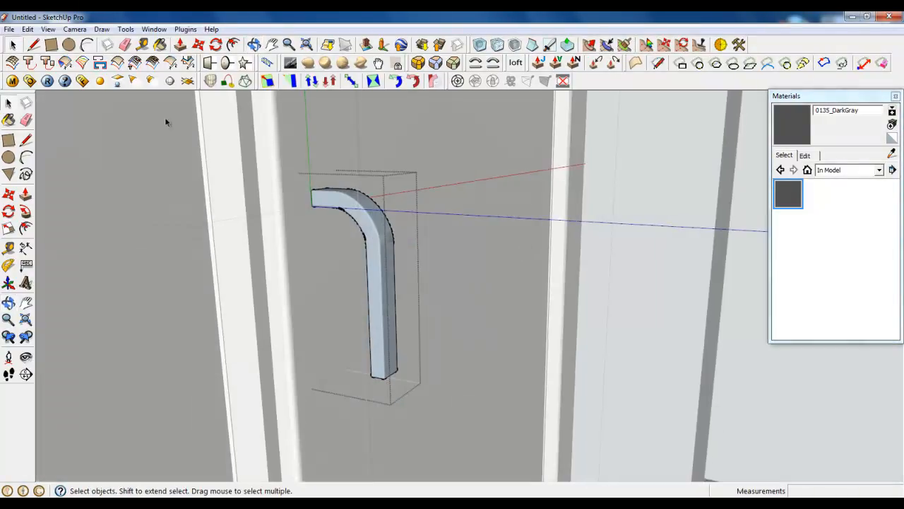
click(48, 29)
click(59, 71)
scroll(315, 243, up, 5)
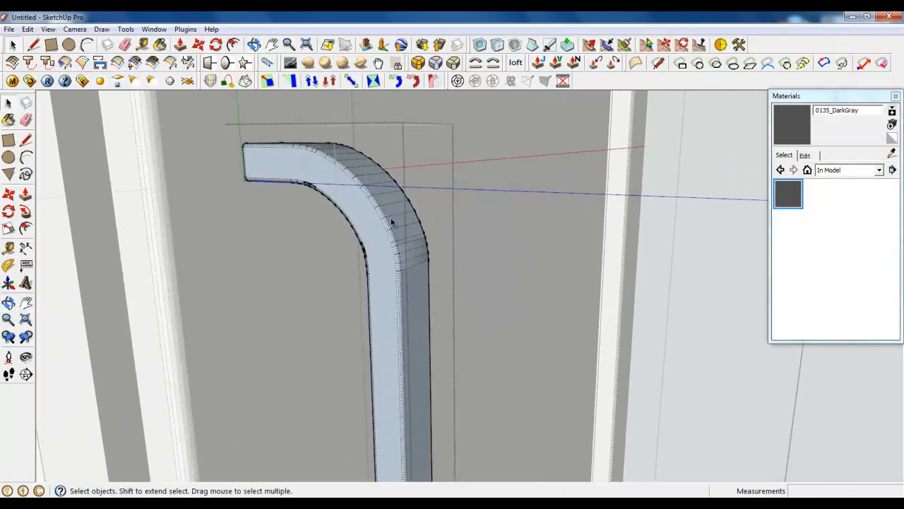
middle_drag(315, 243, 292, 202)
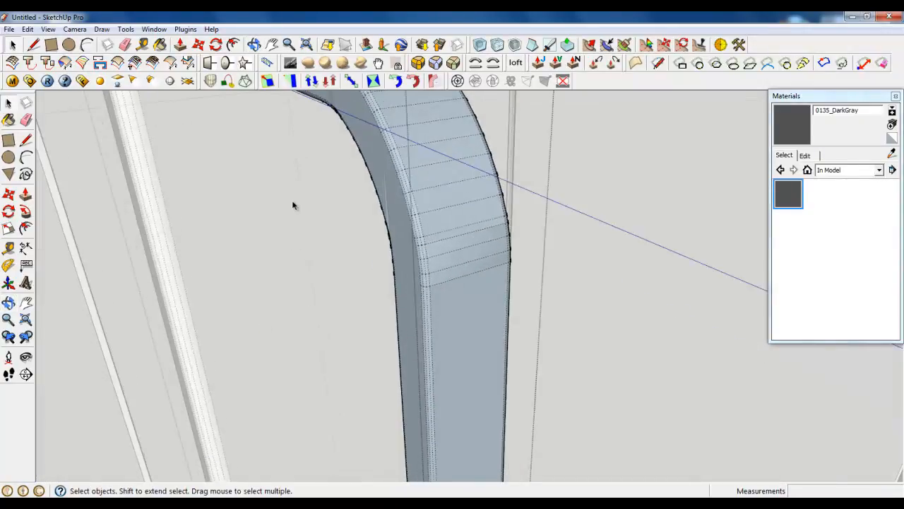
scroll(301, 208, down, 3)
Close the handle's group and turn off the hidden geometry display
right_click(196, 264)
click(226, 270)
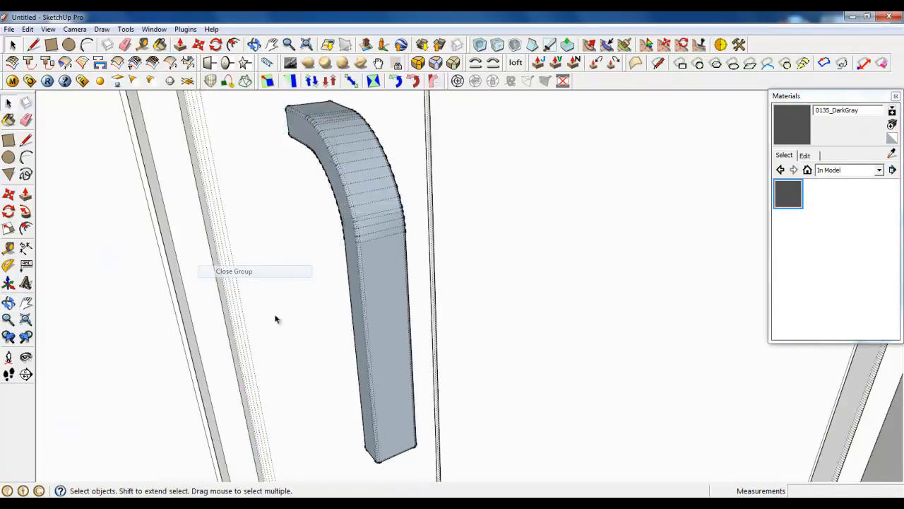
scroll(366, 438, down, 5)
scroll(395, 396, down, 5)
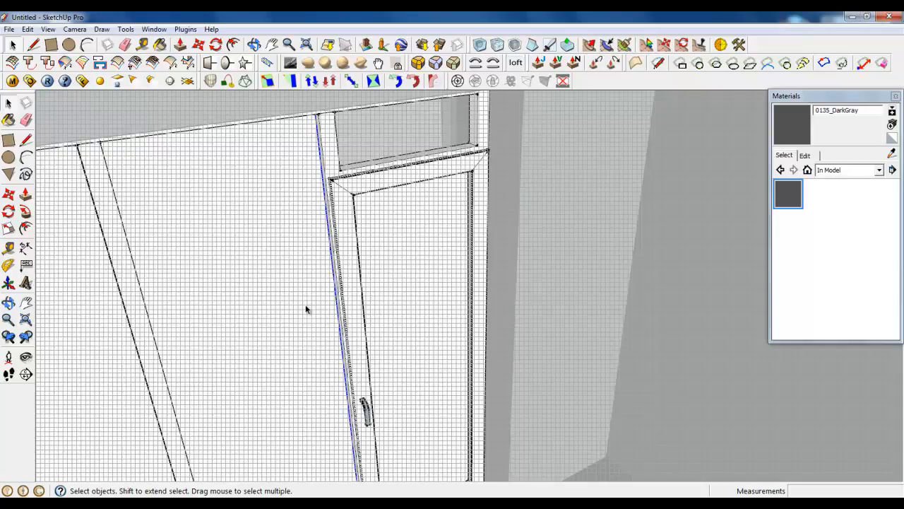
click(48, 29)
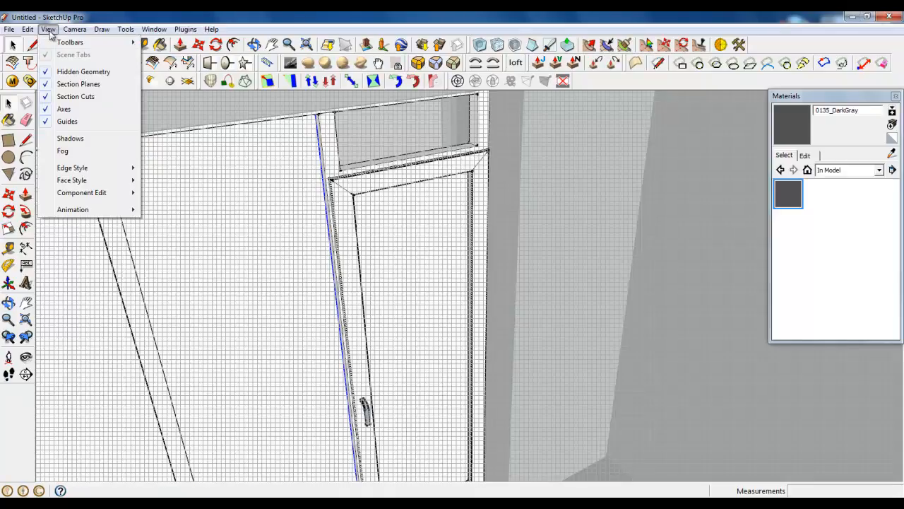
click(80, 73)
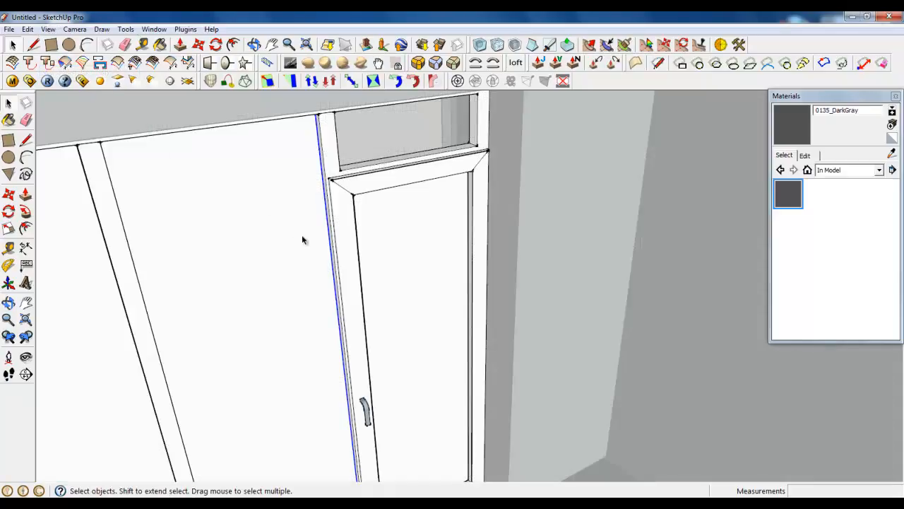
Examine the glazed door and its handle within the window wall, both from above the whole room and up close
scroll(301, 240, down, 10)
middle_drag(302, 241, 397, 266)
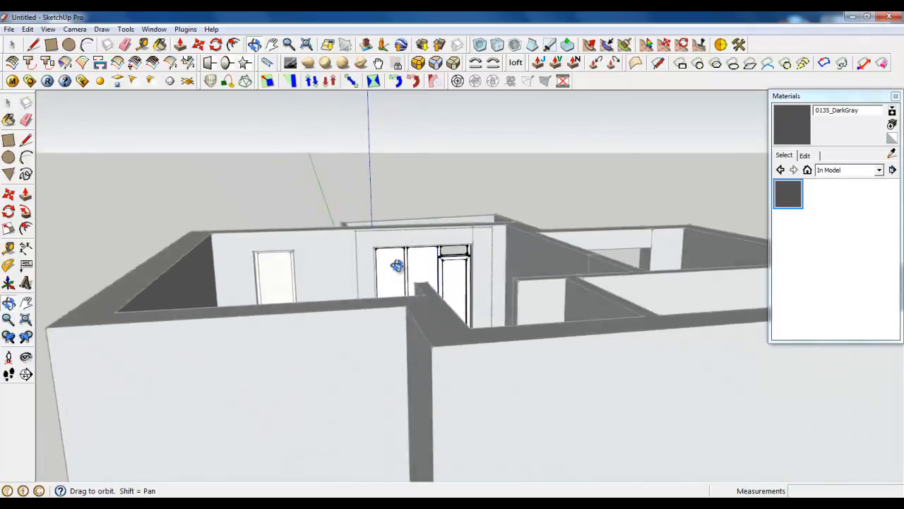
scroll(440, 319, up, 10)
middle_drag(412, 377, 432, 445)
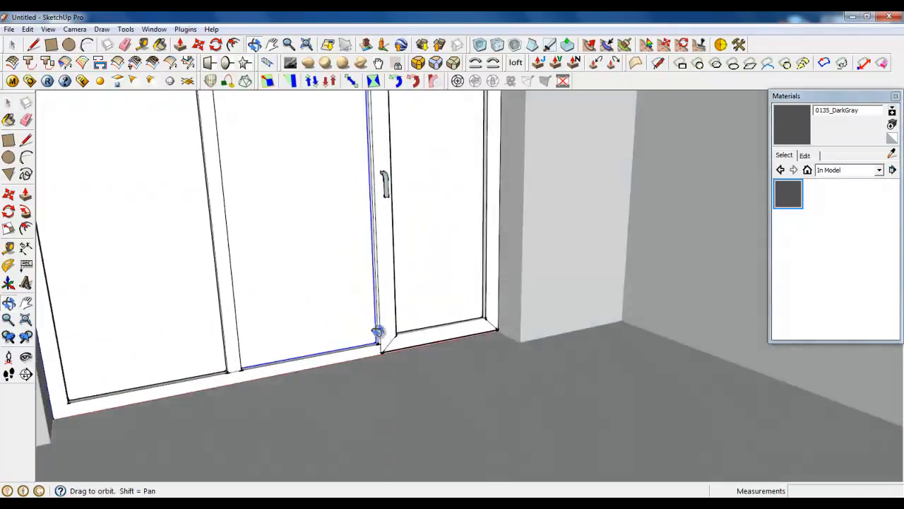
scroll(384, 235, down, 5)
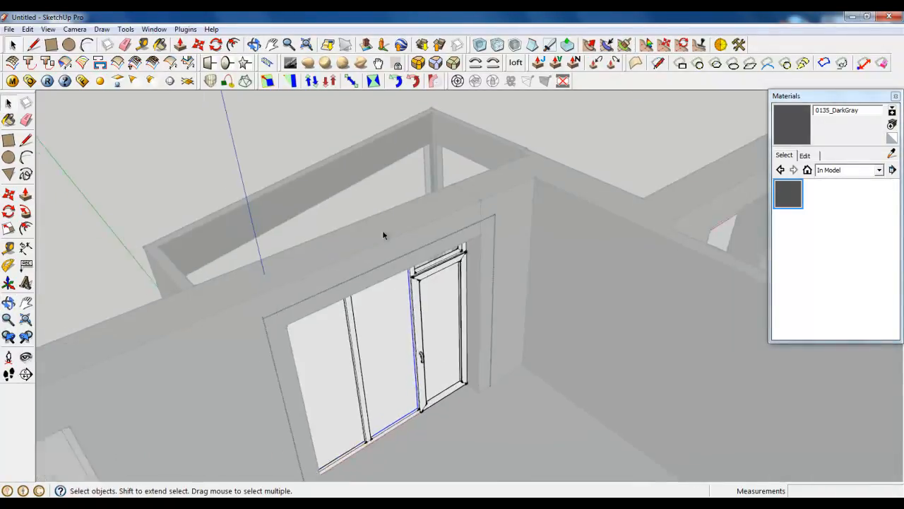
scroll(384, 235, down, 3)
scroll(446, 337, down, 3)
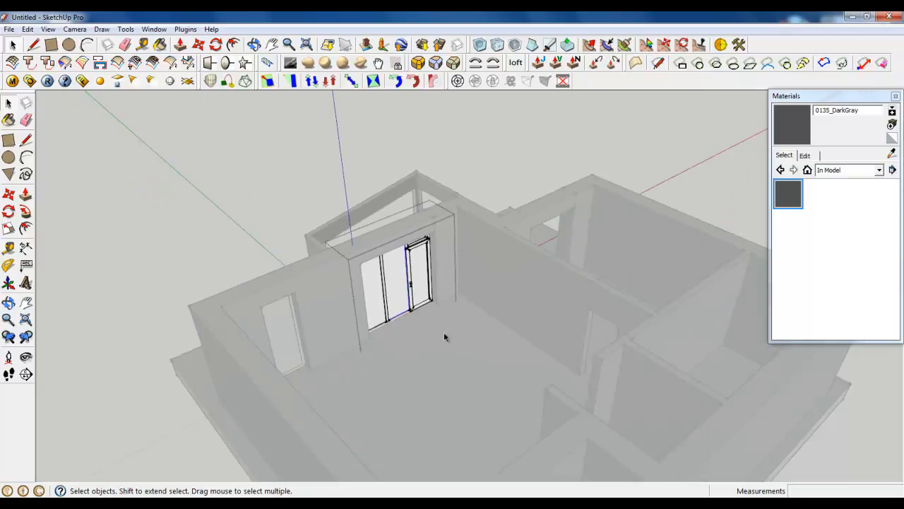
middle_drag(445, 337, 360, 339)
scroll(407, 245, up, 4)
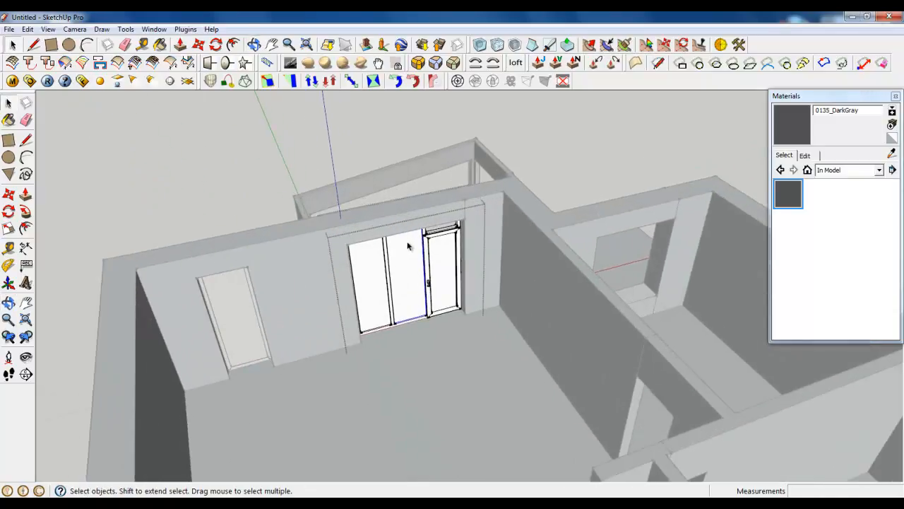
scroll(407, 245, up, 6)
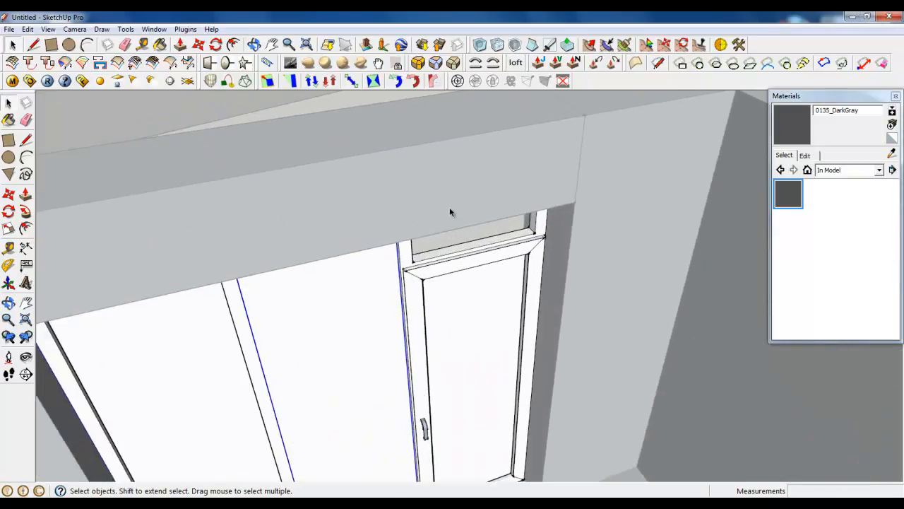
middle_drag(447, 209, 532, 125)
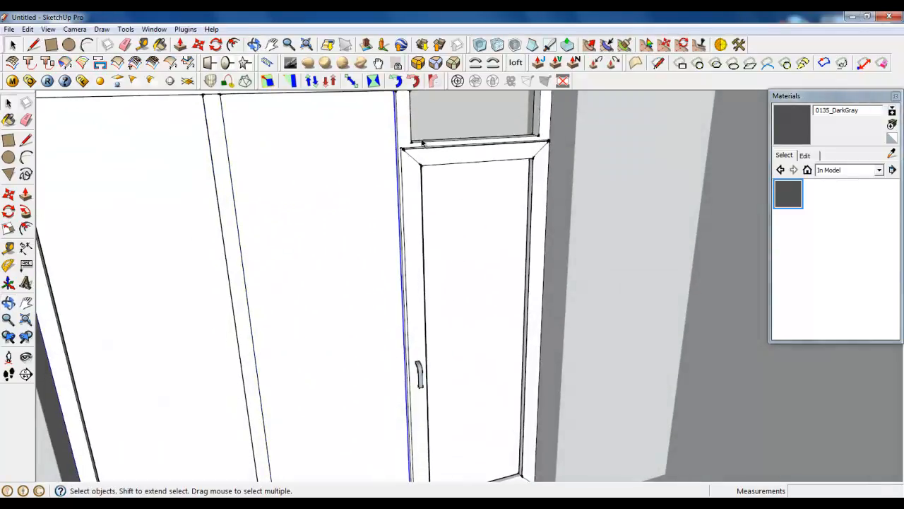
Try to round the front edges of the window frame's fixed-pane and transom openings with Round Corner, using a 4.6 mm offset and 5 segments
scroll(466, 291, down, 4)
scroll(359, 459, up, 3)
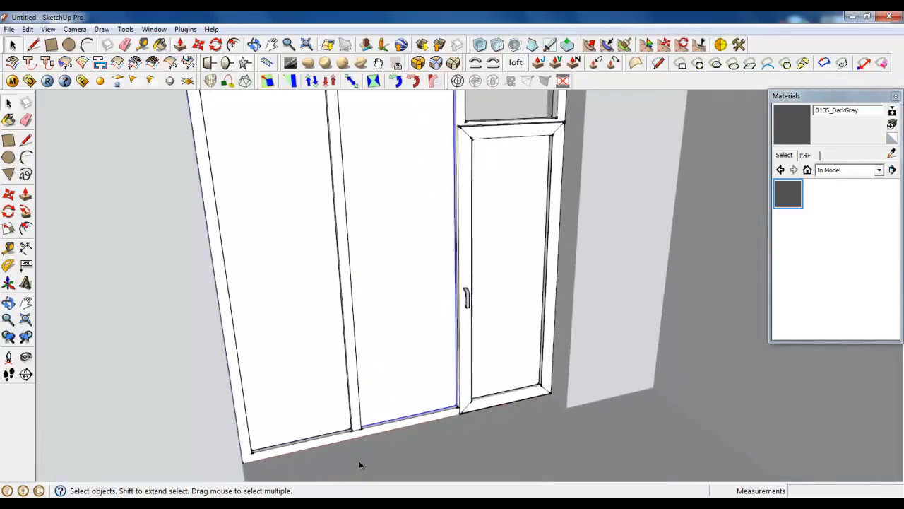
scroll(146, 452, up, 2)
scroll(177, 430, up, 5)
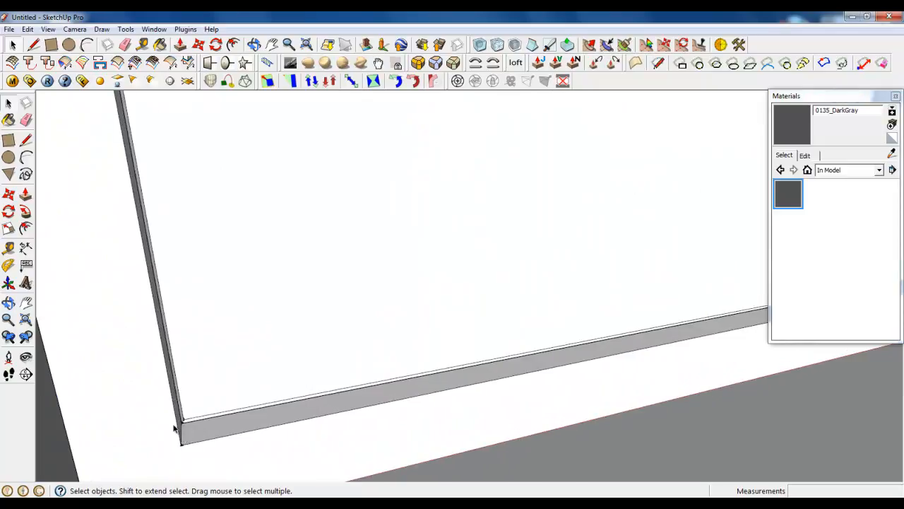
ctrl+click(191, 443)
scroll(134, 456, down, 4)
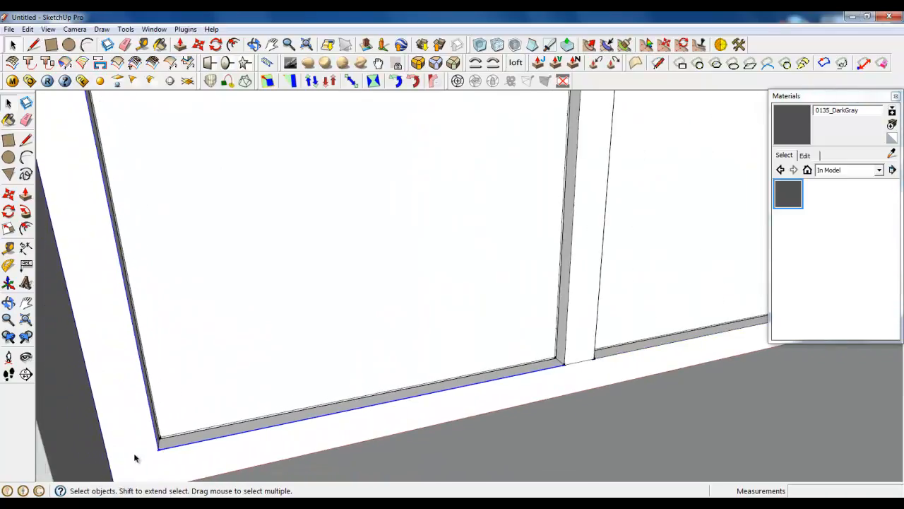
scroll(380, 434, up, 3)
ctrl+click(483, 318)
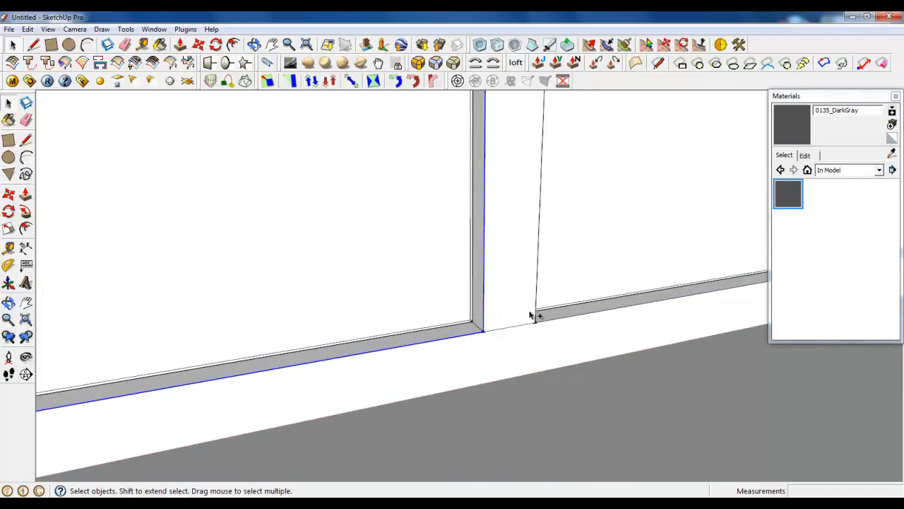
scroll(183, 445, down, 6)
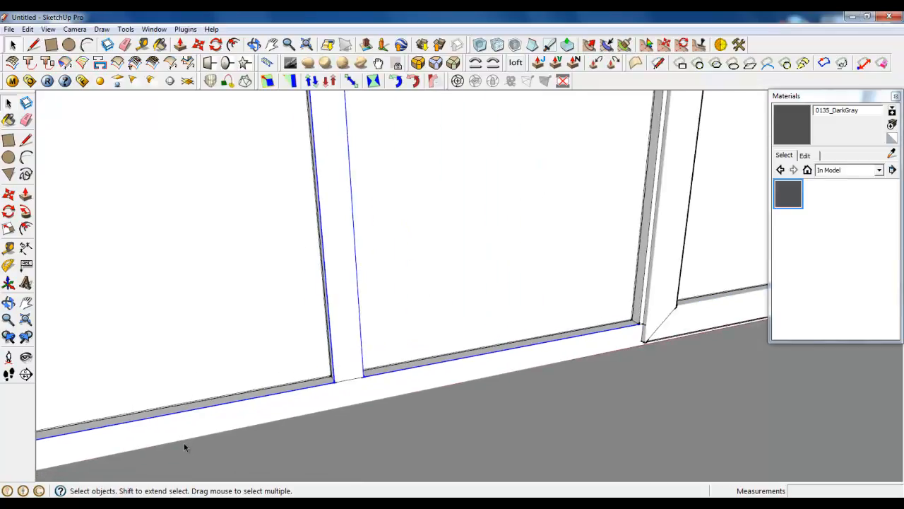
scroll(306, 183, up, 5)
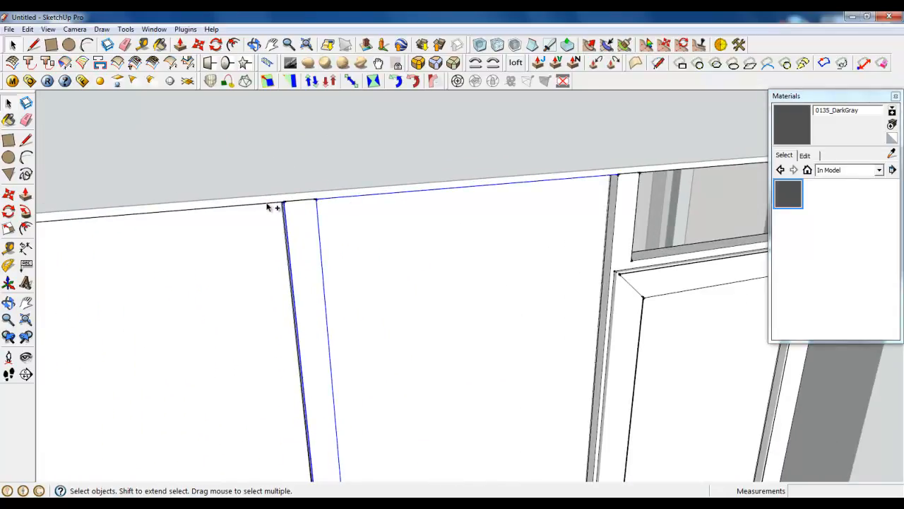
scroll(417, 233, down, 3)
scroll(455, 213, up, 3)
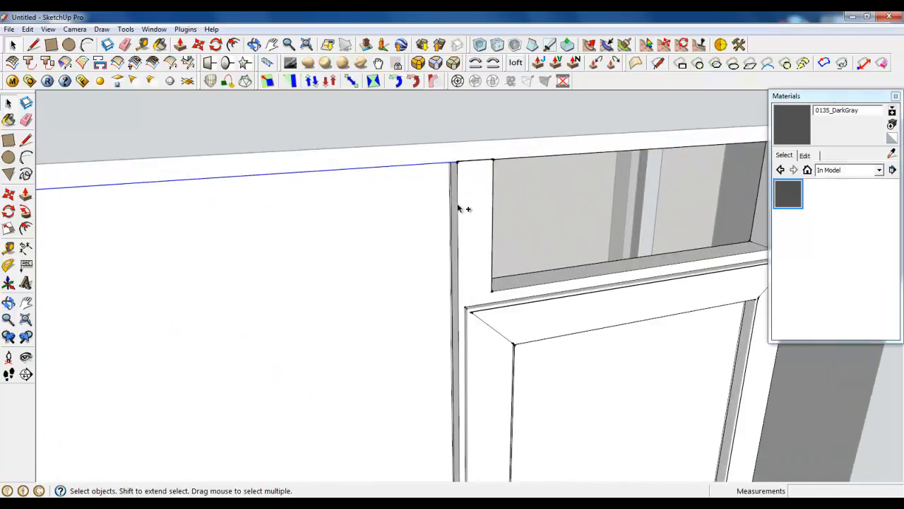
ctrl+click(457, 207)
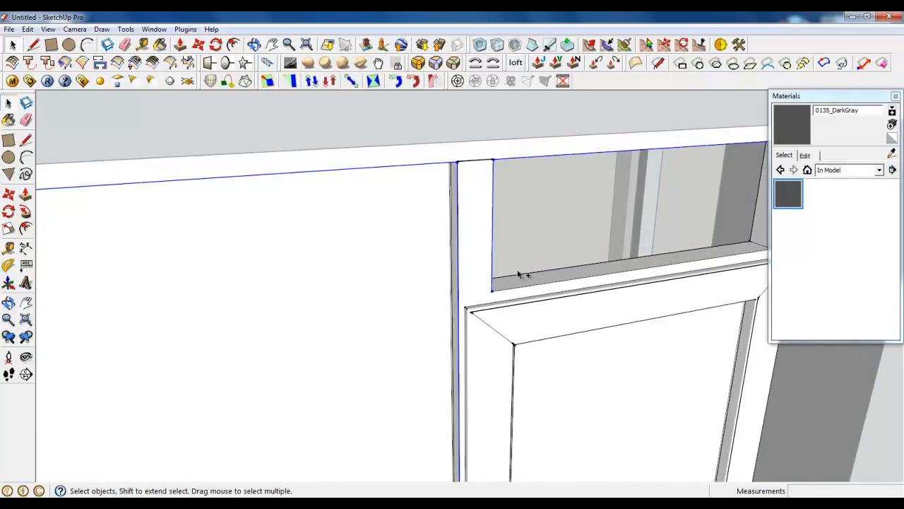
mouse_move(519, 290)
middle_down()
mouse_move(357, 297)
mouse_move(642, 231)
middle_up()
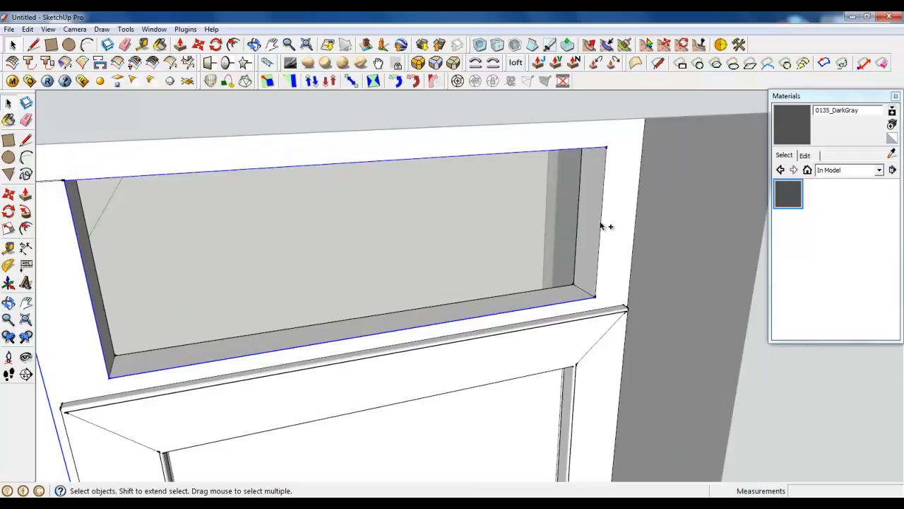
scroll(602, 224, down, 6)
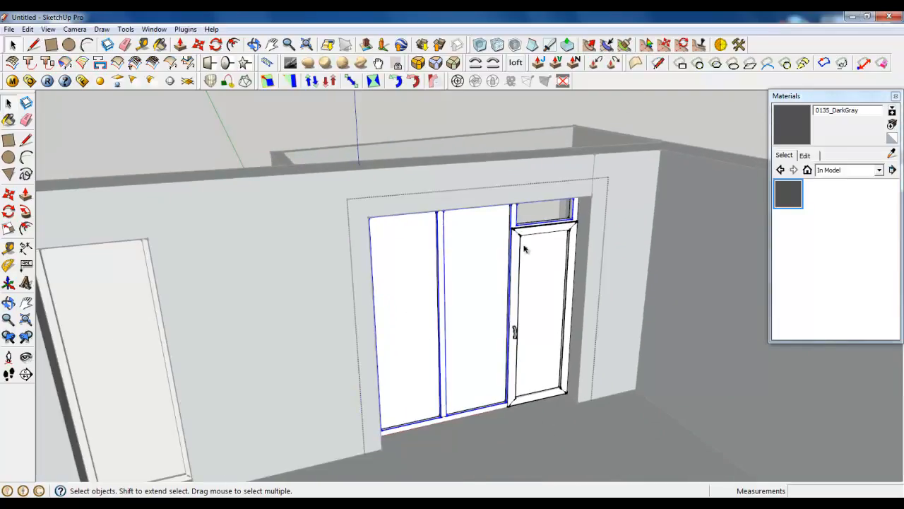
middle_drag(524, 248, 433, 315)
click(395, 81)
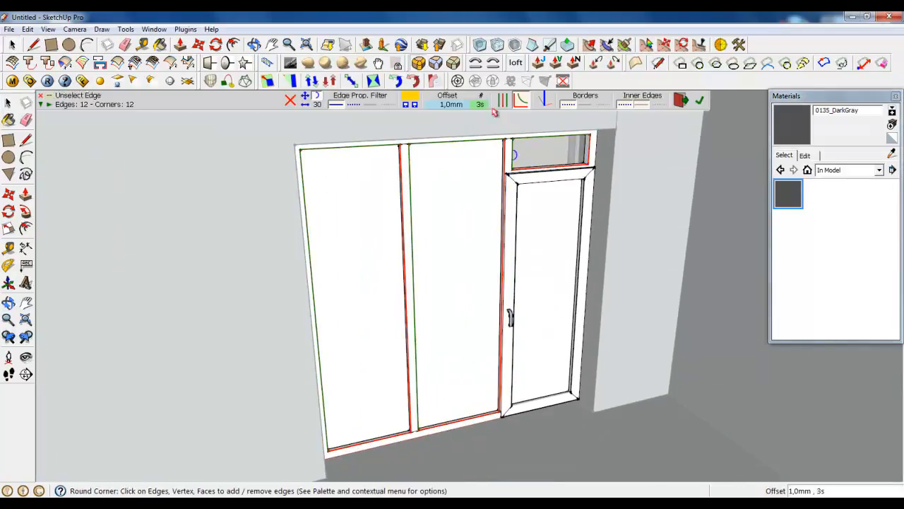
click(451, 103)
click(457, 212)
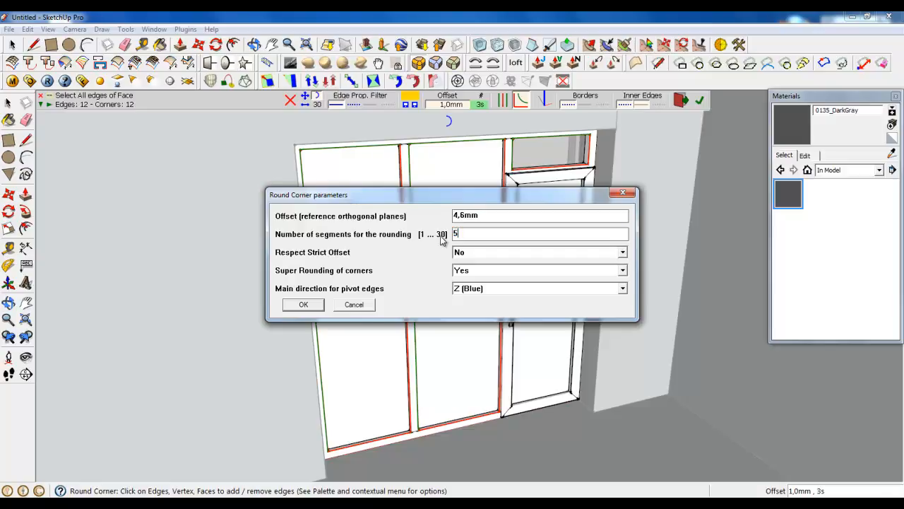
click(317, 308)
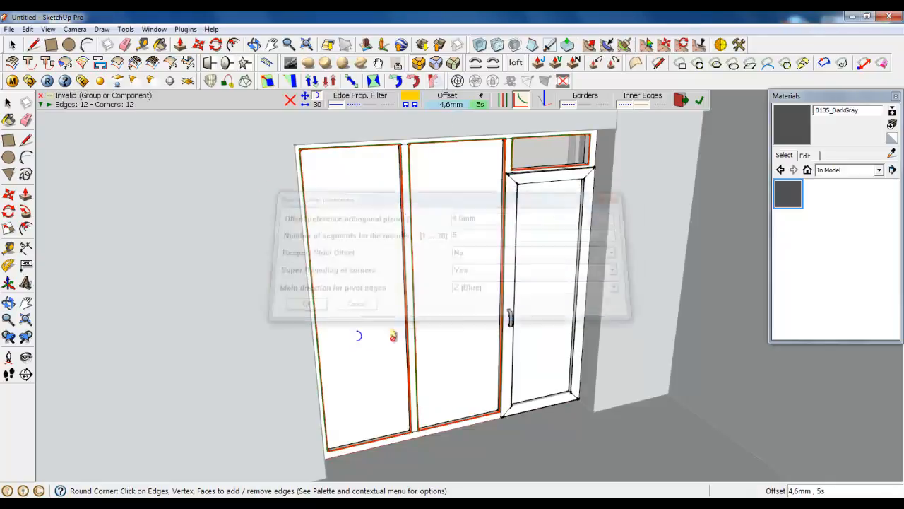
click(698, 104)
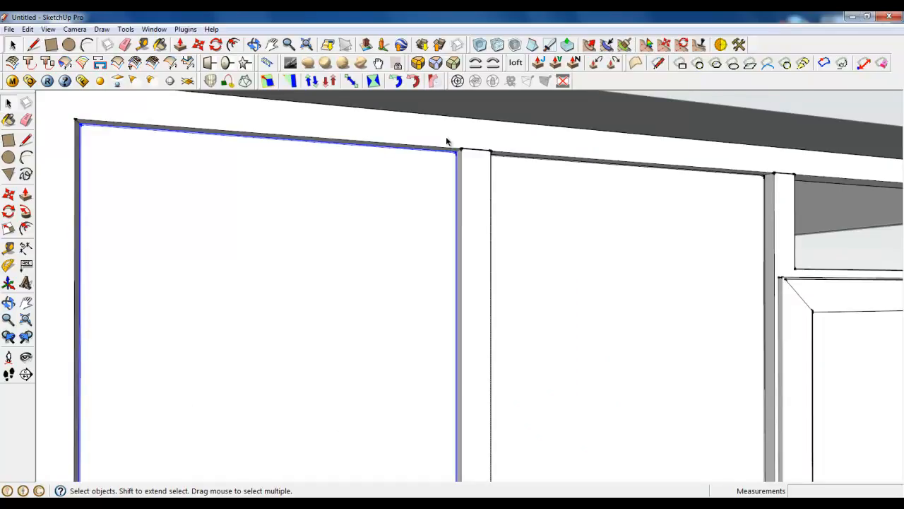
Push the first raised face where a mullion meets the window frame back about 0.8 mm, flush with the adjoining surface
scroll(765, 163, up, 4)
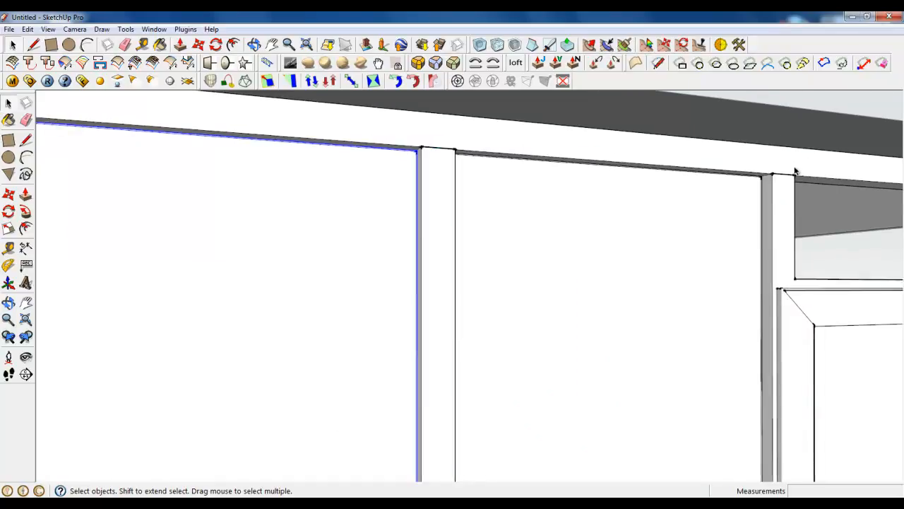
mouse_move(751, 177)
middle_down()
mouse_move(446, 173)
mouse_move(601, 183)
mouse_move(720, 212)
middle_up()
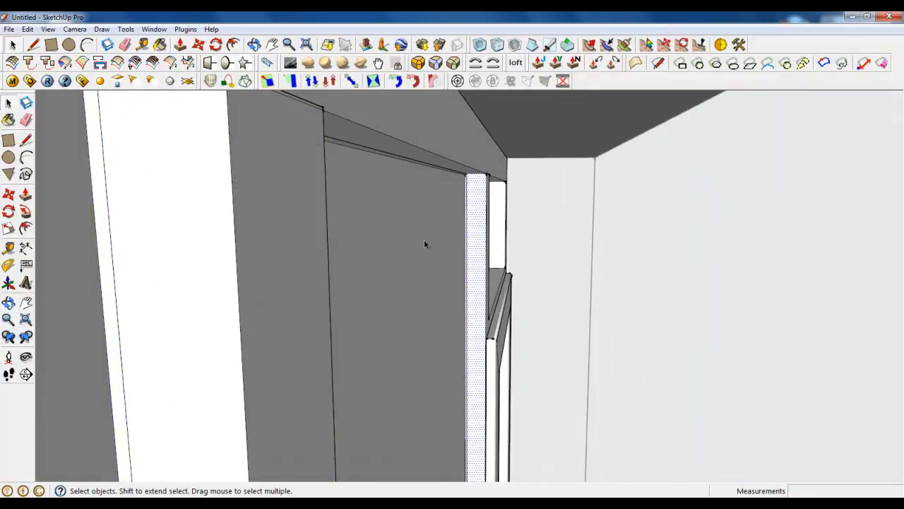
middle_drag(424, 245, 444, 149)
scroll(425, 136, up, 5)
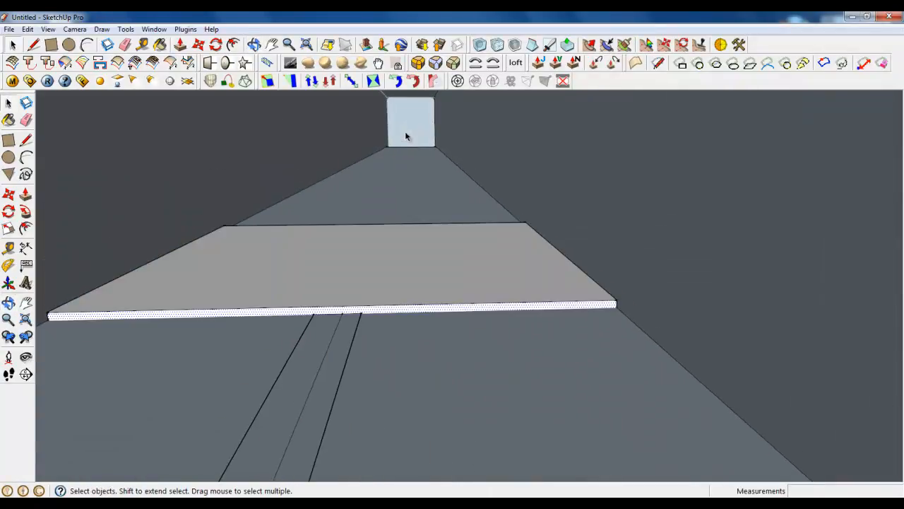
click(181, 45)
click(569, 290)
click(613, 309)
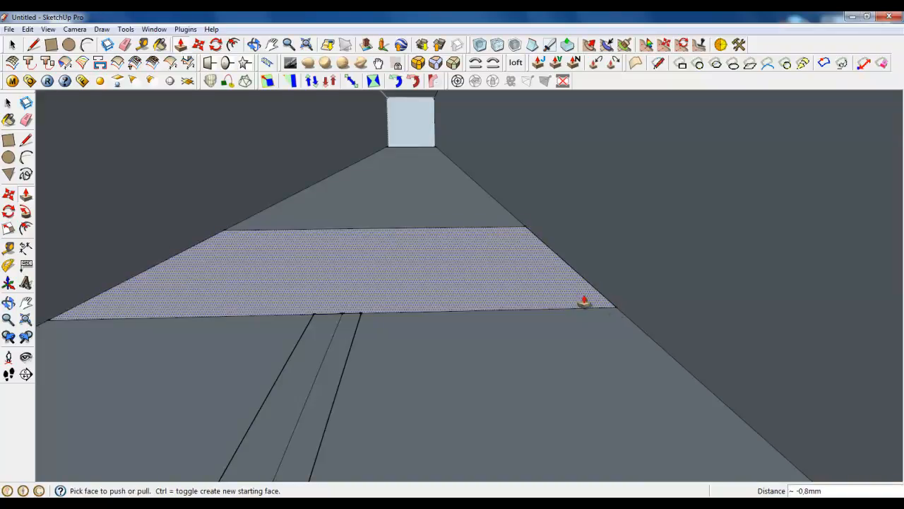
Push the remaining raised faces at the mullion joints back about 0.8 mm, flush with the frame's adjoining surfaces
scroll(525, 238, down, 3)
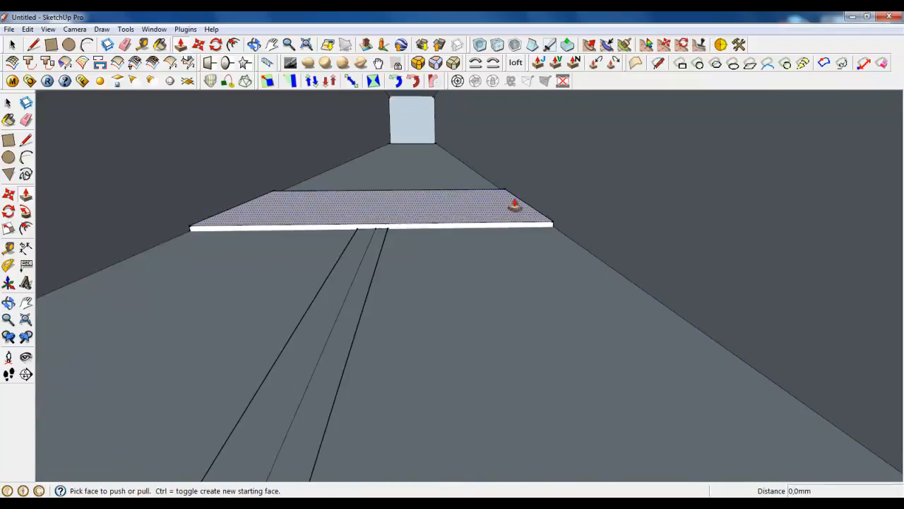
middle_drag(511, 202, 313, 259)
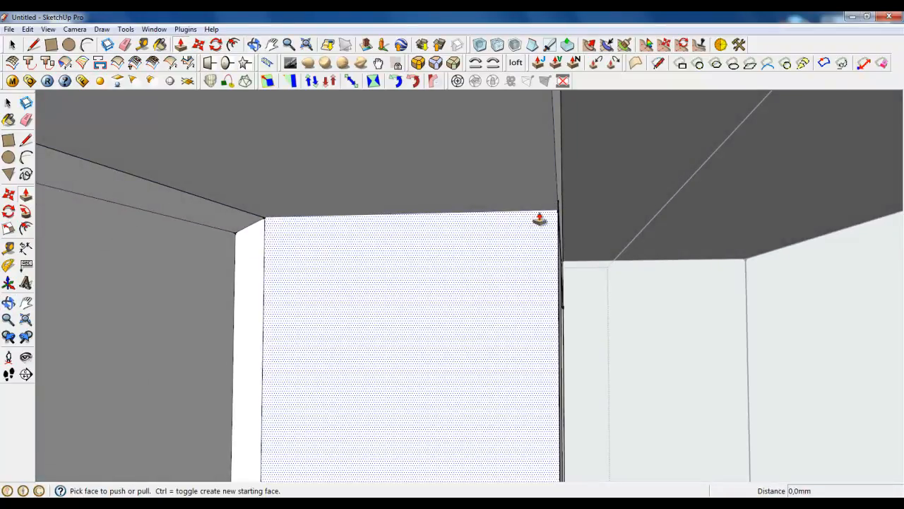
middle_drag(346, 222, 533, 240)
click(516, 202)
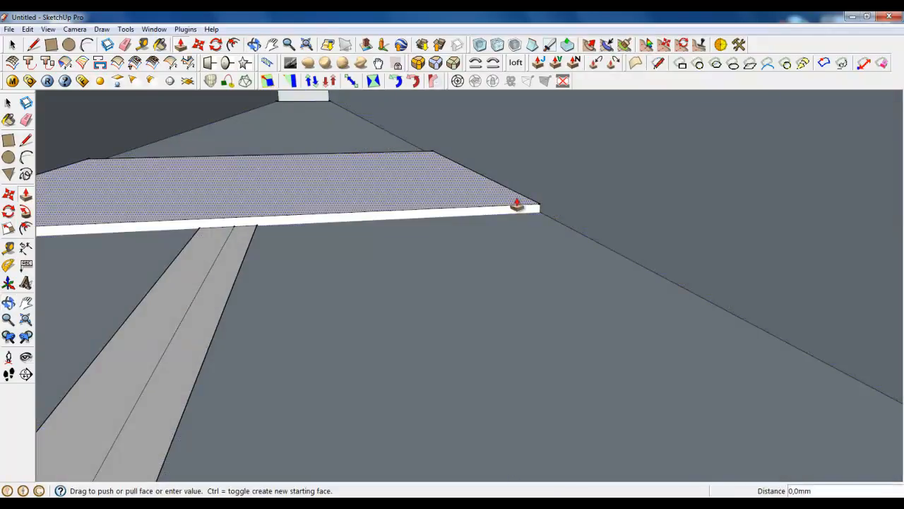
click(541, 214)
scroll(241, 151, down, 3)
middle_drag(242, 150, 389, 128)
middle_drag(340, 198, 323, 170)
scroll(324, 170, down, 4)
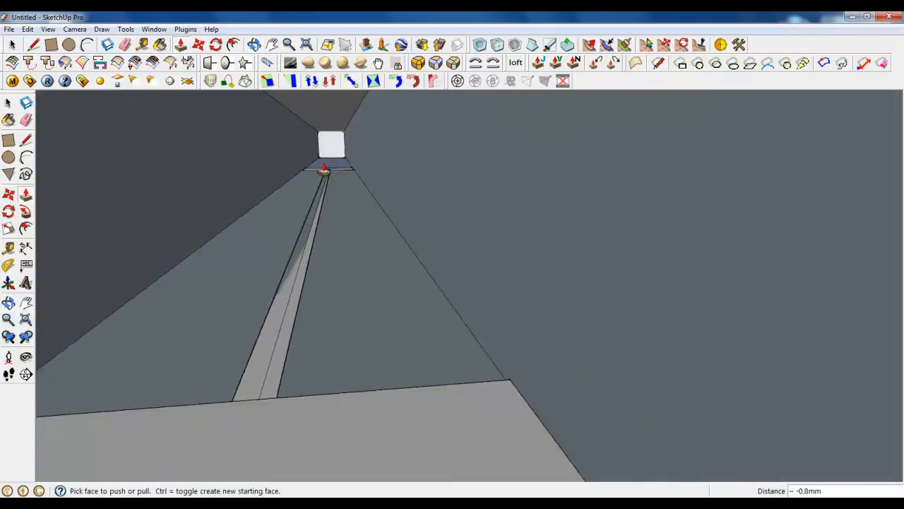
scroll(359, 198, up, 4)
click(352, 233)
click(374, 250)
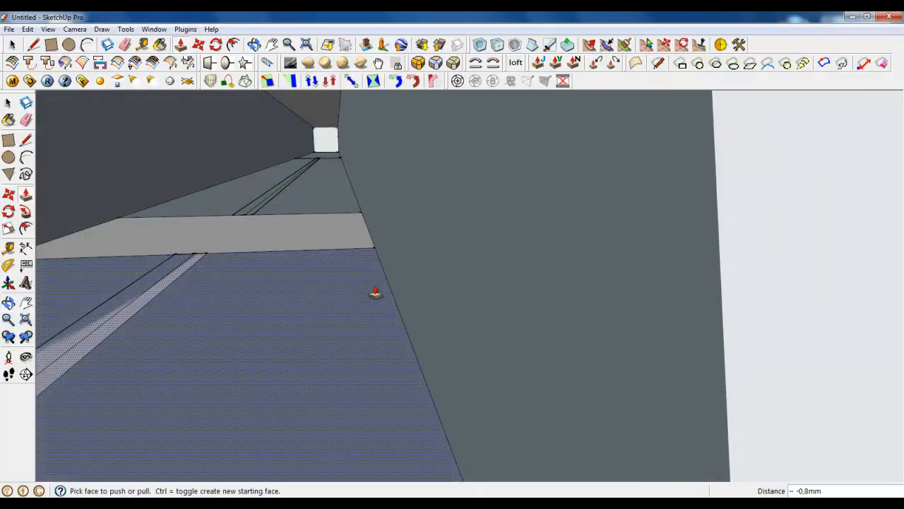
middle_drag(375, 292, 165, 252)
scroll(175, 166, down, 2)
click(14, 46)
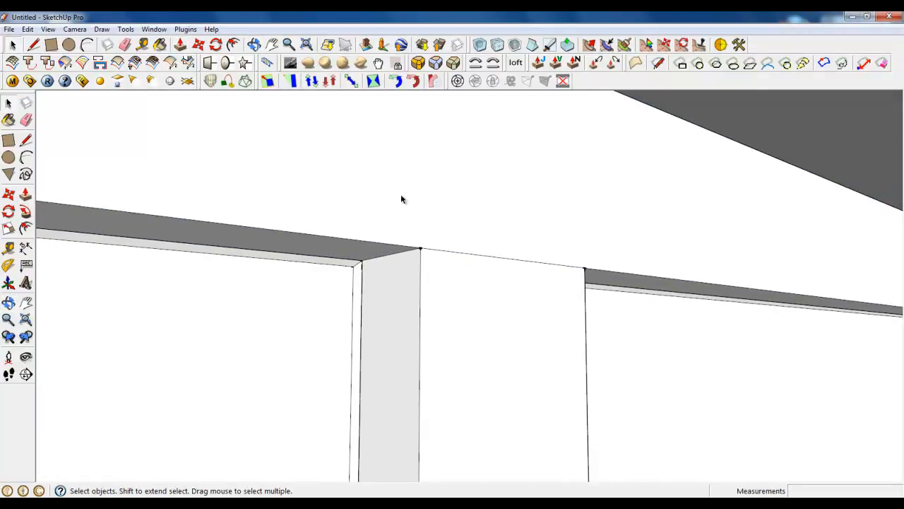
Draw a diagonal line across the window frame's upper-left corner, from the pane opening's corner to the outer corner
middle_drag(292, 251, 250, 253)
scroll(250, 252, up, 2)
key(l)
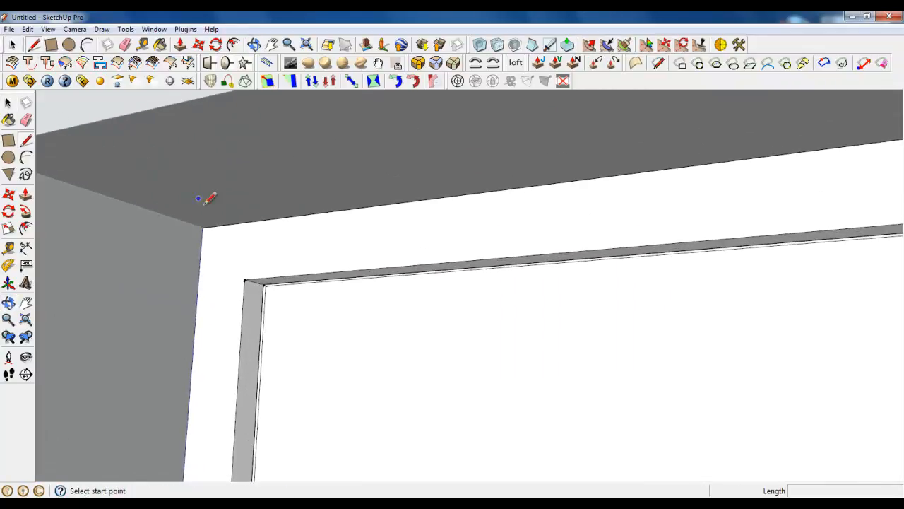
click(243, 279)
click(202, 227)
scroll(304, 233, down, 4)
middle_drag(304, 234, 403, 292)
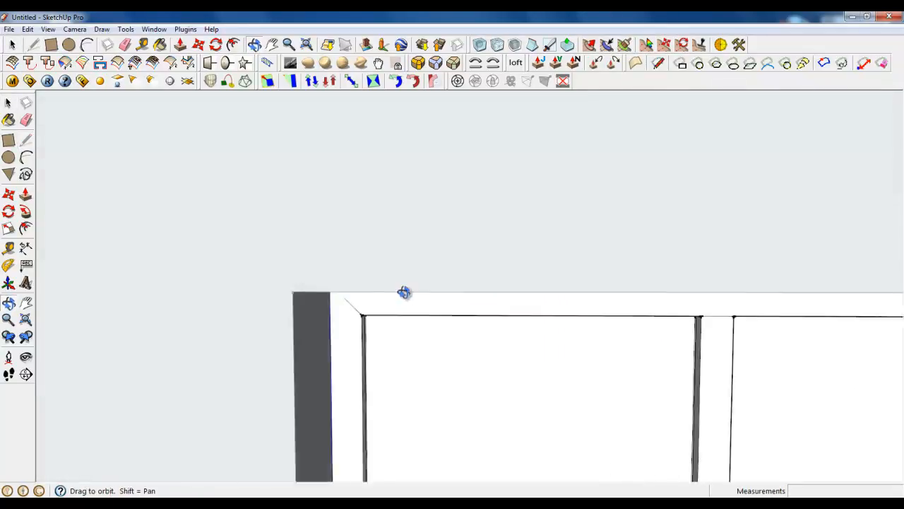
Draw a diagonal line about 84.9 mm long across the frame's upper-right corner, from the transom opening to the outer corner
scroll(236, 188, down, 5)
scroll(213, 155, down, 3)
scroll(471, 185, up, 6)
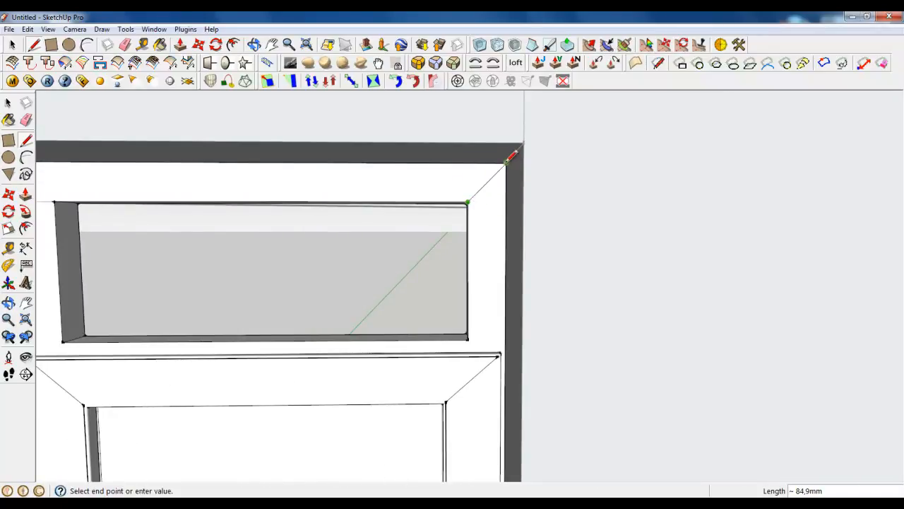
scroll(513, 155, up, 3)
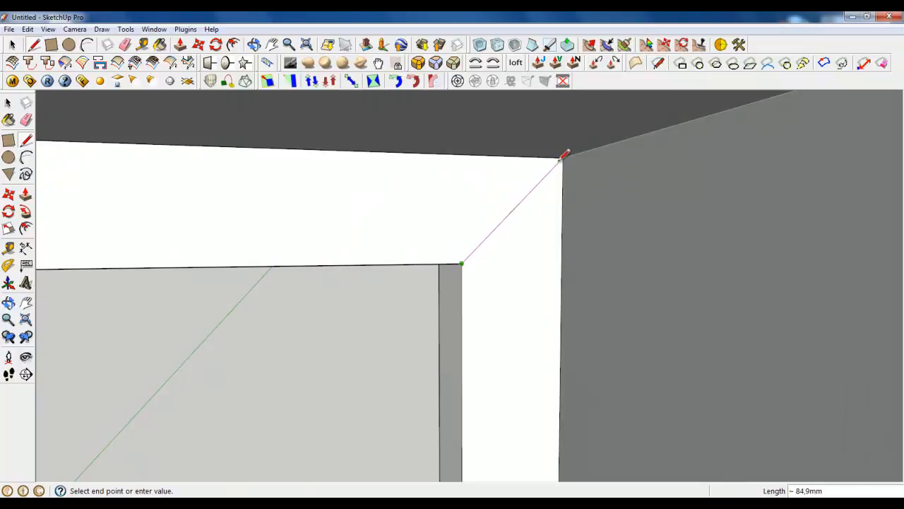
click(16, 45)
Hide the door group to expose the frame around the door opening
scroll(494, 127, down, 5)
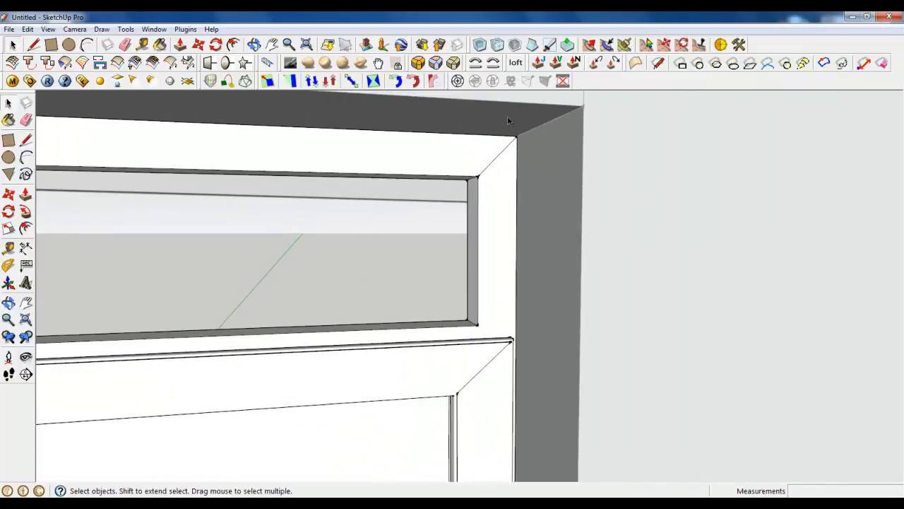
right_click(222, 283)
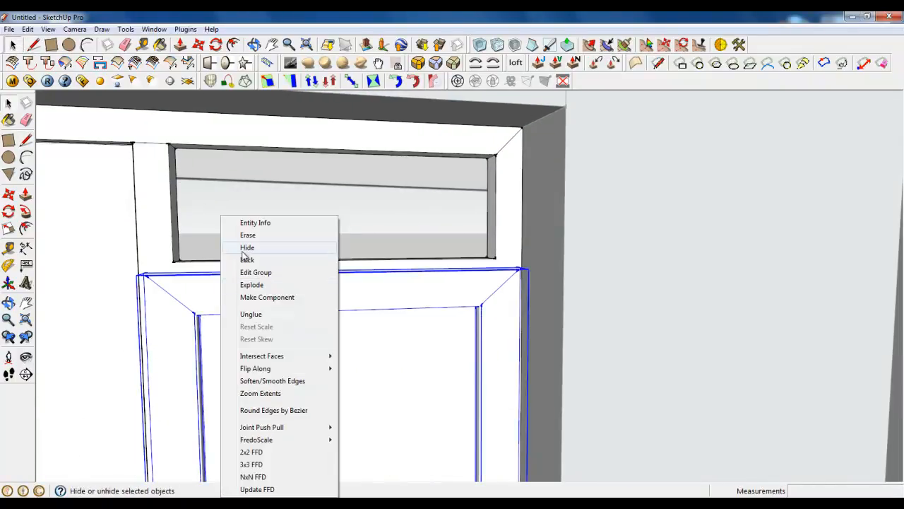
click(246, 249)
Draw a vertical line across each end of the transom bar, joining the corners of the openings above and below it
click(32, 45)
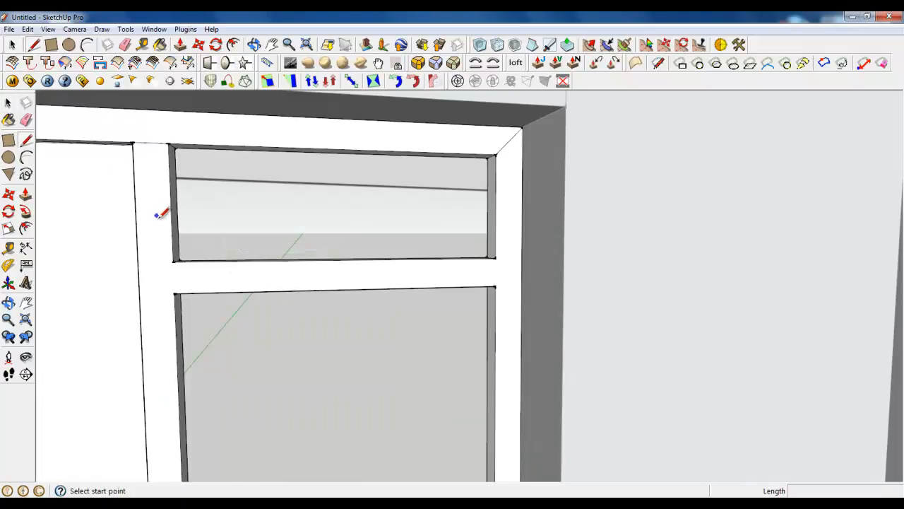
click(175, 261)
click(176, 291)
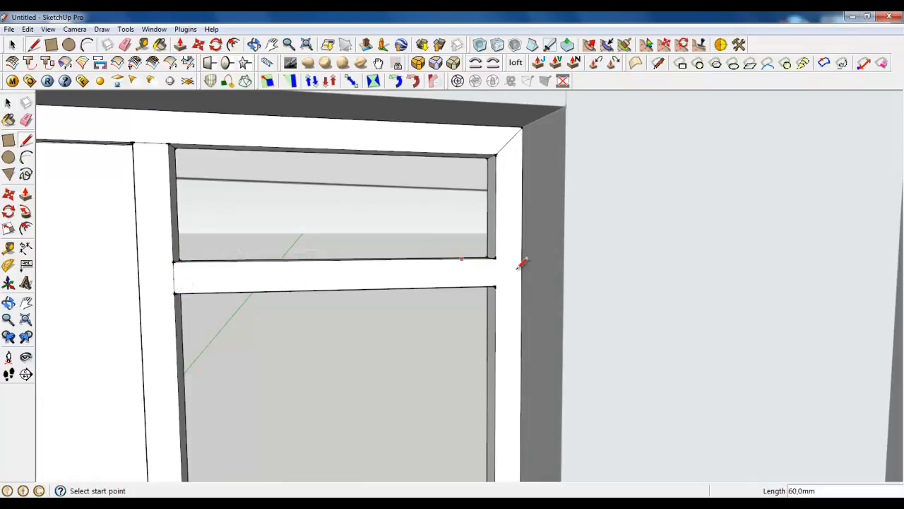
click(496, 258)
click(496, 285)
Draw a diagonal line across the frame's lower-right corner, from the door opening's corner to the outer corner
scroll(535, 188, down, 5)
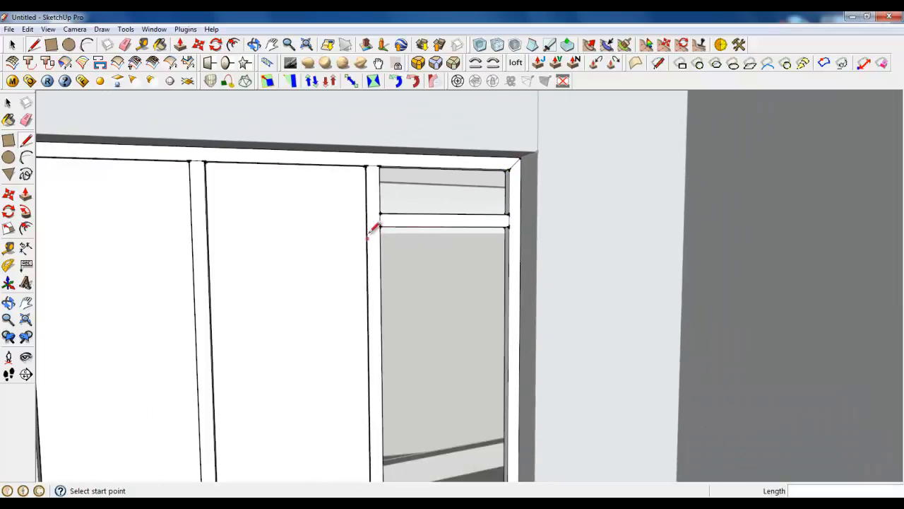
middle_drag(373, 214, 414, 285)
scroll(415, 230, down, 2)
scroll(427, 189, down, 3)
scroll(531, 465, up, 4)
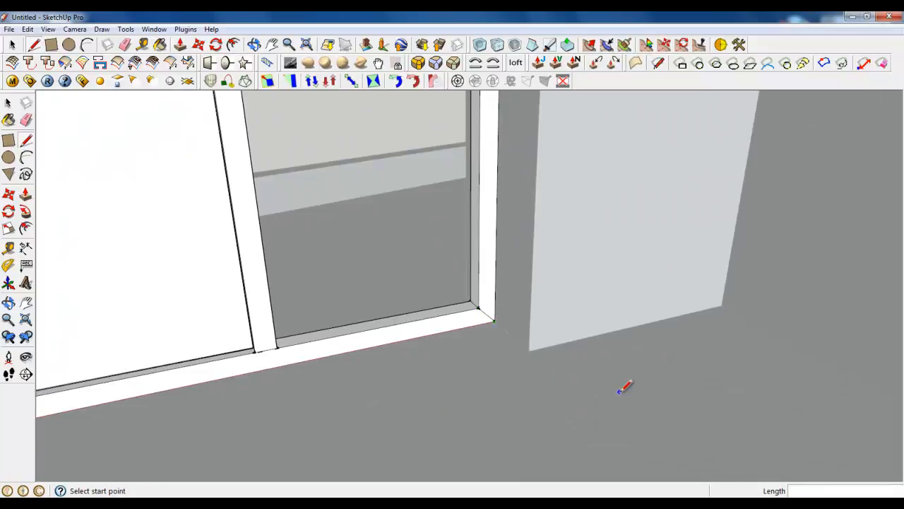
Draw a diagonal line about 84.9 mm long across the frame's lower-left corner, from the pane opening to the outer corner
scroll(178, 473, down, 3)
scroll(258, 384, up, 3)
click(257, 383)
scroll(257, 385, up, 2)
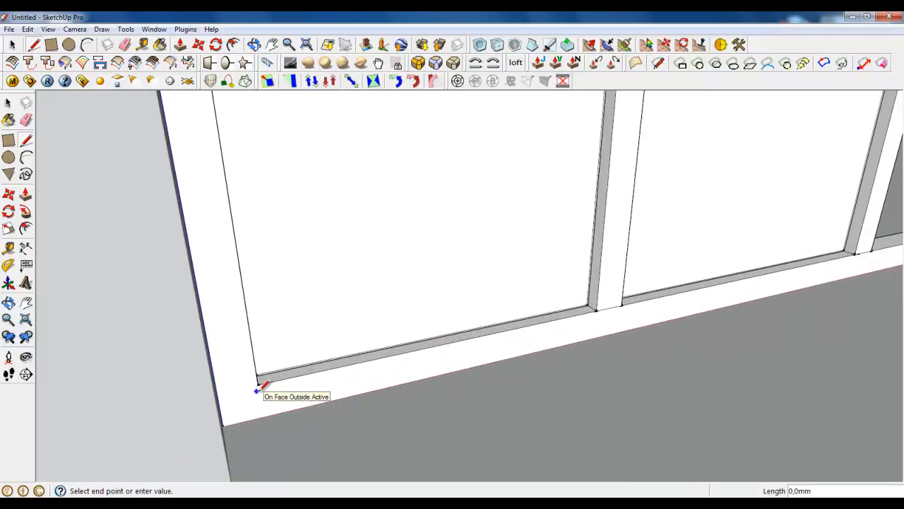
middle_drag(257, 390, 212, 375)
click(51, 44)
click(33, 45)
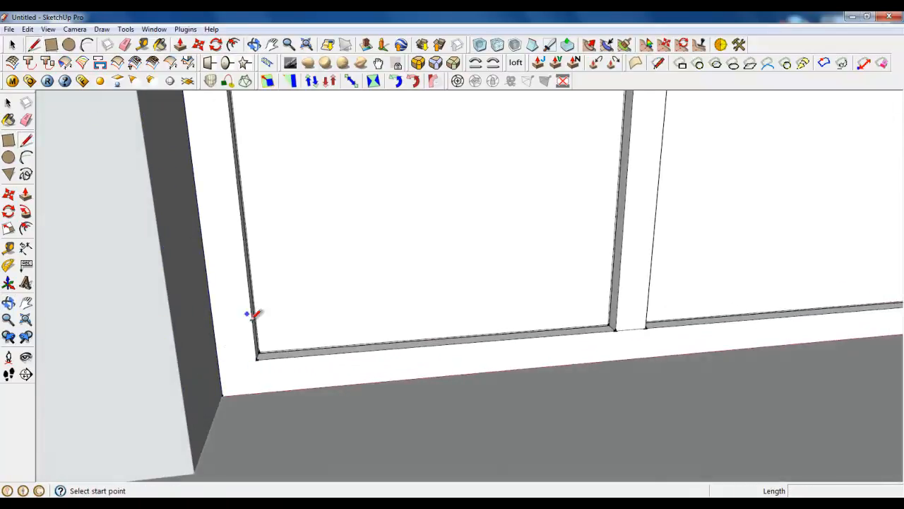
click(257, 356)
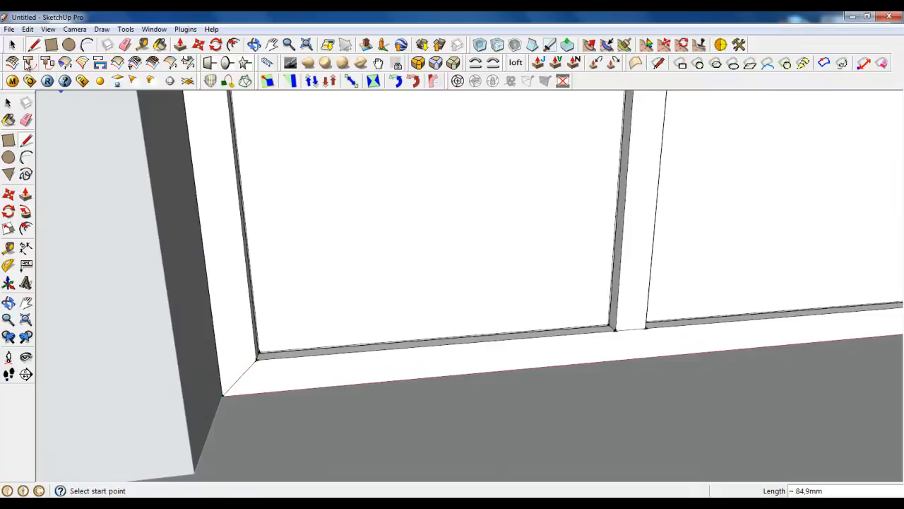
Select the front side and bottom edges of the frame's left pane opening
click(12, 44)
scroll(302, 323, up, 2)
click(227, 368)
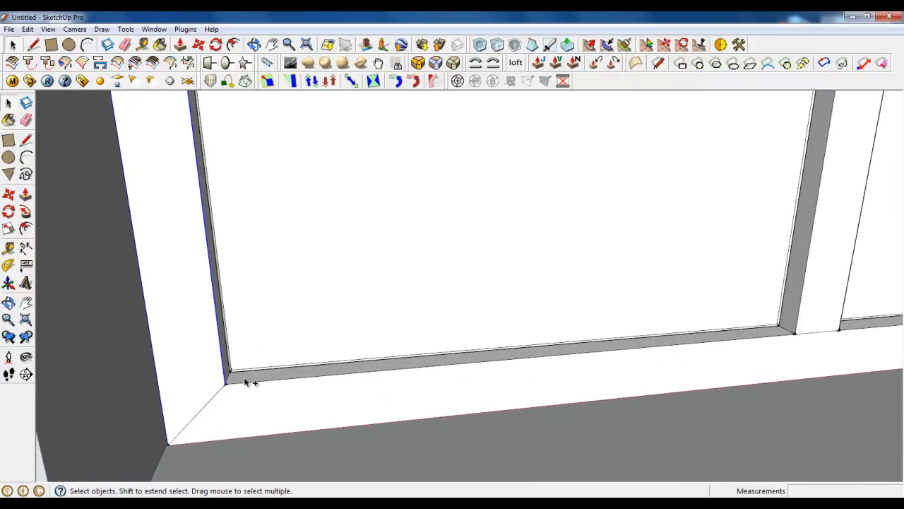
ctrl+click(245, 379)
shift+click(245, 382)
shift+click(245, 377)
scroll(245, 376, down, 2)
scroll(588, 356, up, 3)
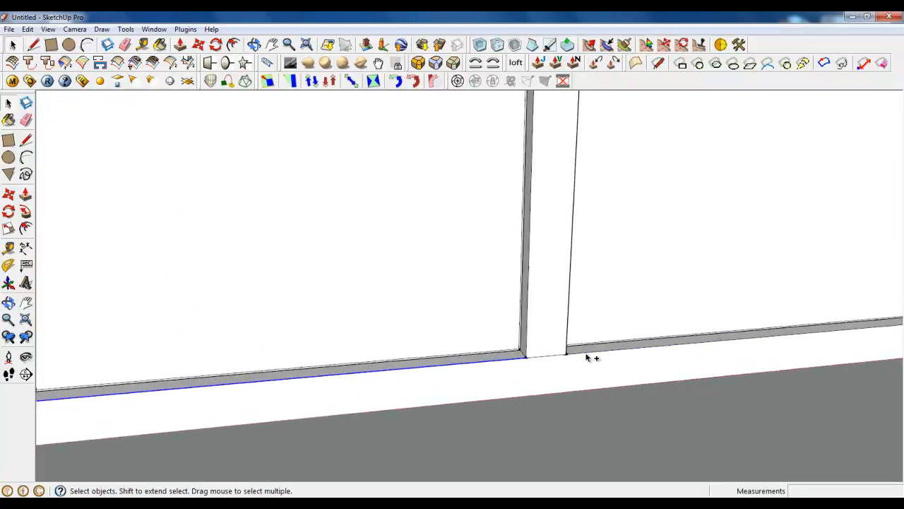
ctrl+click(502, 345)
scroll(531, 398, down, 2)
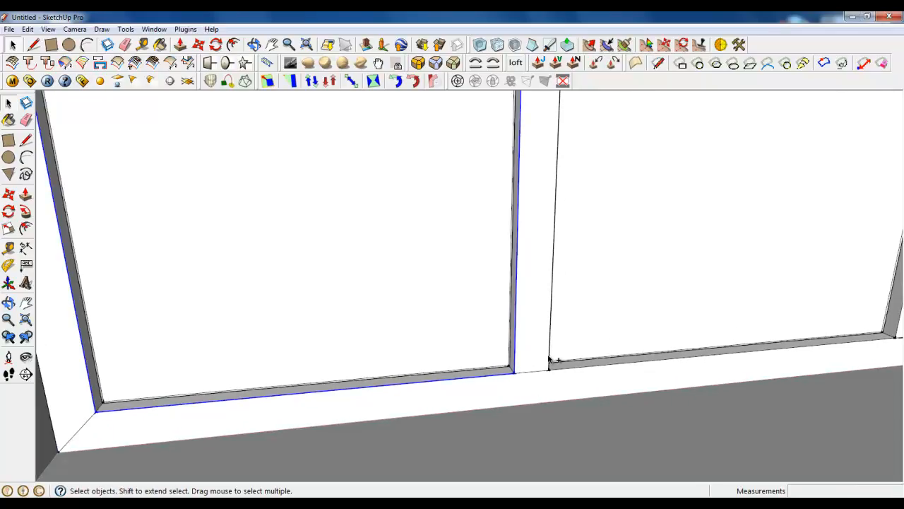
Add the front side and bottom edges of the middle pane opening to the selection
ctrl+click(555, 372)
scroll(424, 402, down, 2)
scroll(654, 323, up, 3)
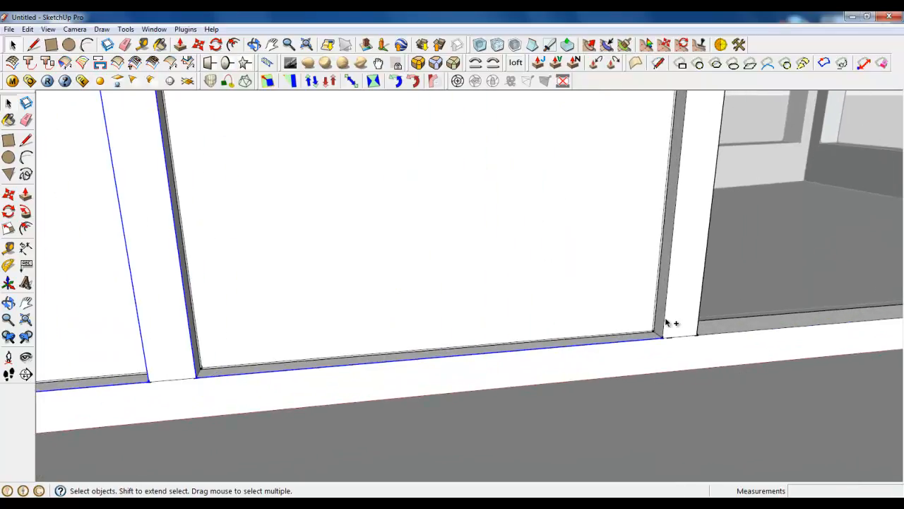
ctrl+click(666, 322)
Add the front top edges of both fixed-pane openings to the selection
scroll(651, 409, down, 4)
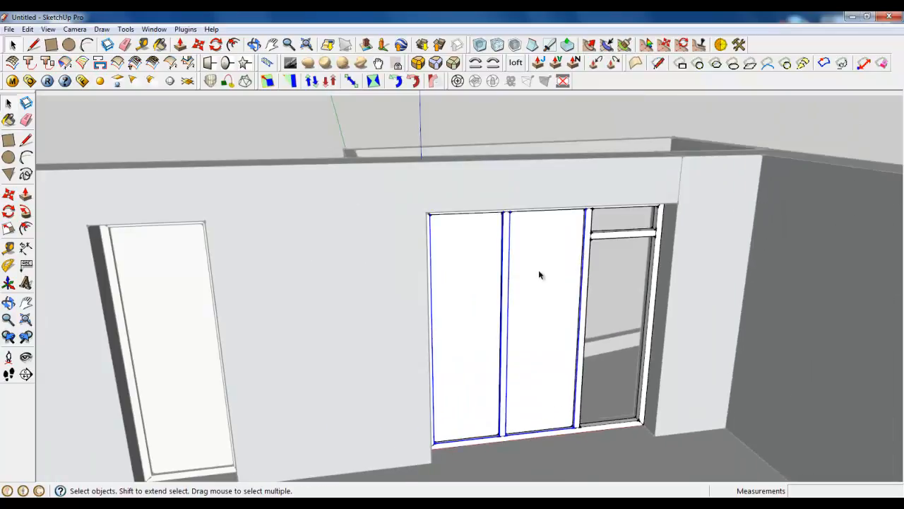
scroll(488, 235, up, 3)
scroll(436, 202, up, 4)
ctrl+click(458, 203)
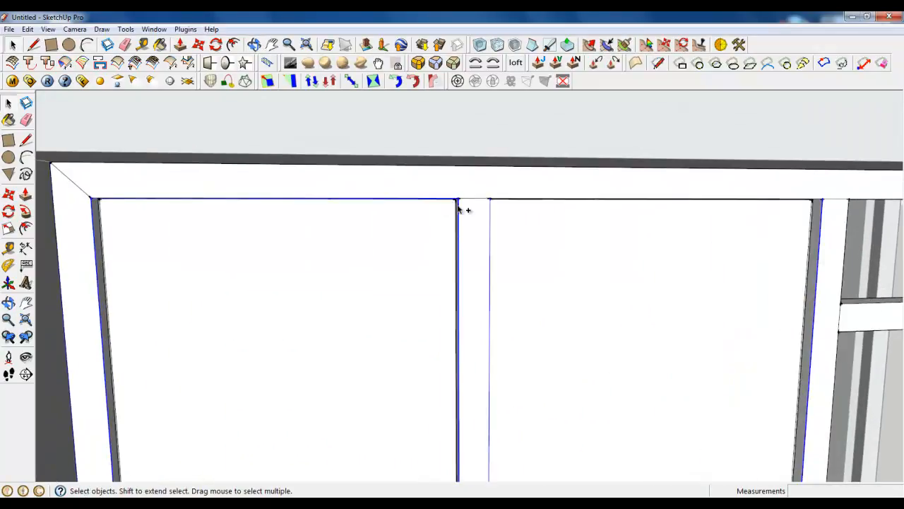
scroll(266, 224, down, 3)
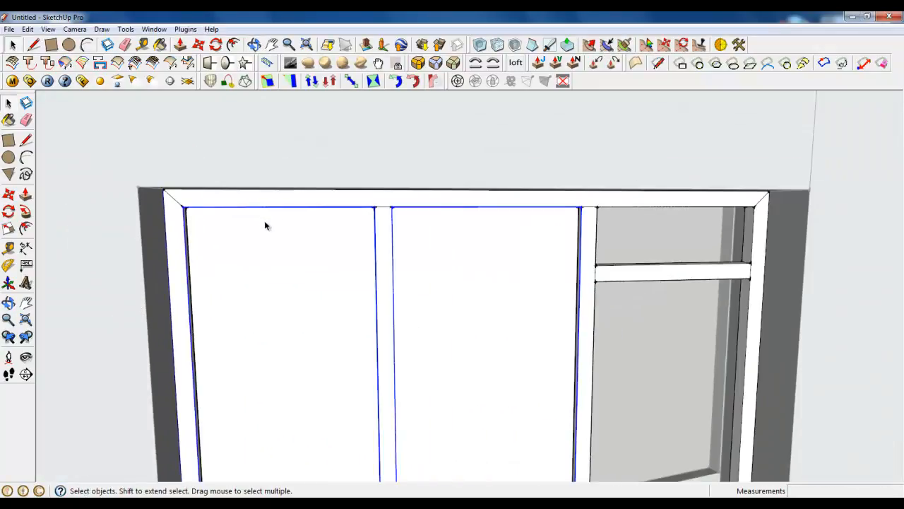
Add the transom opening's four front edges and round all selected edges with Round Corner, using a 4.6 mm offset and 5 segments
scroll(677, 243, up, 4)
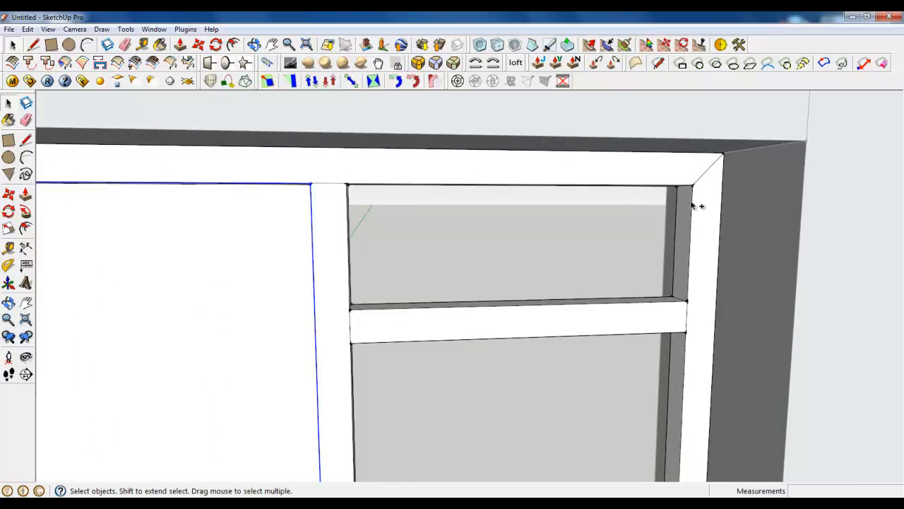
middle_drag(578, 178, 583, 104)
scroll(428, 184, up, 2)
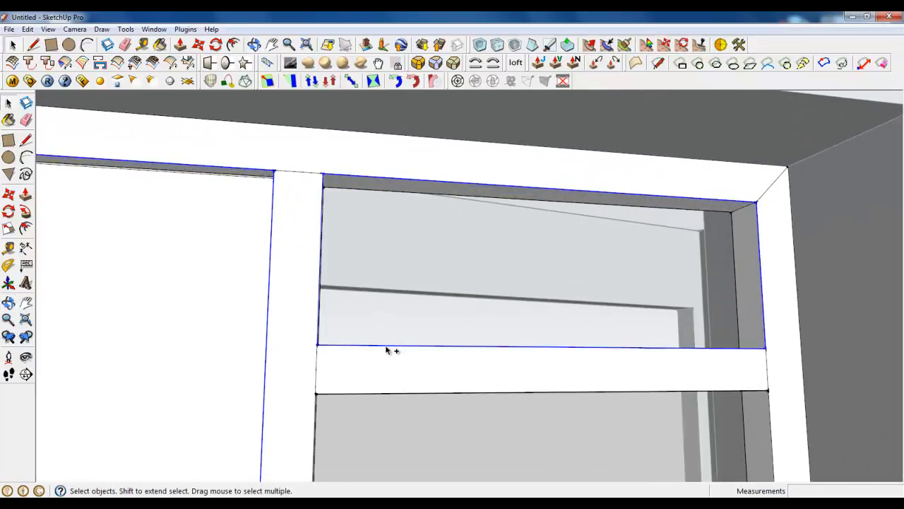
middle_drag(387, 351, 293, 327)
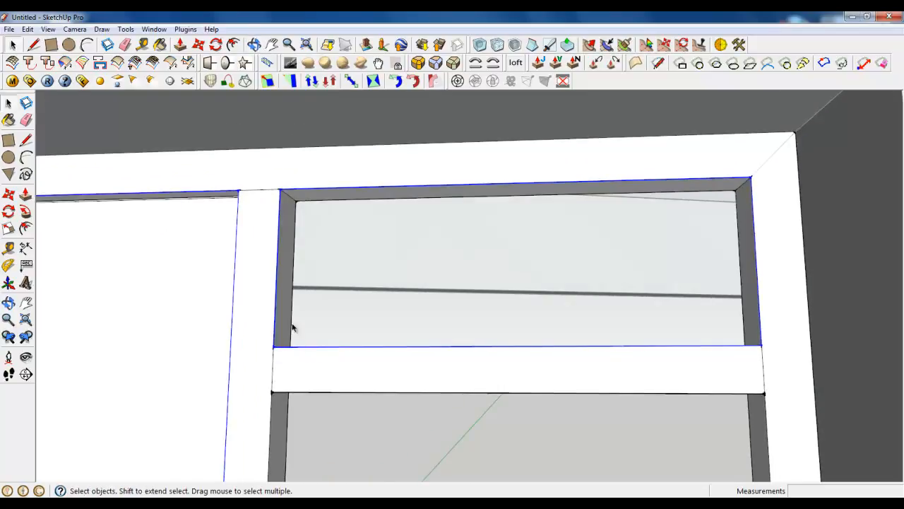
click(419, 64)
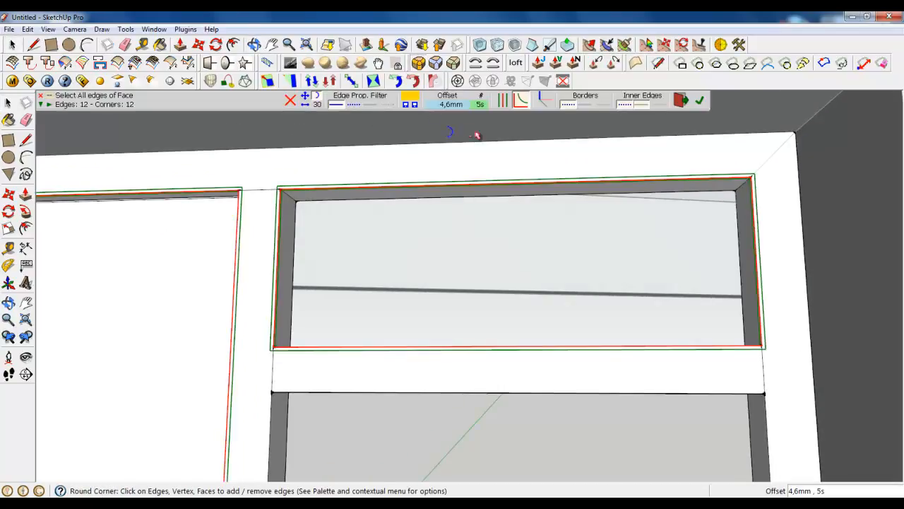
click(699, 101)
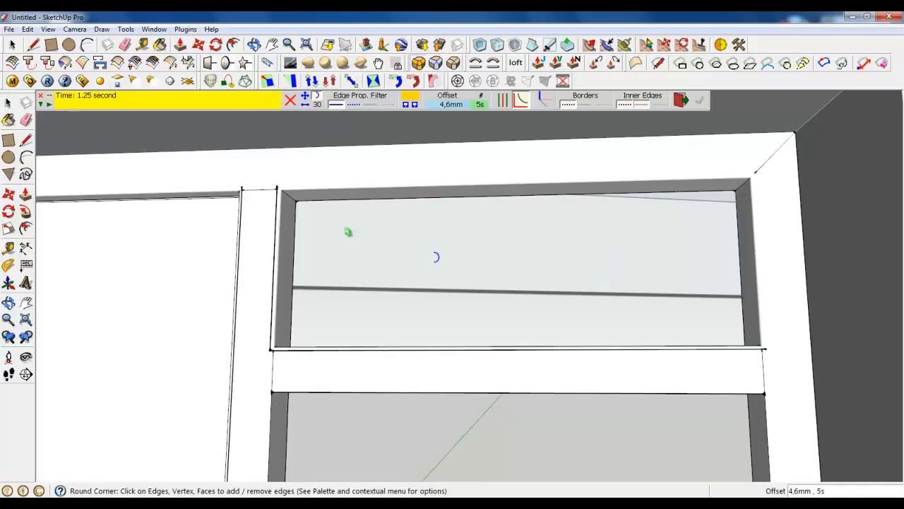
Finish the corner rounding, turn on the display of hidden geometry and unhide the door group
middle_drag(347, 232, 383, 314)
scroll(527, 210, down, 3)
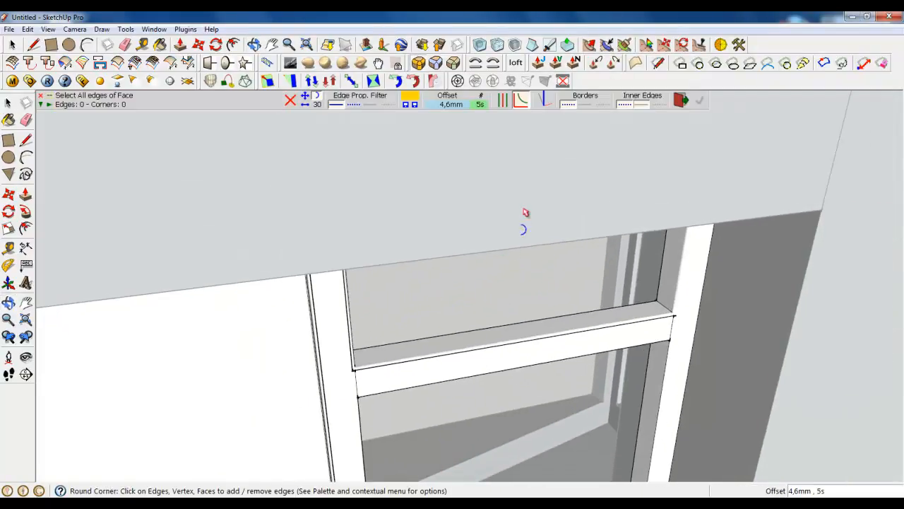
click(12, 44)
scroll(442, 176, down, 6)
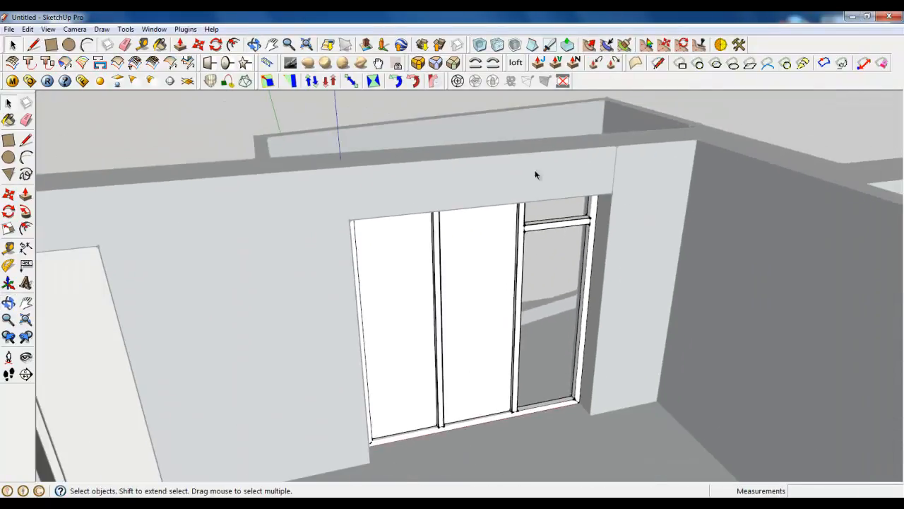
scroll(515, 172, up, 5)
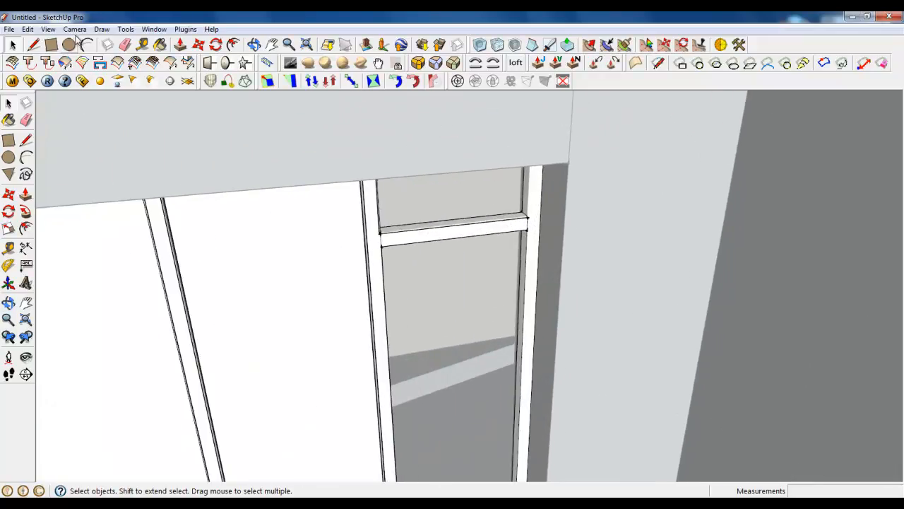
click(48, 29)
click(79, 71)
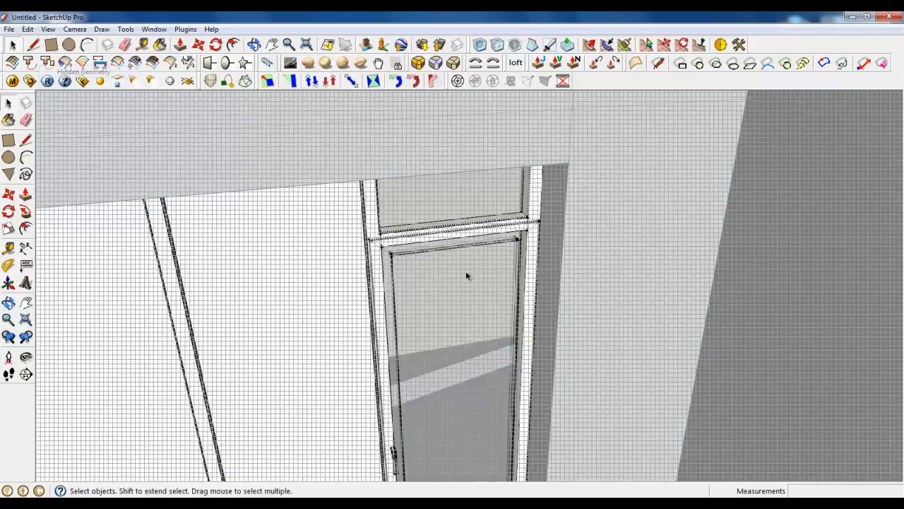
right_click(513, 248)
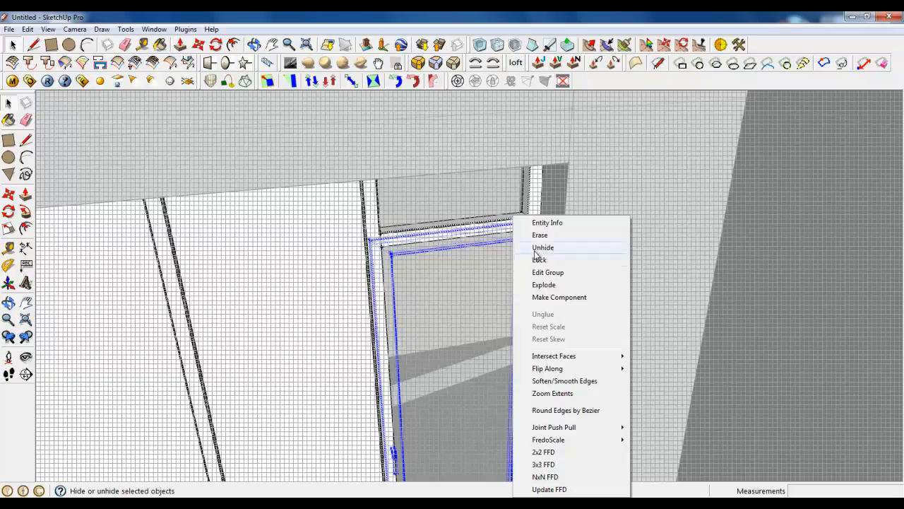
click(538, 247)
click(729, 308)
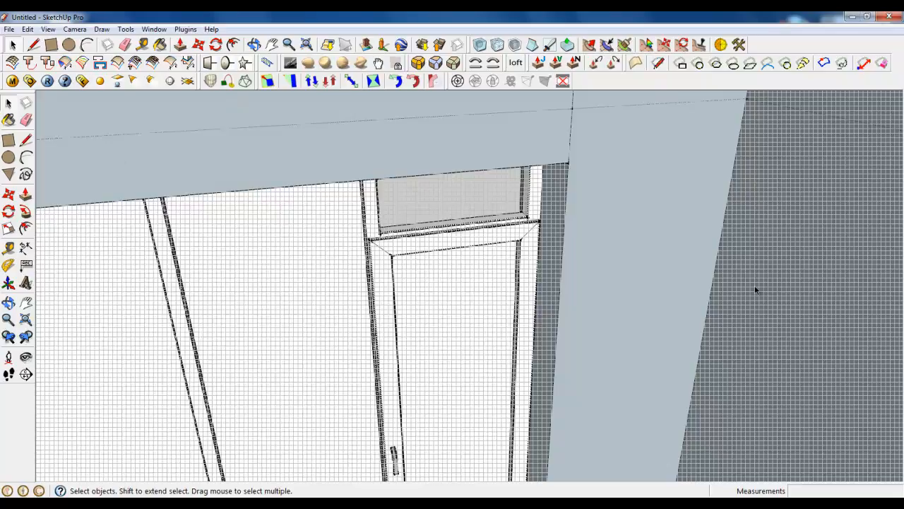
Turn off the display of hidden geometry for the whole model
scroll(589, 243, down, 7)
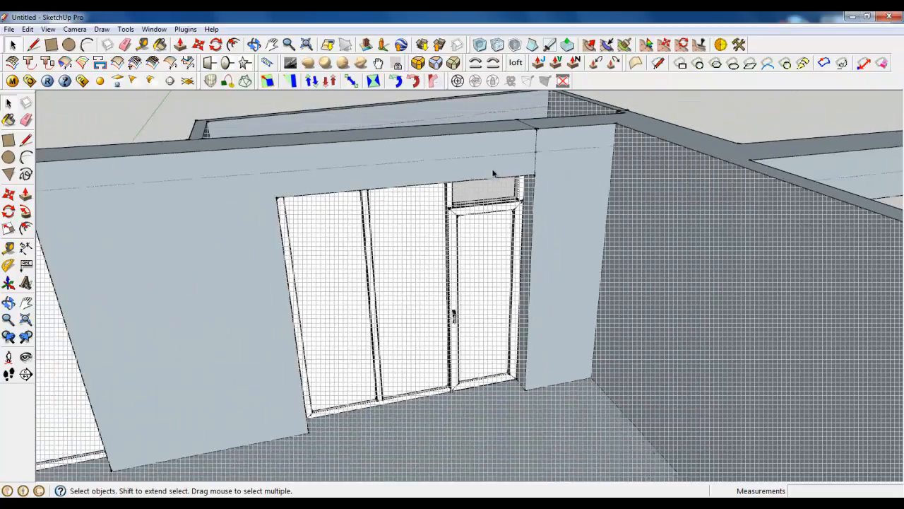
scroll(493, 173, down, 5)
middle_drag(493, 173, 448, 309)
scroll(437, 176, up, 4)
click(48, 29)
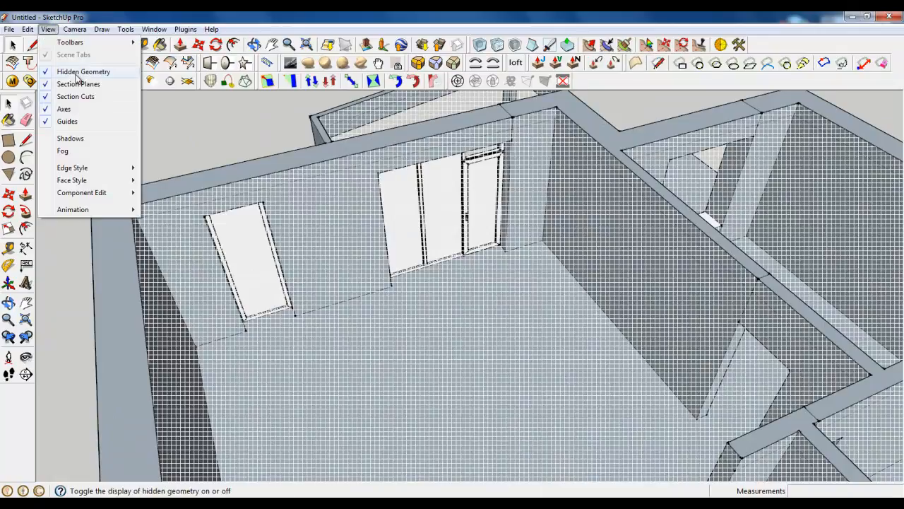
click(74, 74)
Examine the completed window wall with its door and the narrow window beside it, selecting each group for inspection
scroll(536, 208, down, 4)
middle_drag(536, 208, 366, 180)
scroll(376, 118, up, 5)
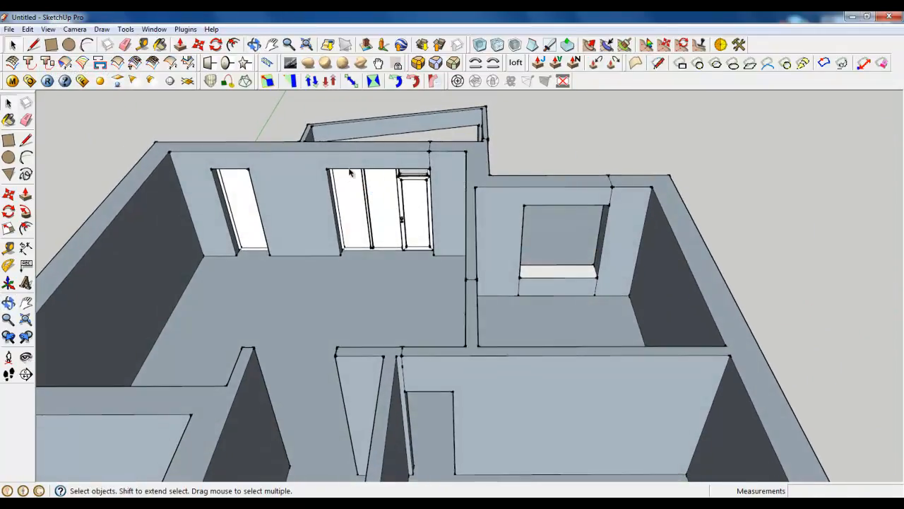
scroll(349, 172, up, 3)
click(369, 197)
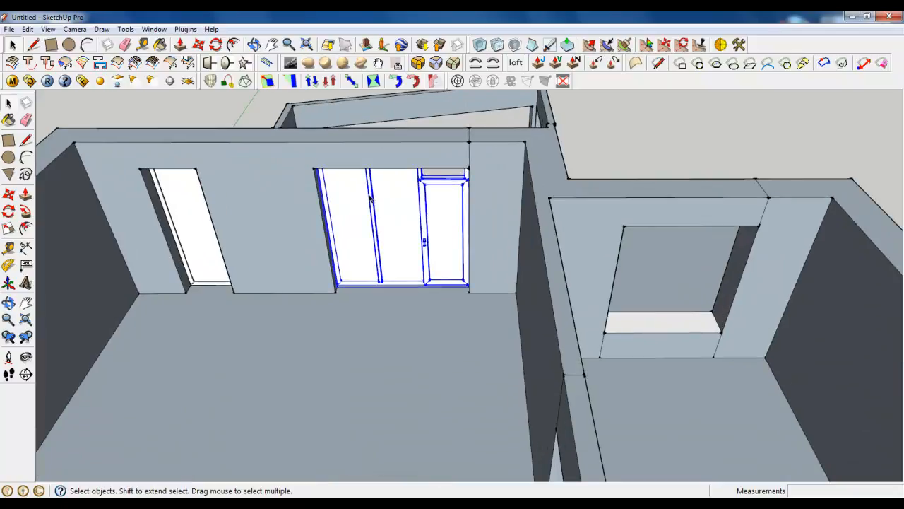
click(187, 209)
scroll(378, 251, down, 2)
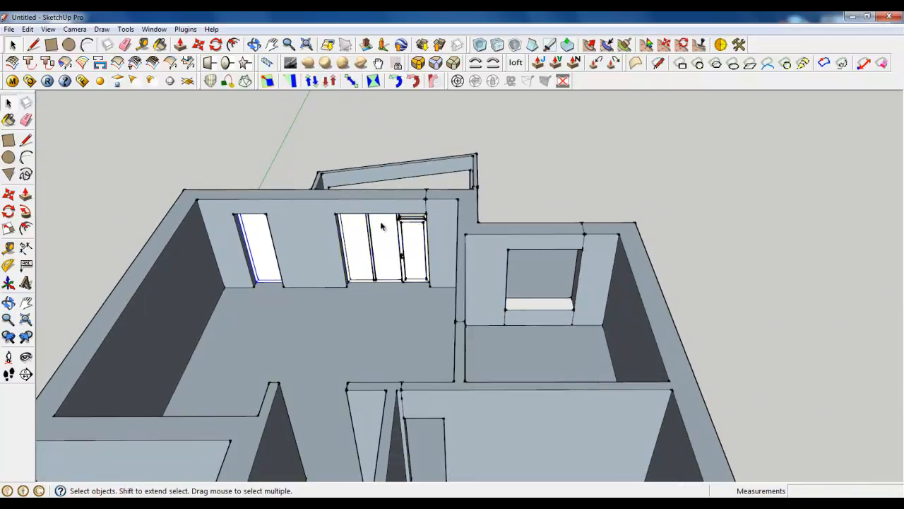
click(385, 227)
scroll(385, 227, up, 5)
middle_drag(445, 183, 486, 135)
scroll(472, 146, up, 3)
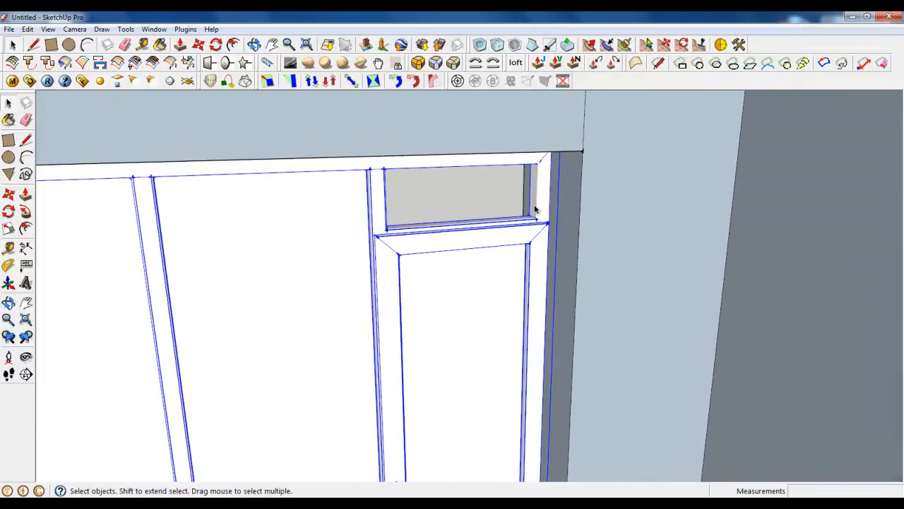
Examine the adjacent room's window opening and the angled bay's frame openings from outside the building
scroll(528, 164, down, 5)
middle_drag(529, 164, 313, 146)
scroll(318, 148, down, 1)
scroll(318, 148, down, 2)
middle_drag(604, 358, 529, 327)
scroll(599, 338, up, 3)
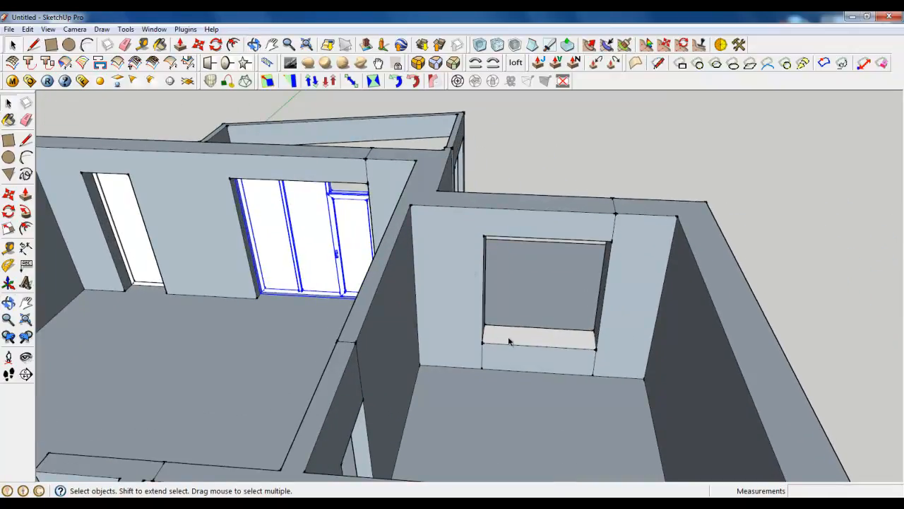
scroll(202, 245, down, 5)
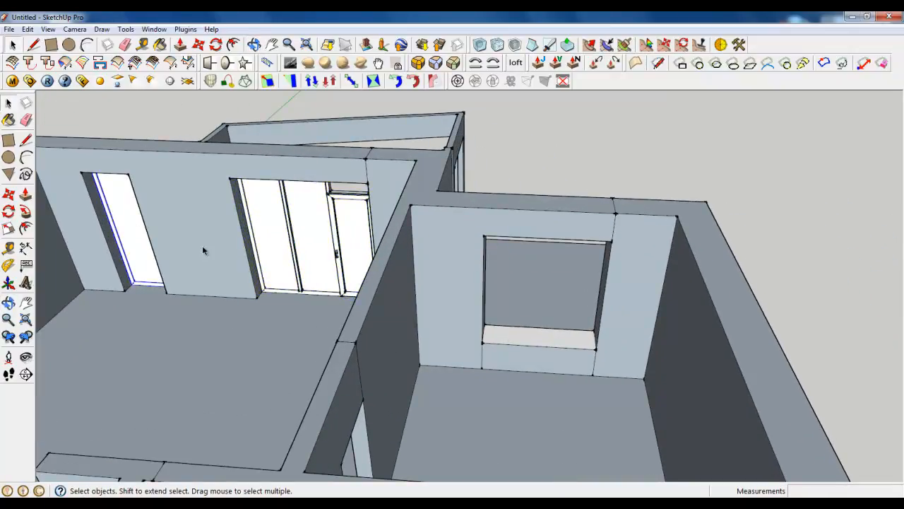
middle_drag(418, 288, 235, 305)
scroll(487, 154, up, 4)
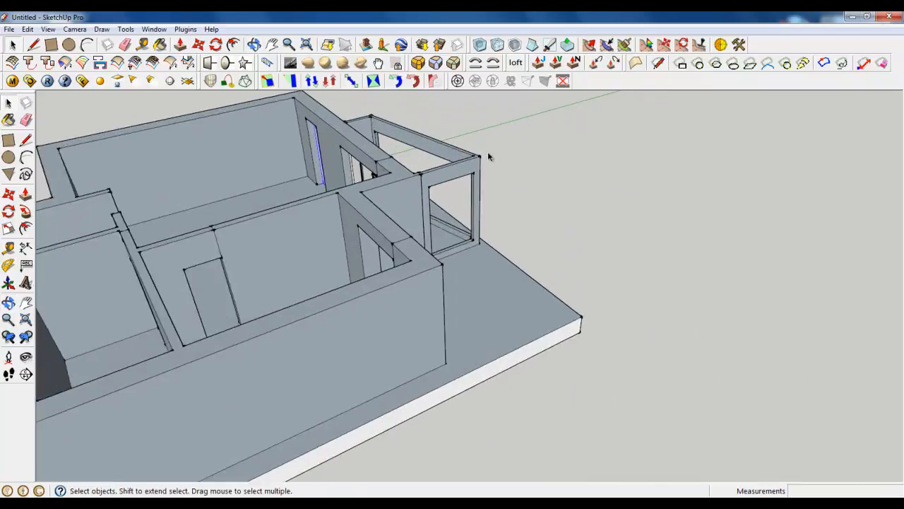
scroll(466, 177, up, 2)
middle_drag(466, 178, 289, 204)
scroll(444, 214, down, 4)
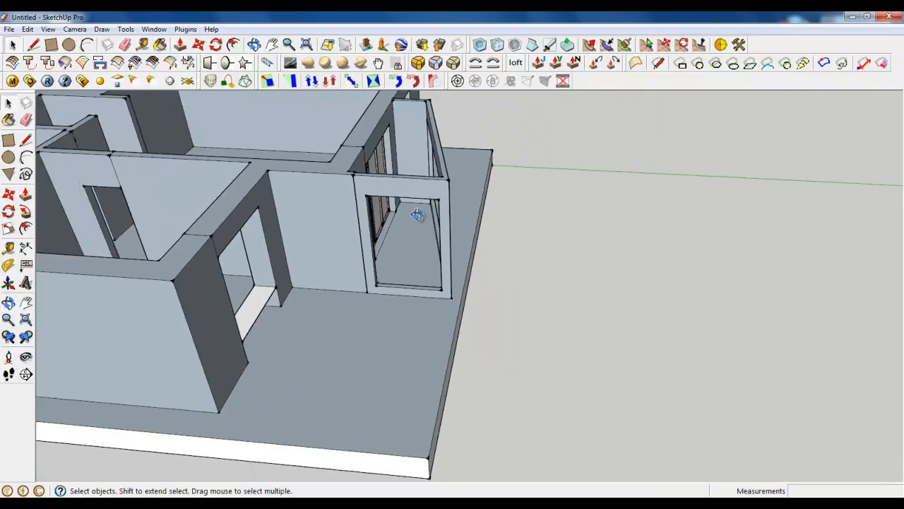
middle_drag(418, 216, 261, 212)
scroll(396, 145, up, 3)
scroll(389, 330, down, 4)
middle_drag(390, 325, 419, 287)
scroll(419, 287, up, 3)
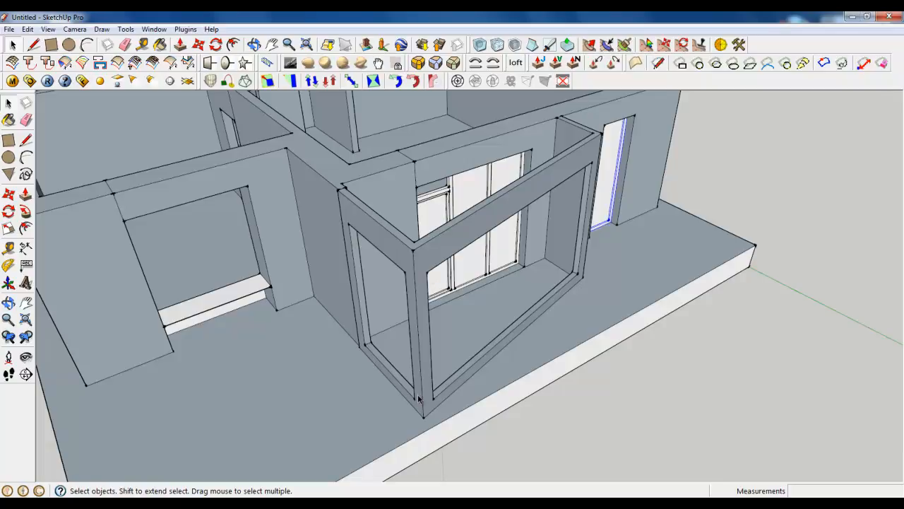
scroll(419, 399, up, 2)
middle_drag(382, 365, 209, 225)
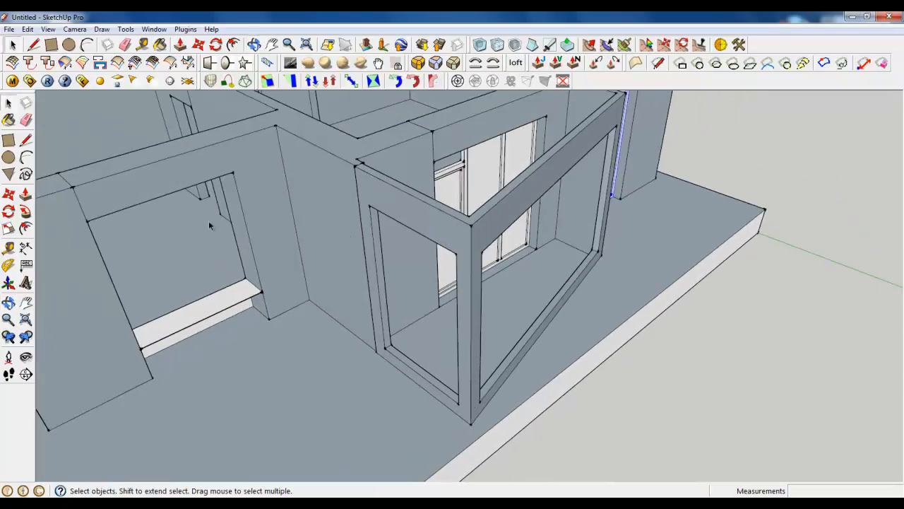
Draw a 2100 × 1375.8 mm rectangle across the bay's narrow side opening, between the midpoints of diagonally opposite corner edges
click(52, 46)
scroll(412, 346, up, 6)
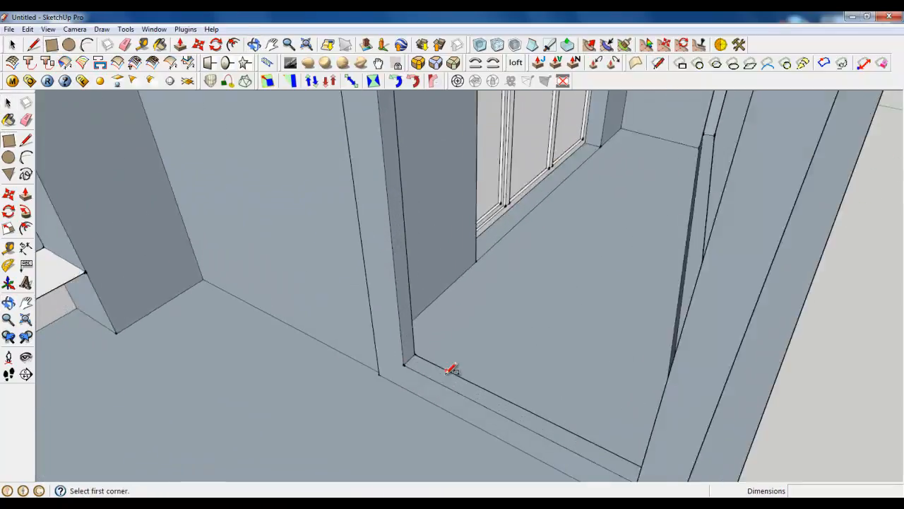
click(375, 343)
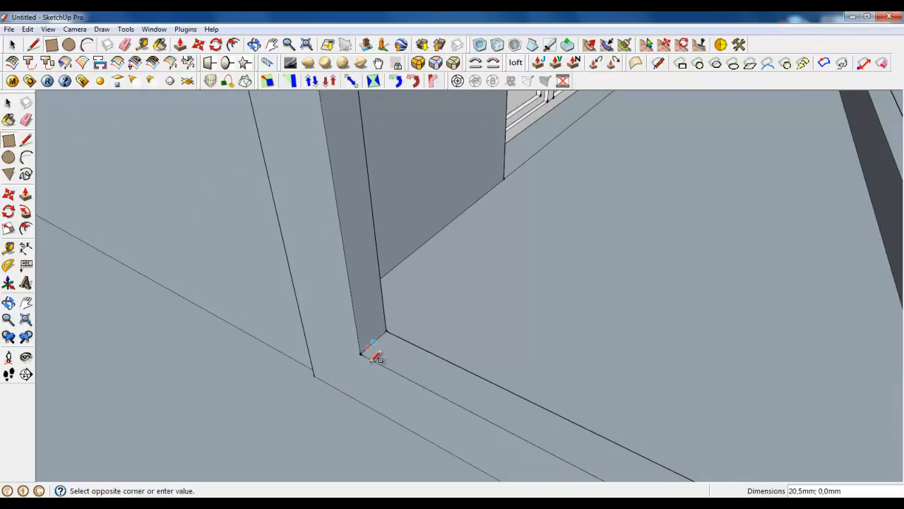
scroll(329, 388, down, 8)
middle_drag(329, 384, 573, 162)
scroll(521, 317, up, 5)
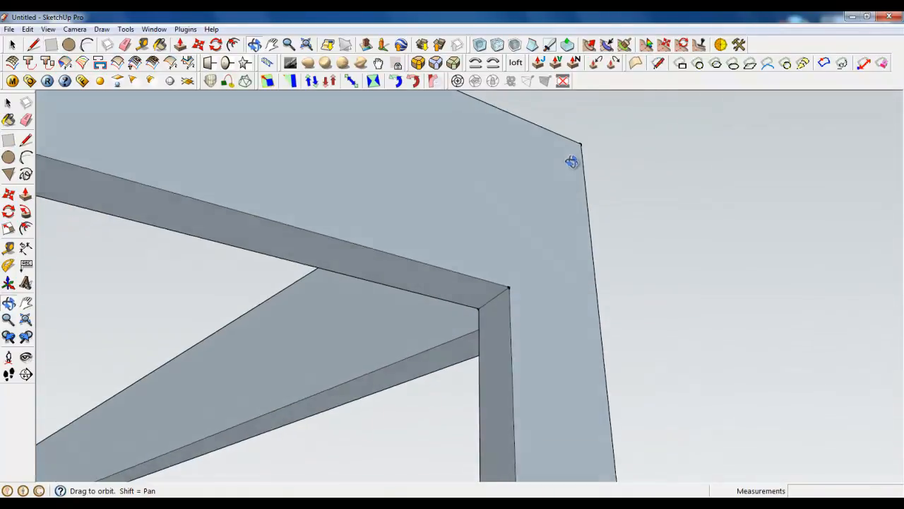
scroll(509, 297, up, 5)
click(489, 277)
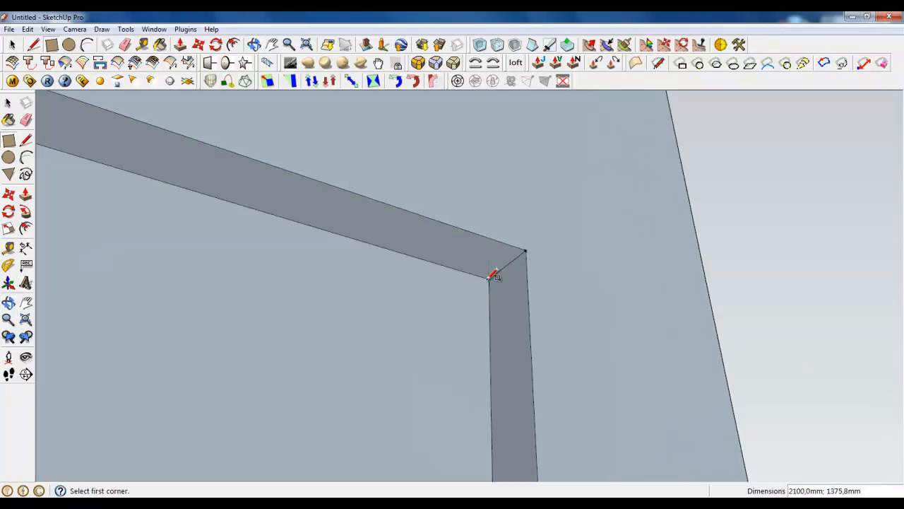
Group the new pane face in the bay's side opening together with its edges
click(13, 45)
click(455, 272)
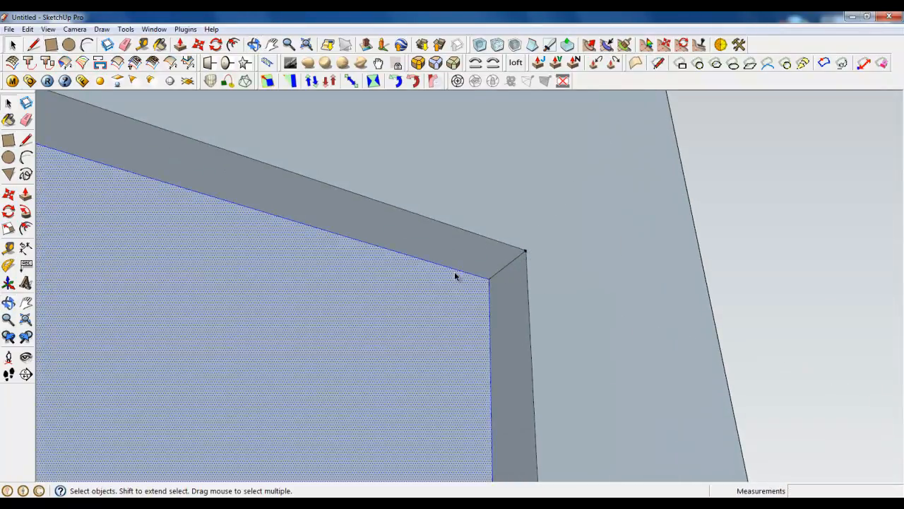
right_click(456, 275)
click(526, 126)
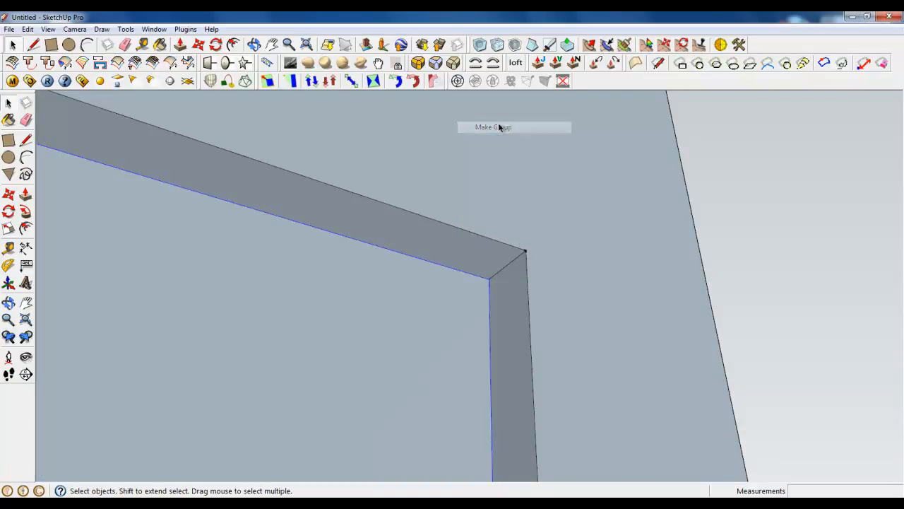
Inside the pane group, copy the face 3 mm along the opening's depth and close the group
scroll(490, 290, up, 6)
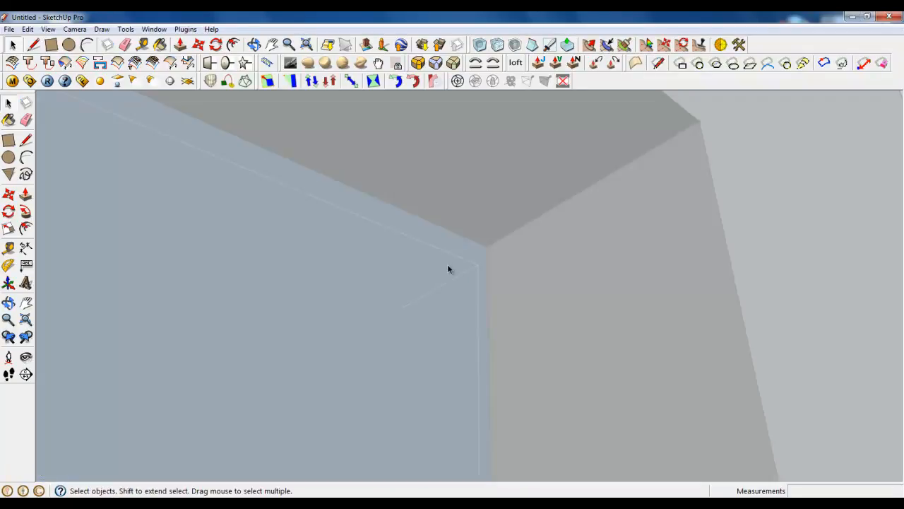
middle_drag(532, 298, 563, 297)
click(563, 297)
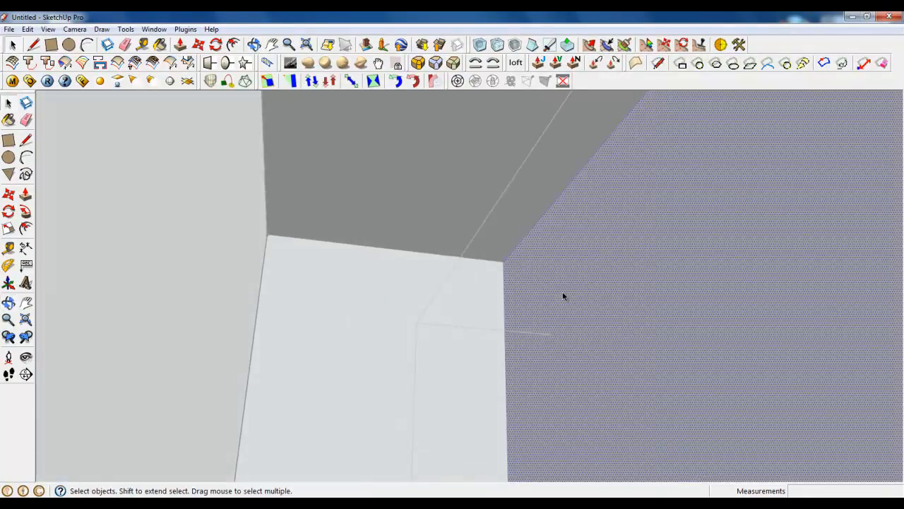
middle_drag(515, 317, 325, 133)
click(197, 45)
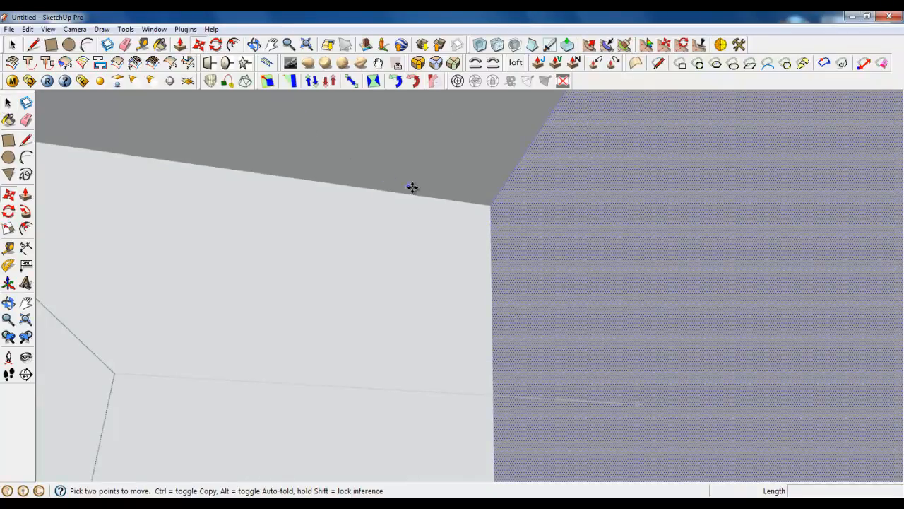
key(ctrl)
click(488, 206)
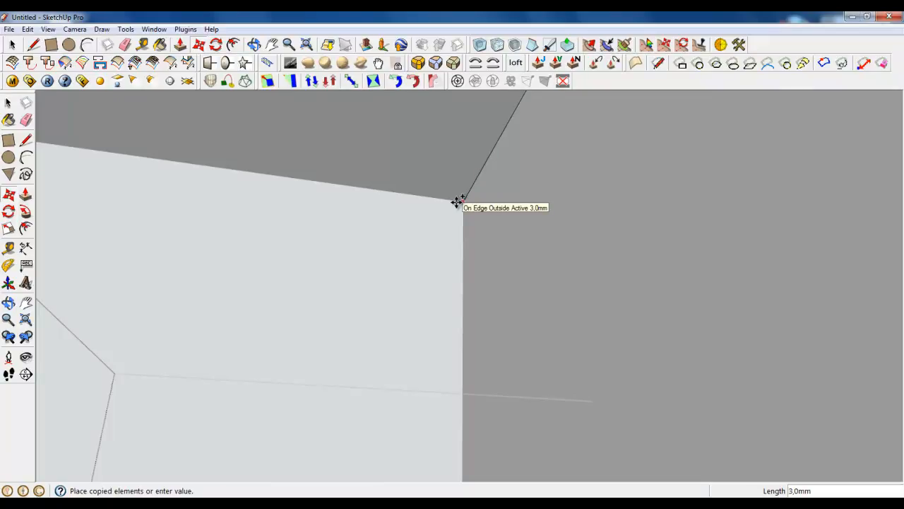
mouse_move(456, 203)
middle_down()
mouse_move(432, 226)
mouse_move(387, 222)
mouse_move(323, 245)
mouse_move(487, 247)
mouse_move(363, 290)
mouse_move(320, 410)
middle_up()
right_click(462, 248)
click(472, 256)
Examine the bay's large front opening and its surrounding frame from outside
scroll(383, 231, up, 3)
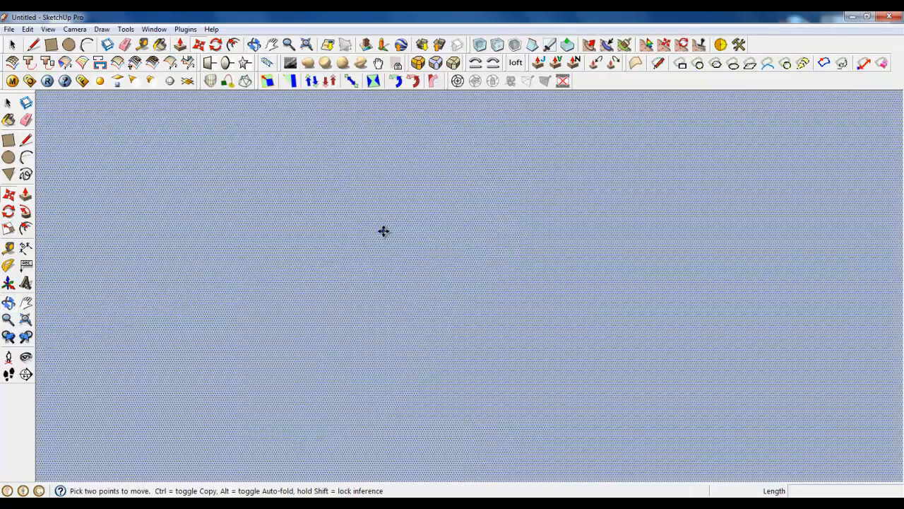
scroll(416, 269, down, 5)
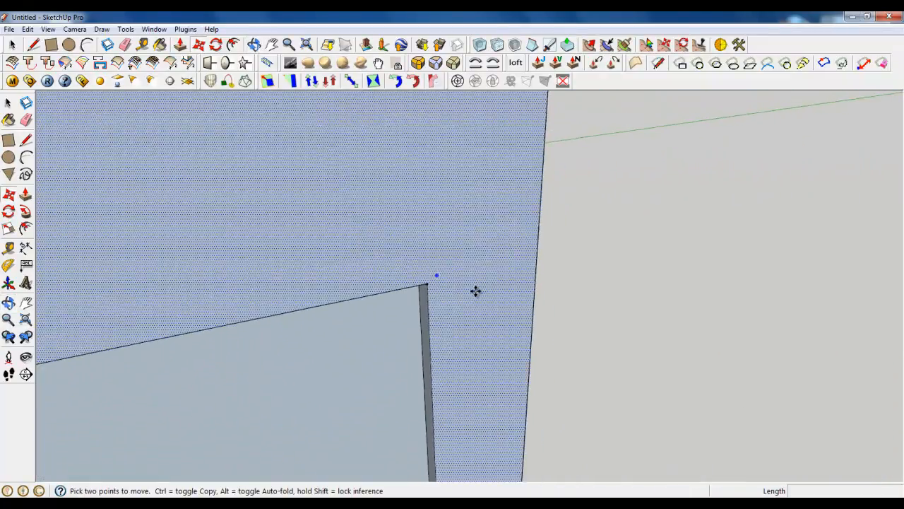
middle_drag(476, 290, 261, 300)
scroll(333, 276, down, 8)
middle_drag(466, 307, 440, 313)
key(space)
scroll(355, 258, up, 3)
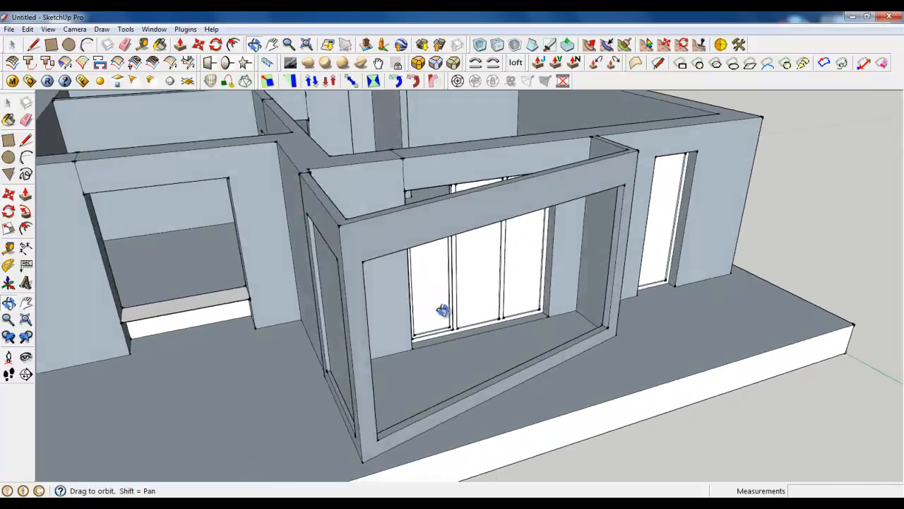
scroll(294, 320, up, 3)
scroll(293, 320, up, 2)
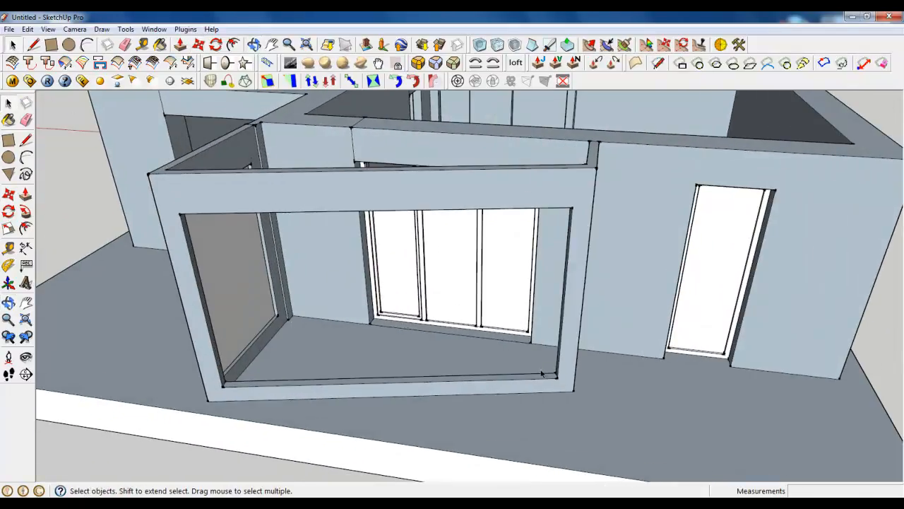
scroll(338, 382, down, 7)
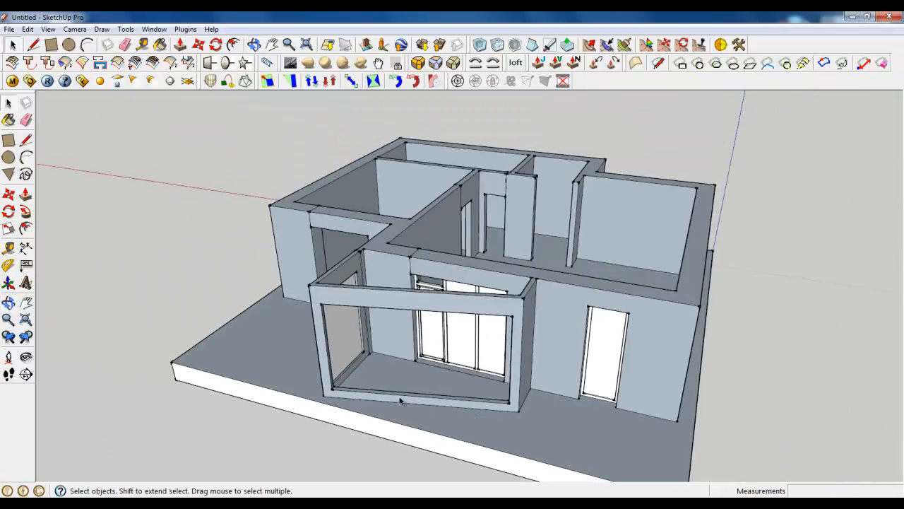
scroll(400, 401, up, 2)
scroll(400, 400, up, 3)
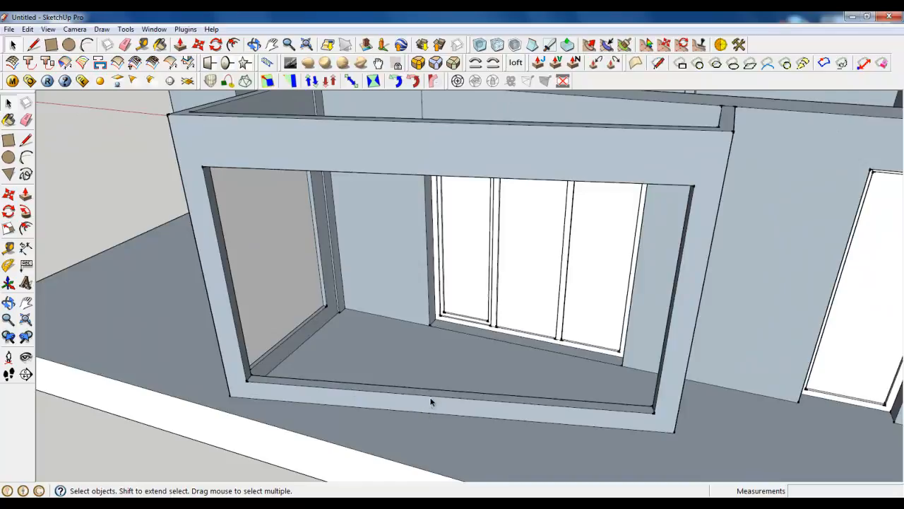
middle_drag(431, 401, 462, 430)
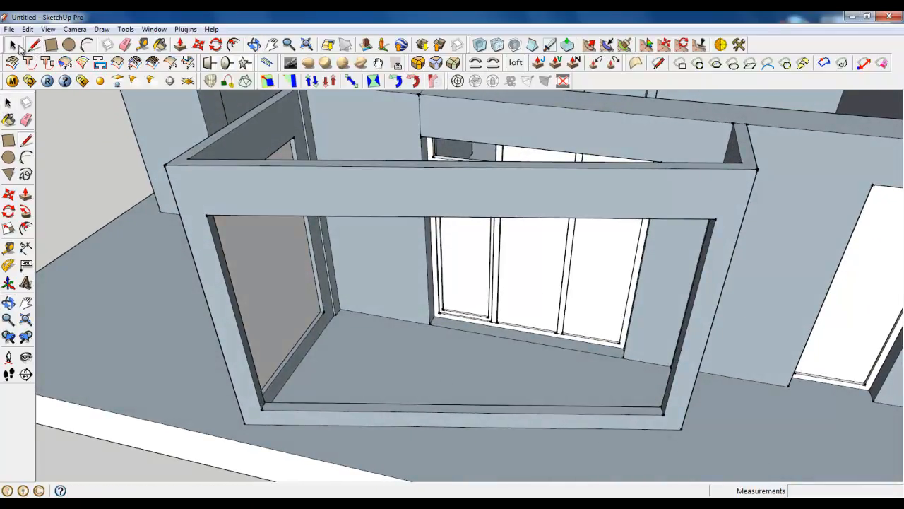
Offset the outline of the sill face in the bay's large front opening inward to form a narrow central strip
click(12, 44)
scroll(389, 407, up, 5)
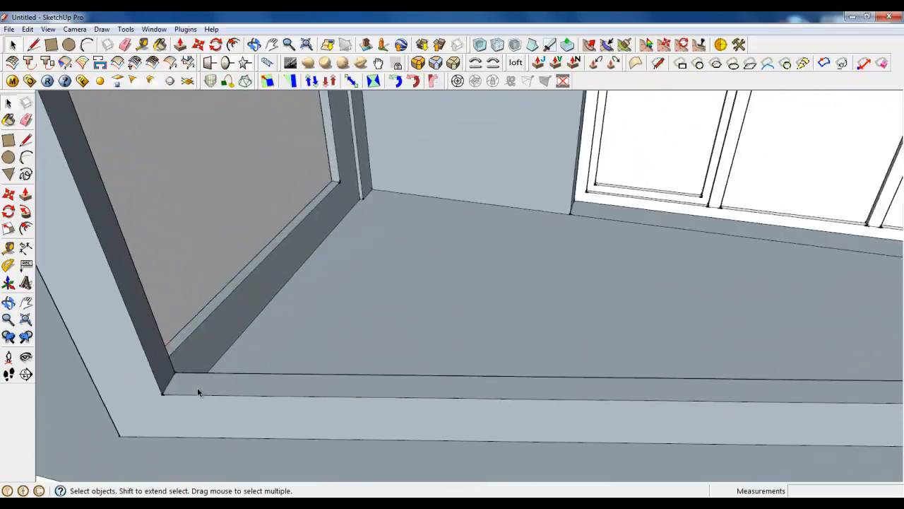
click(193, 384)
scroll(194, 383, up, 2)
scroll(188, 385, up, 1)
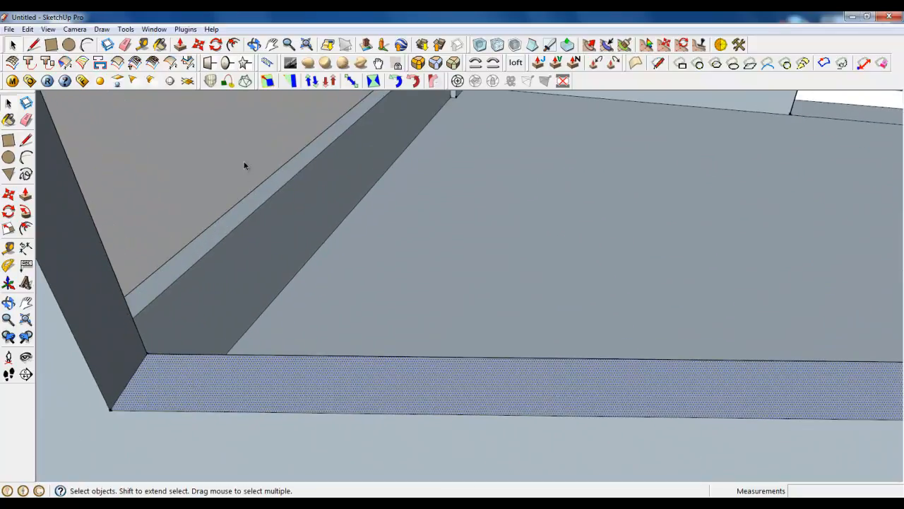
click(227, 63)
click(205, 383)
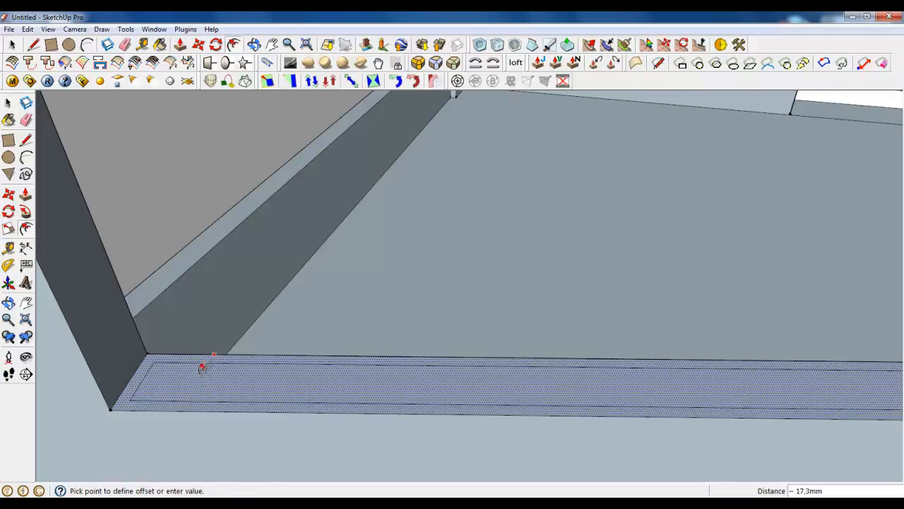
click(200, 367)
click(12, 44)
Extend both long offset lines of the sill strip to the jamb beside the bay's glazed side opening
key(l)
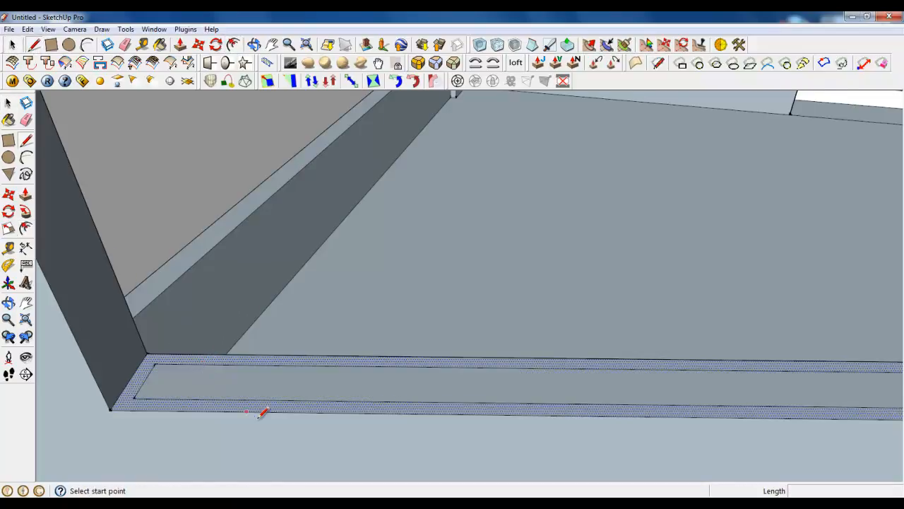
middle_drag(261, 416, 86, 422)
scroll(92, 399, up, 3)
click(430, 304)
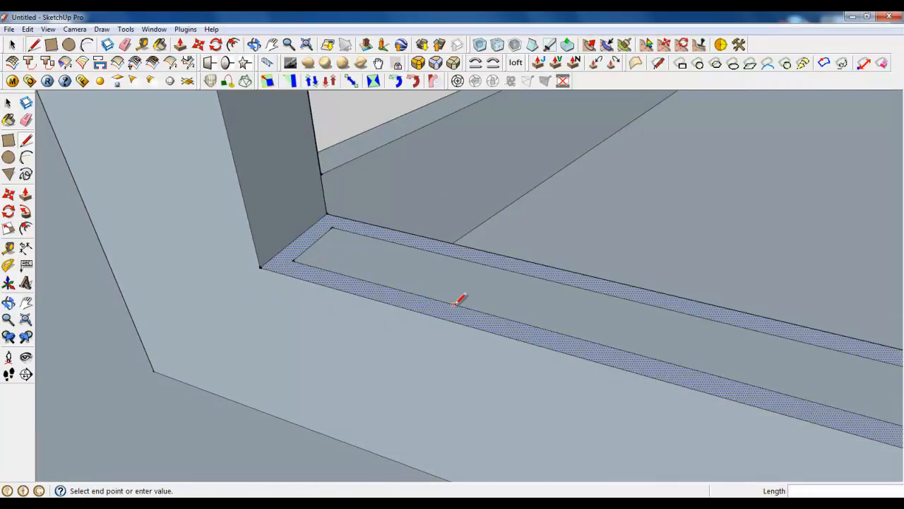
scroll(312, 255, up, 3)
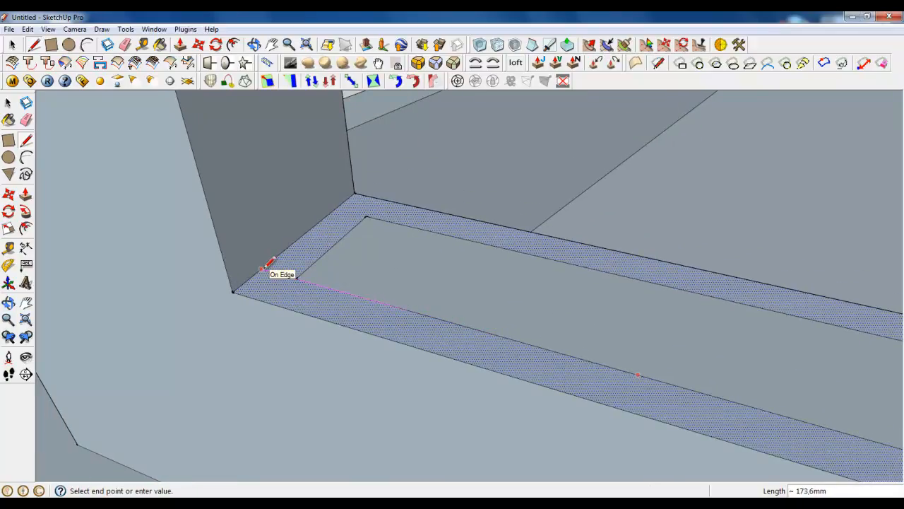
click(262, 268)
middle_drag(269, 258, 456, 303)
click(549, 326)
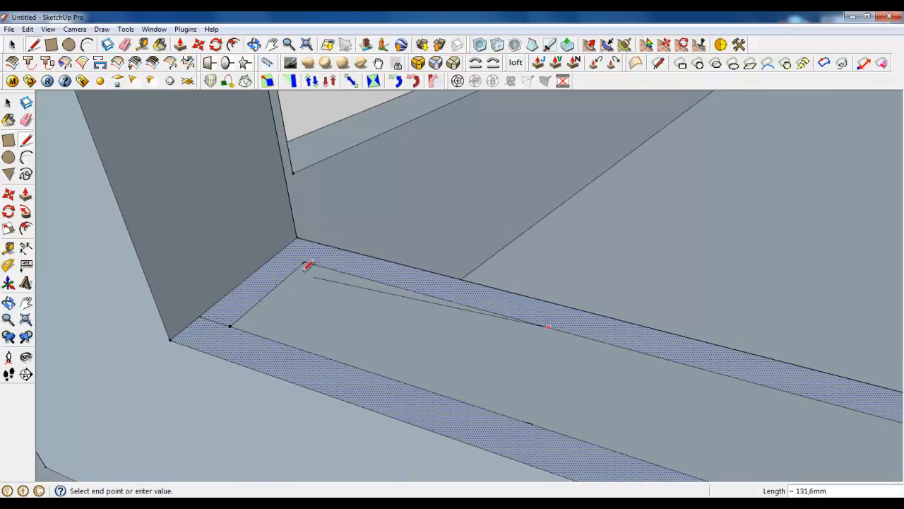
click(277, 253)
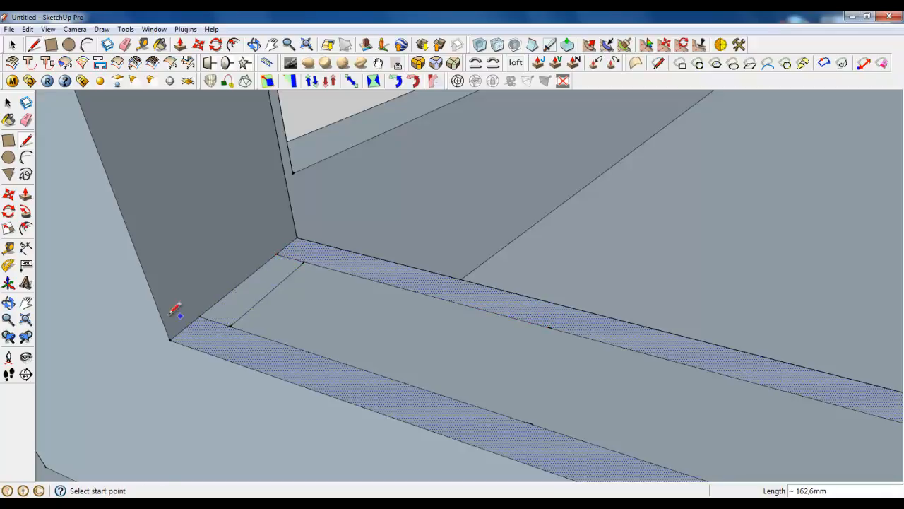
Extend both long offset lines of the sill strip to the jamb at the opposite end of the front opening
scroll(141, 279, down, 5)
middle_drag(146, 300, 799, 303)
scroll(745, 296, up, 6)
middle_drag(636, 329, 564, 339)
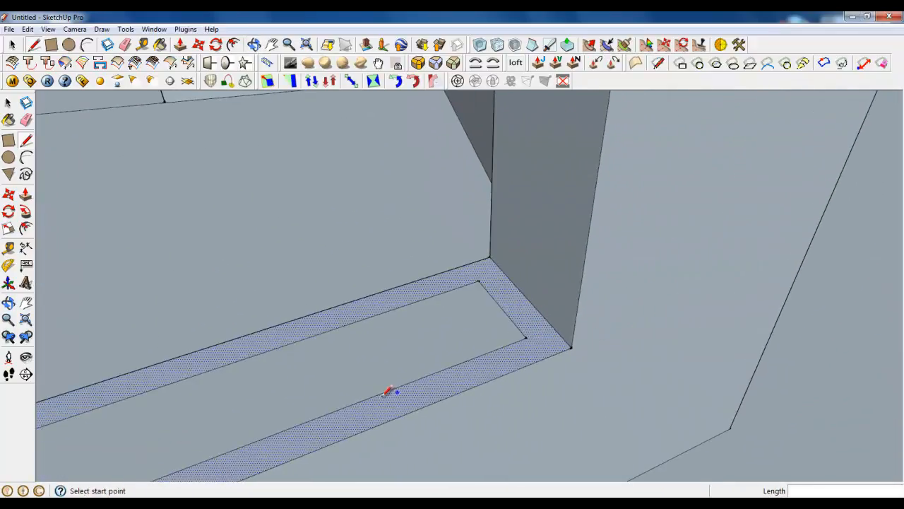
click(303, 422)
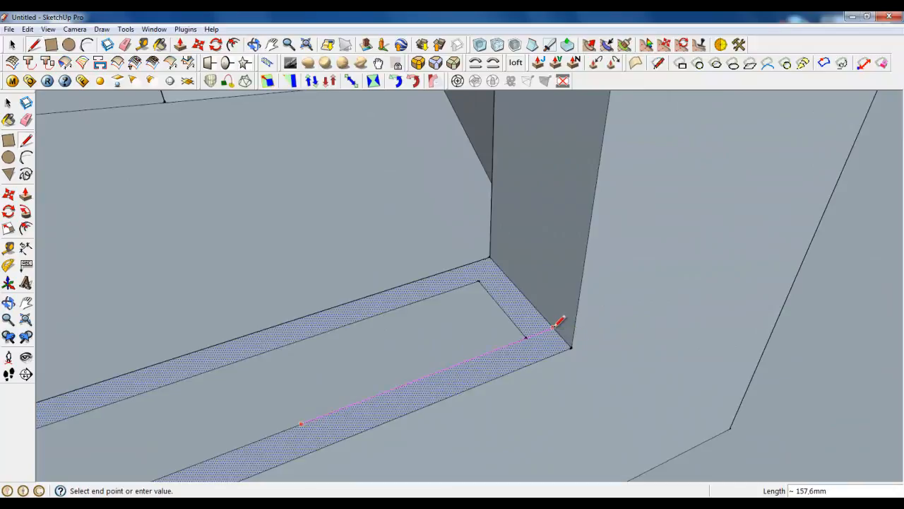
click(552, 329)
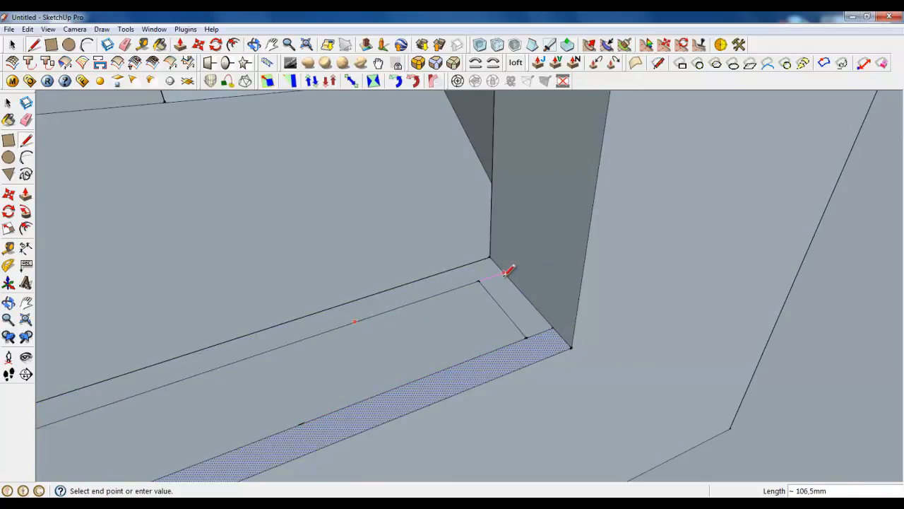
Erase the short offset edges at both ends so the central strip runs from jamb to jamb
click(14, 45)
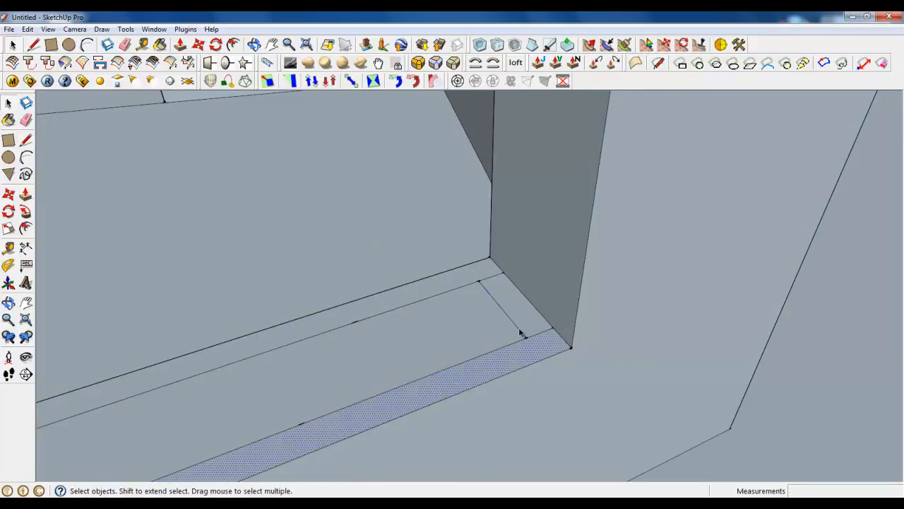
click(521, 332)
click(465, 329)
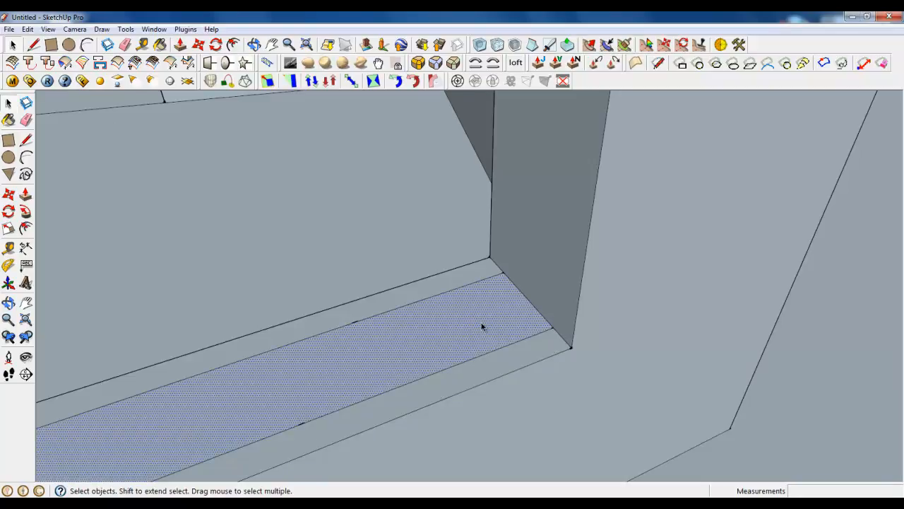
scroll(718, 297, down, 6)
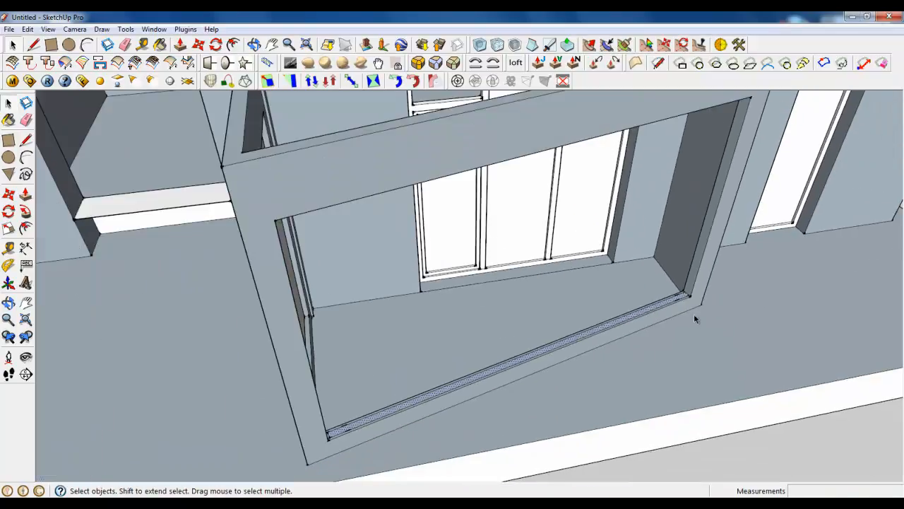
middle_drag(694, 318, 460, 424)
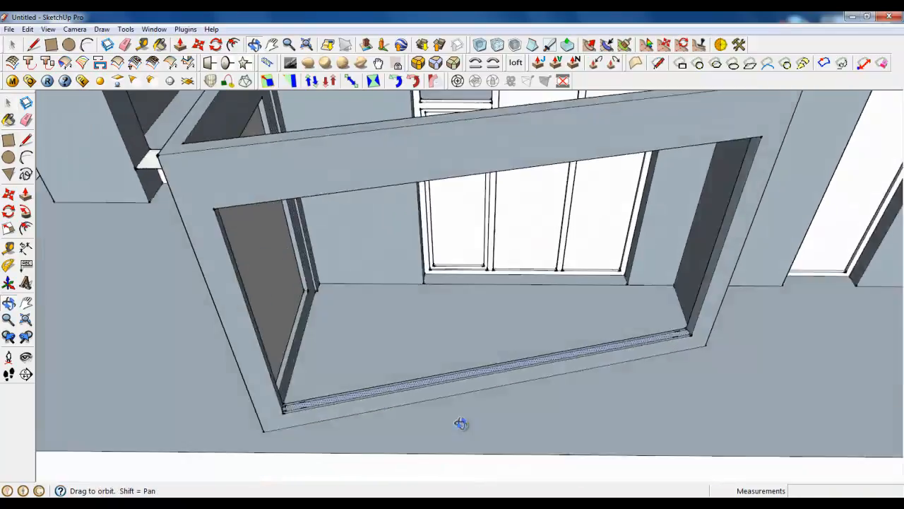
scroll(228, 347, up, 8)
click(167, 348)
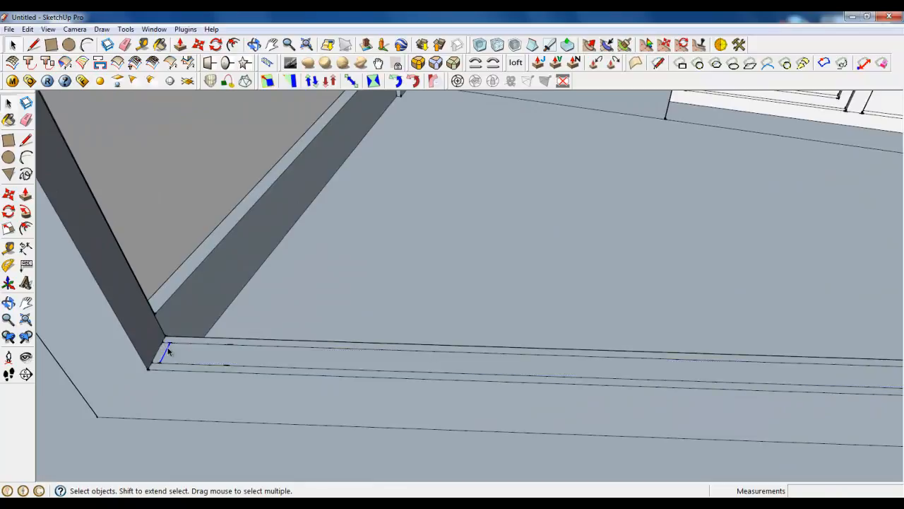
Group the sill's central strip face together with its edges
double_click(175, 347)
right_click(178, 349)
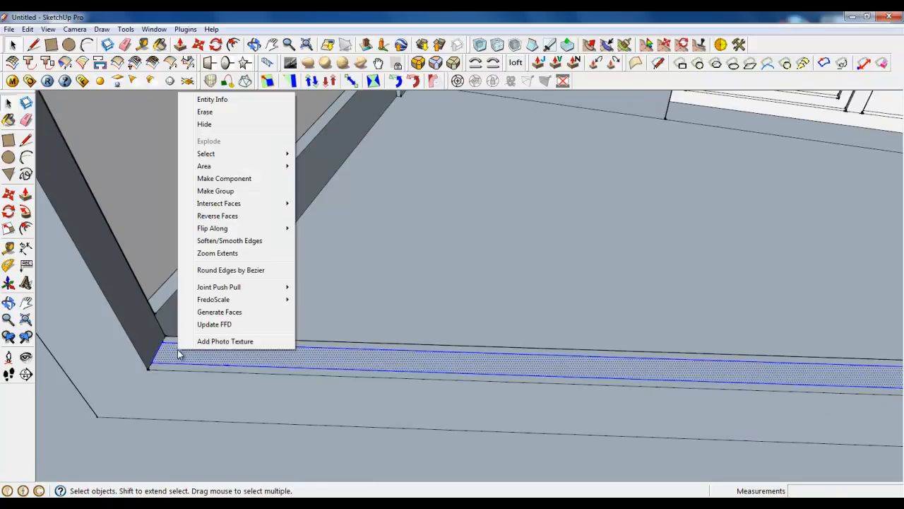
click(215, 191)
Inside the strip group, extrude the face upward to the head of the front opening, filling it with a solid
double_click(221, 351)
key(p)
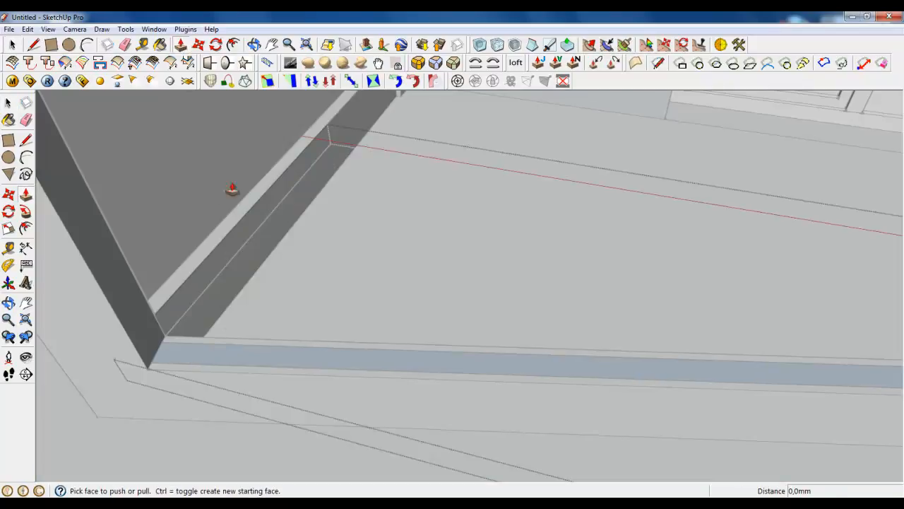
mouse_move(276, 356)
mouse_down()
mouse_move(276, 367)
mouse_move(277, 344)
mouse_up()
scroll(273, 303, down, 6)
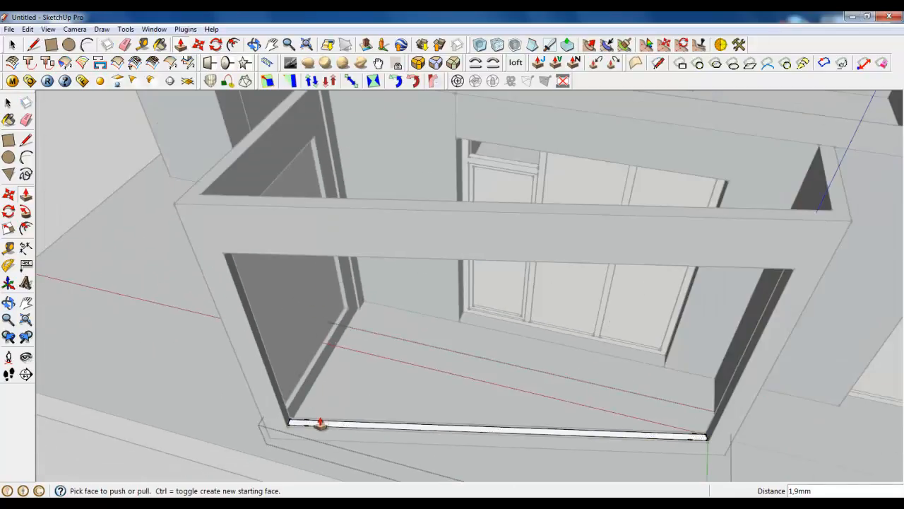
mouse_move(320, 424)
mouse_down()
mouse_move(264, 290)
mouse_move(230, 259)
mouse_move(205, 269)
mouse_up()
Erase the leftover vertical edges near the ends of the filling solid's outer and inner faces
key(e)
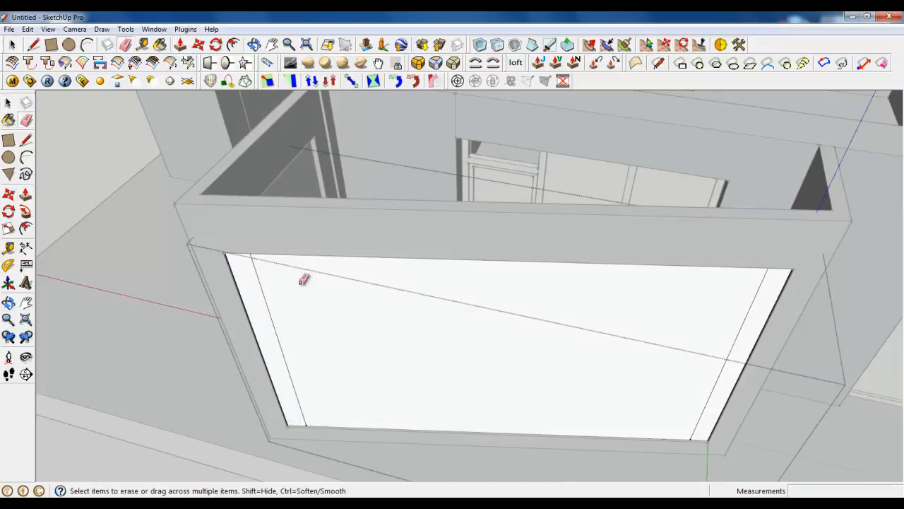
click(729, 358)
mouse_move(729, 358)
middle_down()
mouse_move(575, 375)
mouse_move(297, 375)
middle_up()
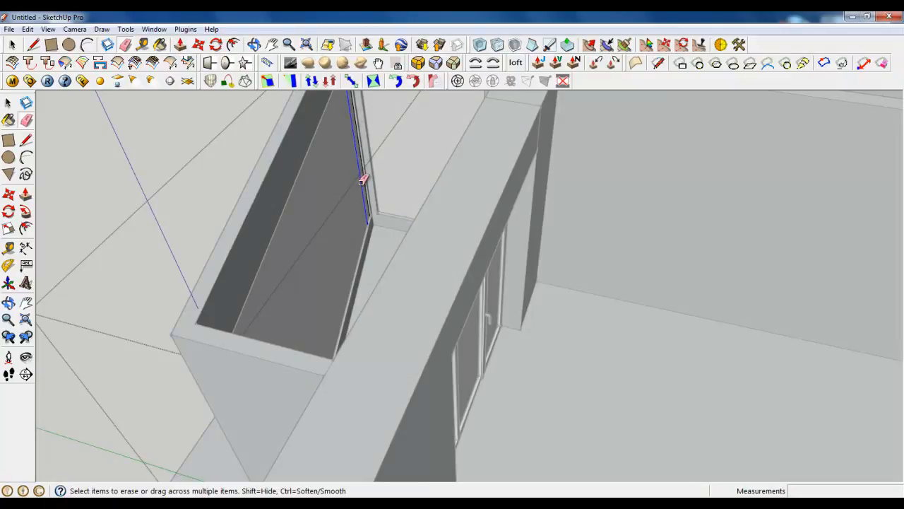
click(362, 181)
mouse_move(362, 181)
middle_down()
mouse_move(464, 317)
mouse_move(228, 250)
mouse_move(281, 296)
middle_up()
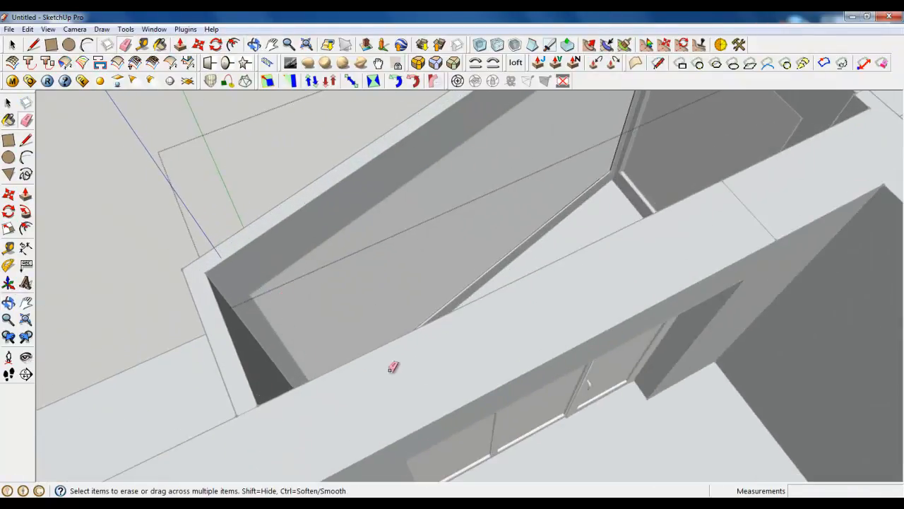
Offset the outline of the solid's outer face inward by 60 mm to form the window frame
middle_drag(393, 366, 460, 400)
scroll(459, 399, up, 4)
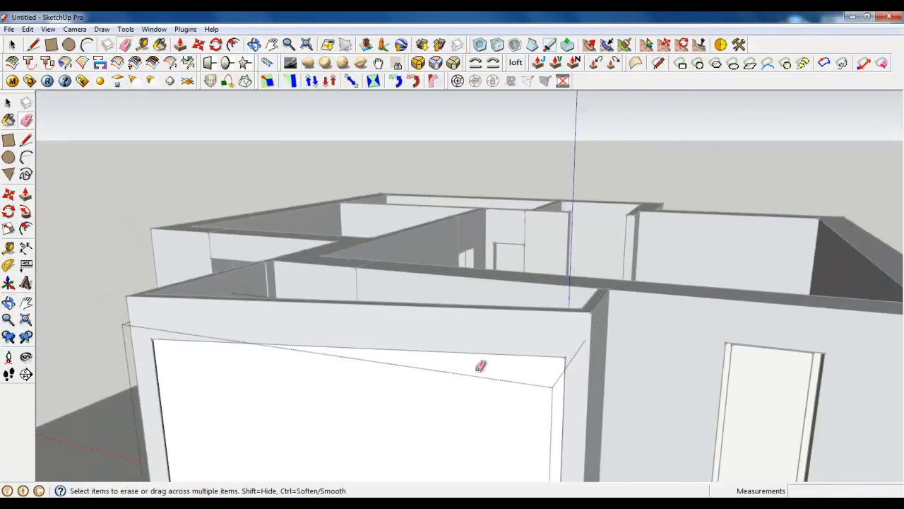
scroll(480, 366, down, 3)
middle_drag(479, 366, 403, 362)
scroll(403, 363, up, 4)
click(233, 44)
scroll(284, 289, up, 3)
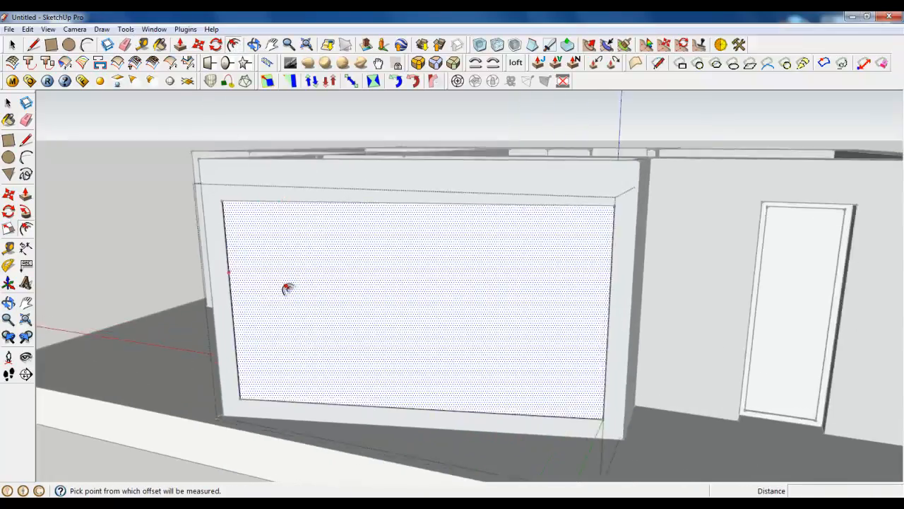
scroll(250, 264, up, 3)
click(250, 264)
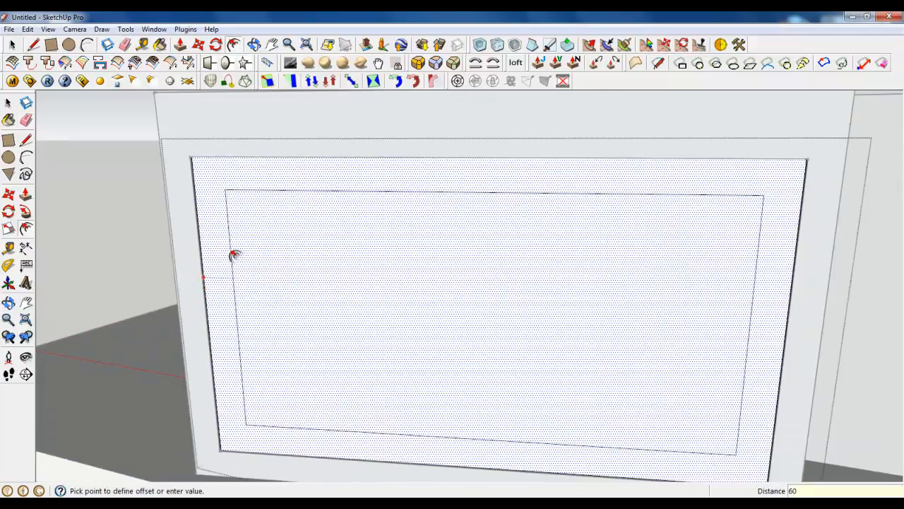
click(200, 178)
Push the face inside the frame outline back through the solid's full depth to open up the window frame
key(p)
click(274, 387)
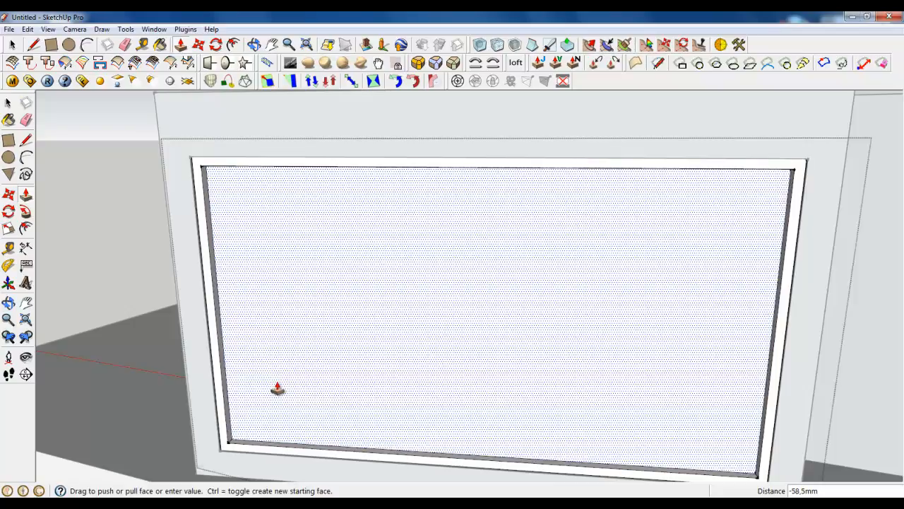
click(277, 388)
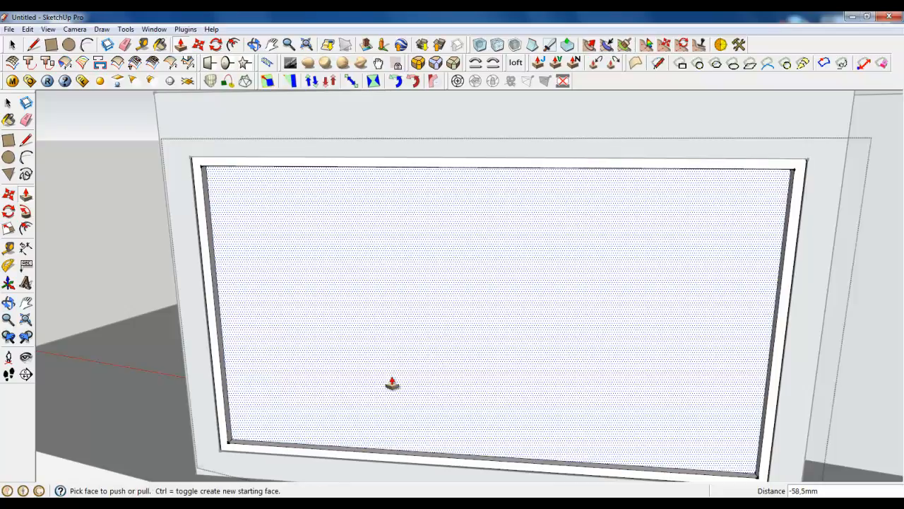
click(270, 403)
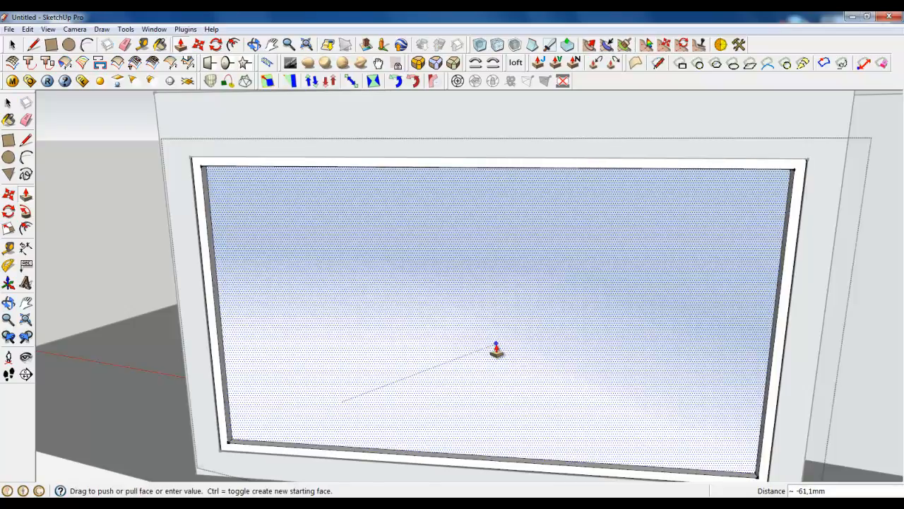
click(496, 349)
Divide the front inner edge of the frame's bottom rail into 4 equal segments
scroll(487, 367, down, 10)
middle_drag(484, 379, 263, 343)
click(12, 44)
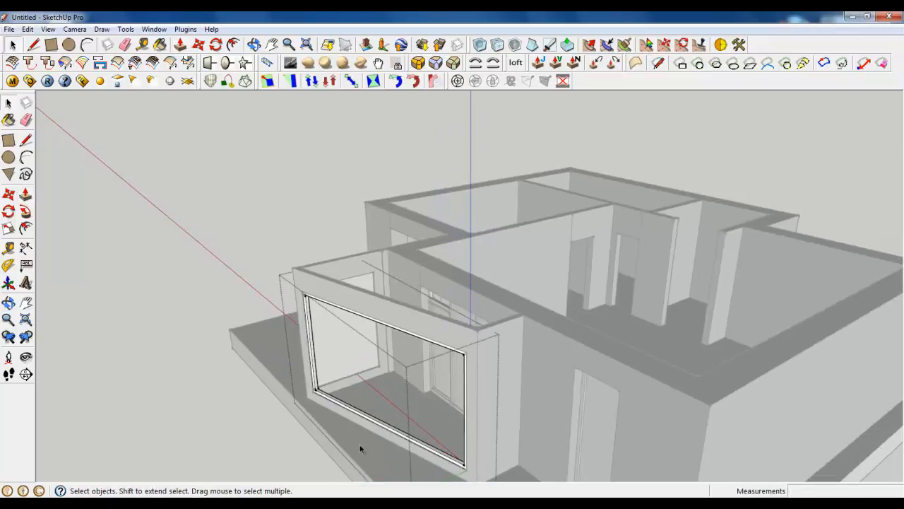
scroll(391, 402, up, 6)
right_click(394, 372)
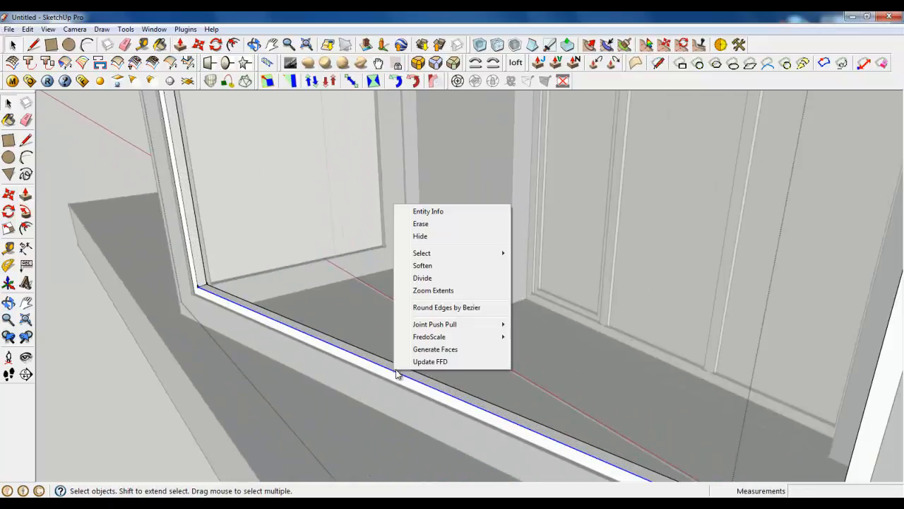
click(421, 281)
scroll(316, 345, down, 5)
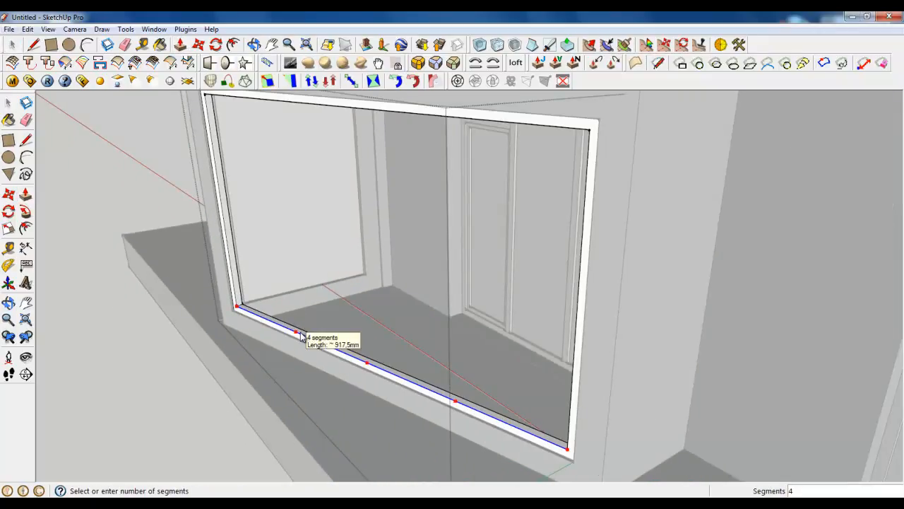
click(301, 336)
Copy the inner side face of the frame's upright from its bottom corner to the first division point of the bottom rail
scroll(253, 314, up, 5)
click(258, 314)
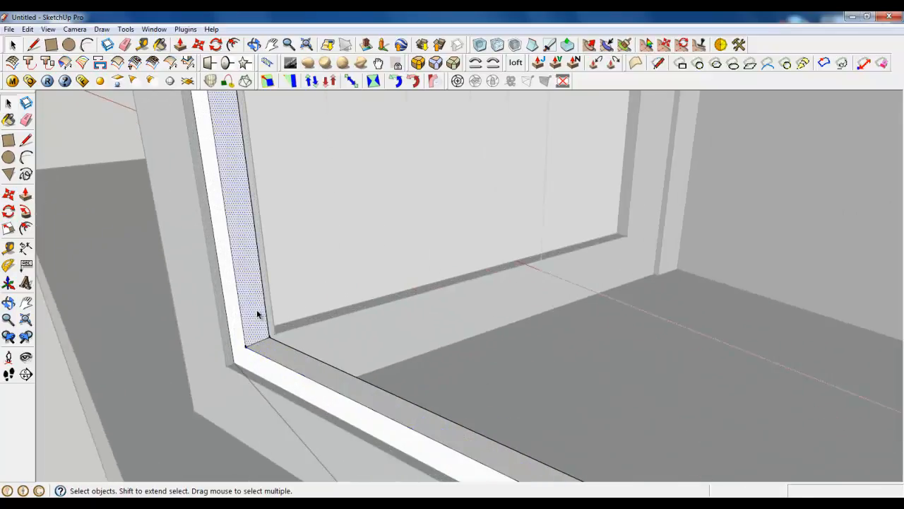
click(198, 44)
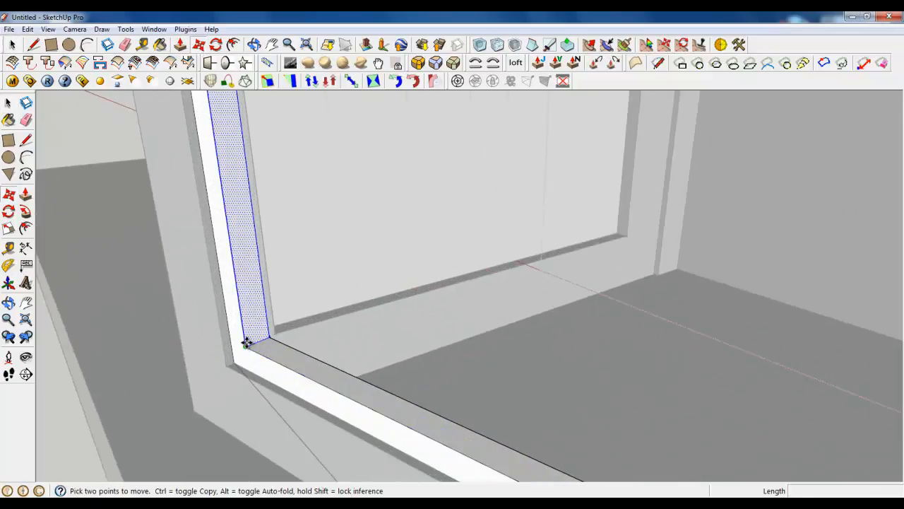
key(ctrl)
click(247, 344)
scroll(247, 324, down, 2)
click(413, 384)
Copy the upright's side face onward to the second and third division points of the frame's bottom rail
scroll(443, 430, down, 3)
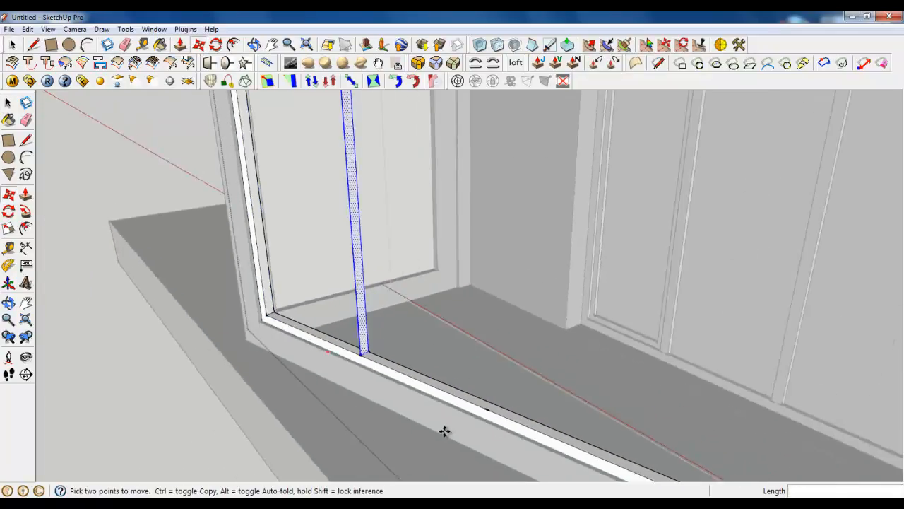
scroll(444, 430, up, 2)
click(220, 275)
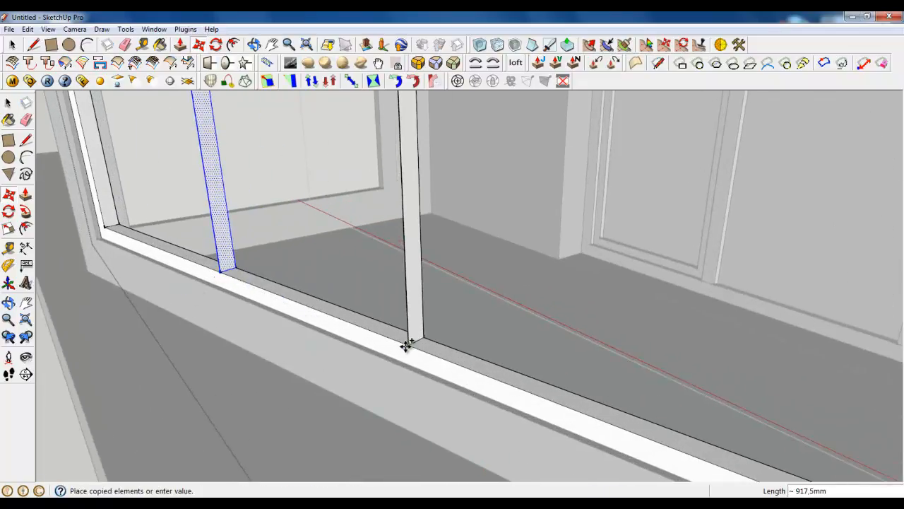
click(403, 347)
scroll(279, 325, down, 2)
scroll(147, 277, up, 2)
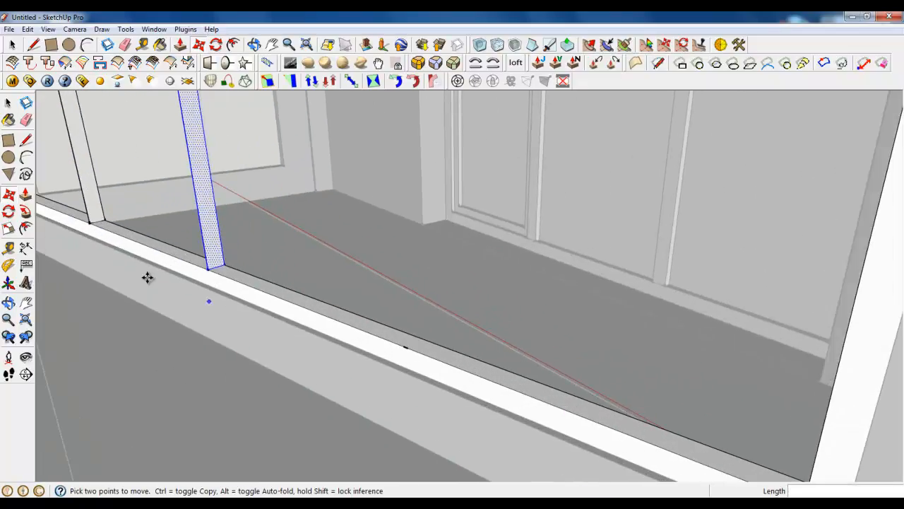
click(201, 270)
click(403, 347)
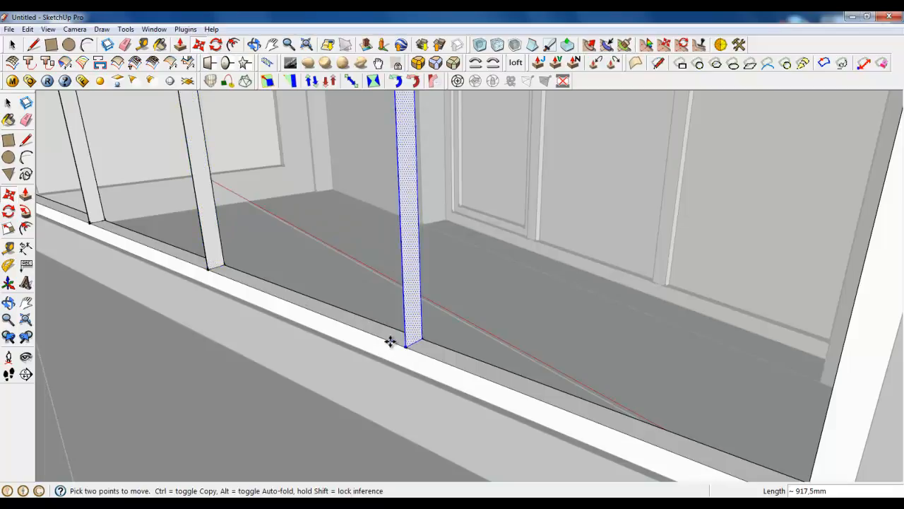
key(space)
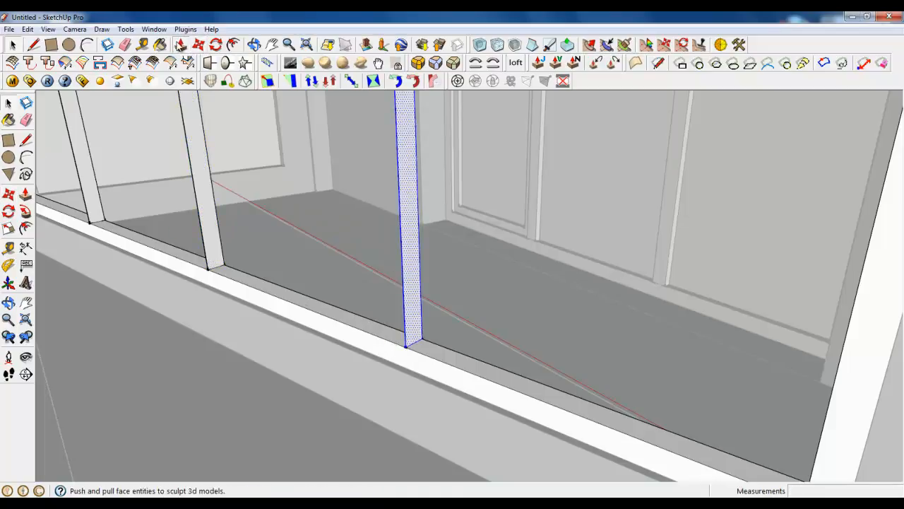
Extrude the three copied strip faces sideways into solid window uprights about 60 mm wide
click(101, 212)
click(106, 223)
click(223, 275)
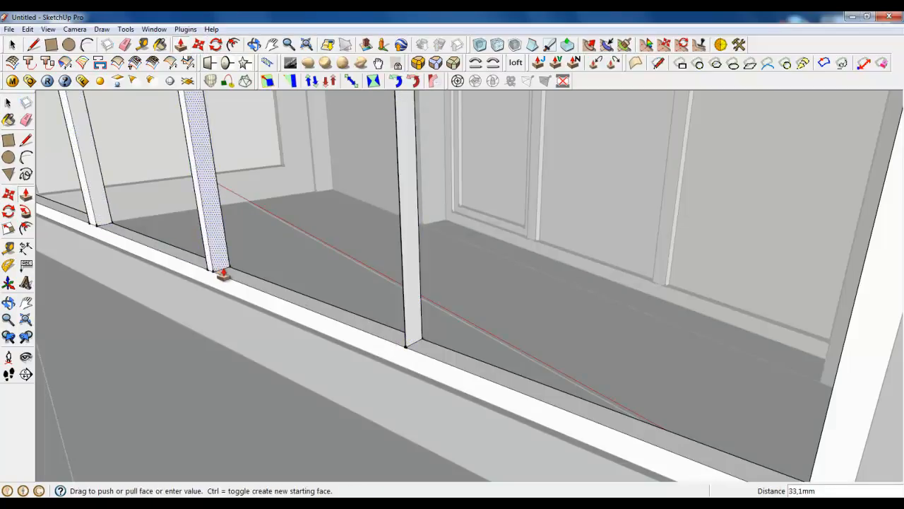
click(223, 275)
click(410, 345)
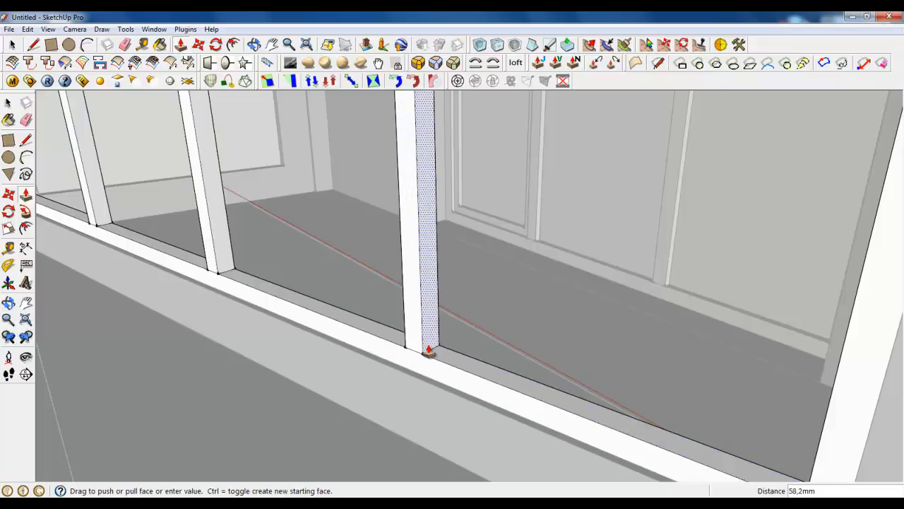
click(428, 350)
Draw a 1980 mm vertical line at mid-depth on the inner side of the frame's end upright, from bottom to top corner
scroll(485, 420, down, 5)
middle_drag(484, 420, 544, 414)
scroll(523, 371, up, 3)
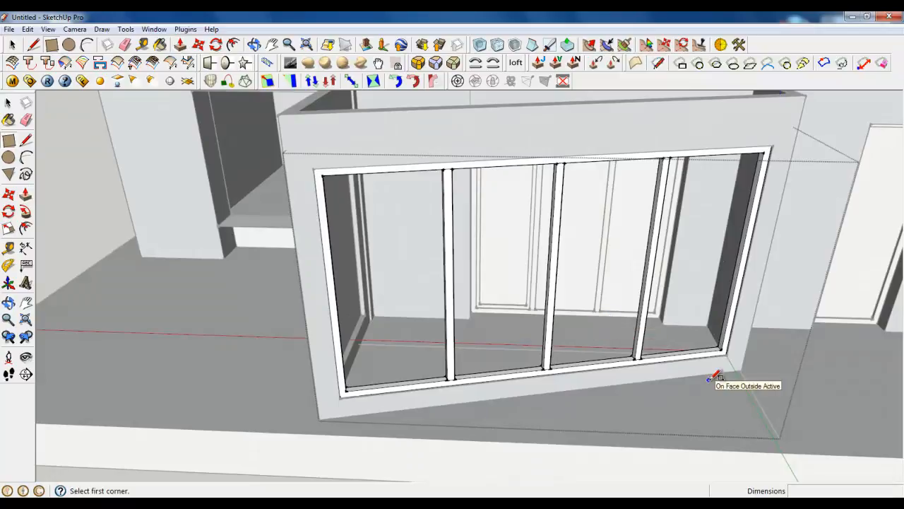
scroll(707, 368, up, 6)
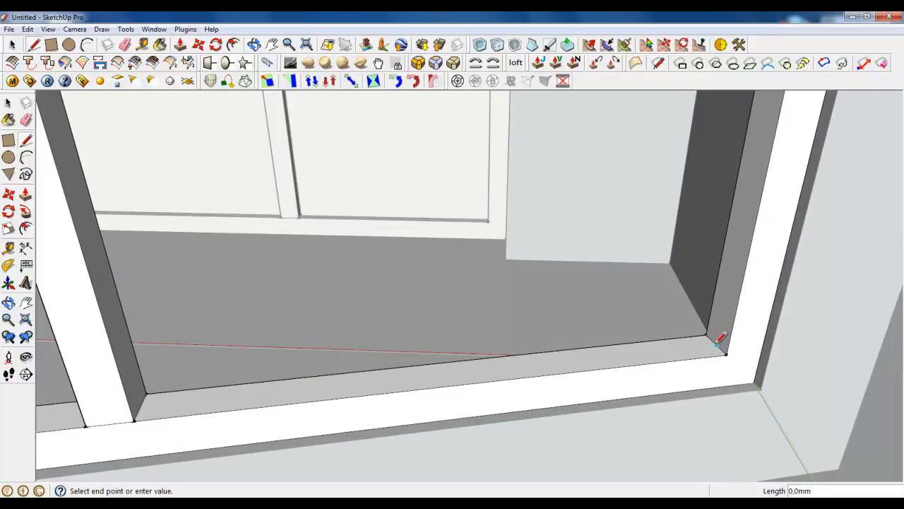
scroll(719, 341, down, 10)
scroll(625, 293, up, 6)
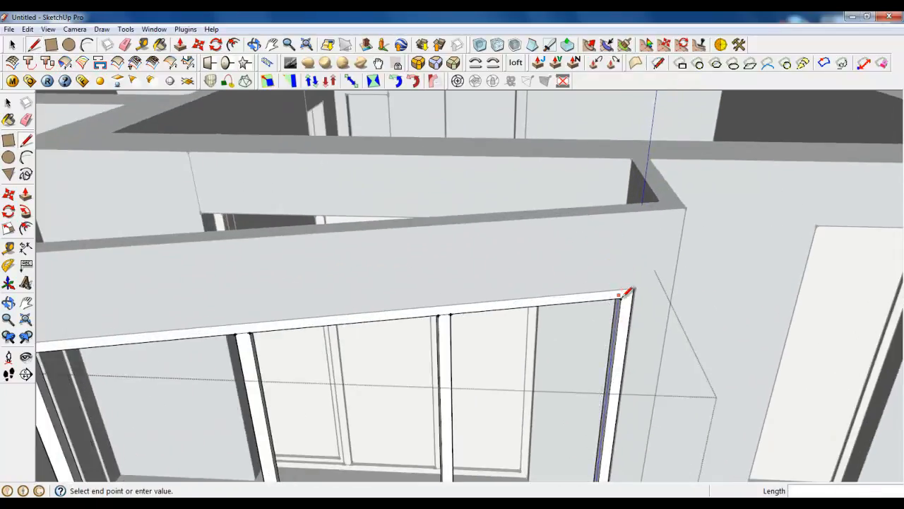
middle_drag(627, 291, 652, 221)
scroll(646, 178, up, 5)
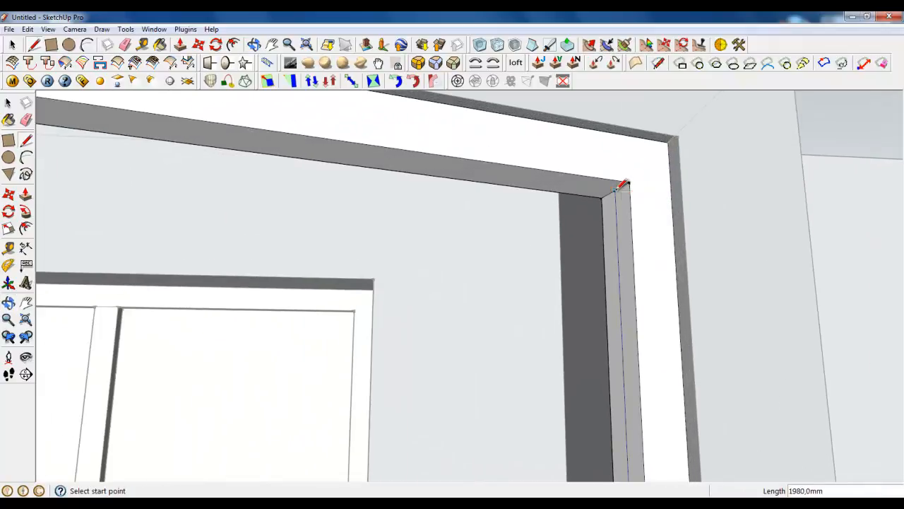
Continue the mid-depth line across the frame's top rail and down the opposite end upright to the bottom corner
scroll(620, 186, down, 10)
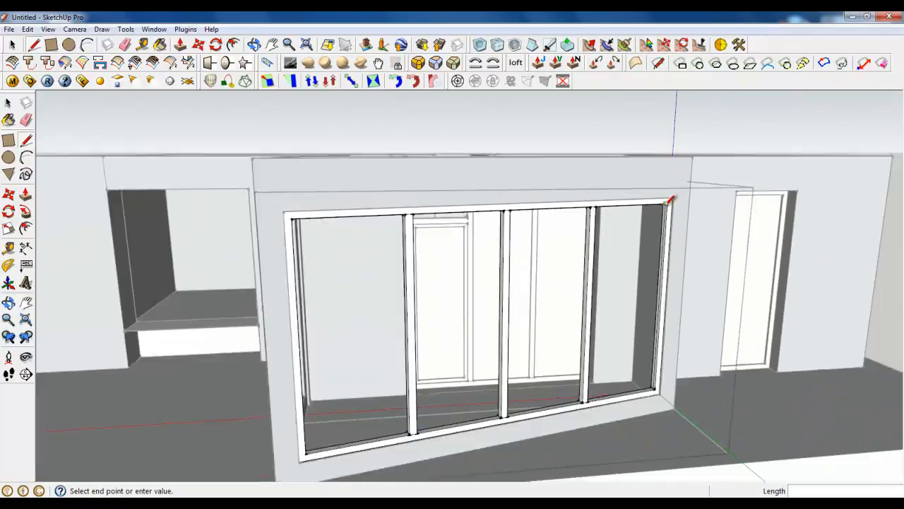
middle_drag(666, 195, 415, 223)
scroll(269, 195, up, 8)
middle_drag(247, 202, 278, 293)
click(273, 133)
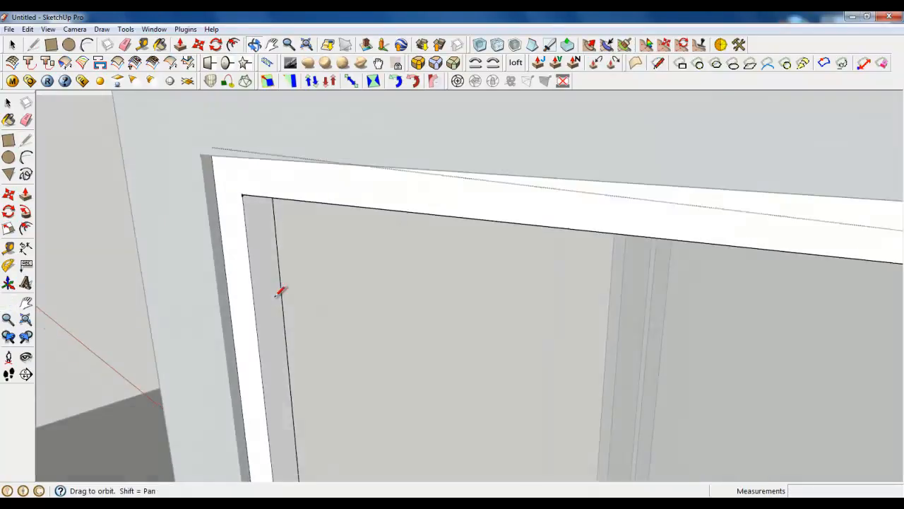
scroll(239, 164, down, 8)
scroll(276, 410, up, 6)
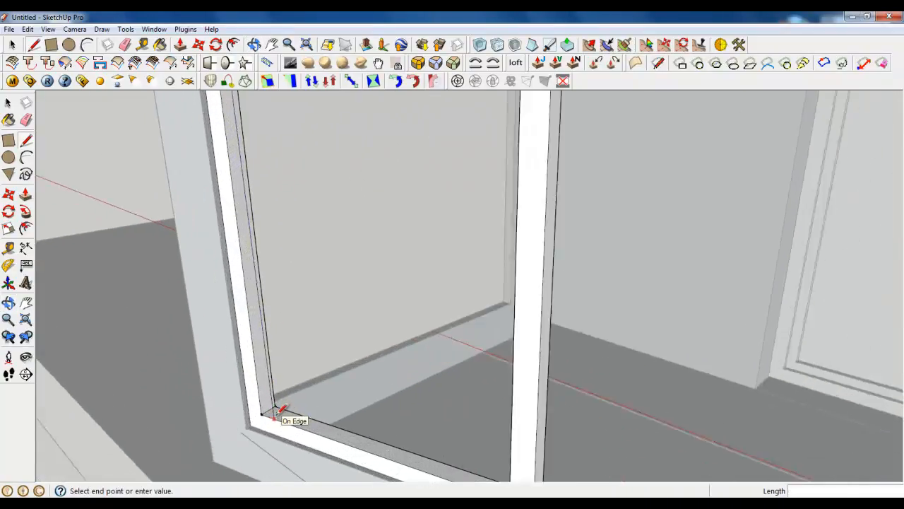
click(265, 407)
Close the mid-depth outline along the frame's bottom rail with a 3669.9 mm line to form the glass face
scroll(187, 235, down, 5)
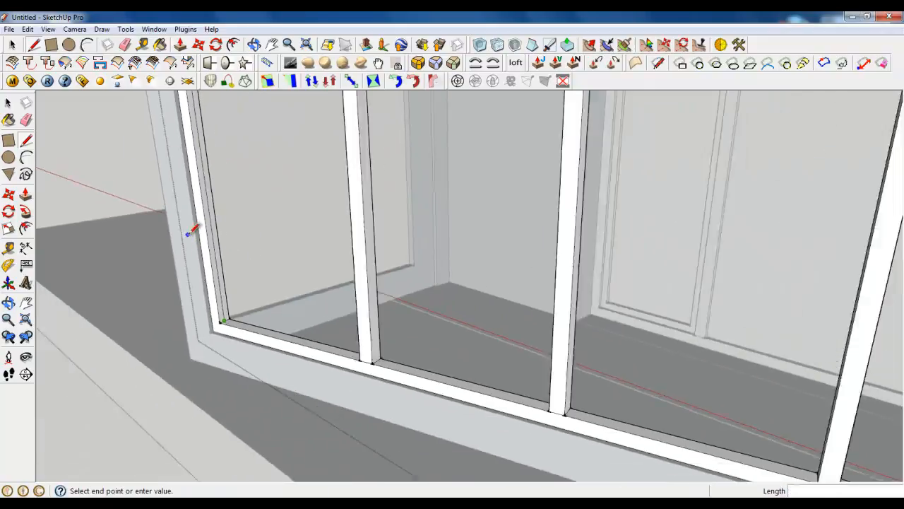
middle_drag(187, 235, 572, 418)
scroll(771, 306, up, 6)
click(813, 282)
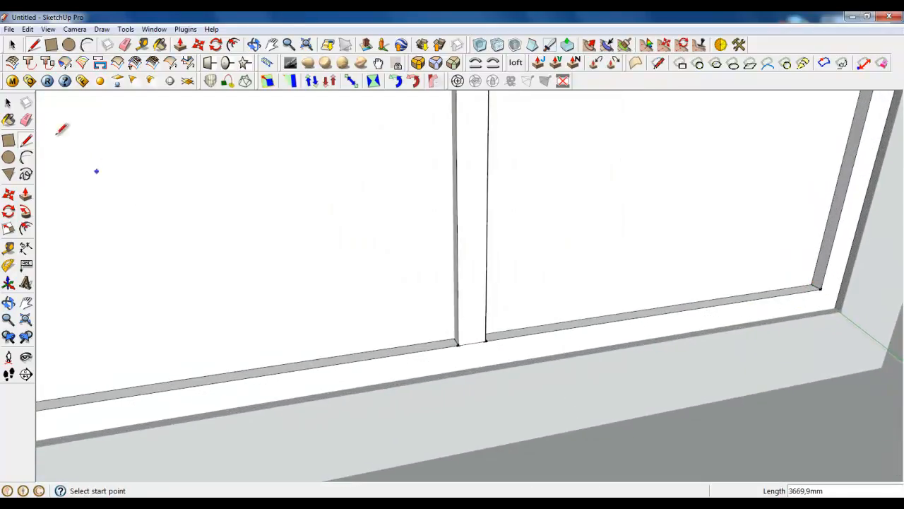
Group the new glass face together with its boundary edges
click(10, 45)
scroll(544, 403, down, 6)
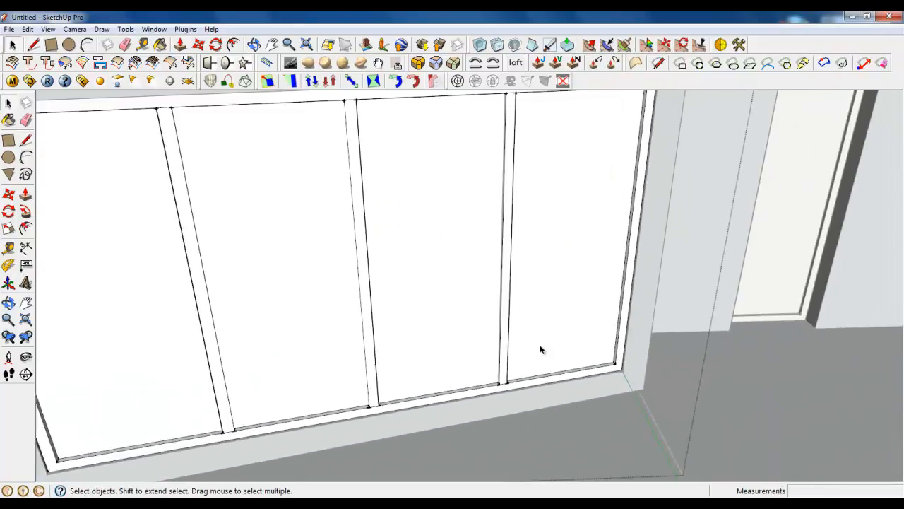
scroll(541, 348, down, 3)
scroll(374, 318, up, 2)
middle_drag(374, 320, 480, 235)
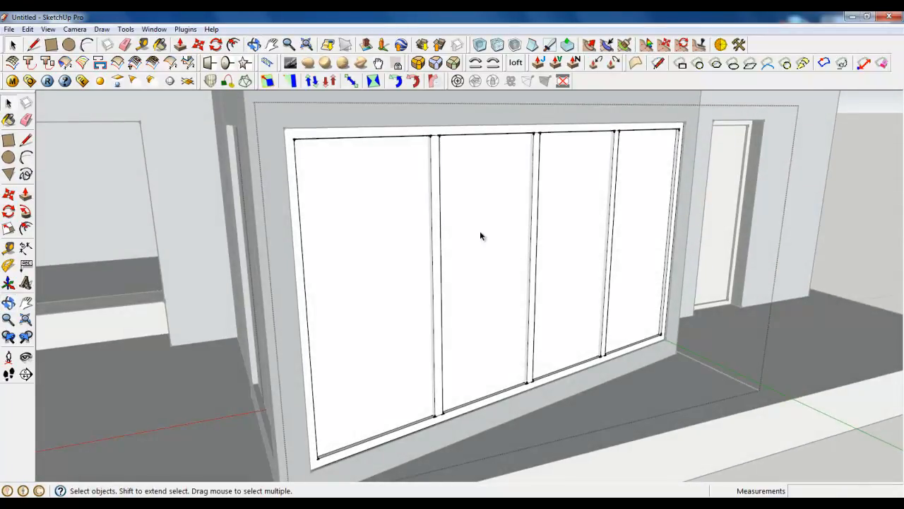
double_click(481, 235)
right_click(483, 237)
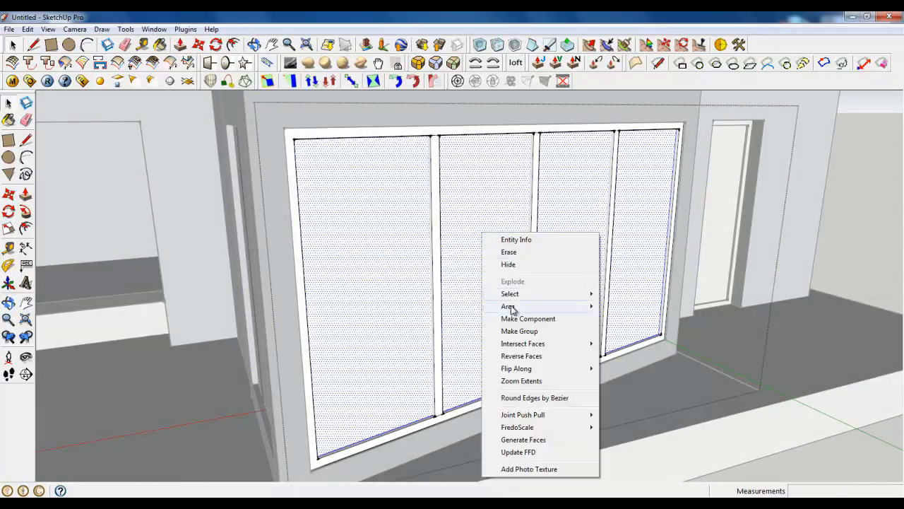
click(544, 330)
key(Escape)
Inside the glass group, copy the pane face 3 mm toward the outside from its bottom corner
middle_drag(620, 355, 632, 380)
scroll(692, 333, up, 9)
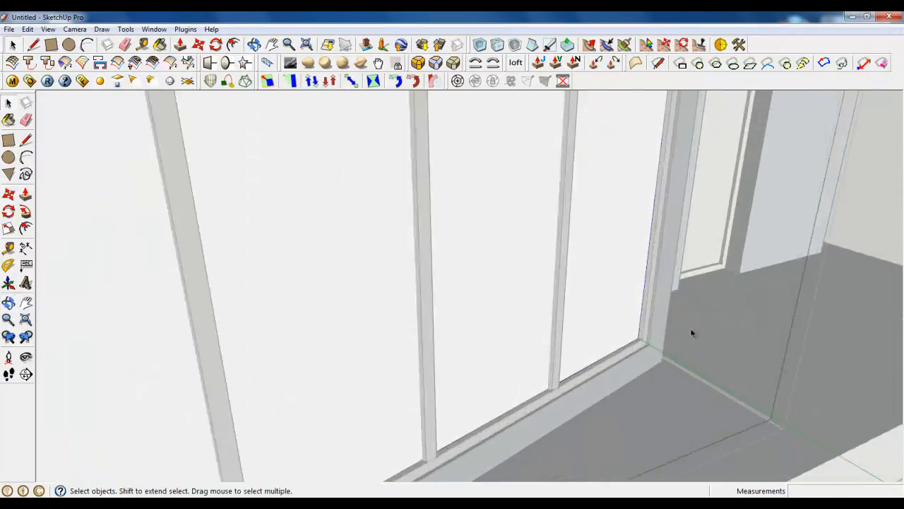
click(522, 325)
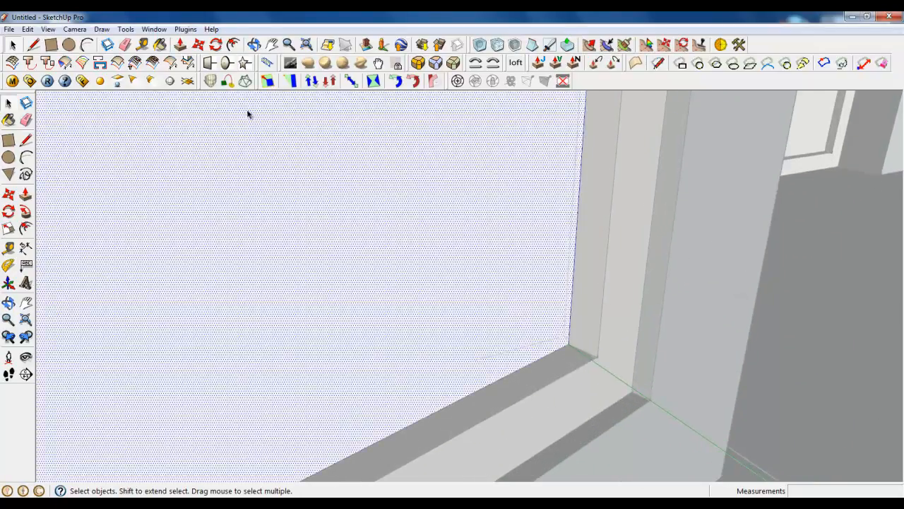
middle_drag(523, 342, 596, 356)
click(199, 47)
scroll(631, 422, up, 4)
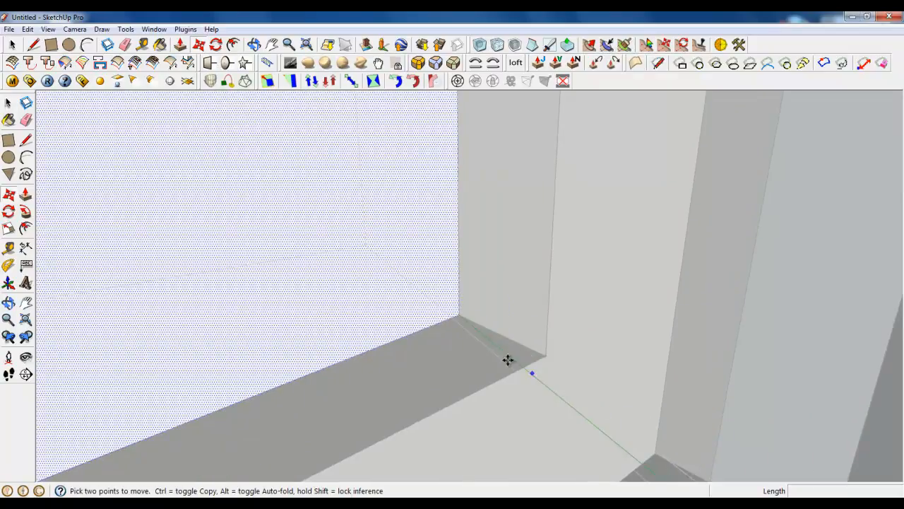
key(ctrl)
click(460, 318)
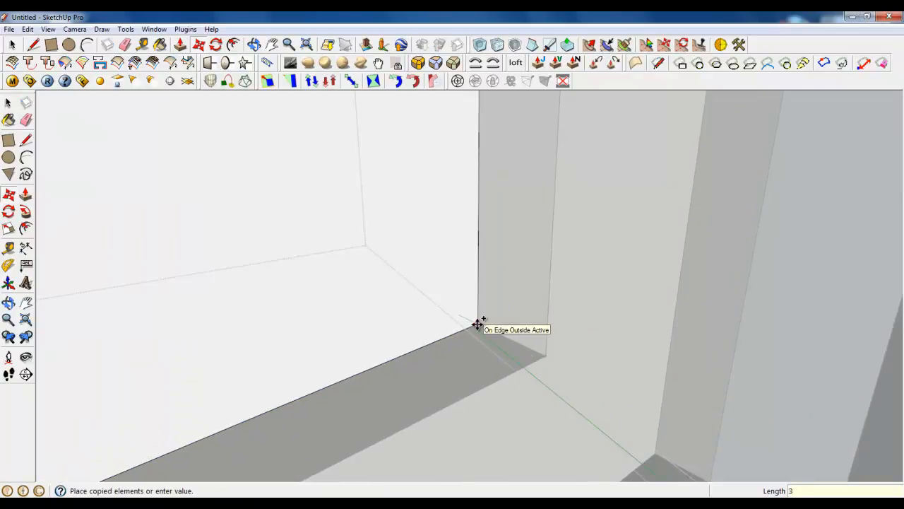
key(Return)
key(space)
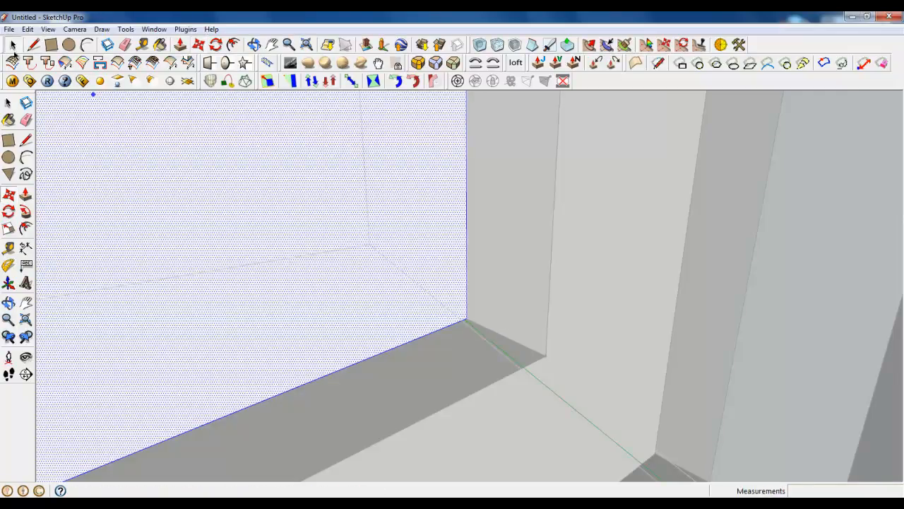
Close the glass group and the surrounding window group to return to the whole house model
right_click(581, 258)
click(608, 264)
middle_drag(563, 339, 500, 353)
right_click(569, 349)
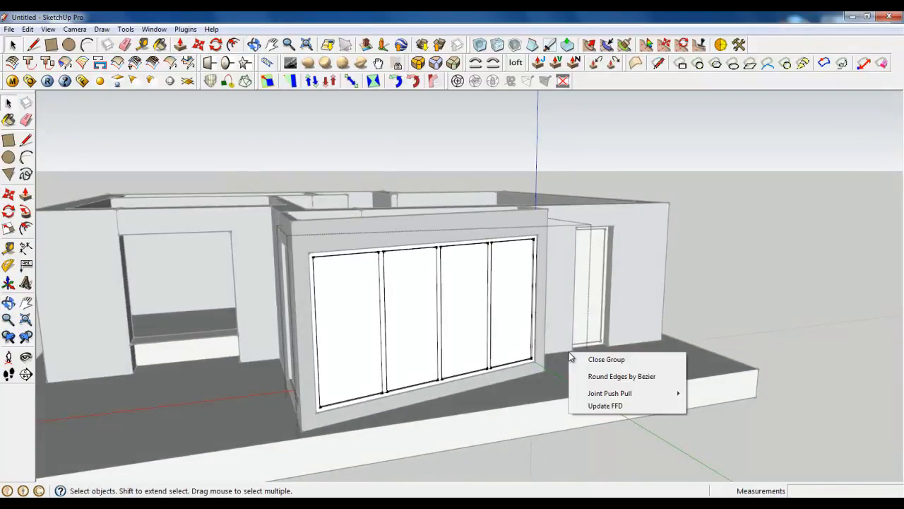
click(585, 356)
scroll(584, 356, down, 5)
middle_drag(584, 356, 459, 355)
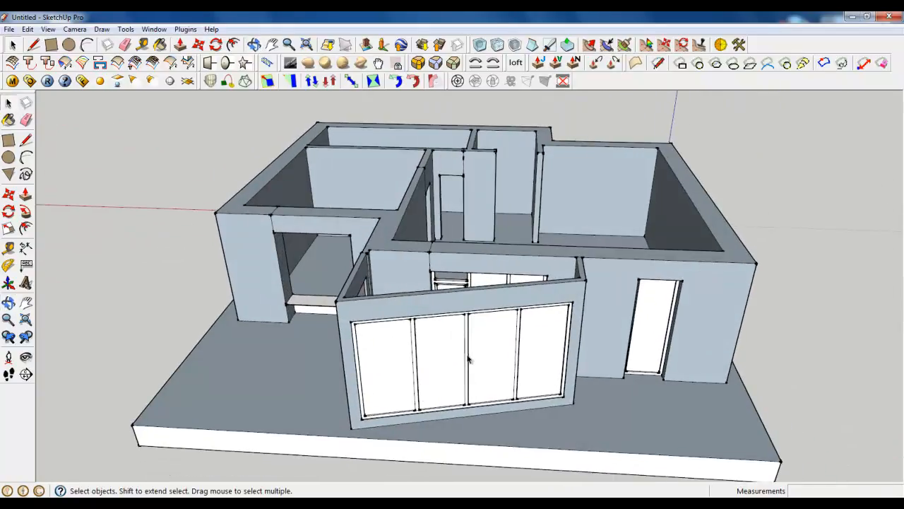